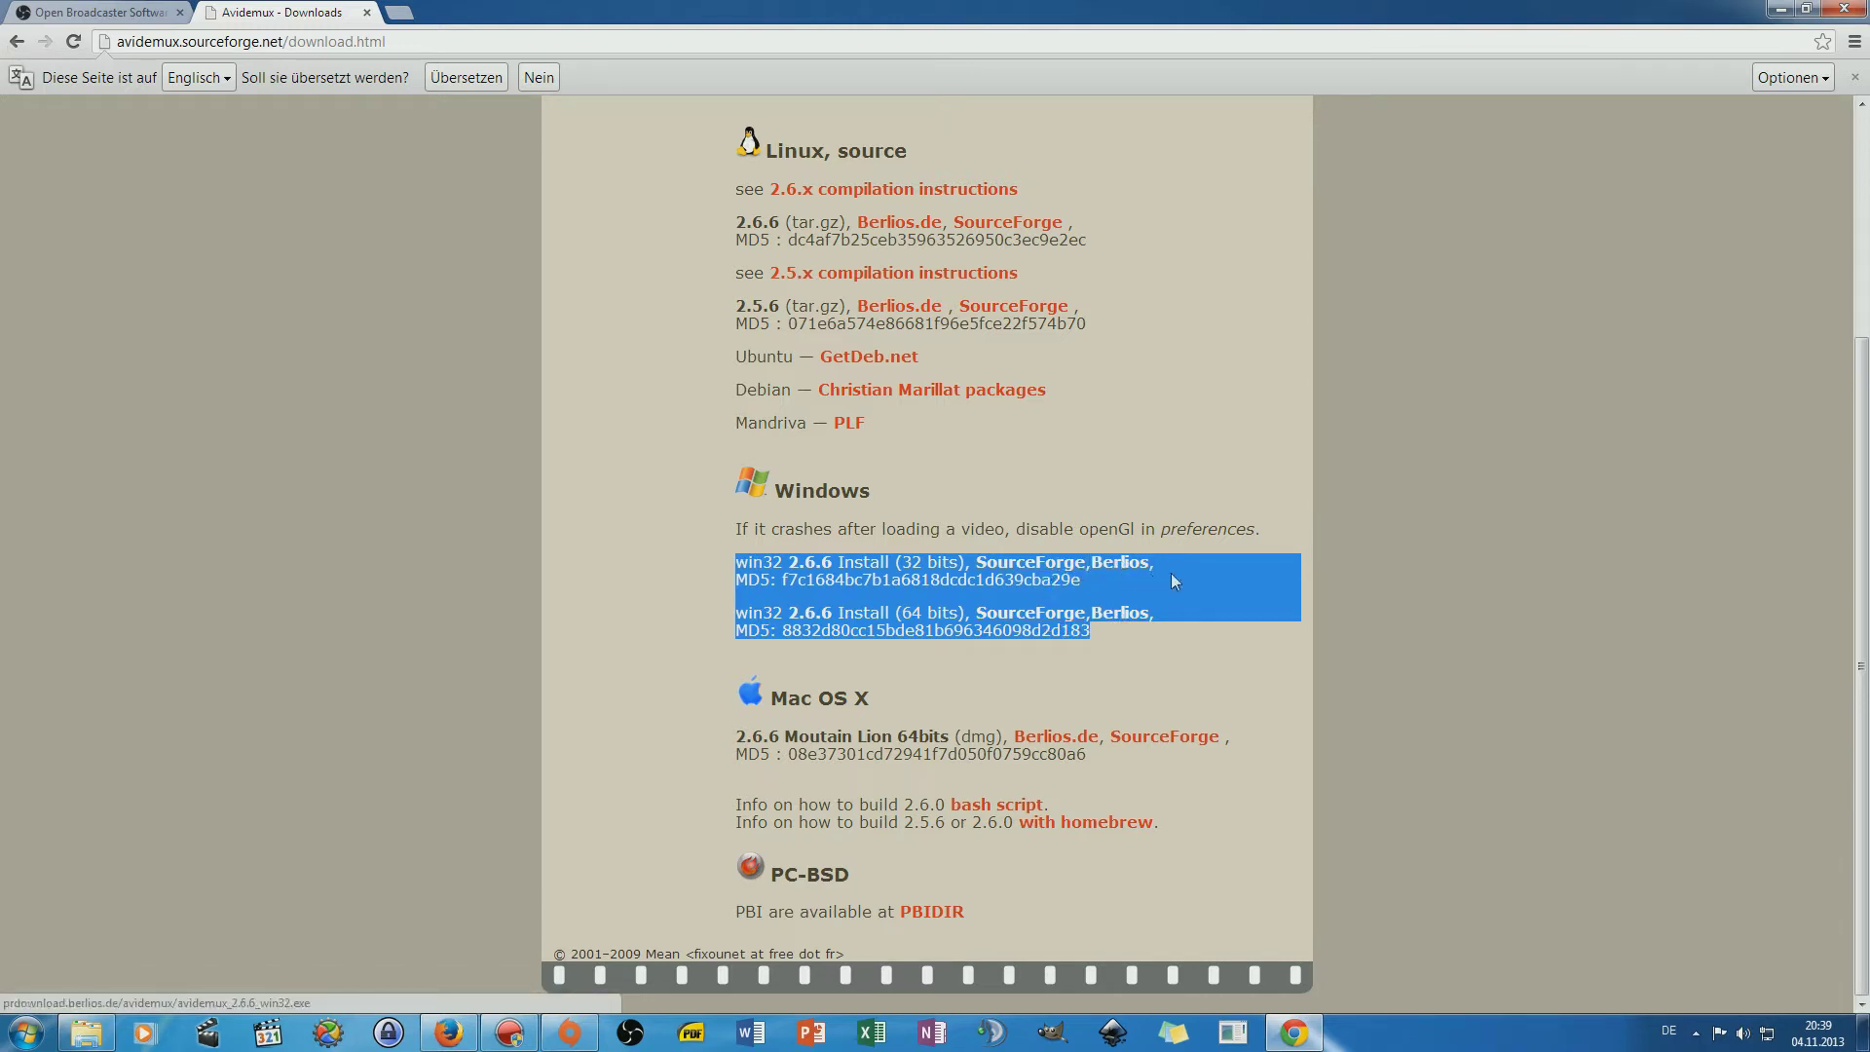
Minimize the browser, launch OBS from the desktop, and restore its maximized window to a smaller one near the desktop icons.
click(1781, 8)
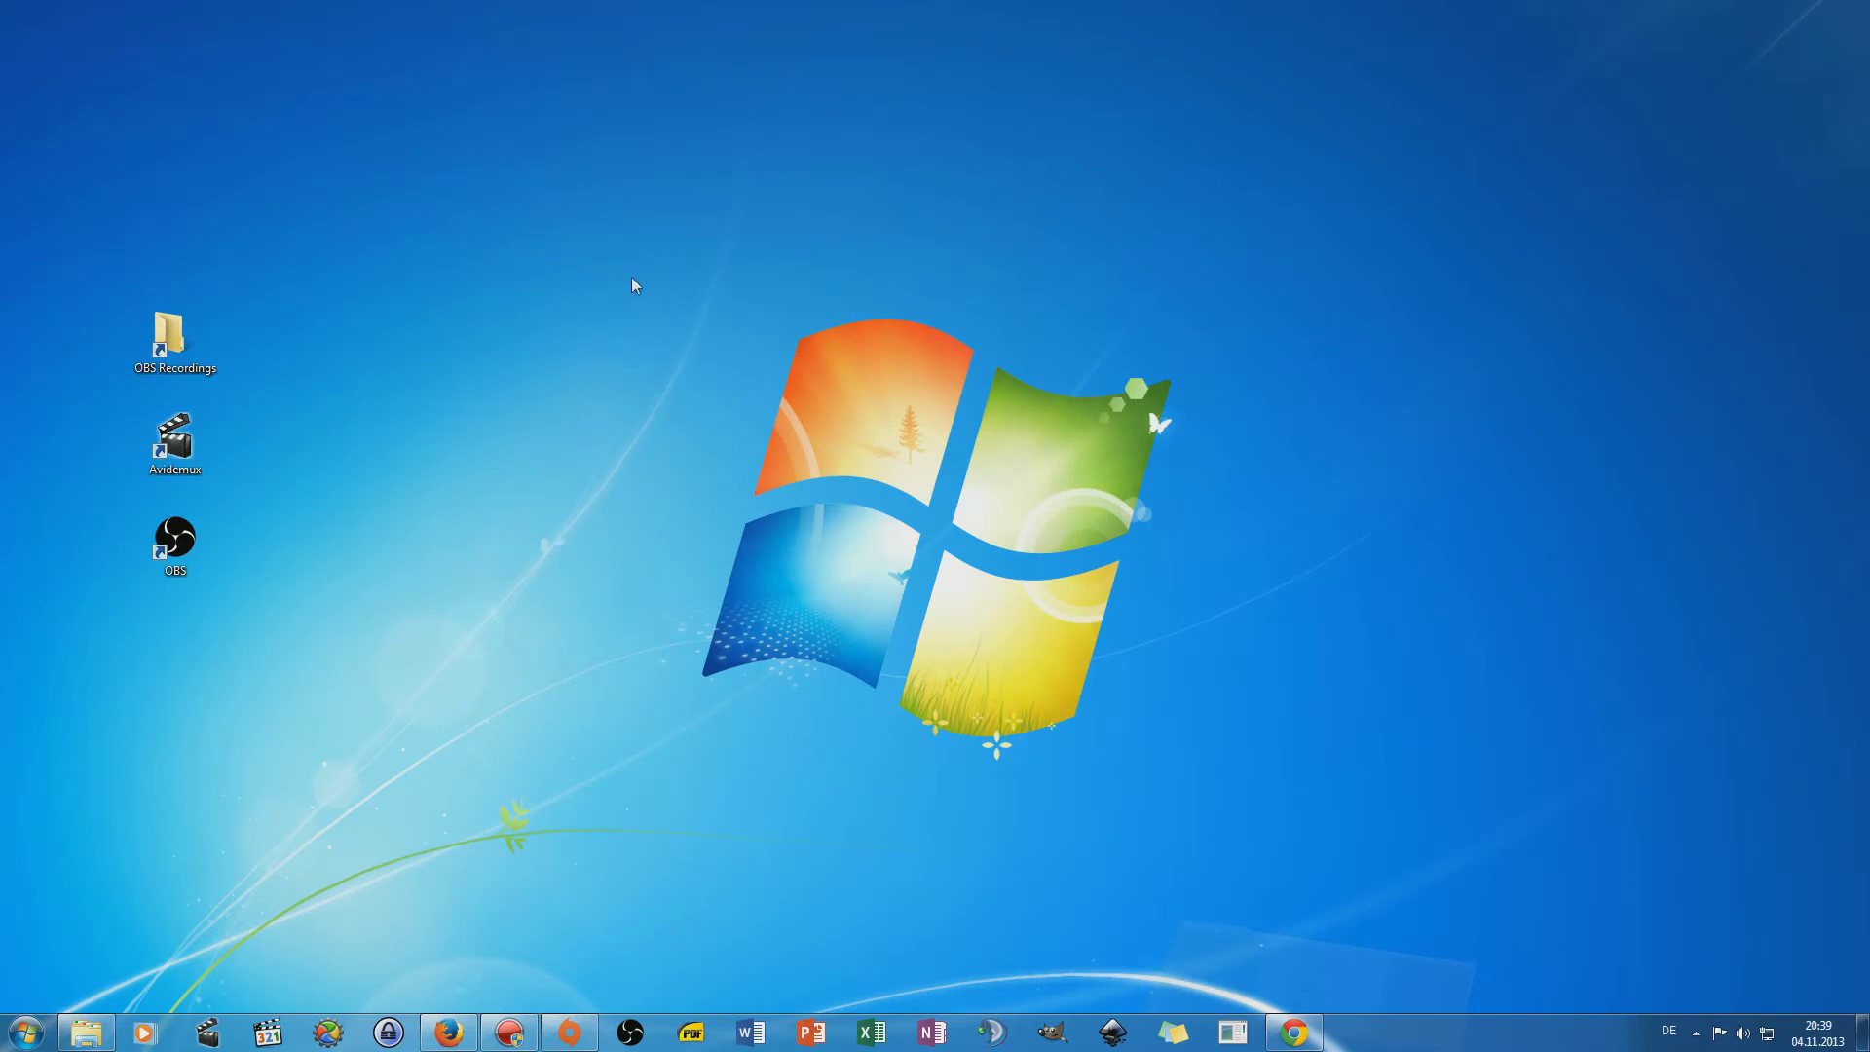
double_click(177, 548)
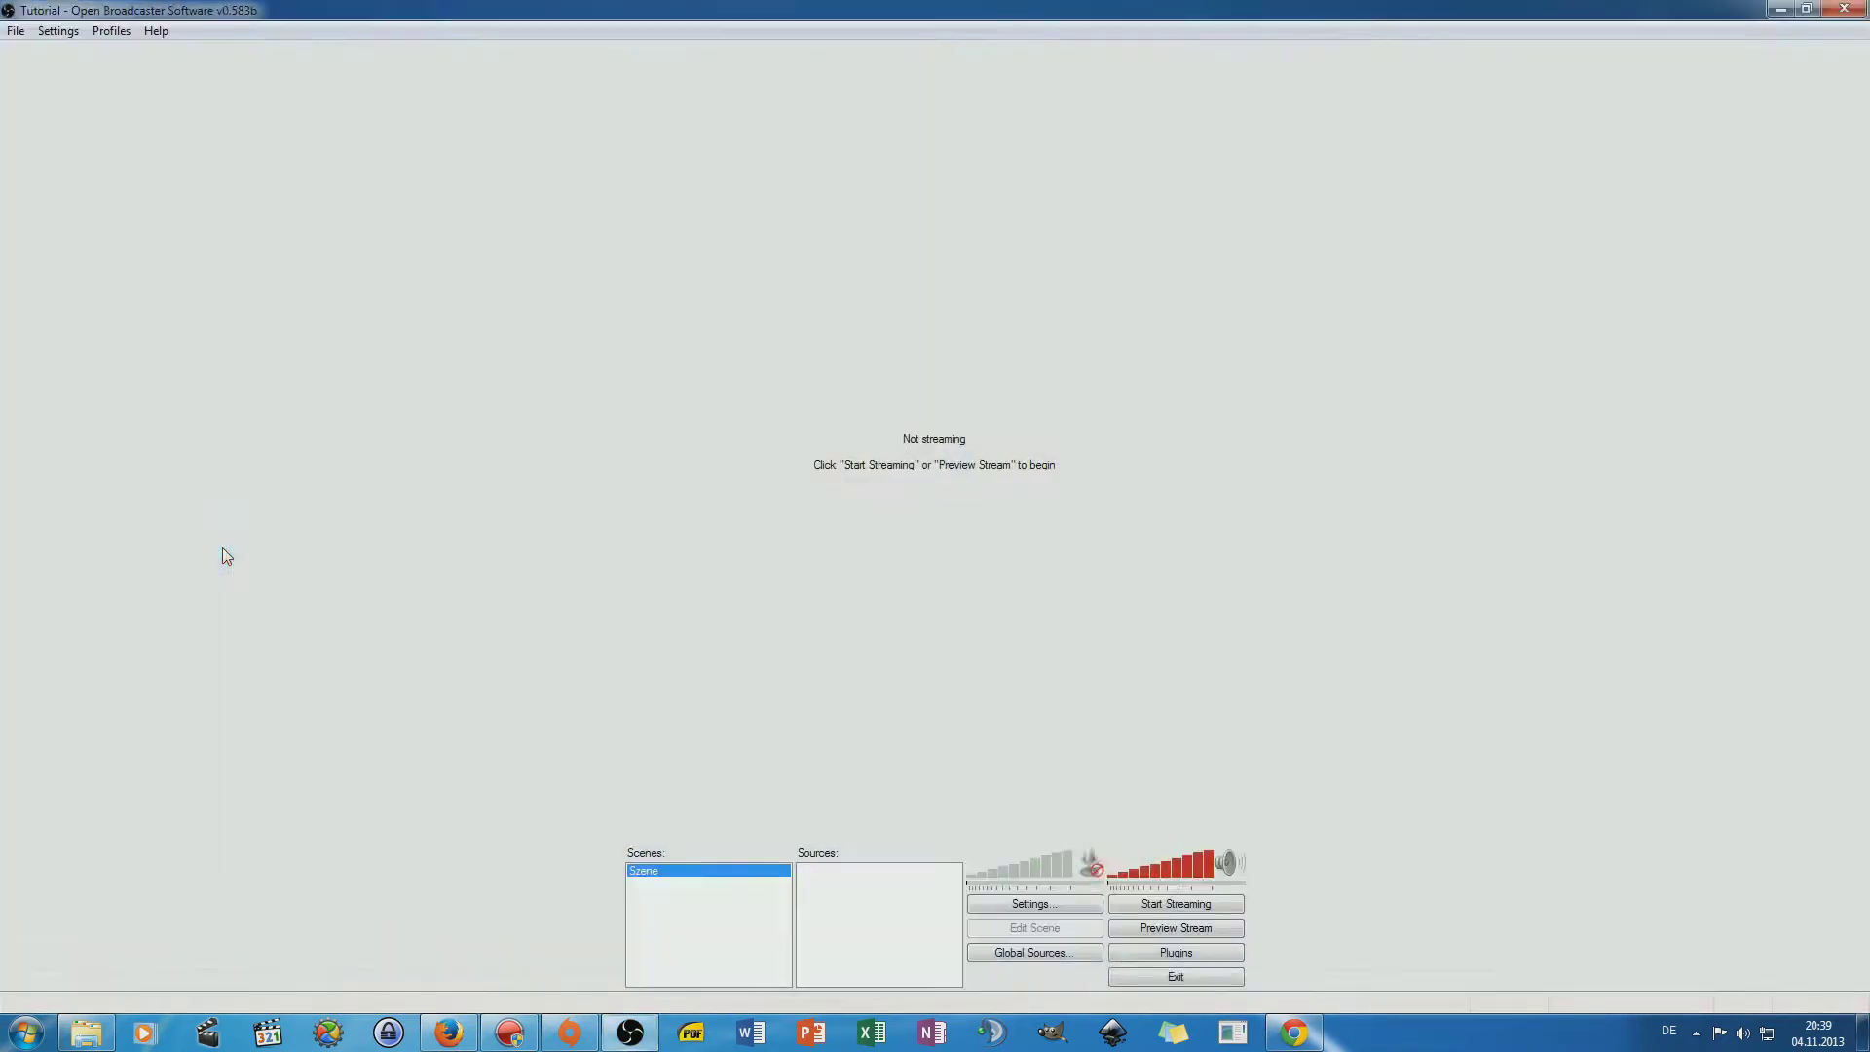
click(1805, 11)
drag(1190, 169, 864, 115)
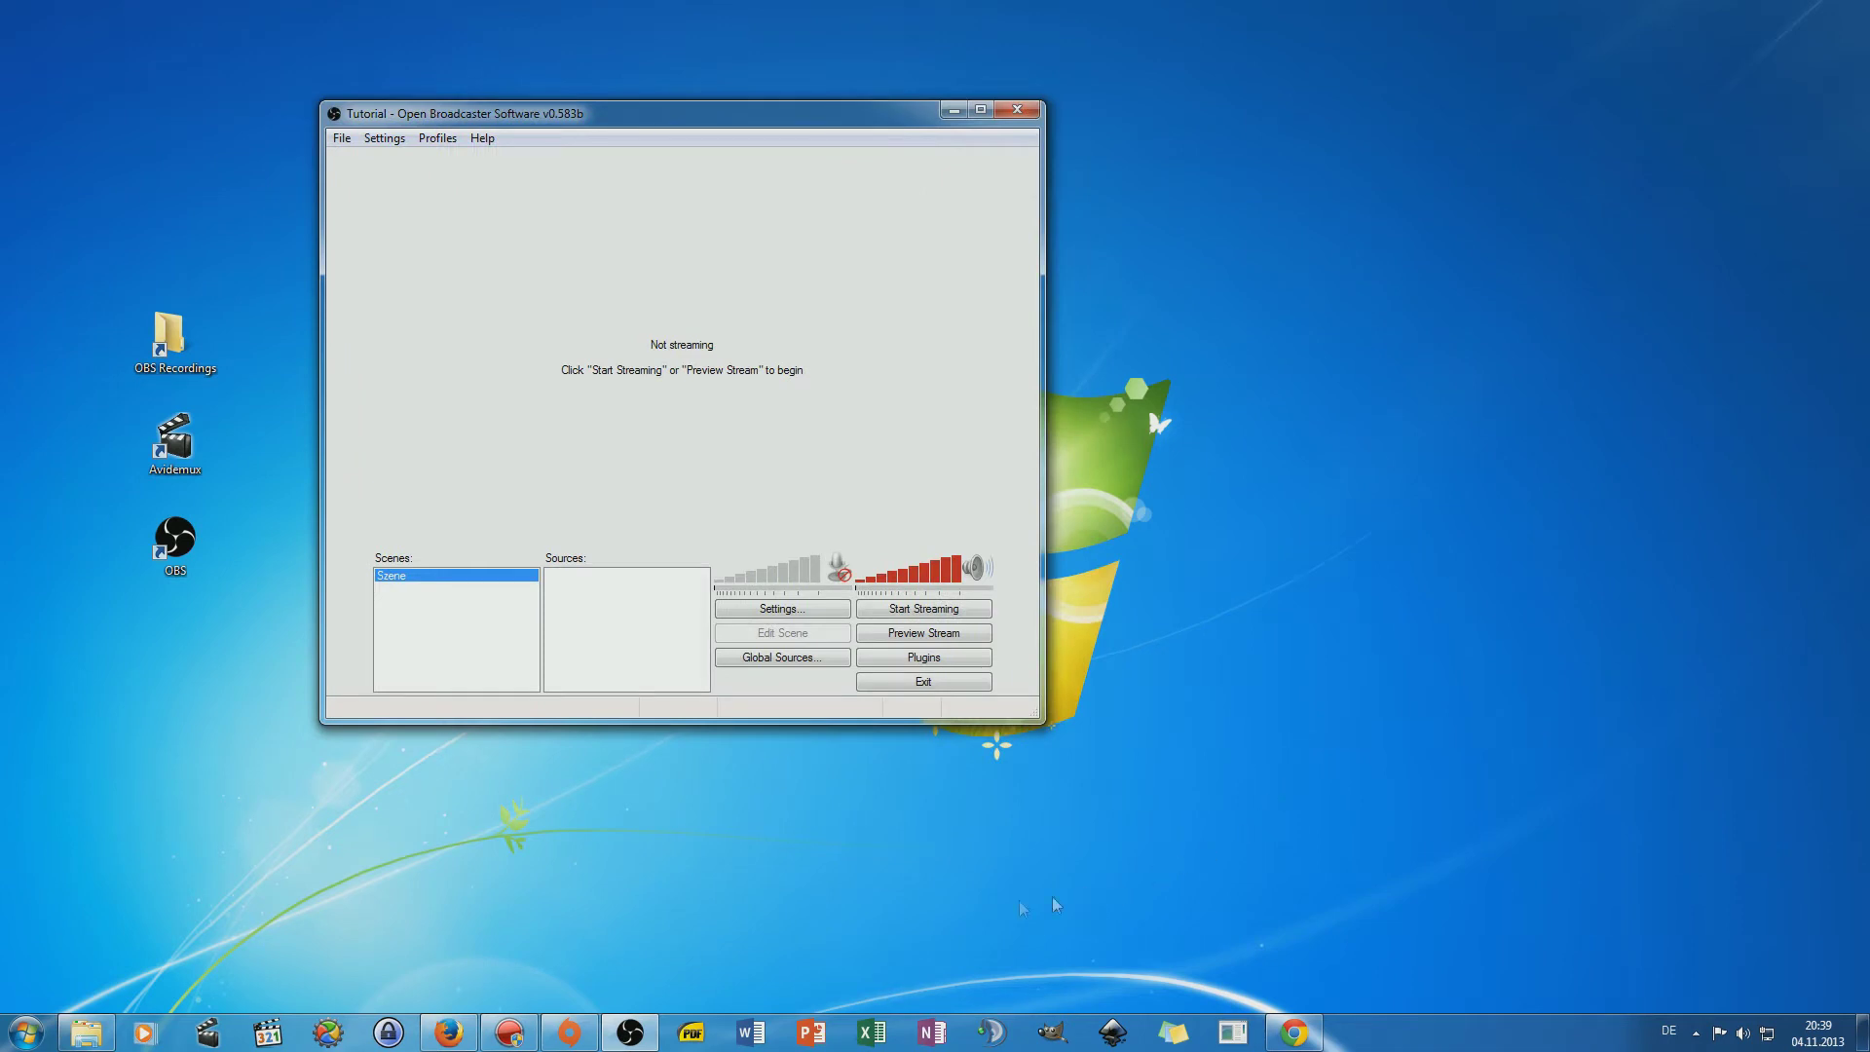
Switch to Battlelog in Firefox, join the Rocketblast.com server, and bring the Battlefield 4 game window to the front.
click(448, 1032)
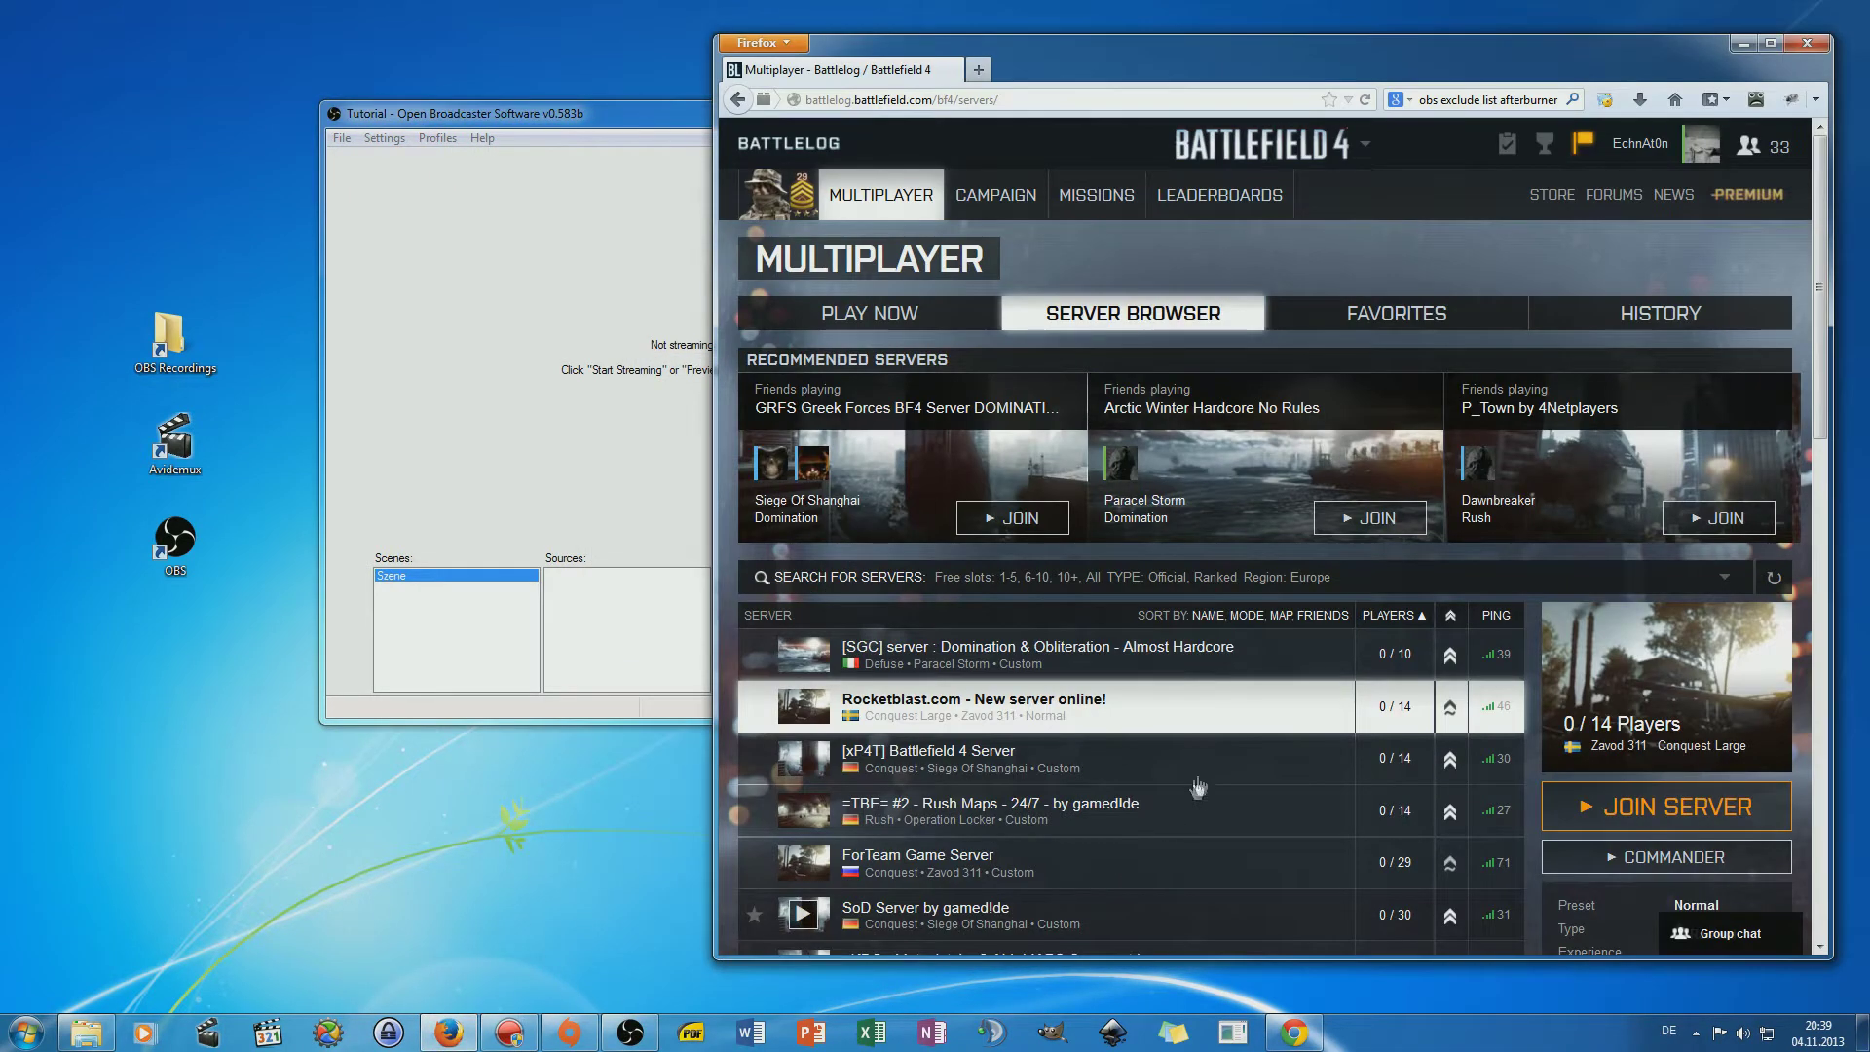
click(1657, 816)
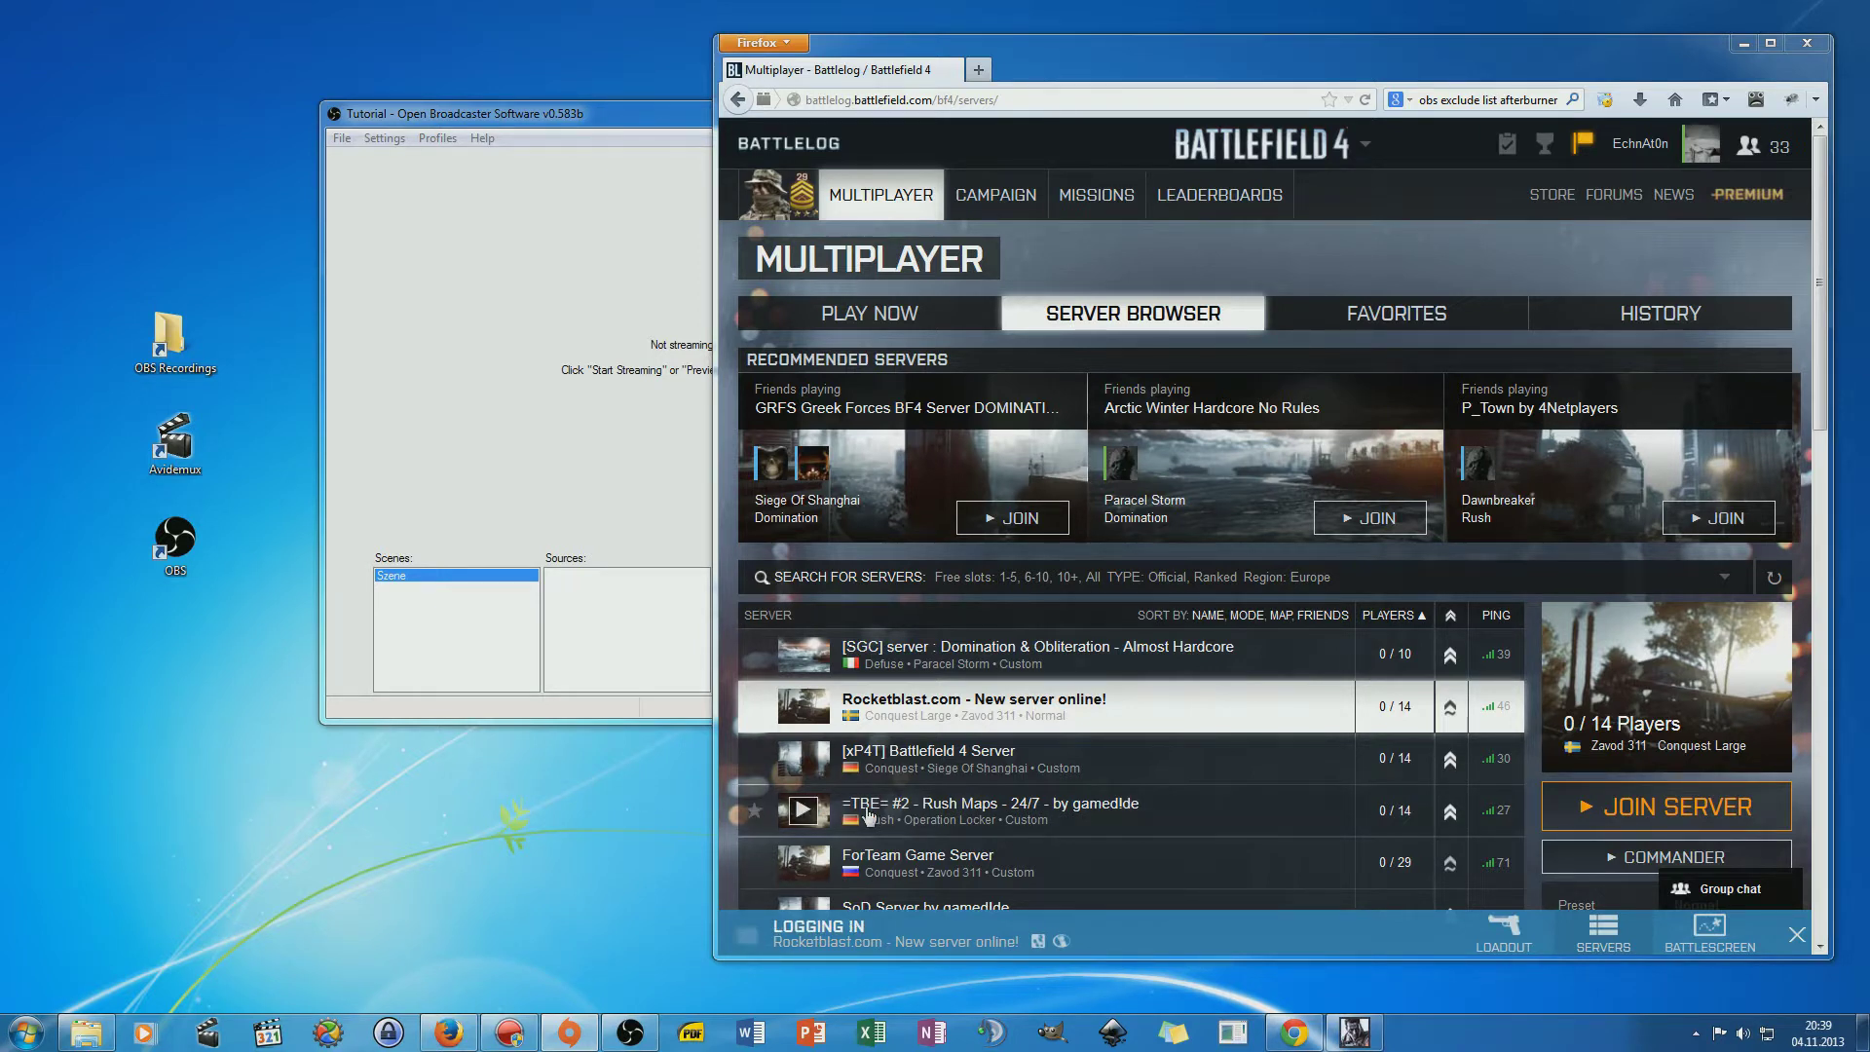
click(1355, 1033)
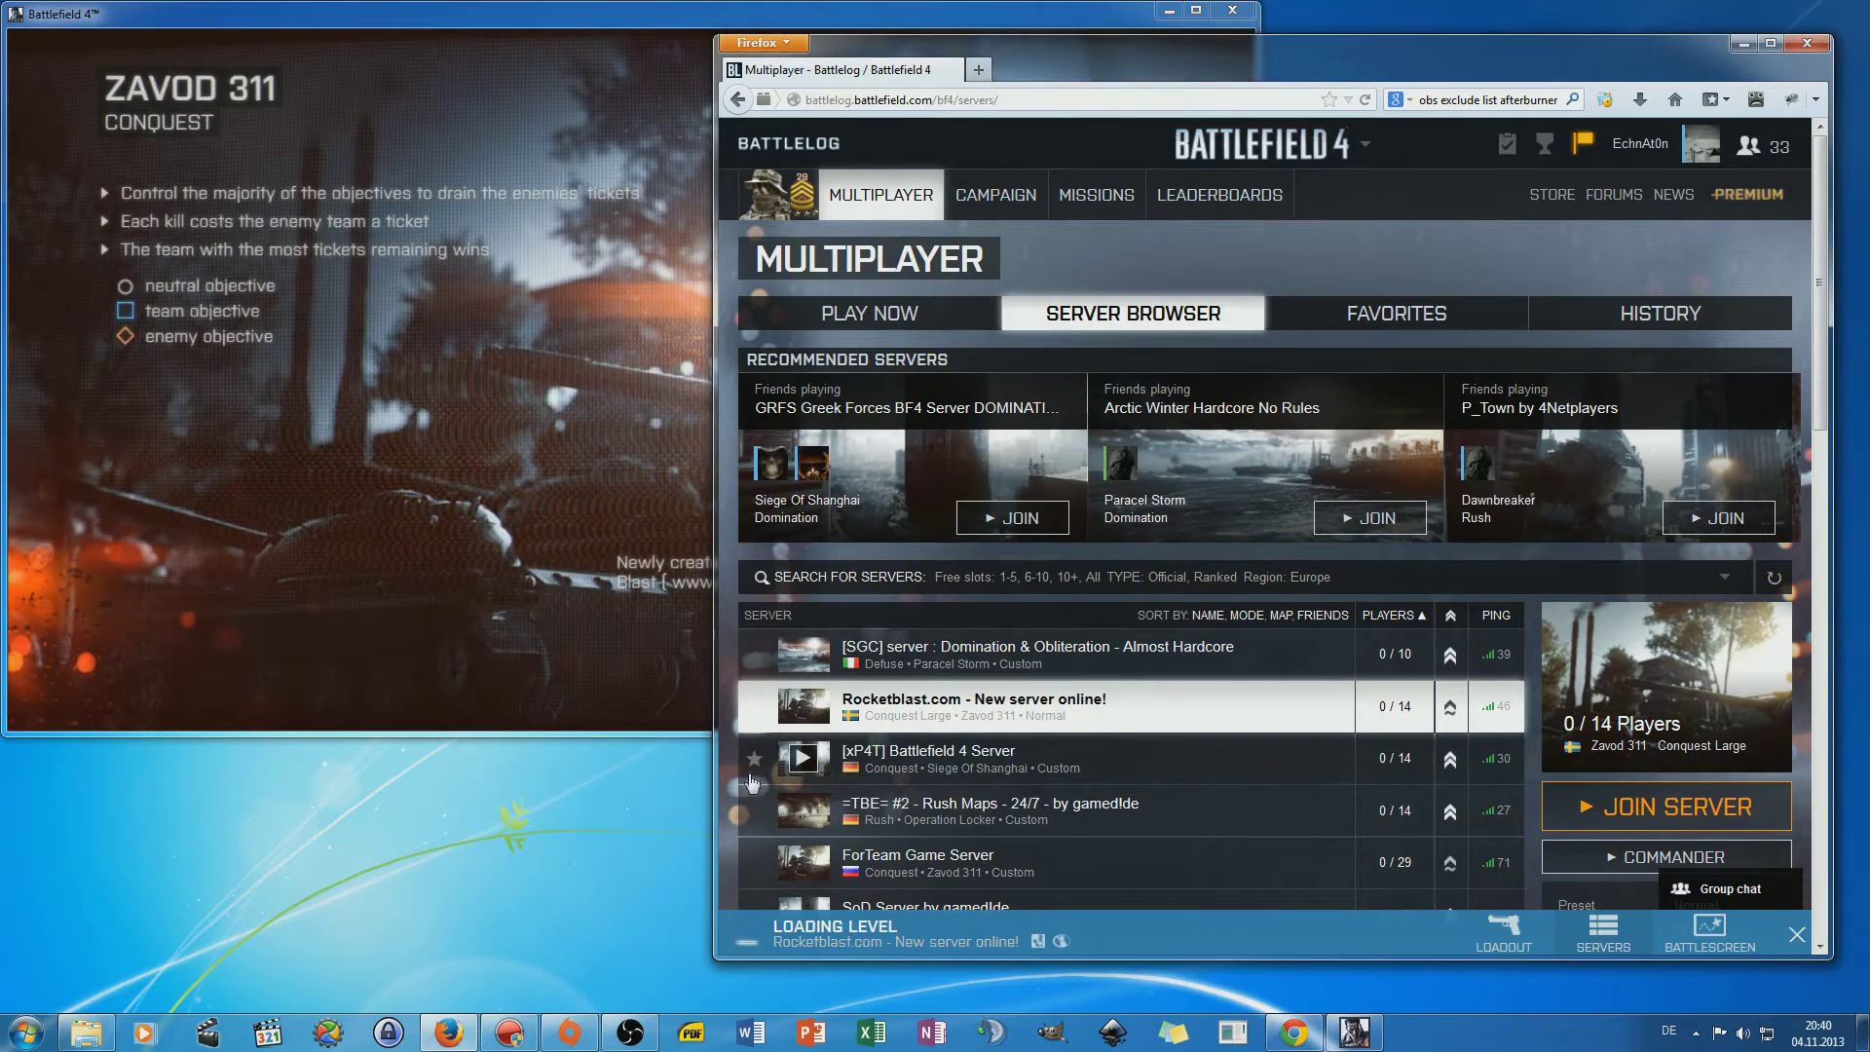
click(1106, 20)
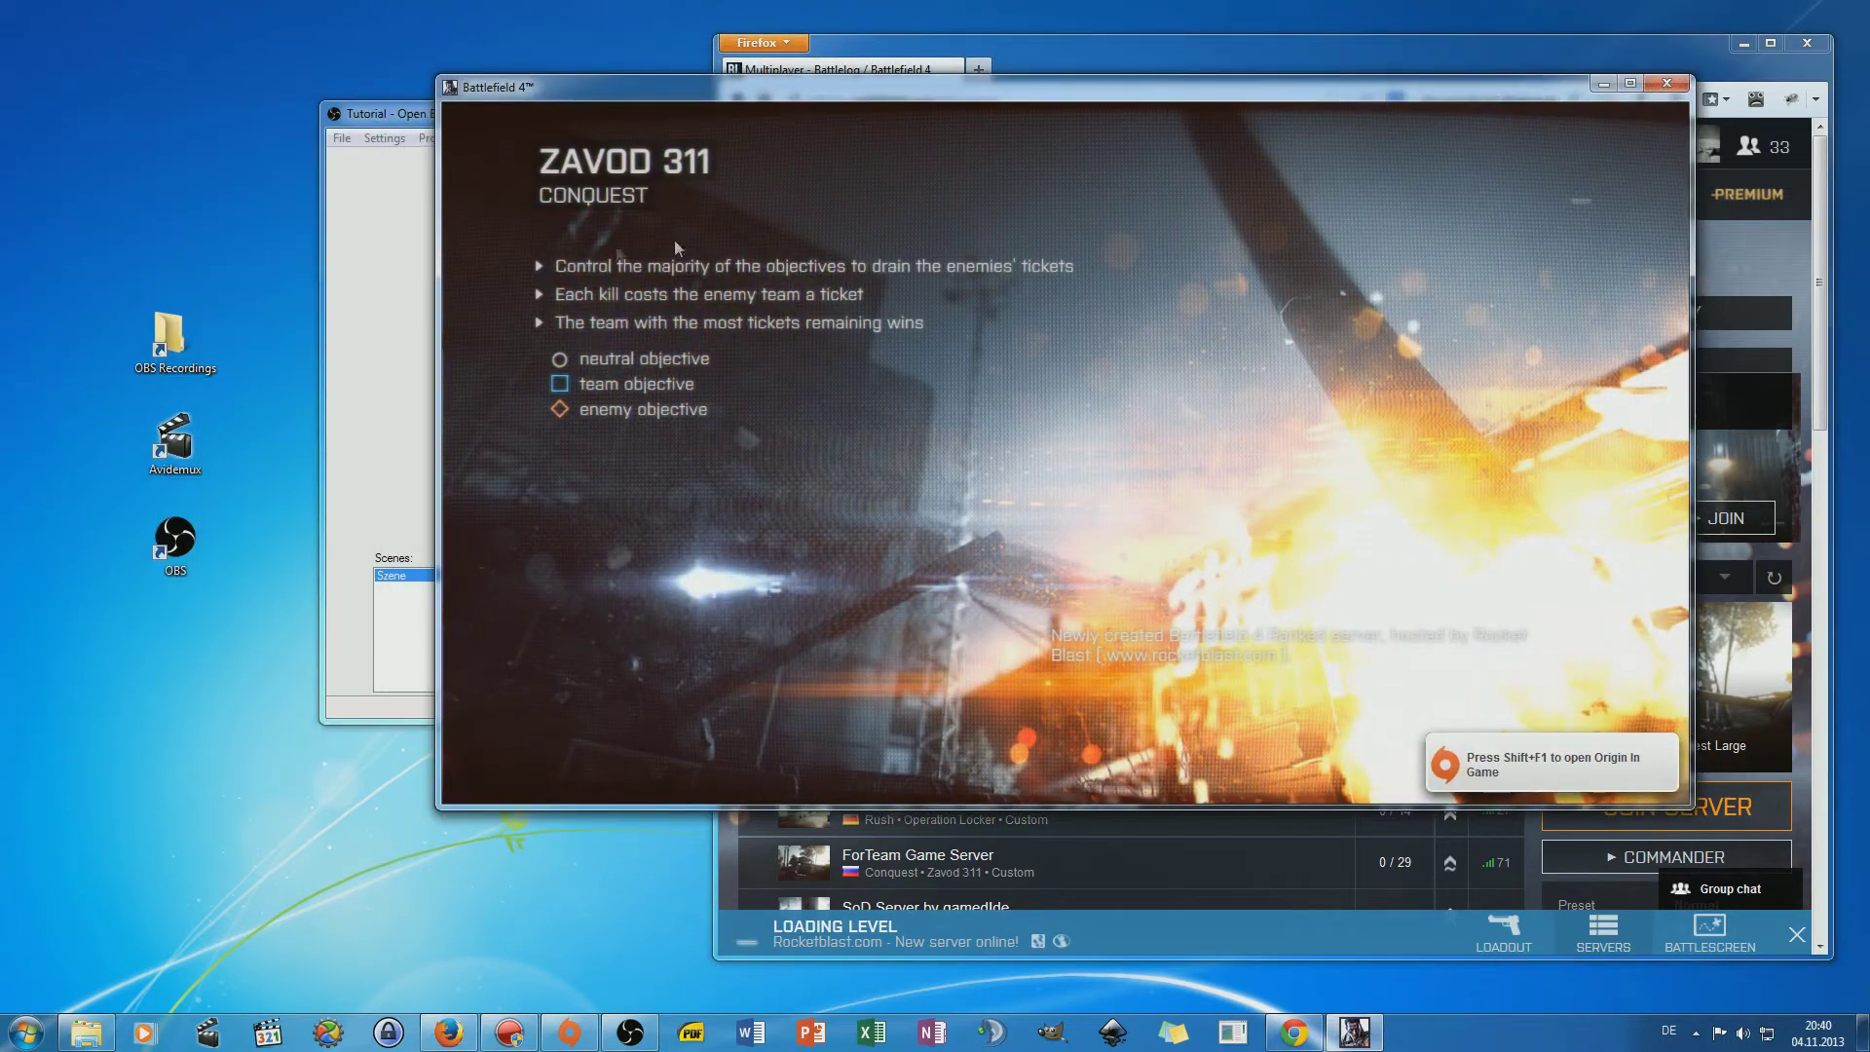
Return to OBS, move its window clear of the game, and add a Game Capture source named bf4 to the scene.
click(358, 259)
drag(628, 113, 375, 212)
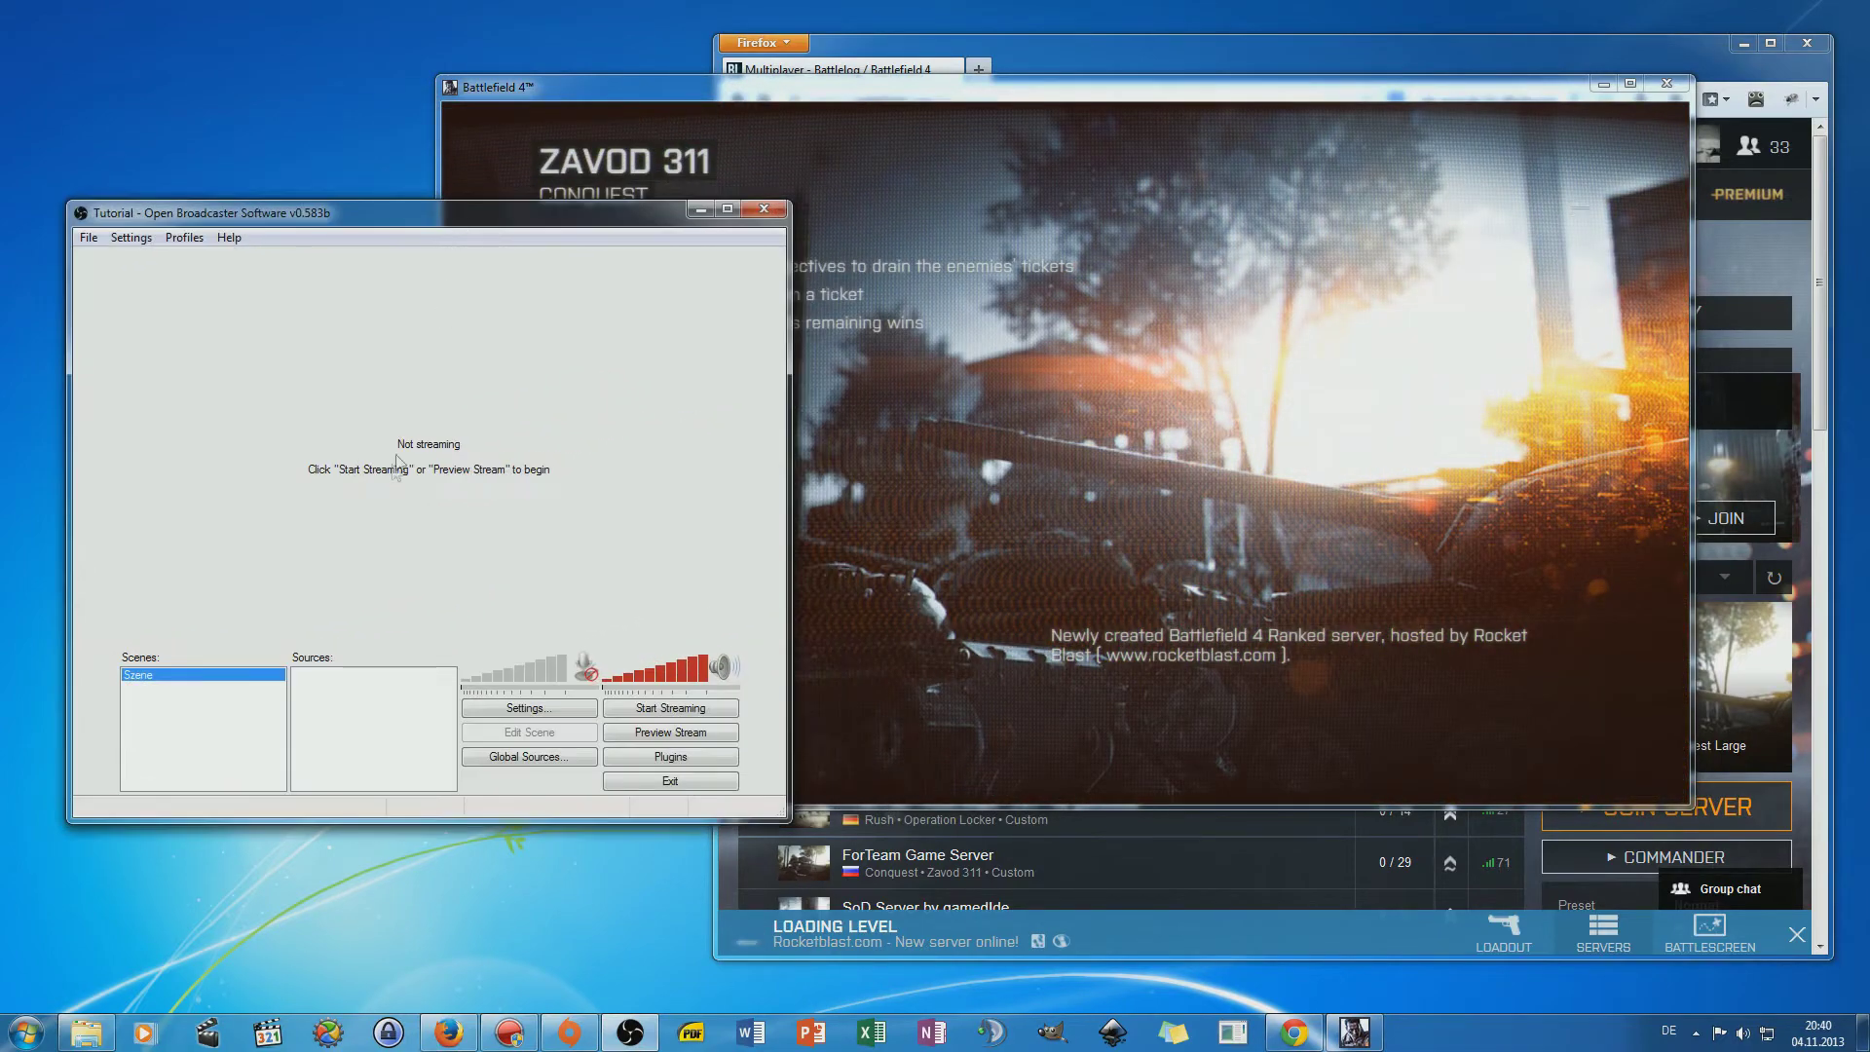
right_click(351, 694)
mouse_move(409, 701)
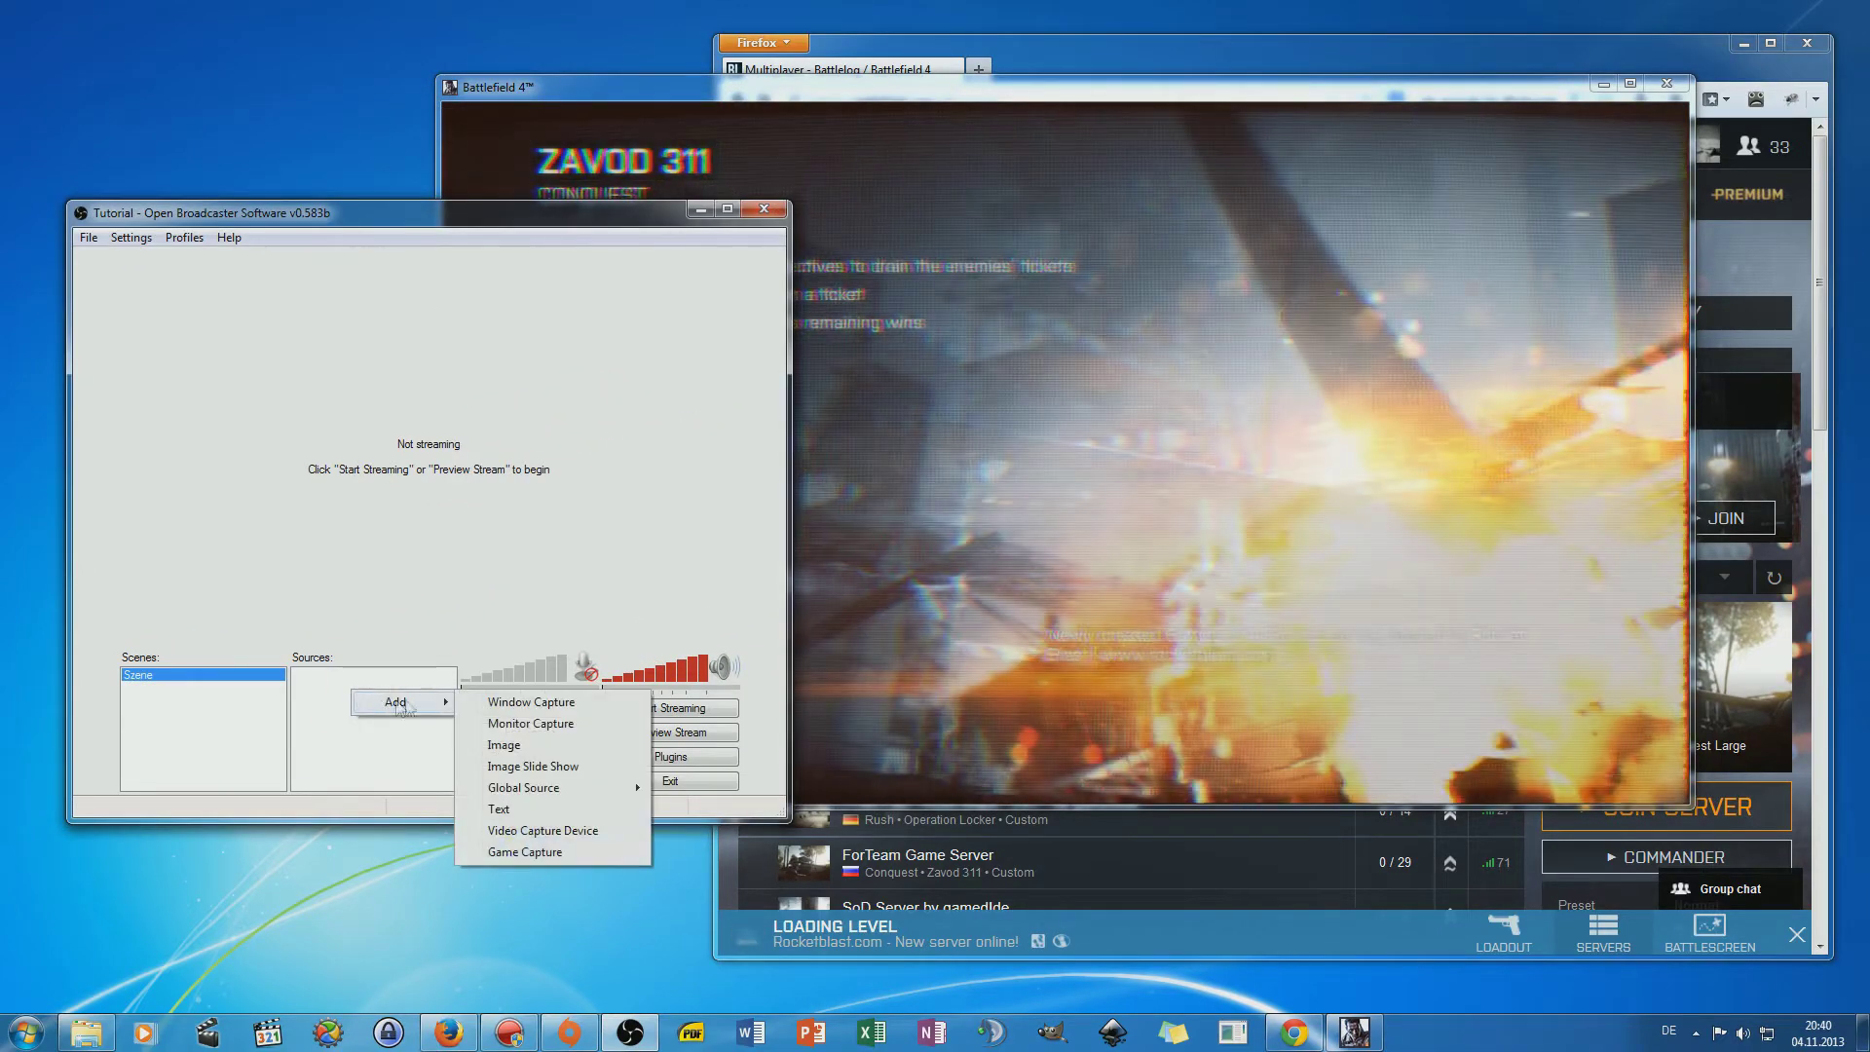
click(545, 852)
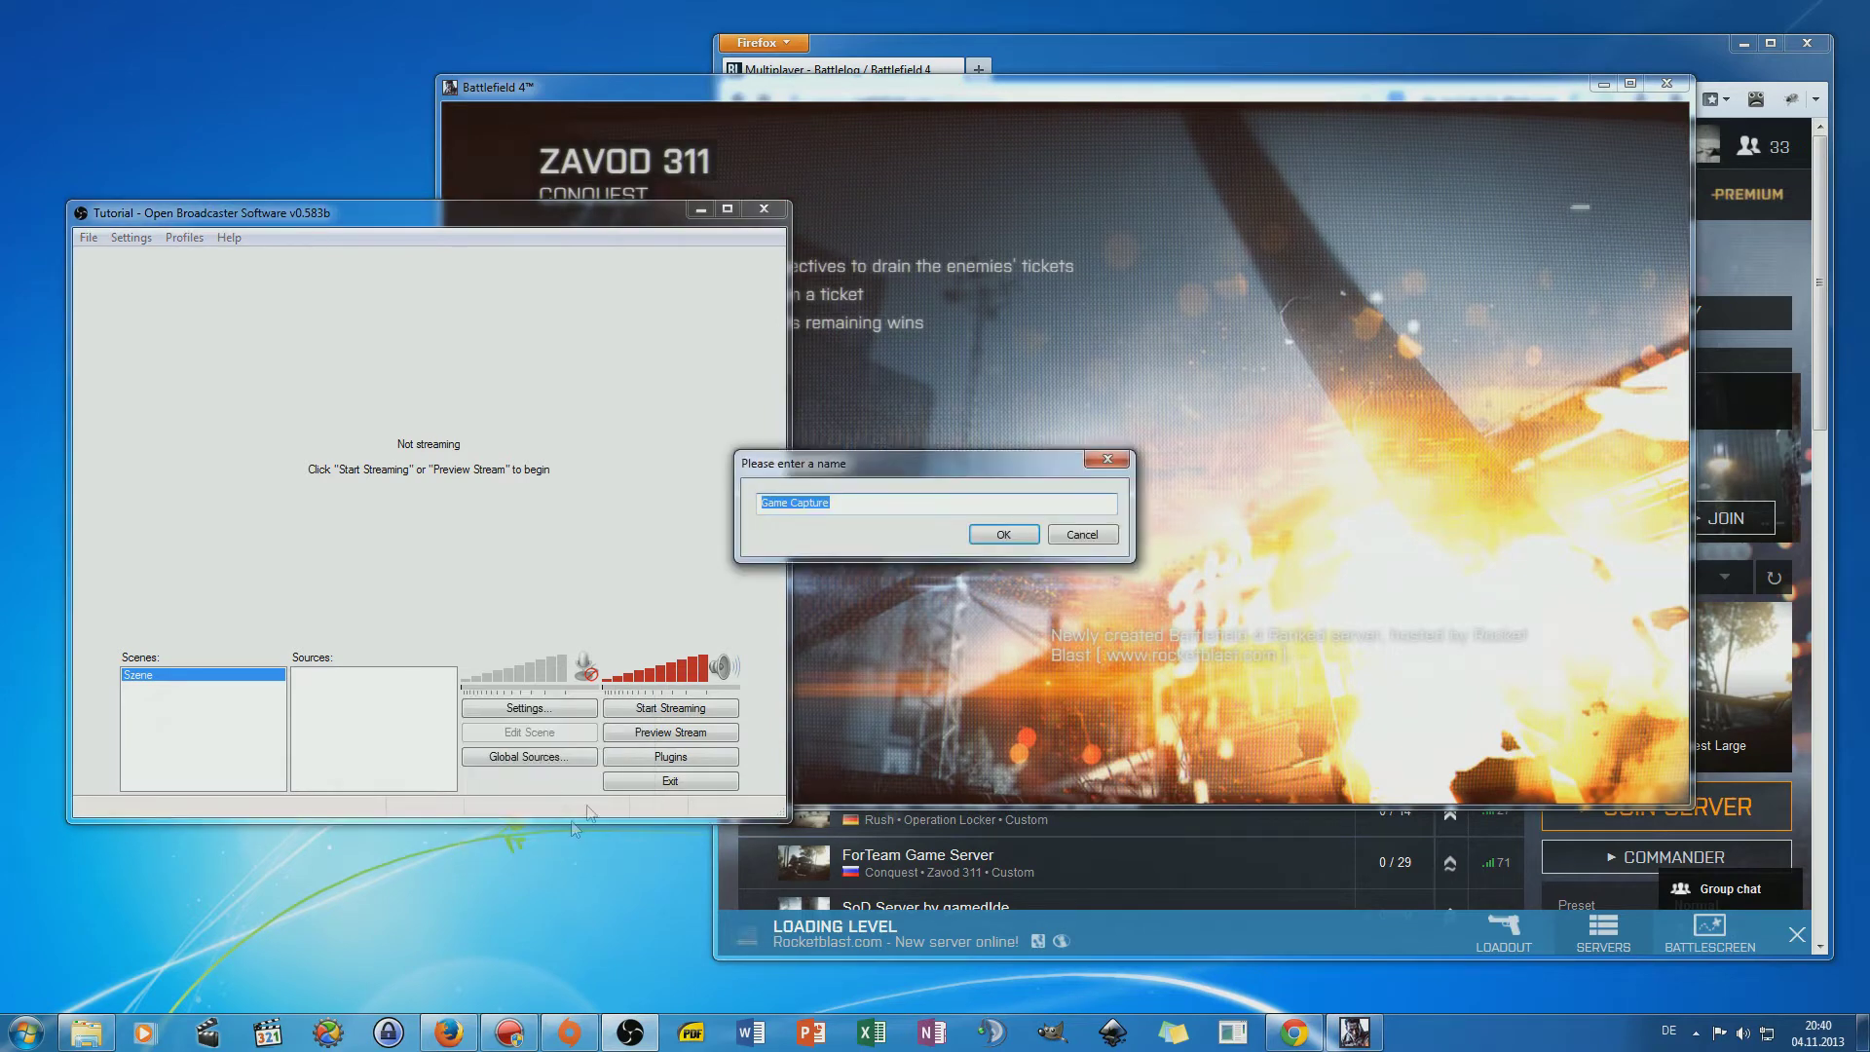
text(bf4)
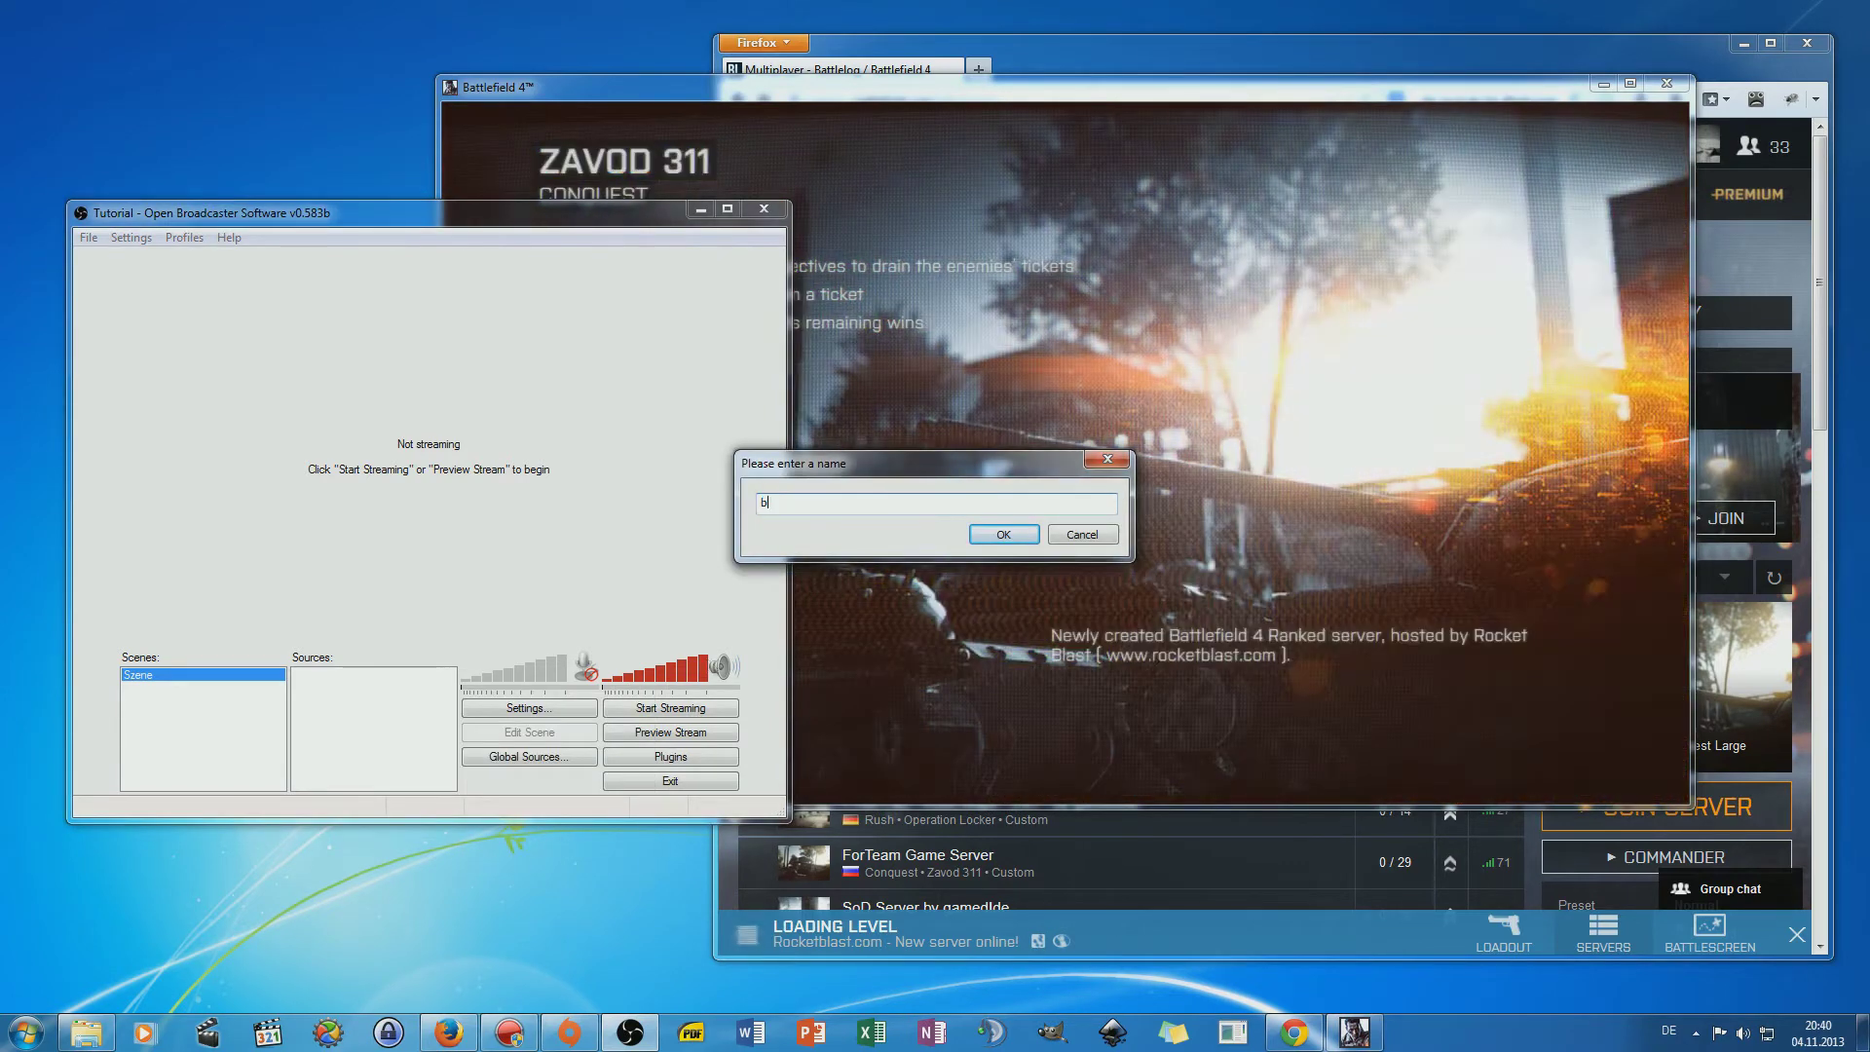
click(1004, 534)
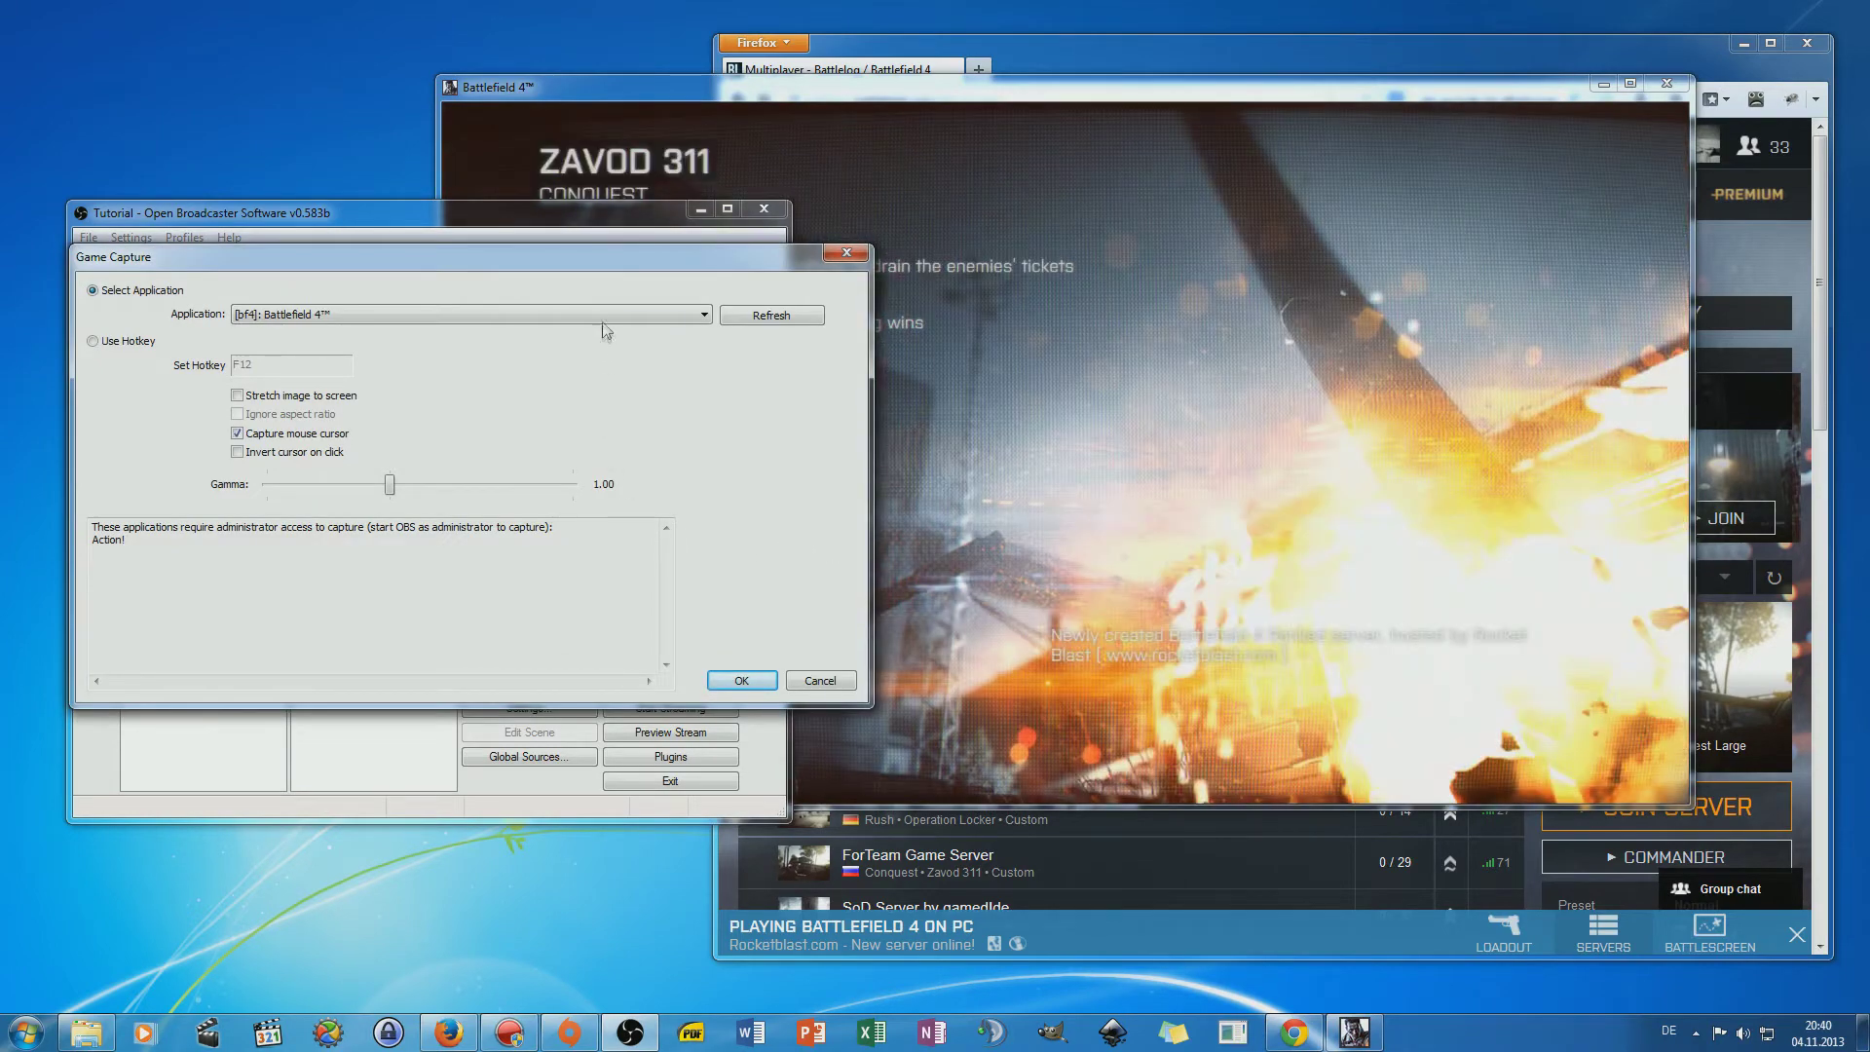
Choose [bf4]: Battlefield 4 as the application to capture and confirm the Game Capture source.
click(602, 315)
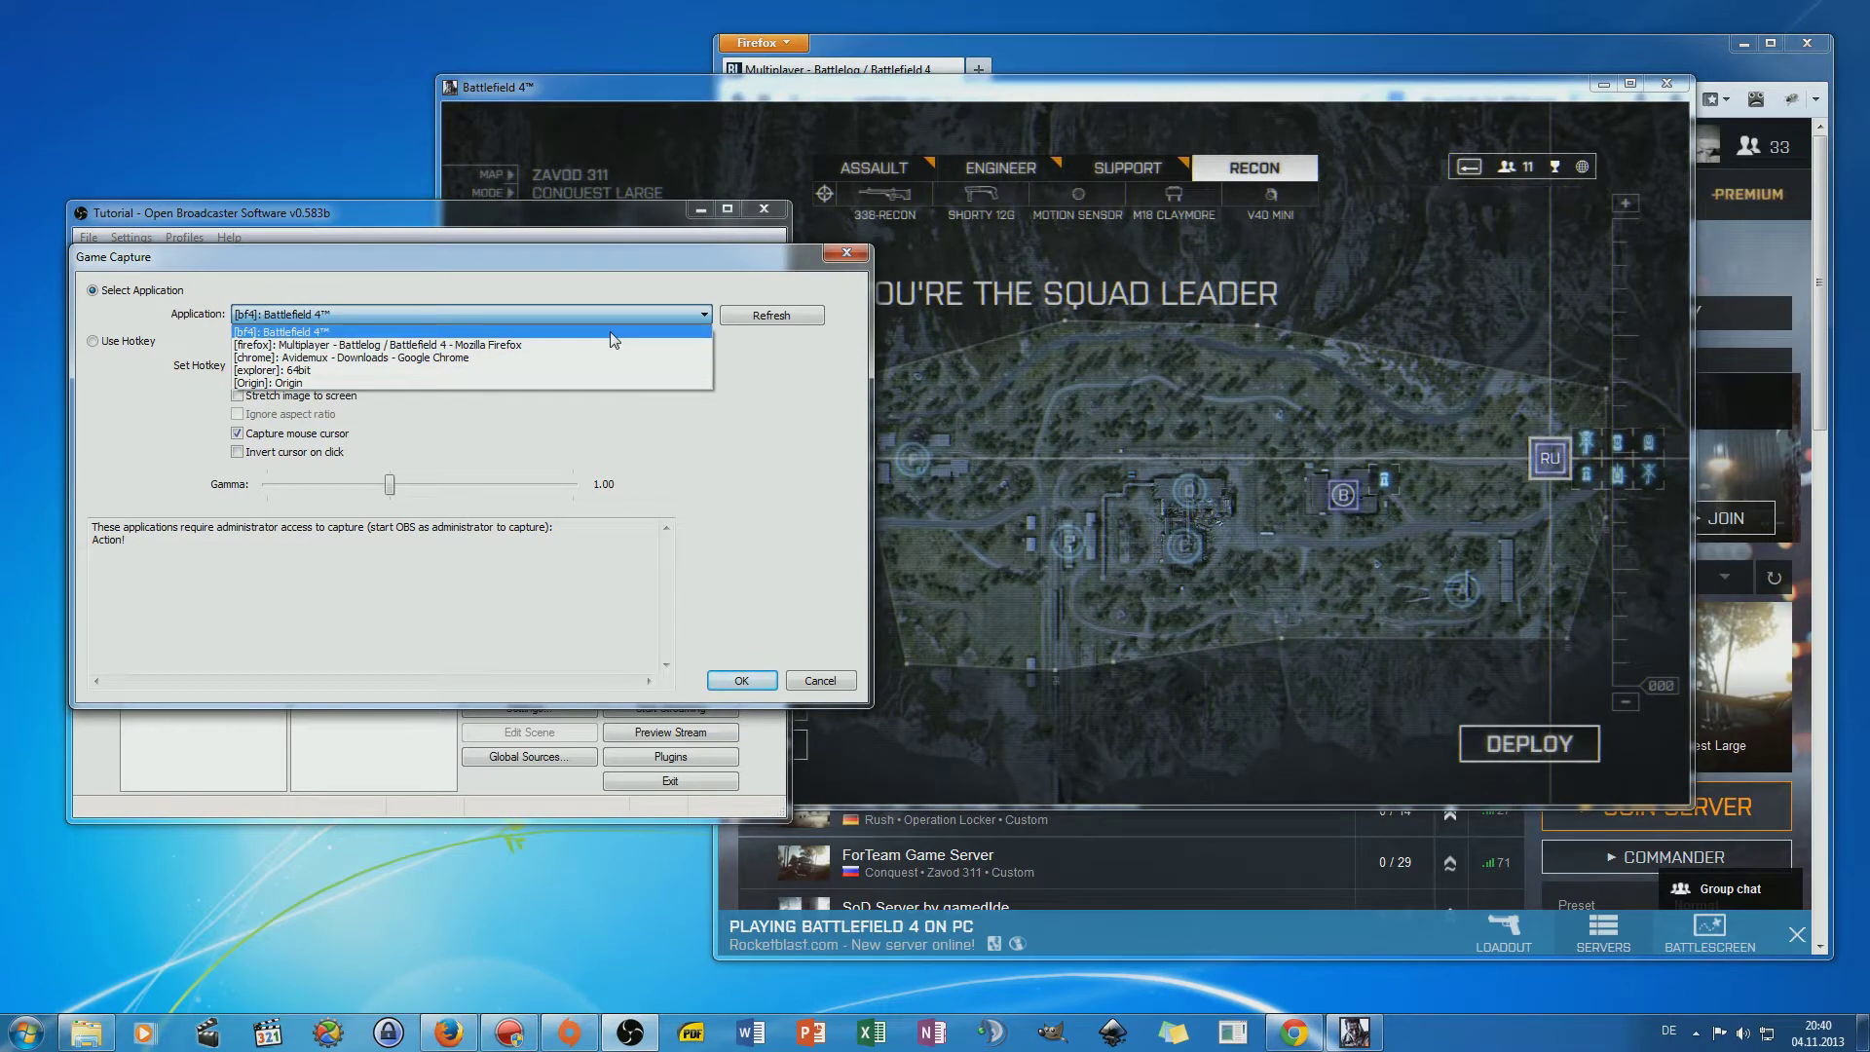
click(614, 337)
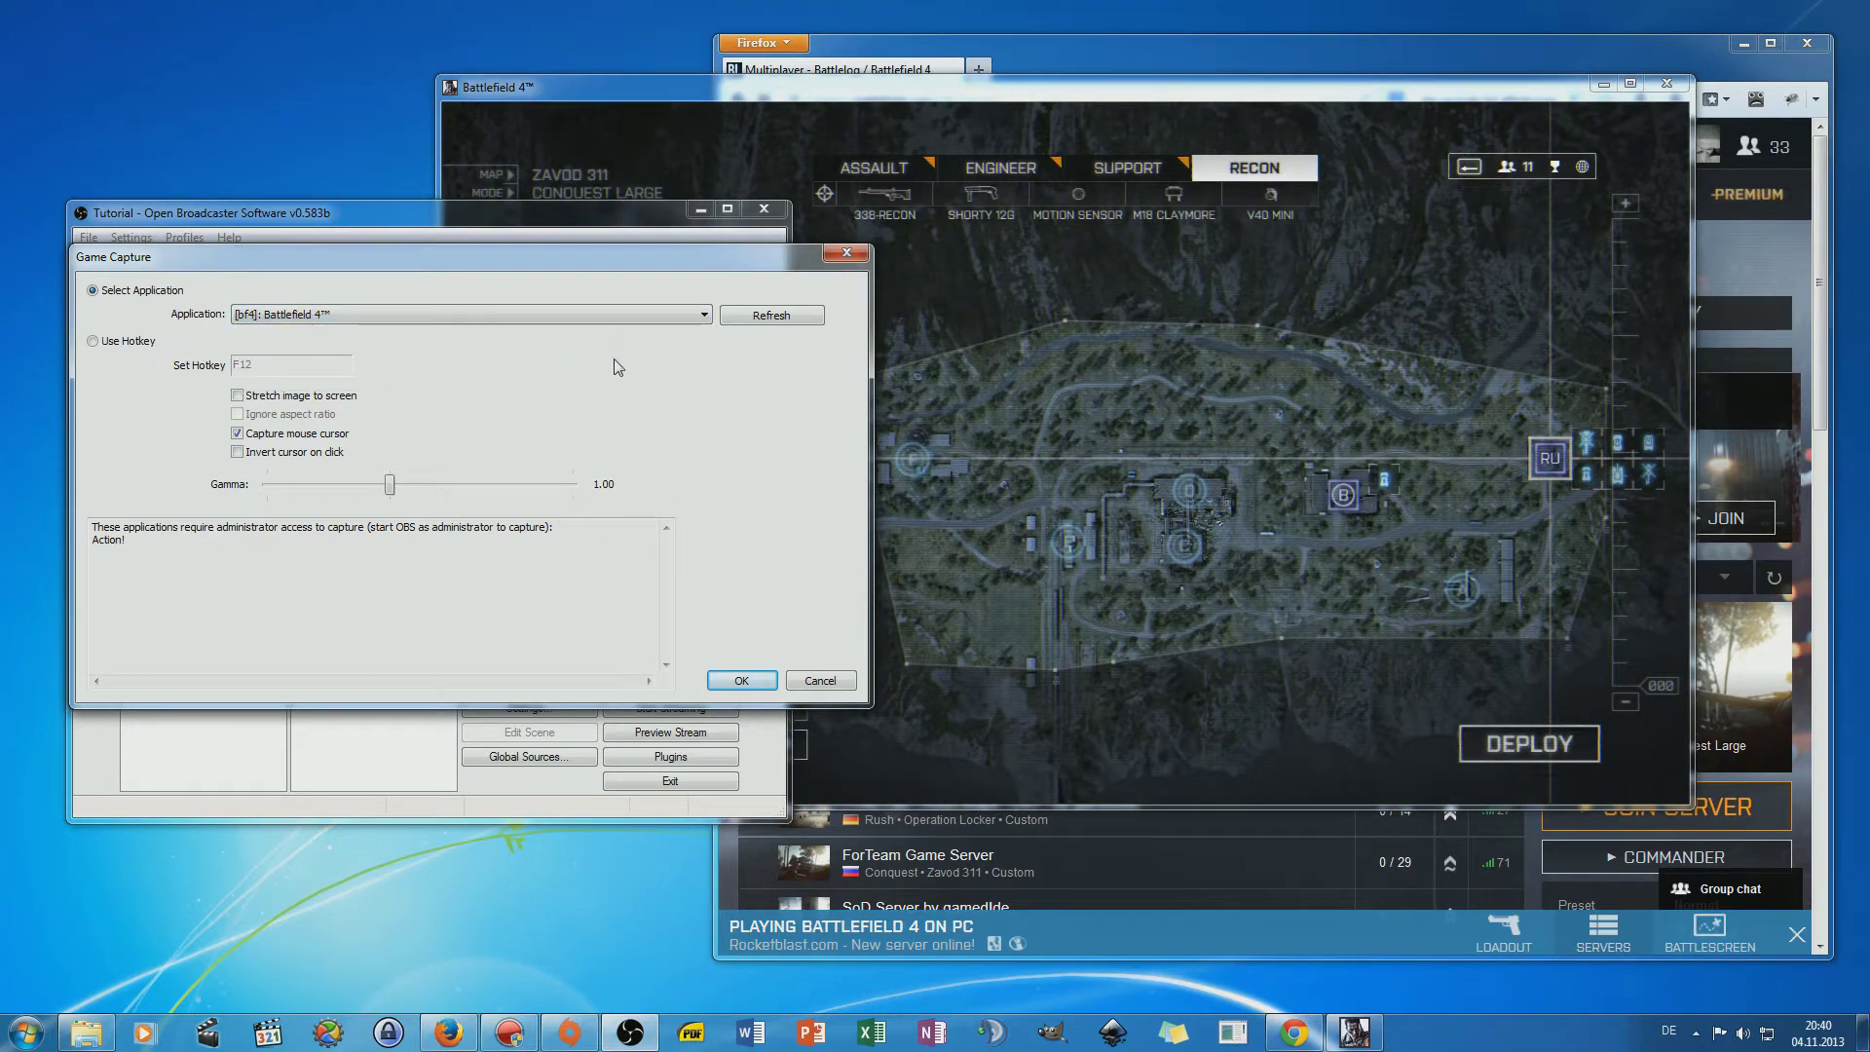
click(733, 679)
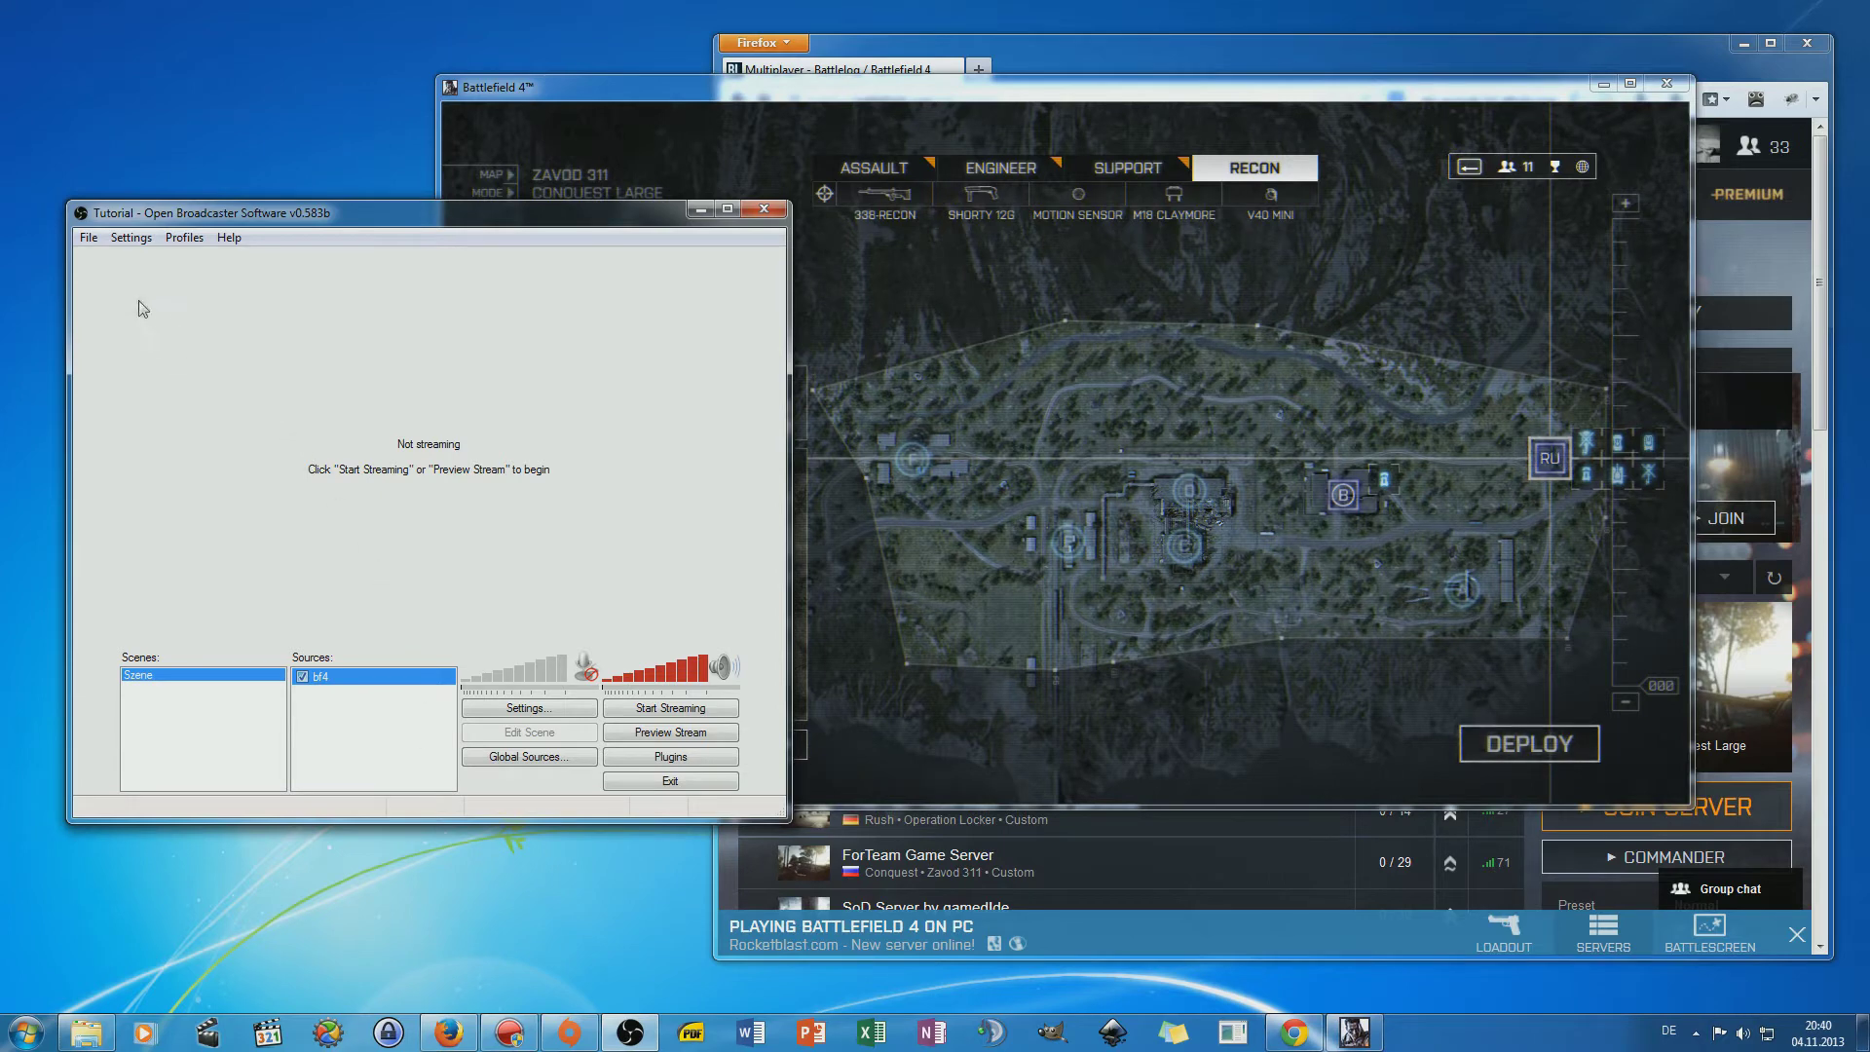
In the encoding settings, turn off CBR, set the max bitrate to 1000 kb/s, and save the changes.
click(132, 239)
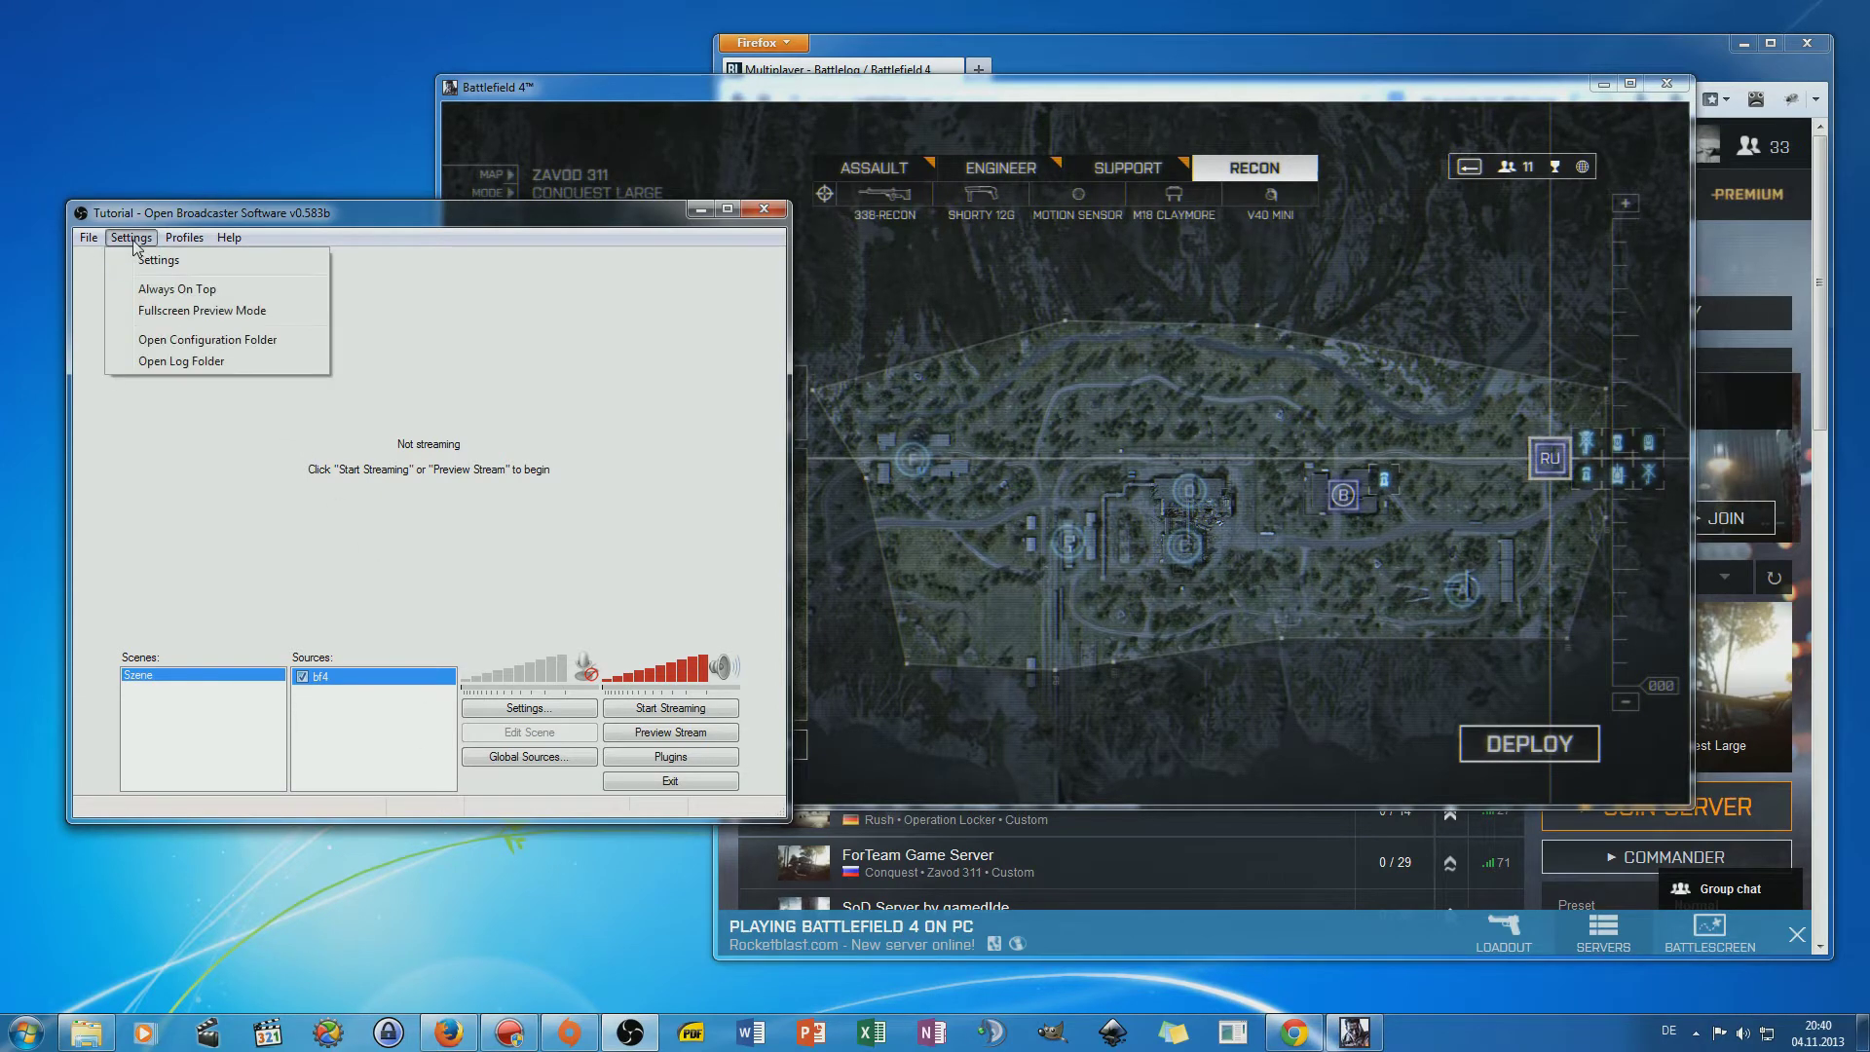
click(148, 259)
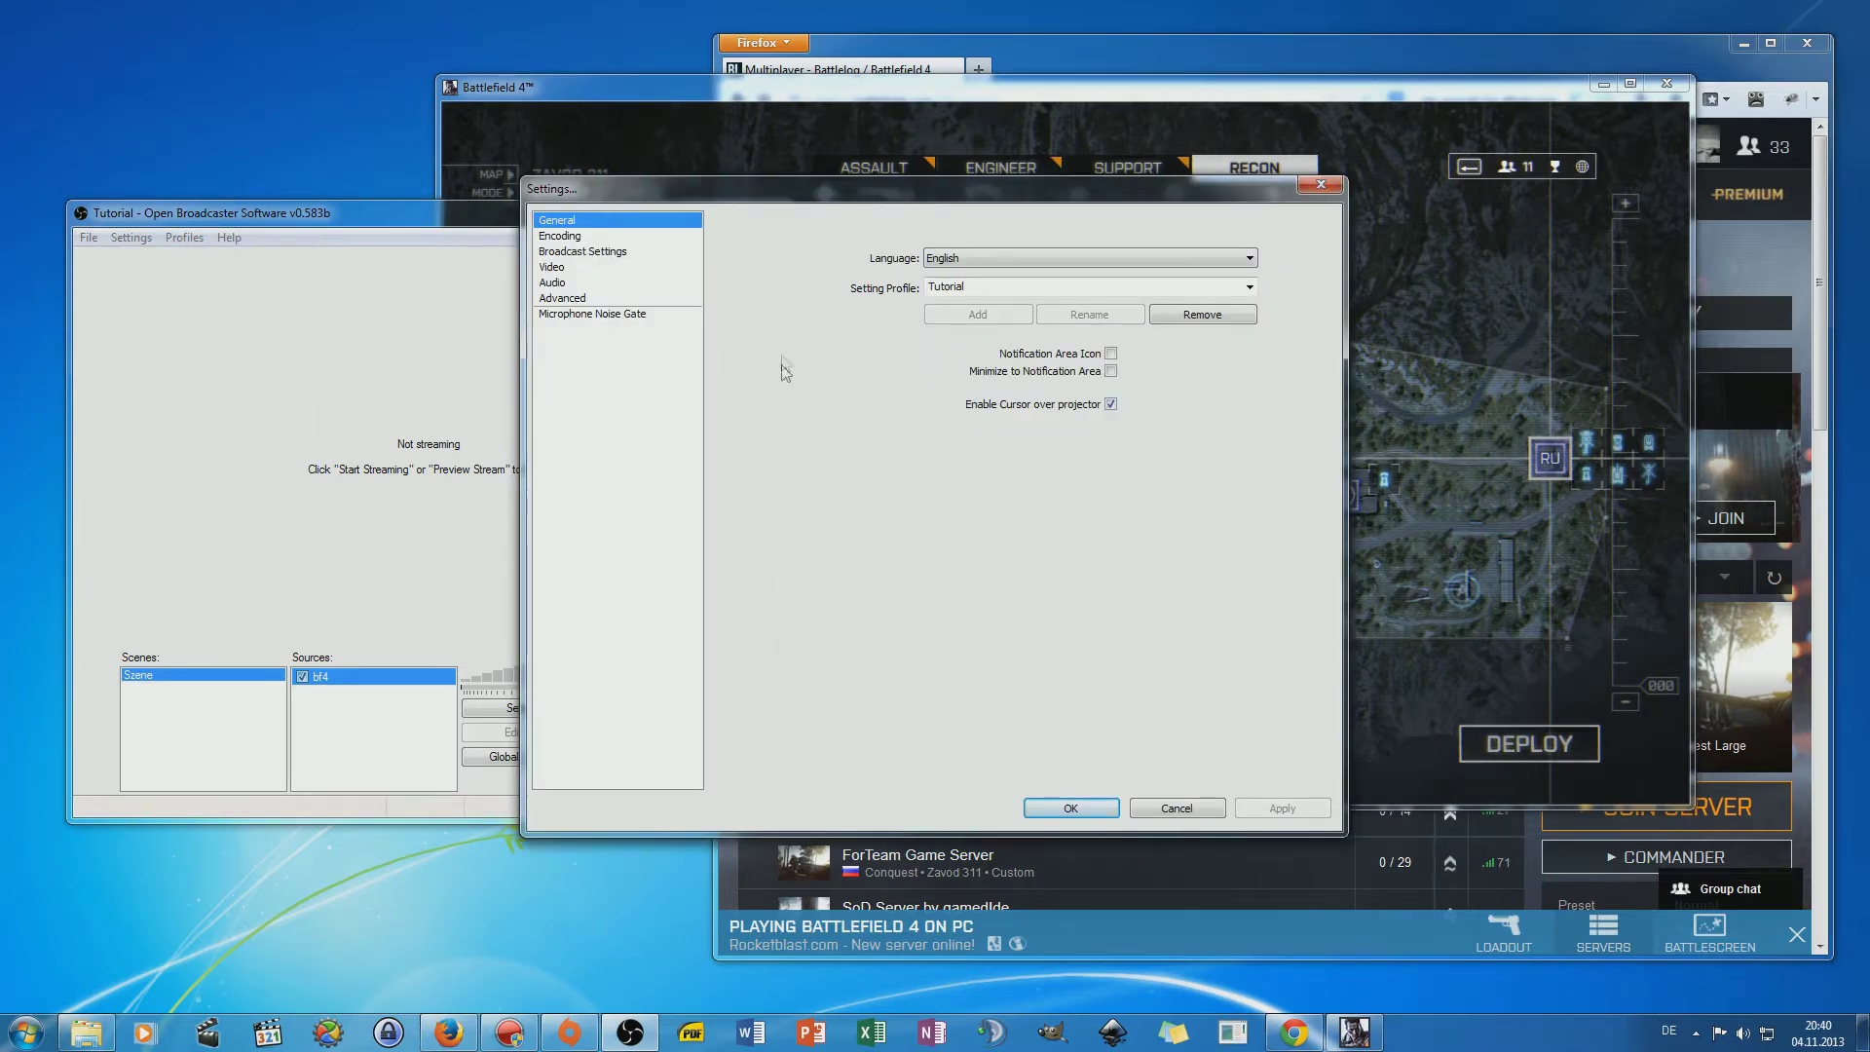
click(663, 237)
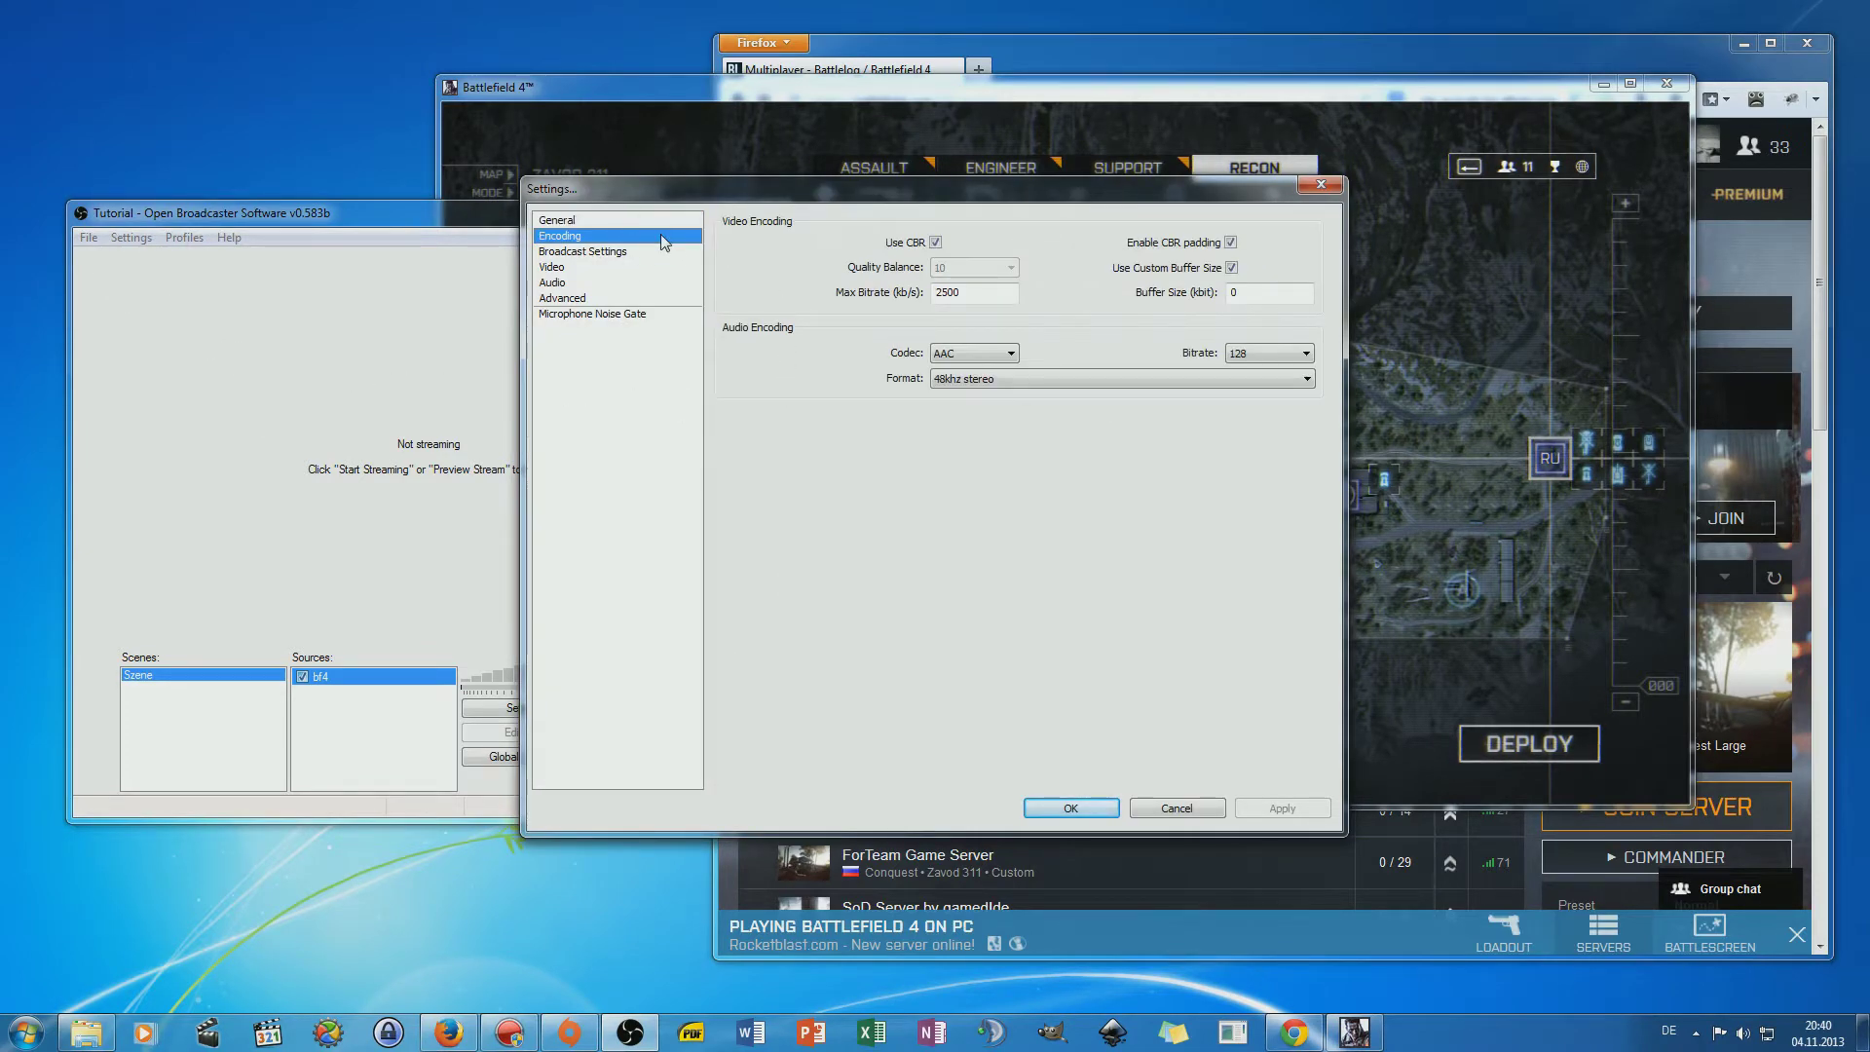
click(936, 242)
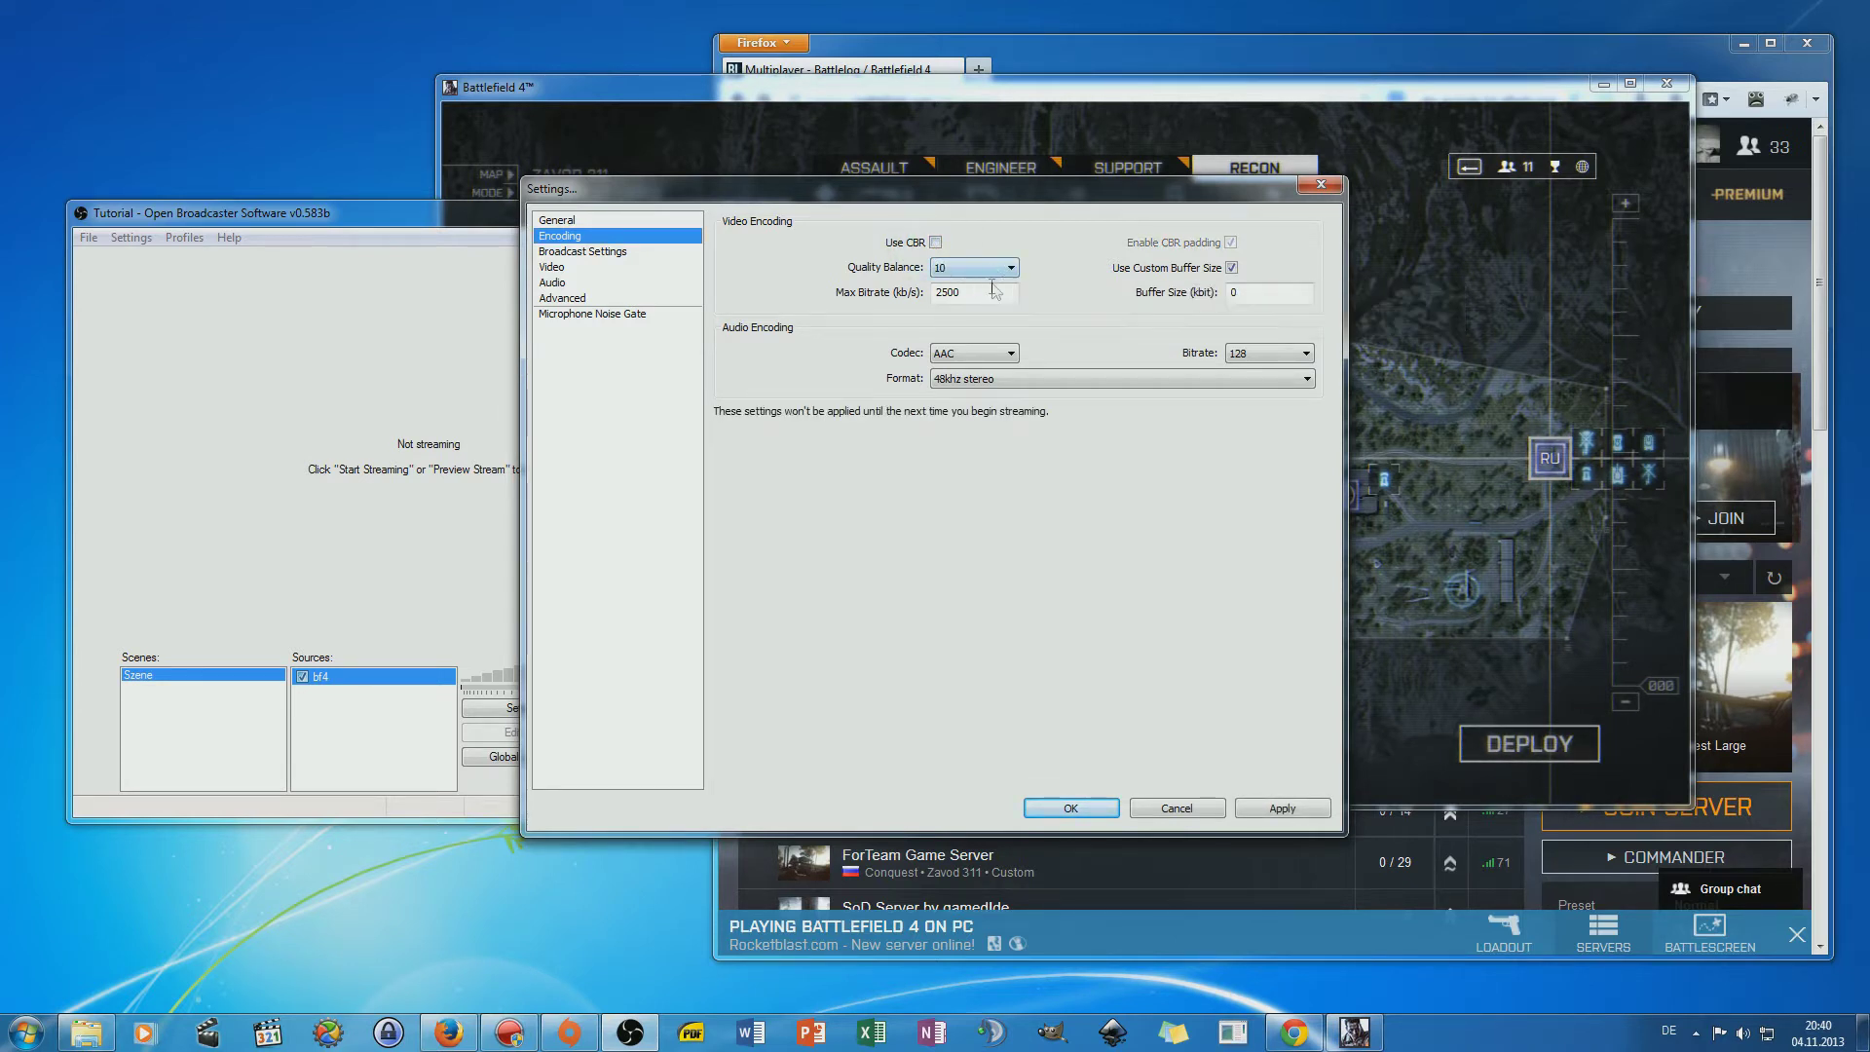
key(Tab)
text(1000)
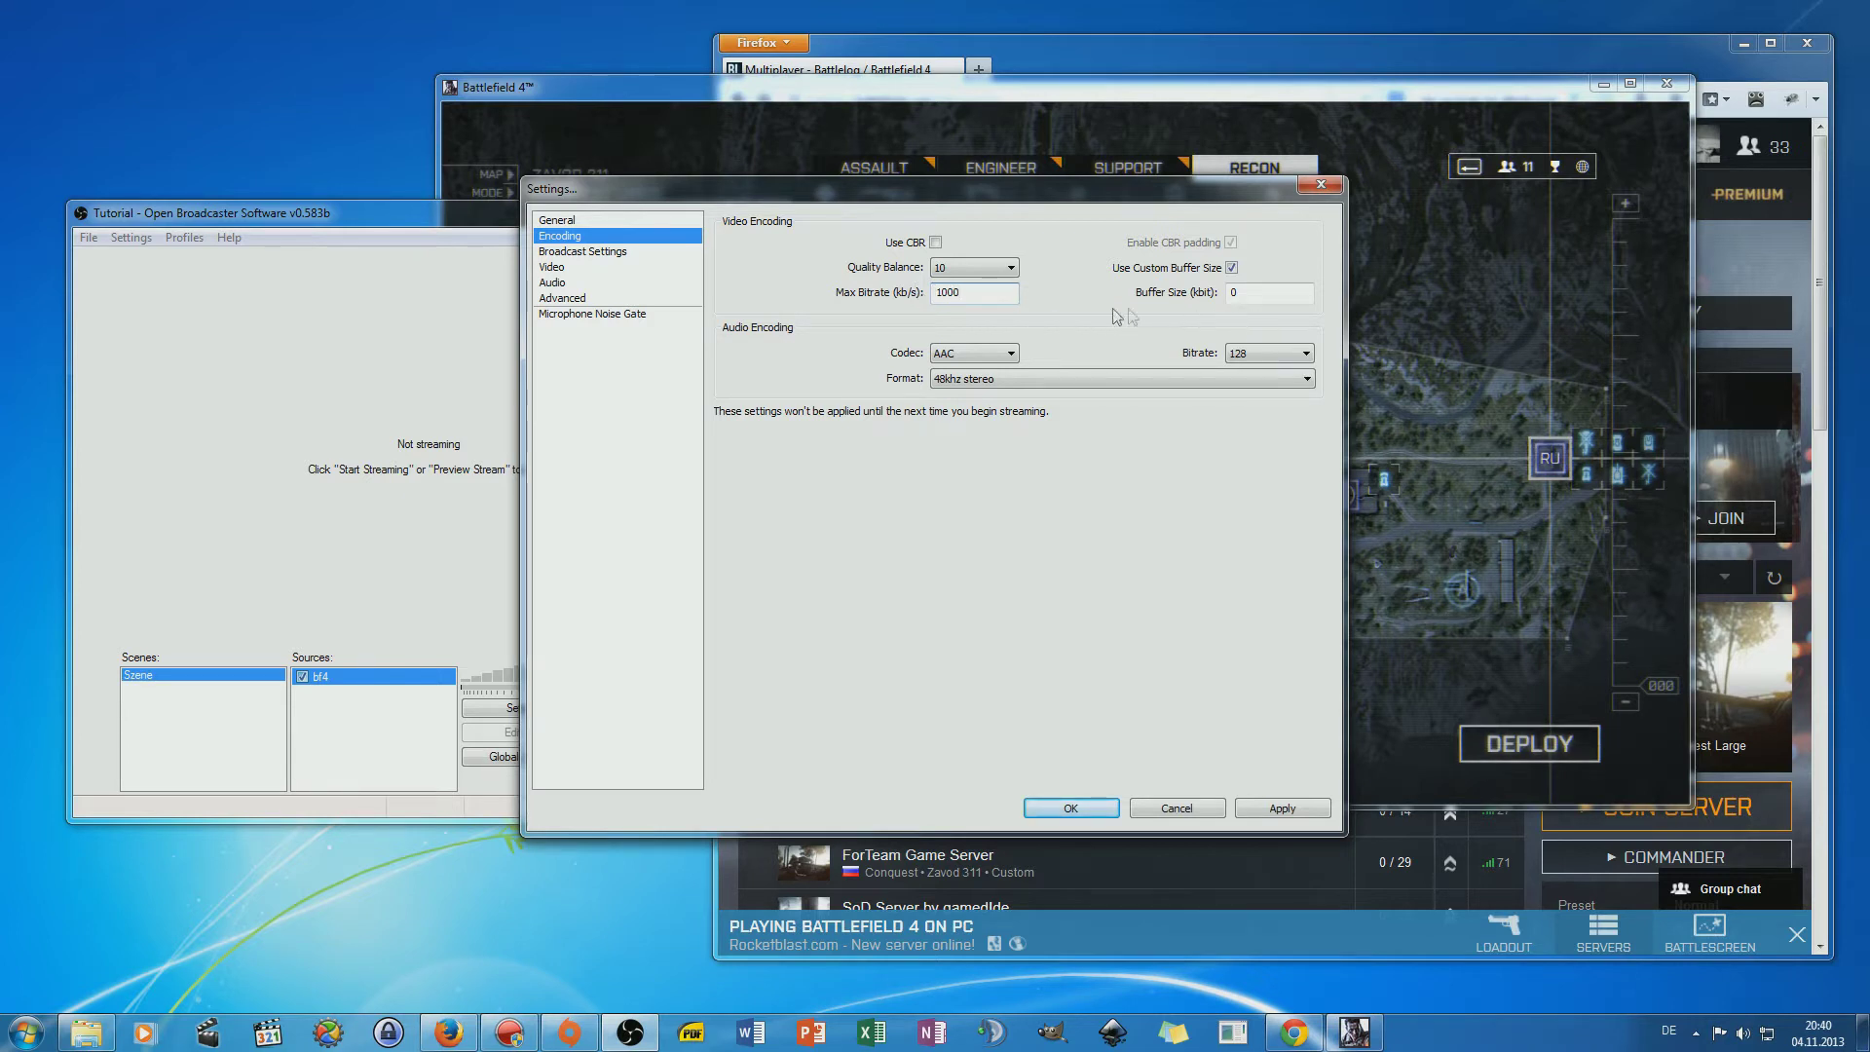
drag(993, 293, 906, 291)
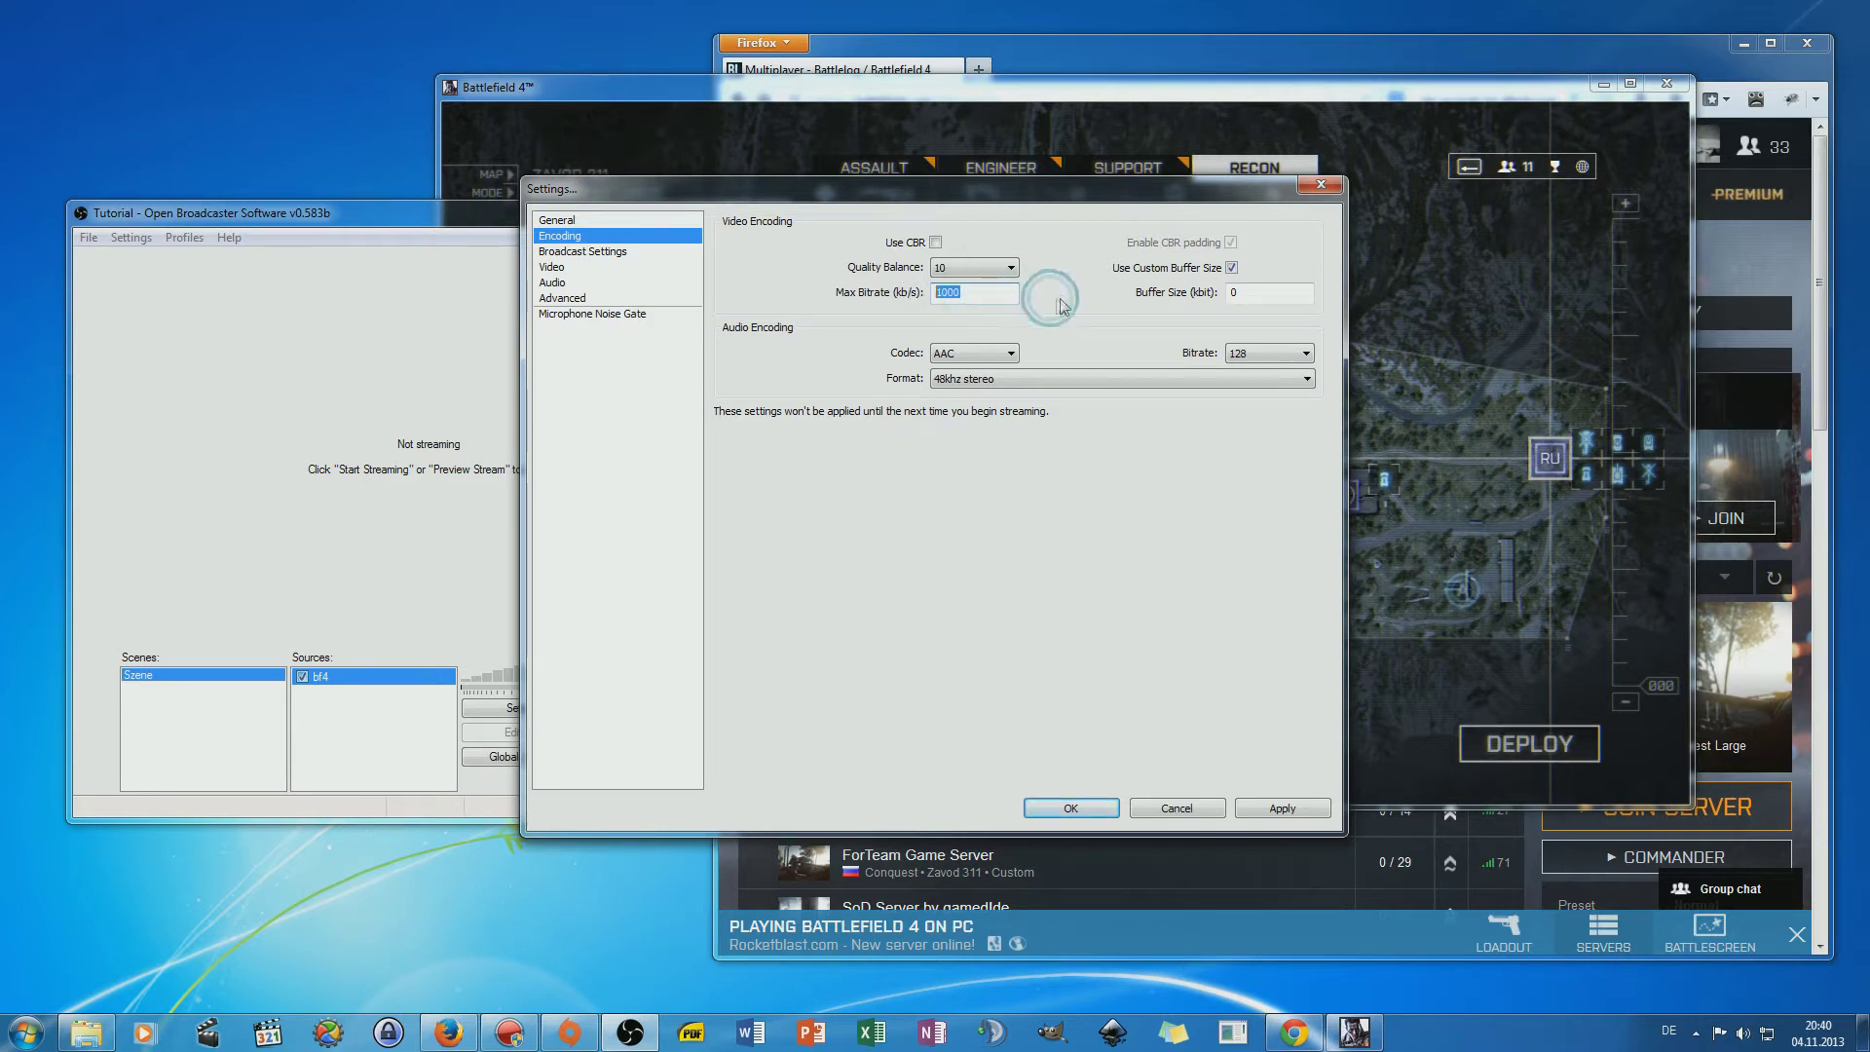
click(1249, 294)
drag(1250, 294, 1212, 298)
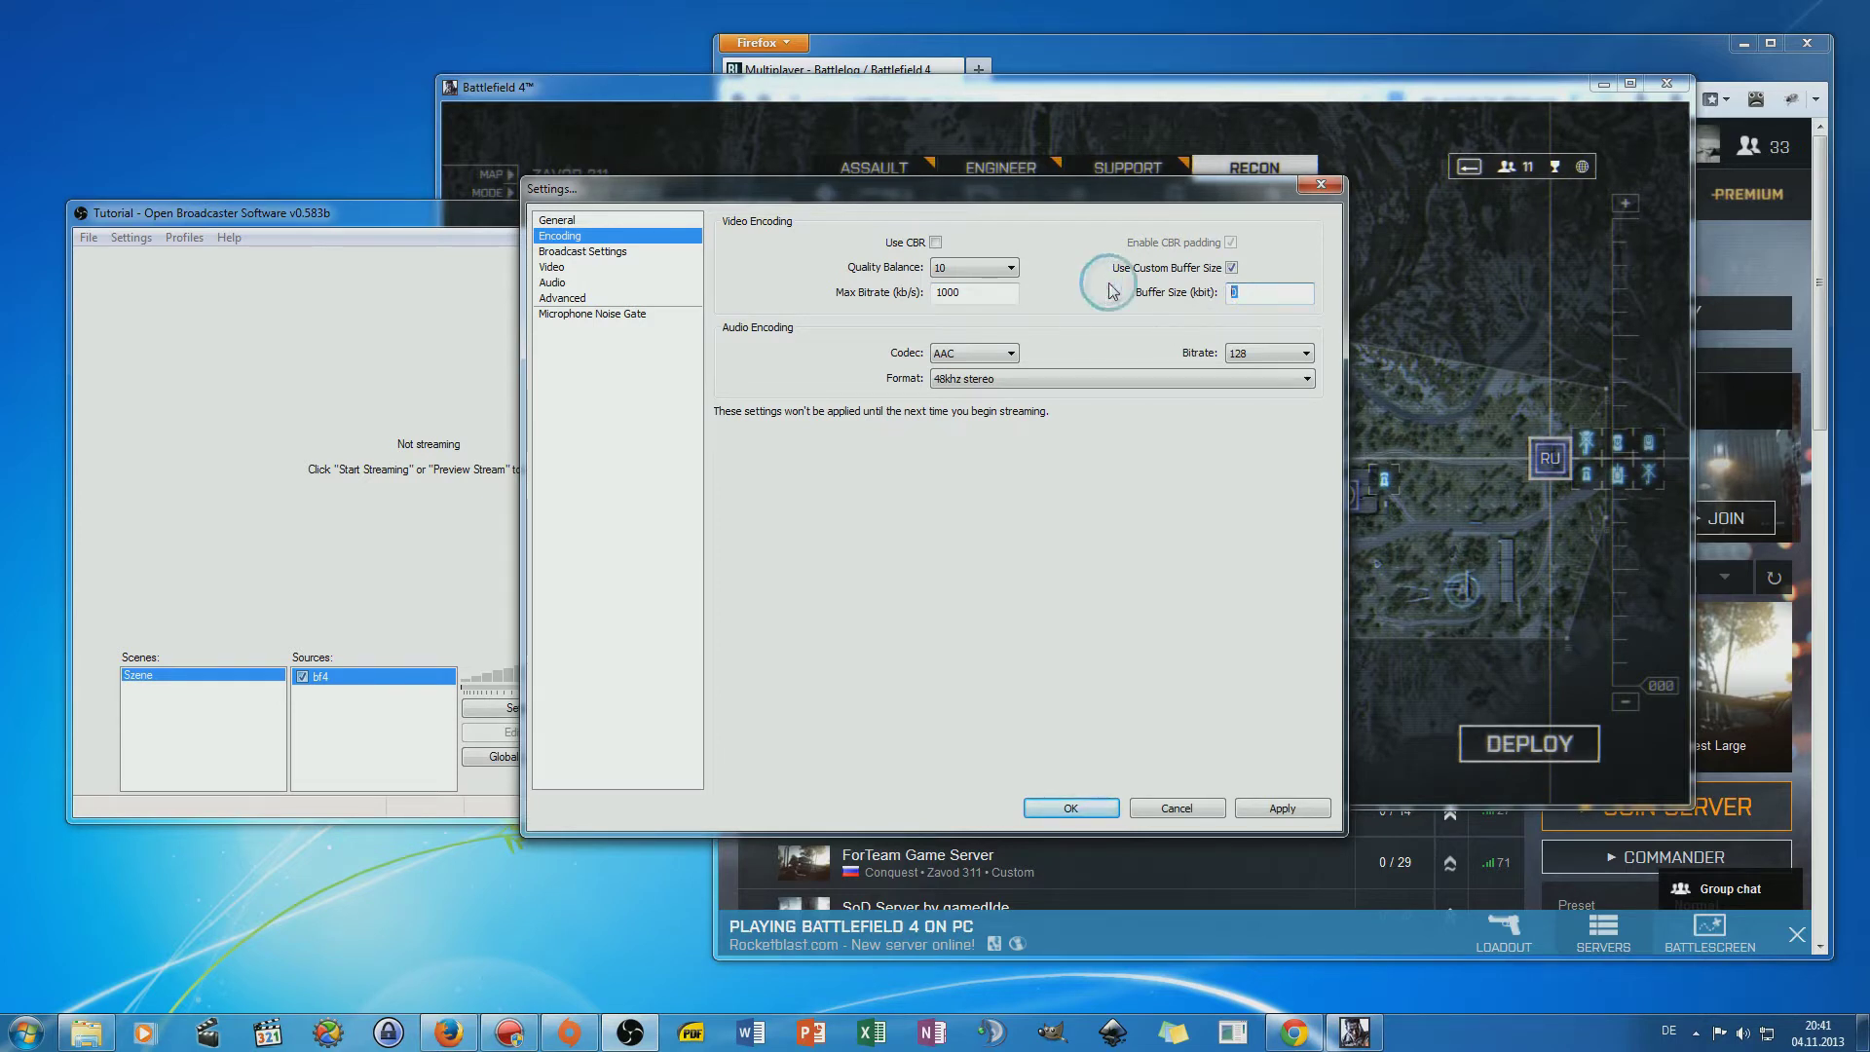
click(613, 255)
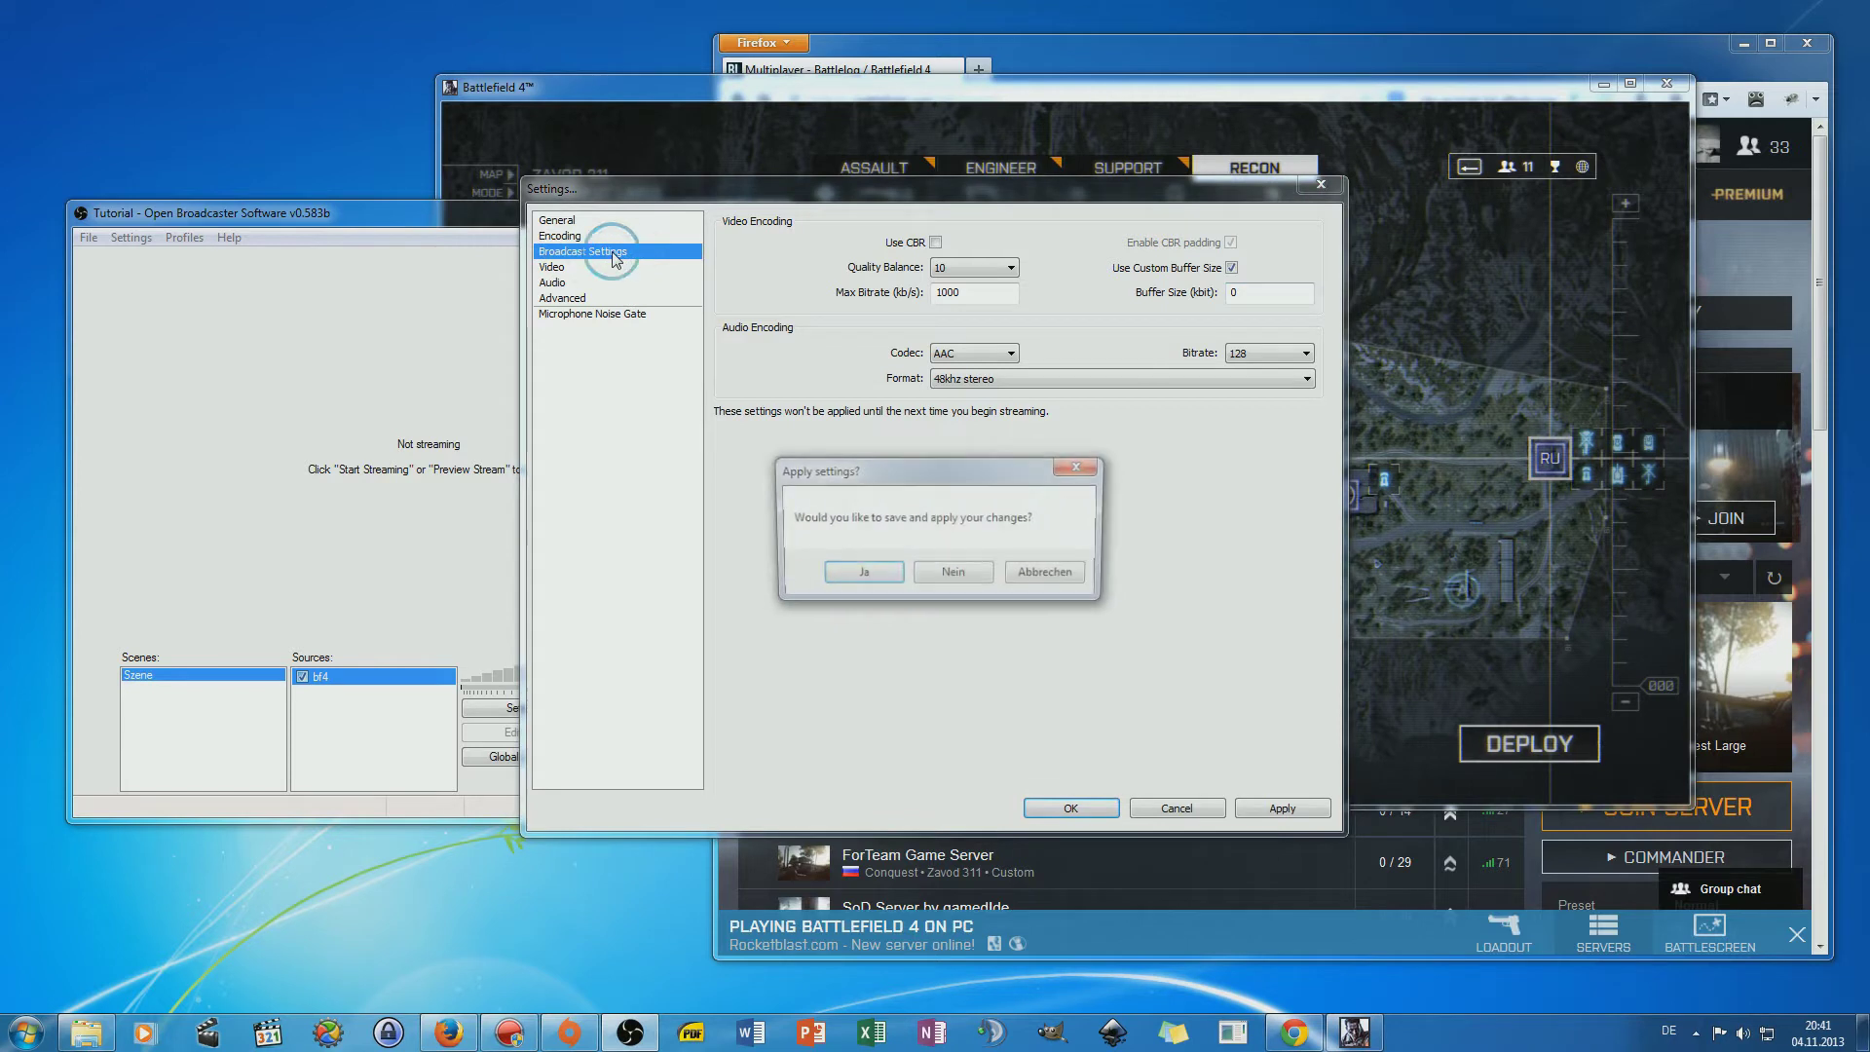
click(861, 575)
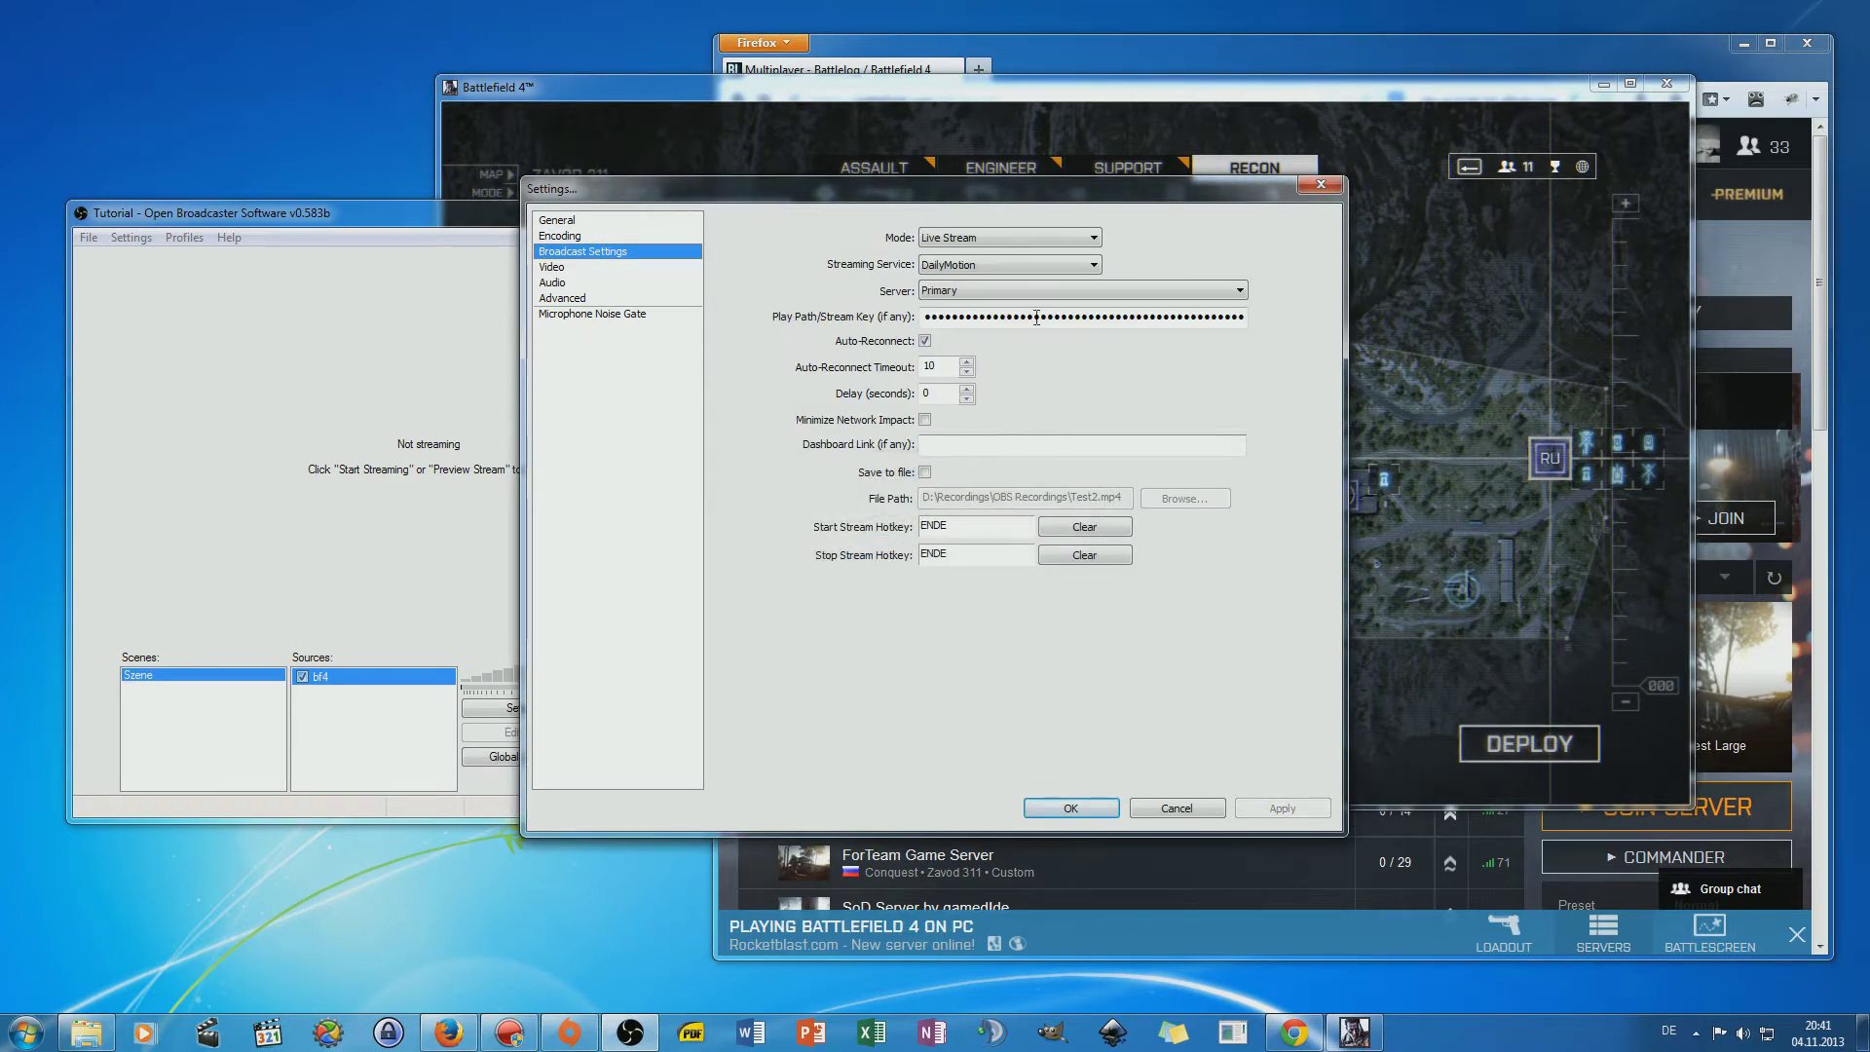
Set the broadcast mode to File Output Only and save recordings as Test2 in the OBS Recordings folder in MP4 format.
click(1060, 245)
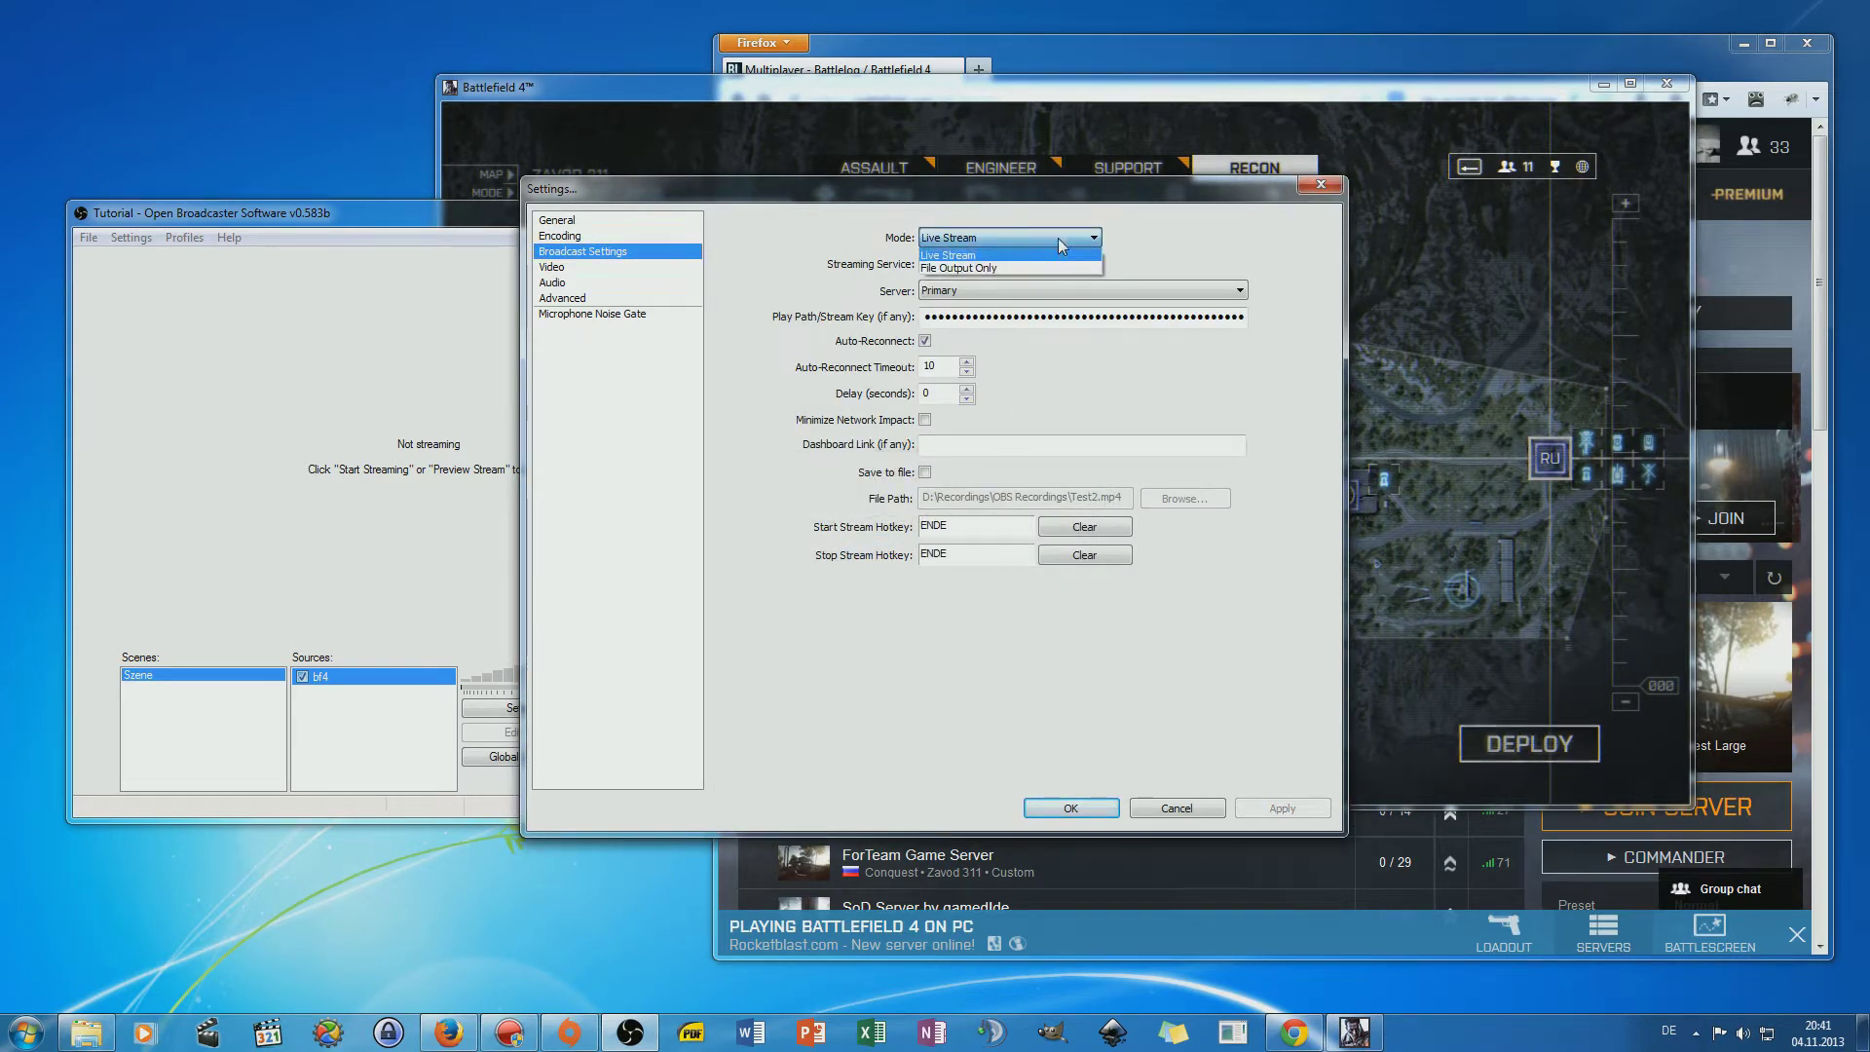
click(1058, 263)
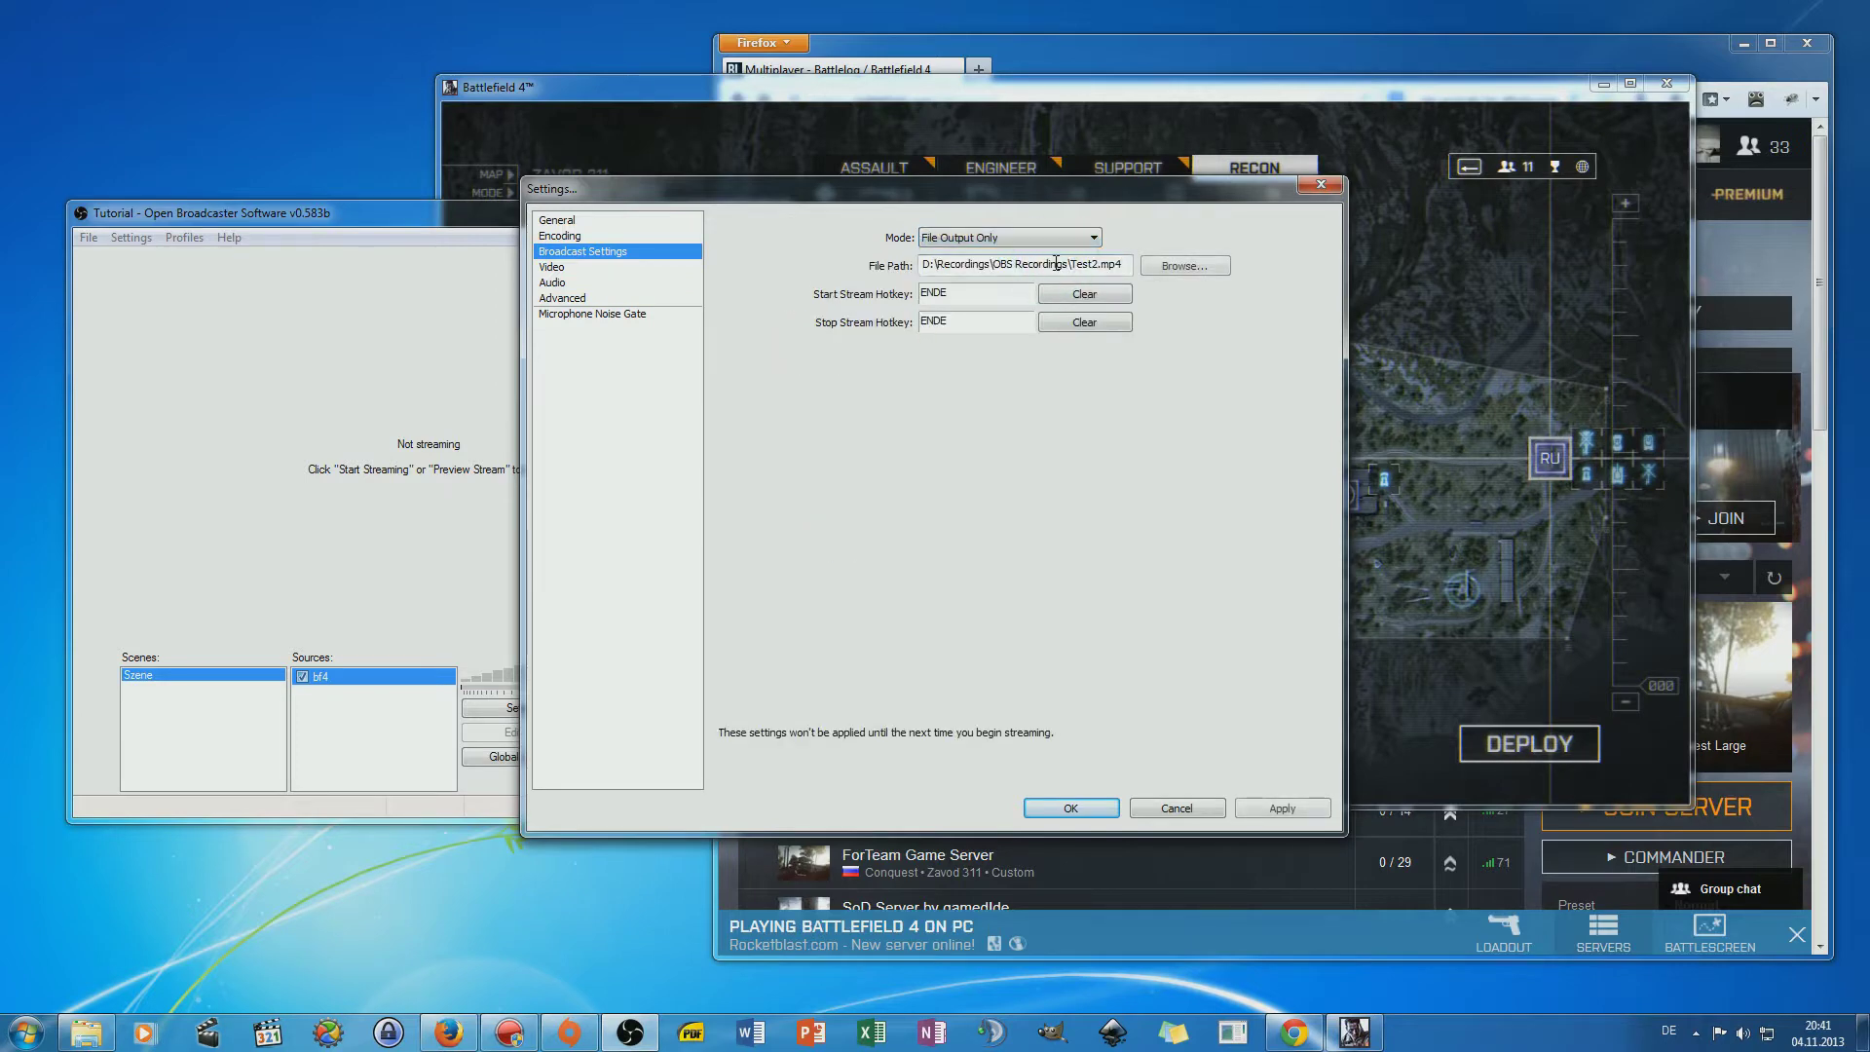
click(1173, 269)
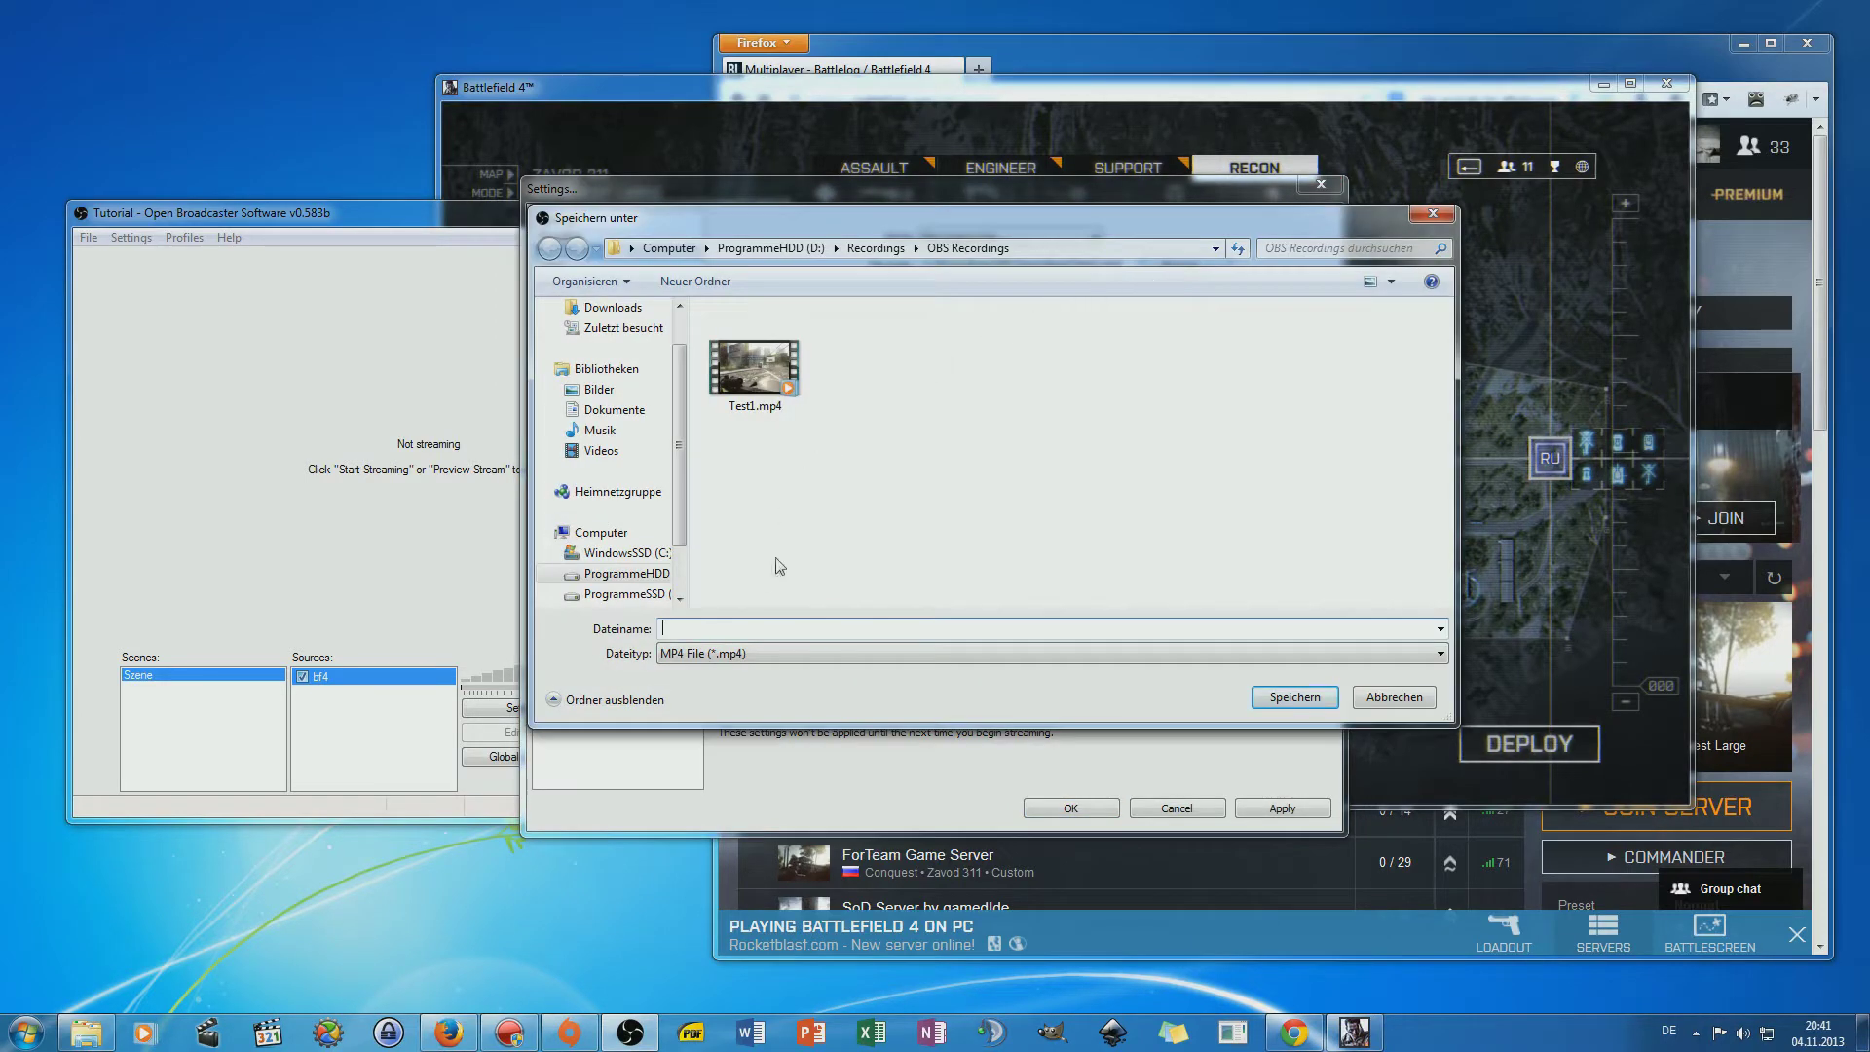
click(807, 625)
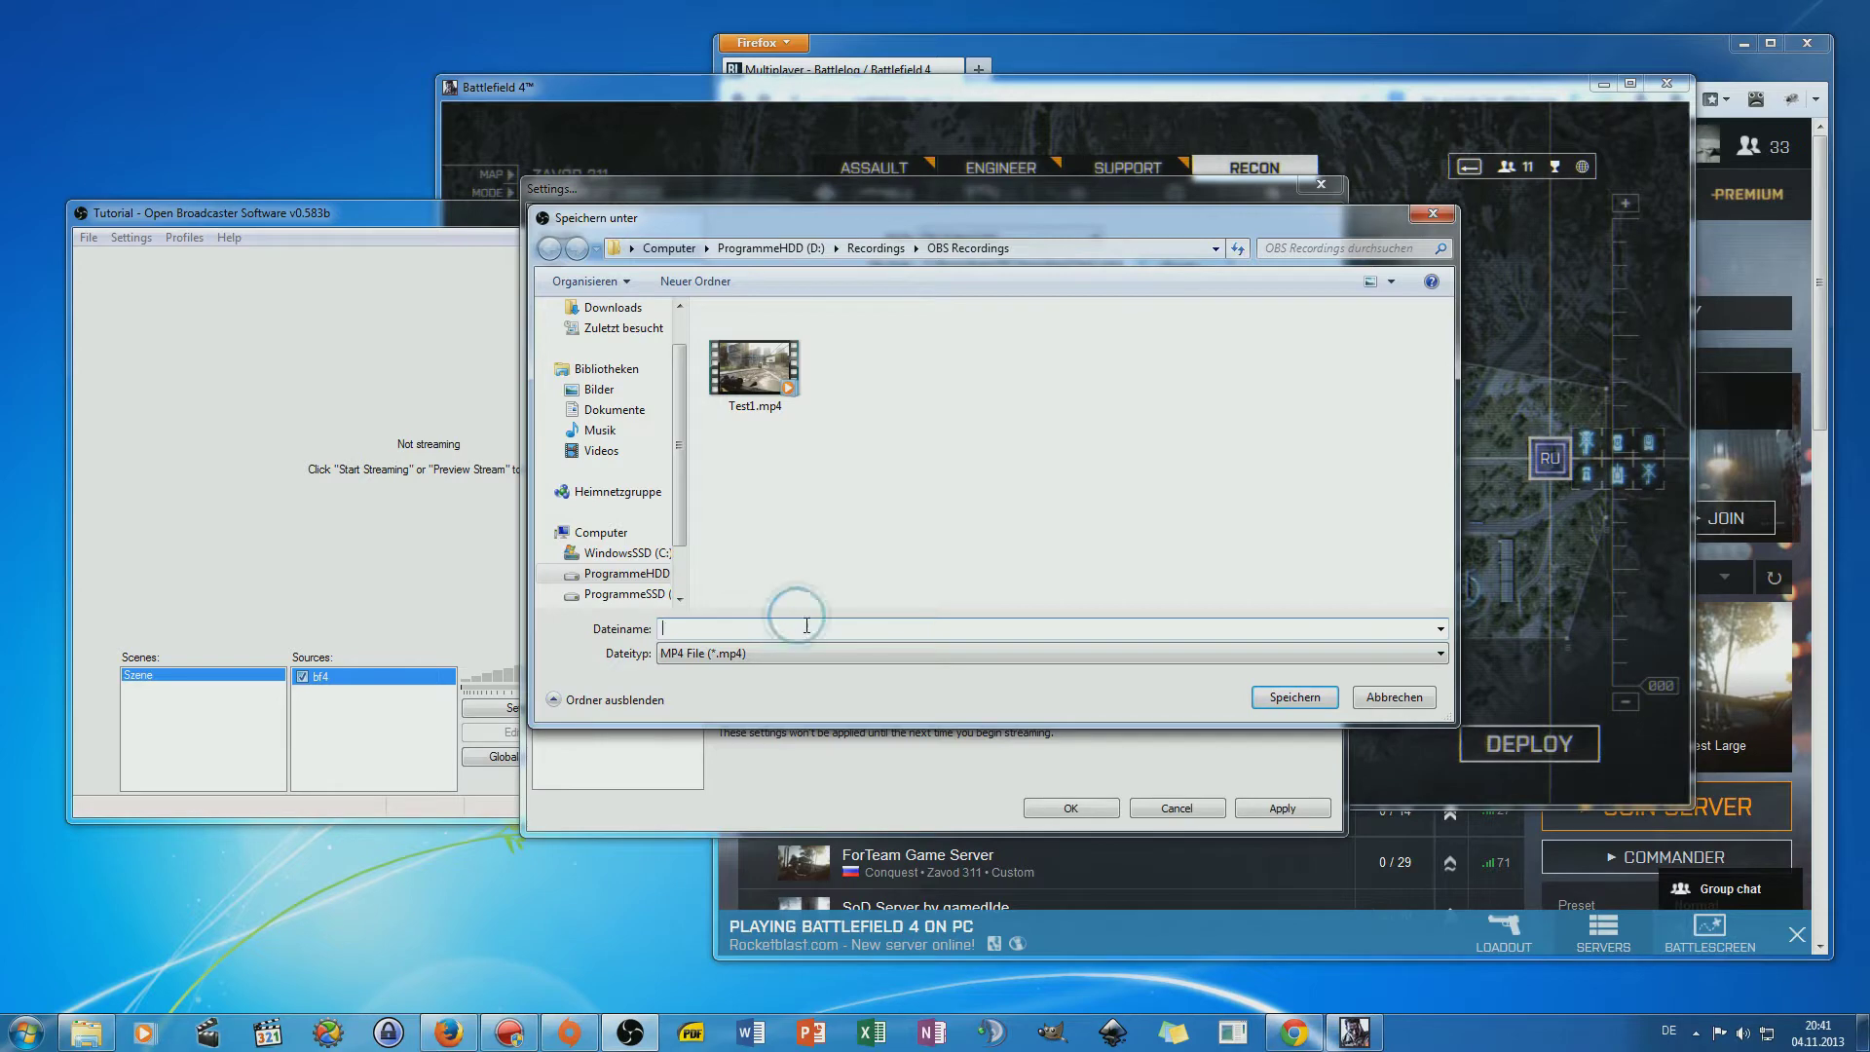
text(Test2)
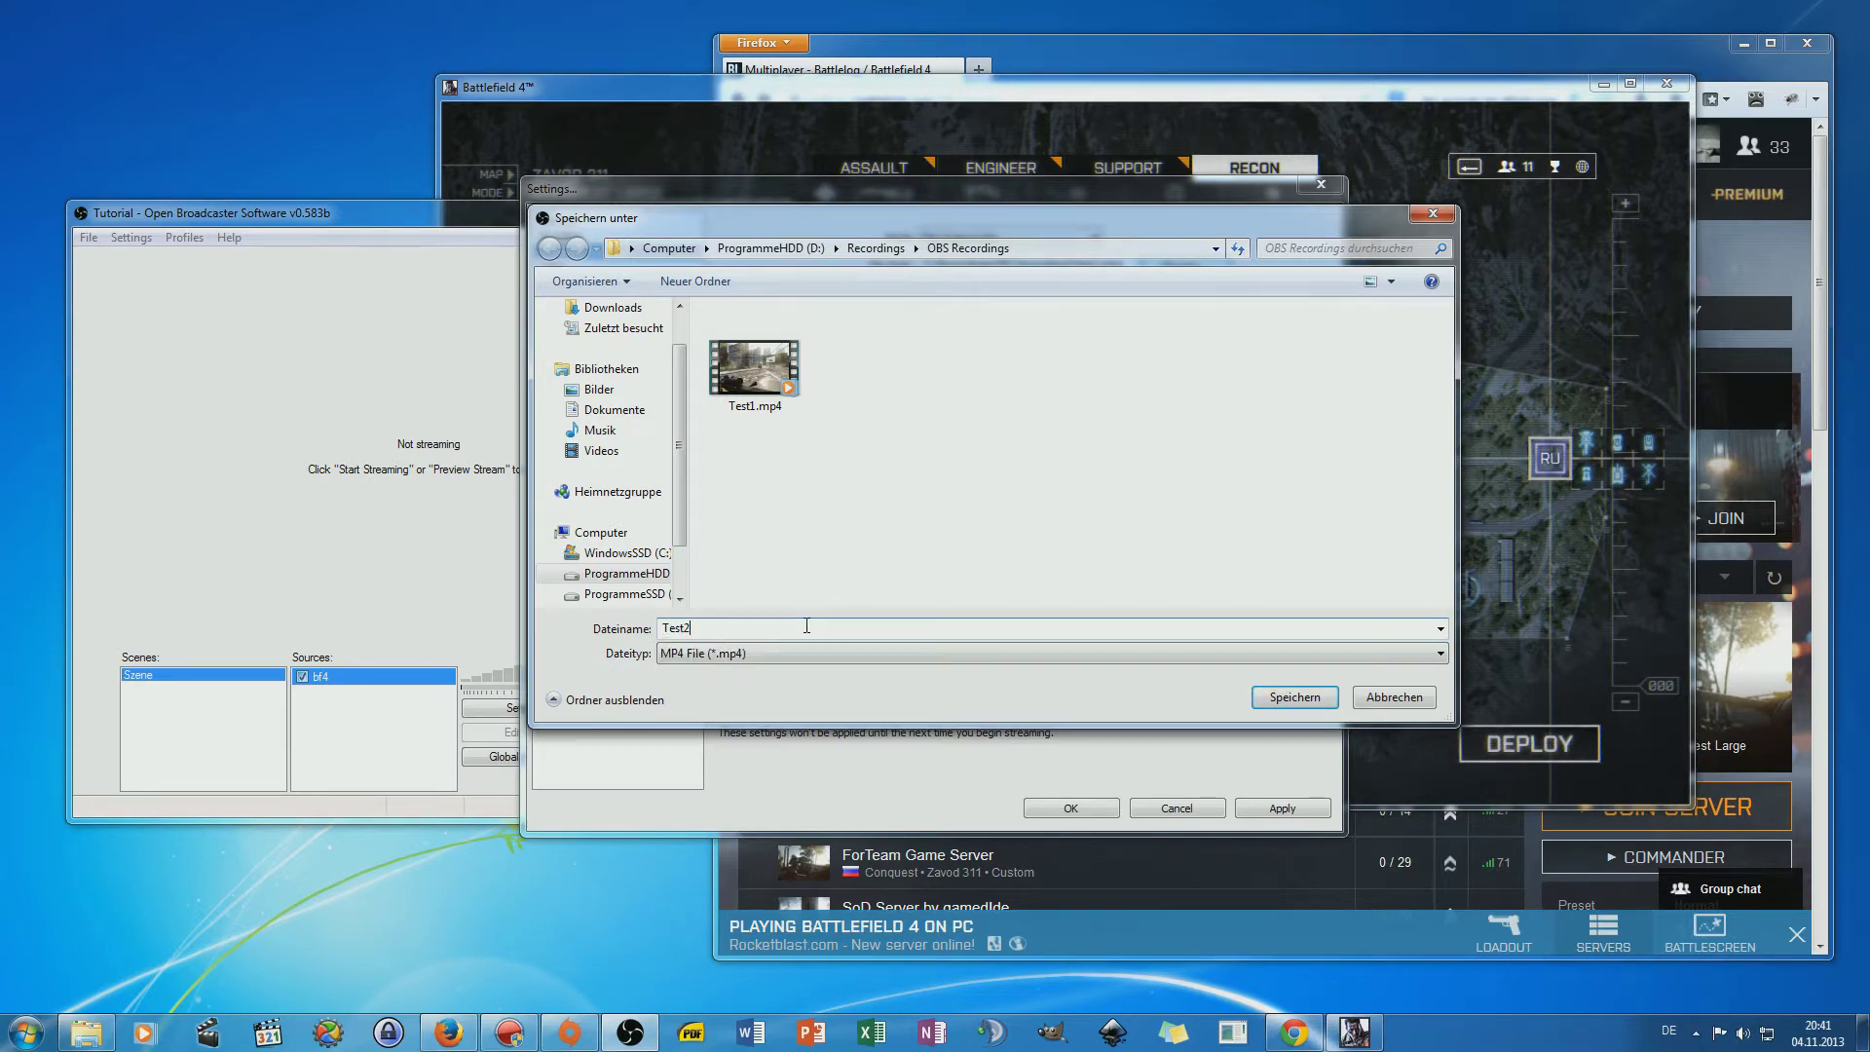
key(Return)
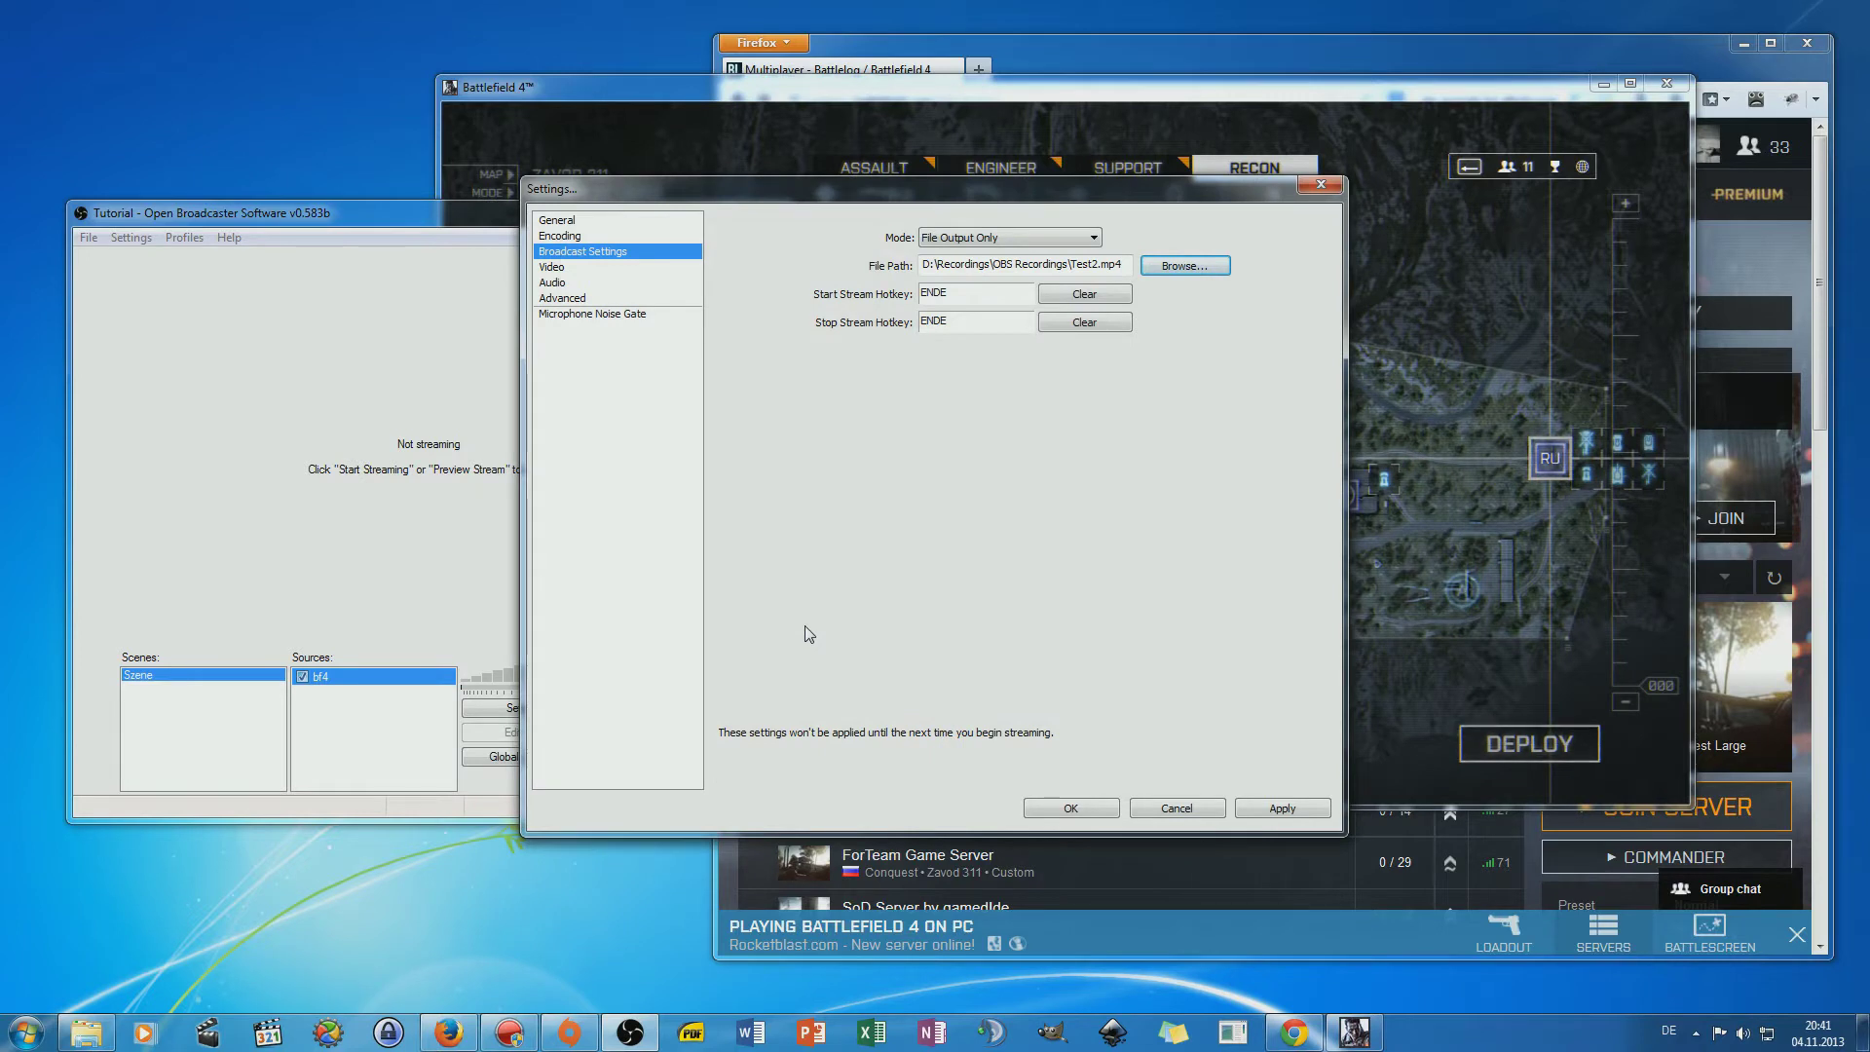
Assign + as both the start and stop stream hotkey and save the broadcast settings.
click(1008, 297)
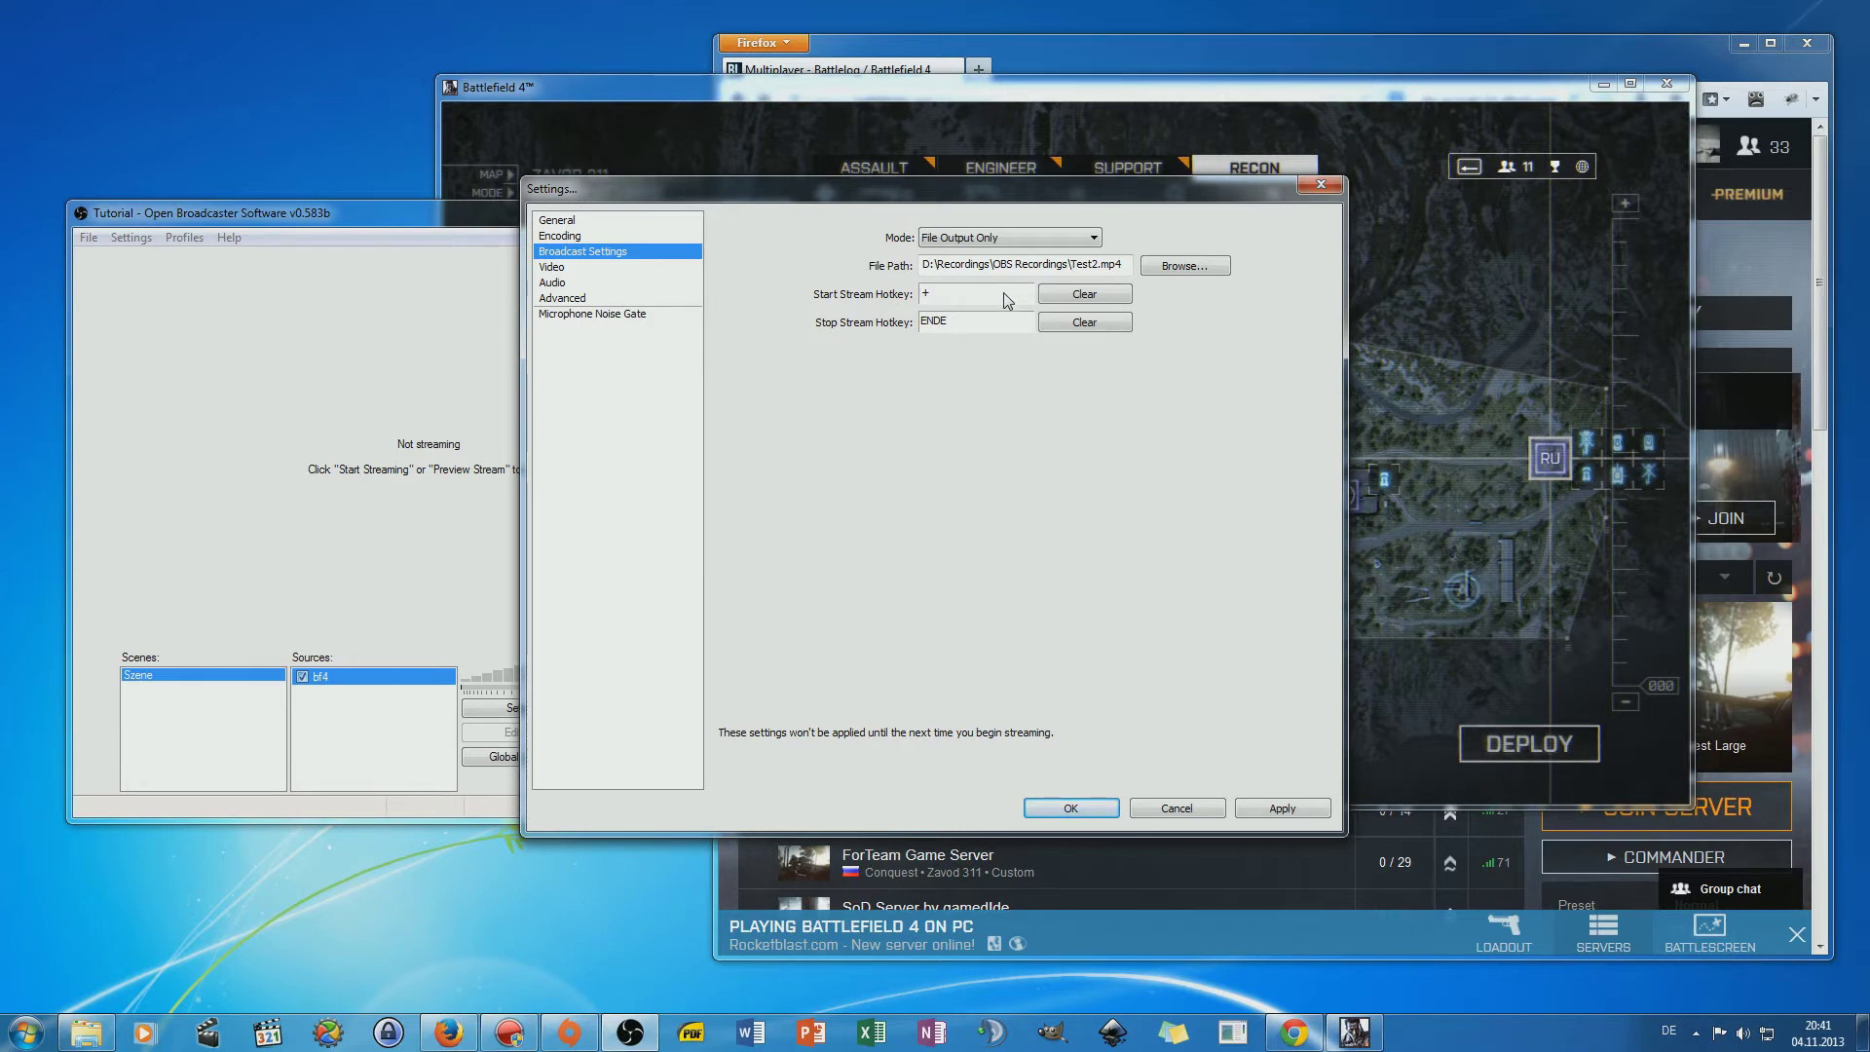
click(1001, 326)
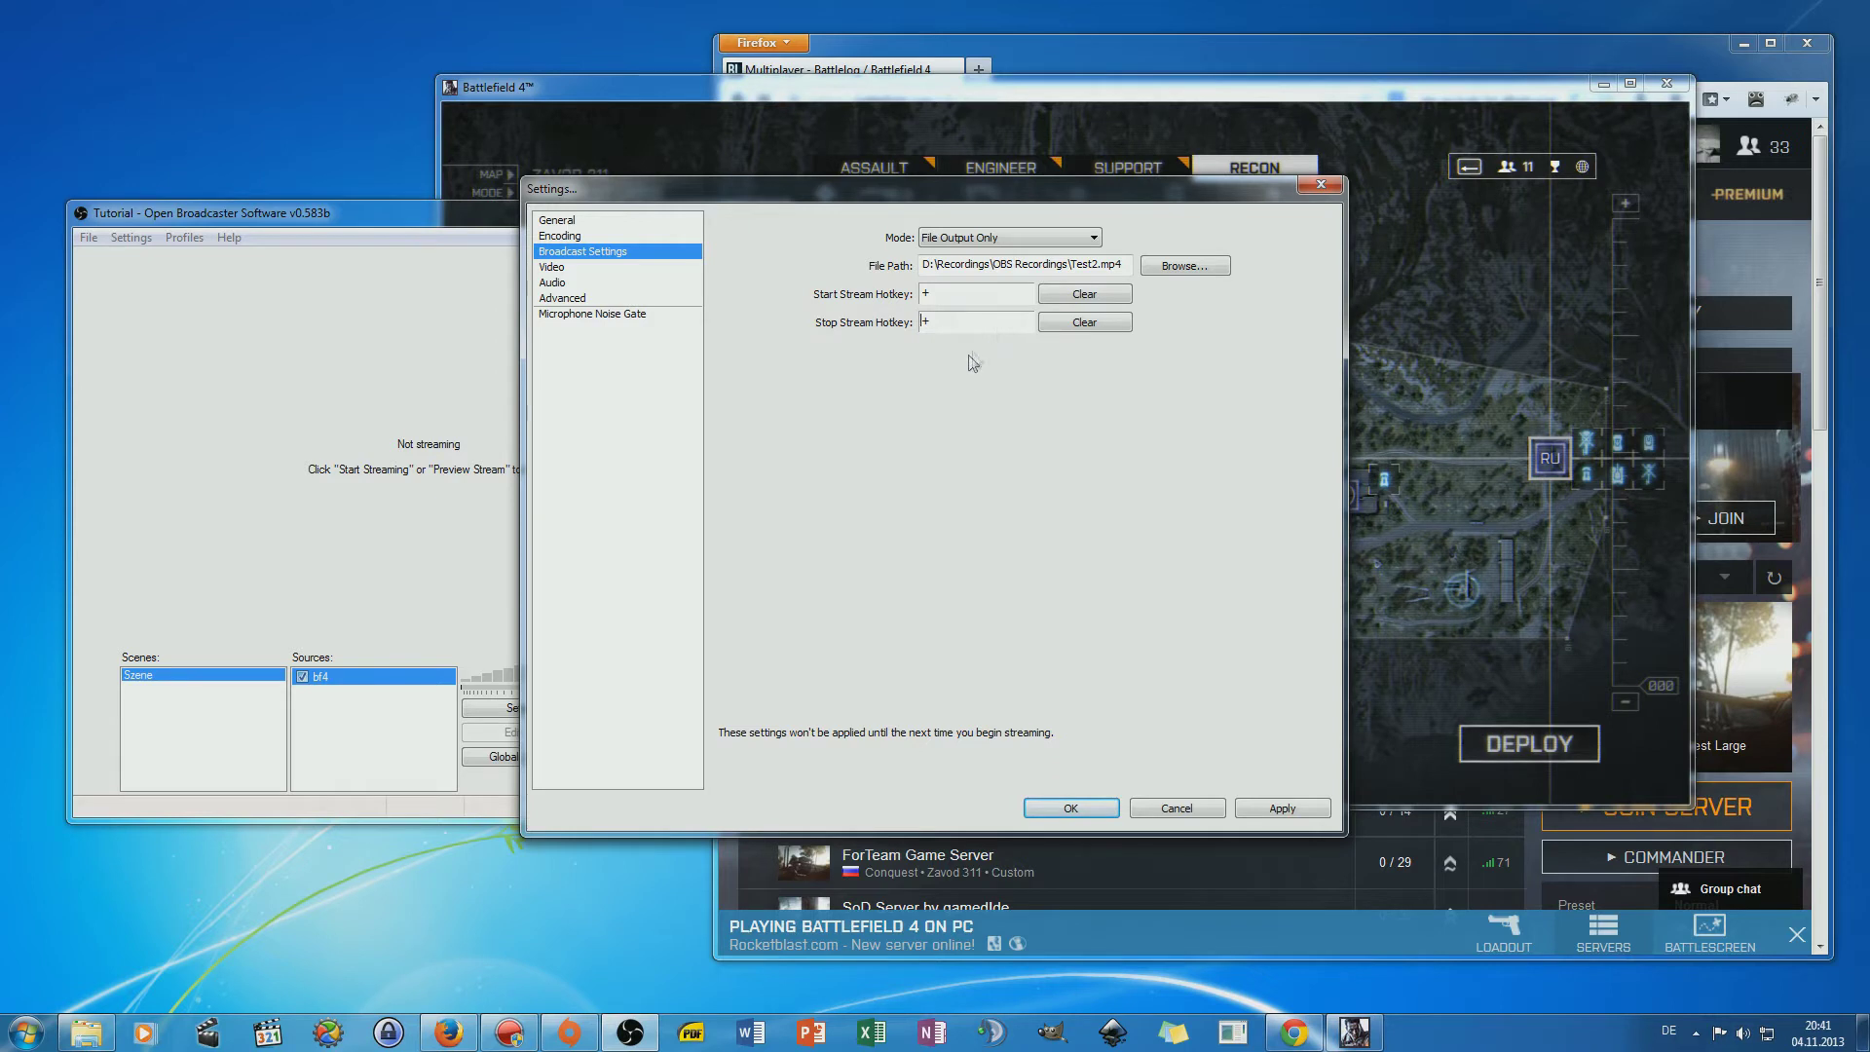
click(616, 269)
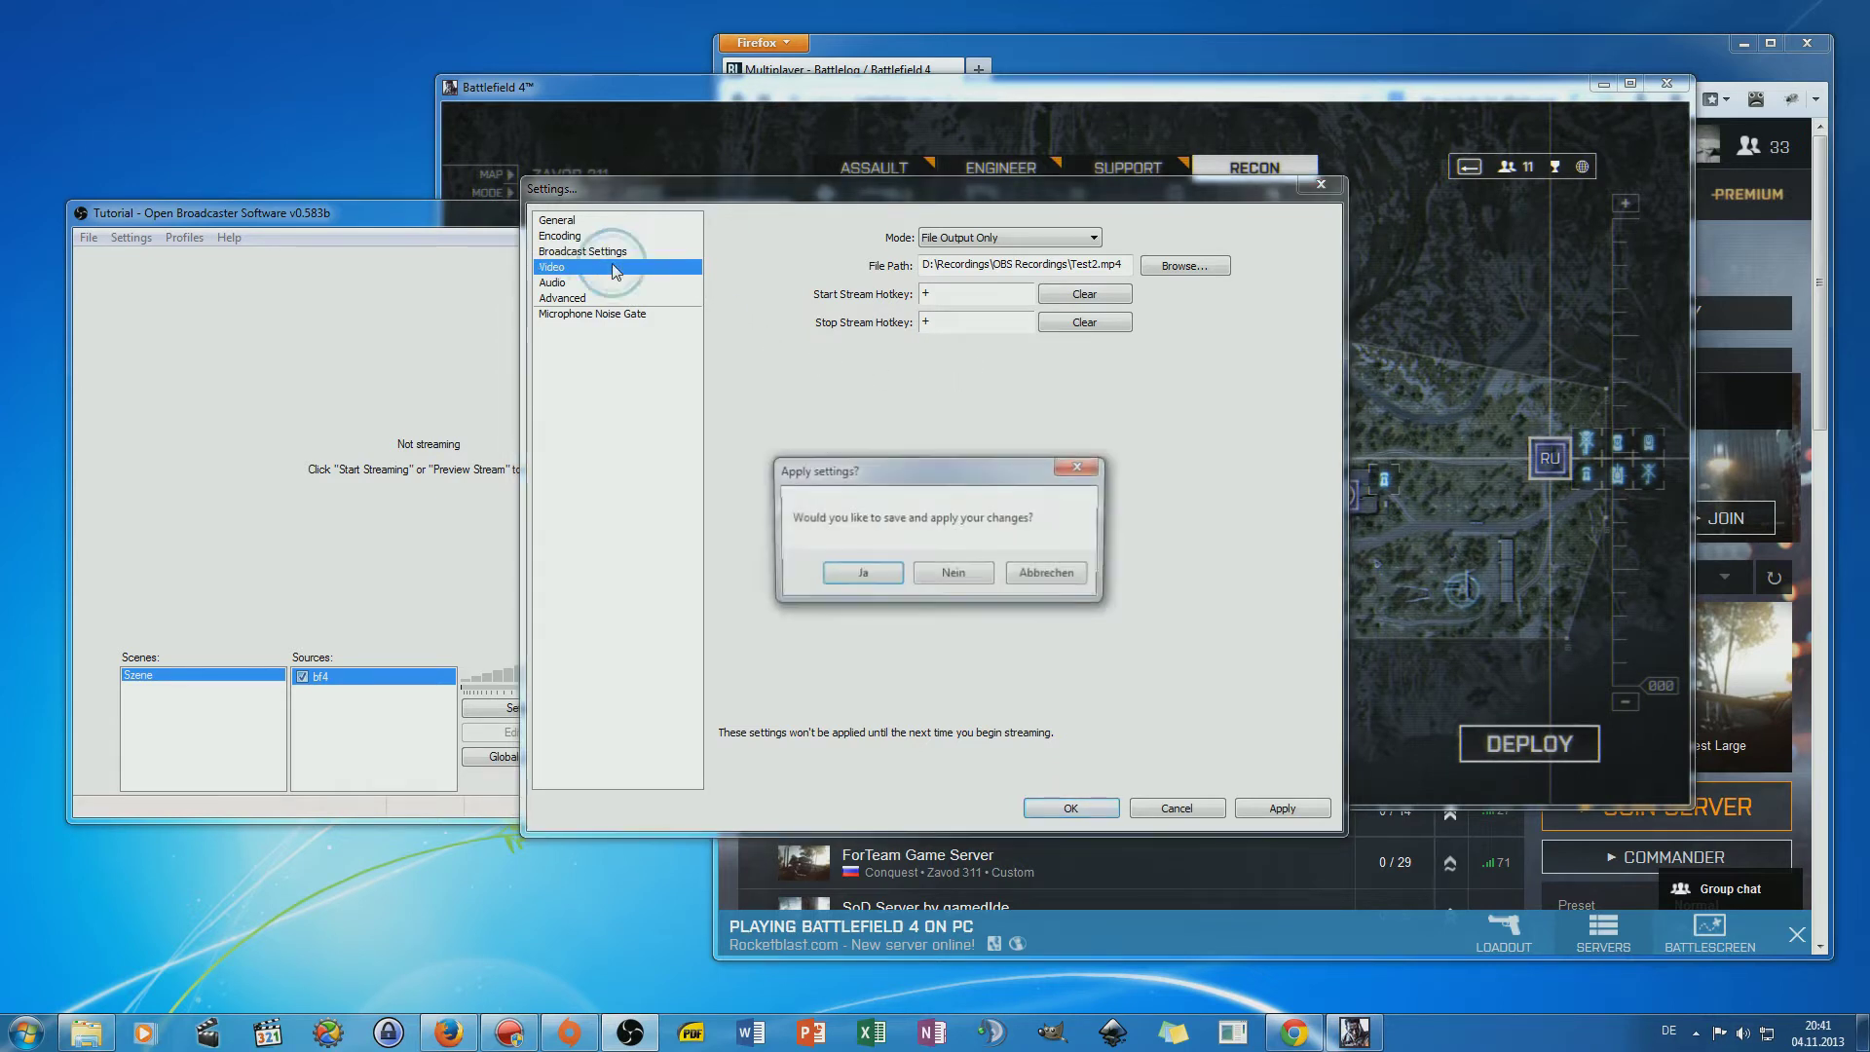
click(861, 576)
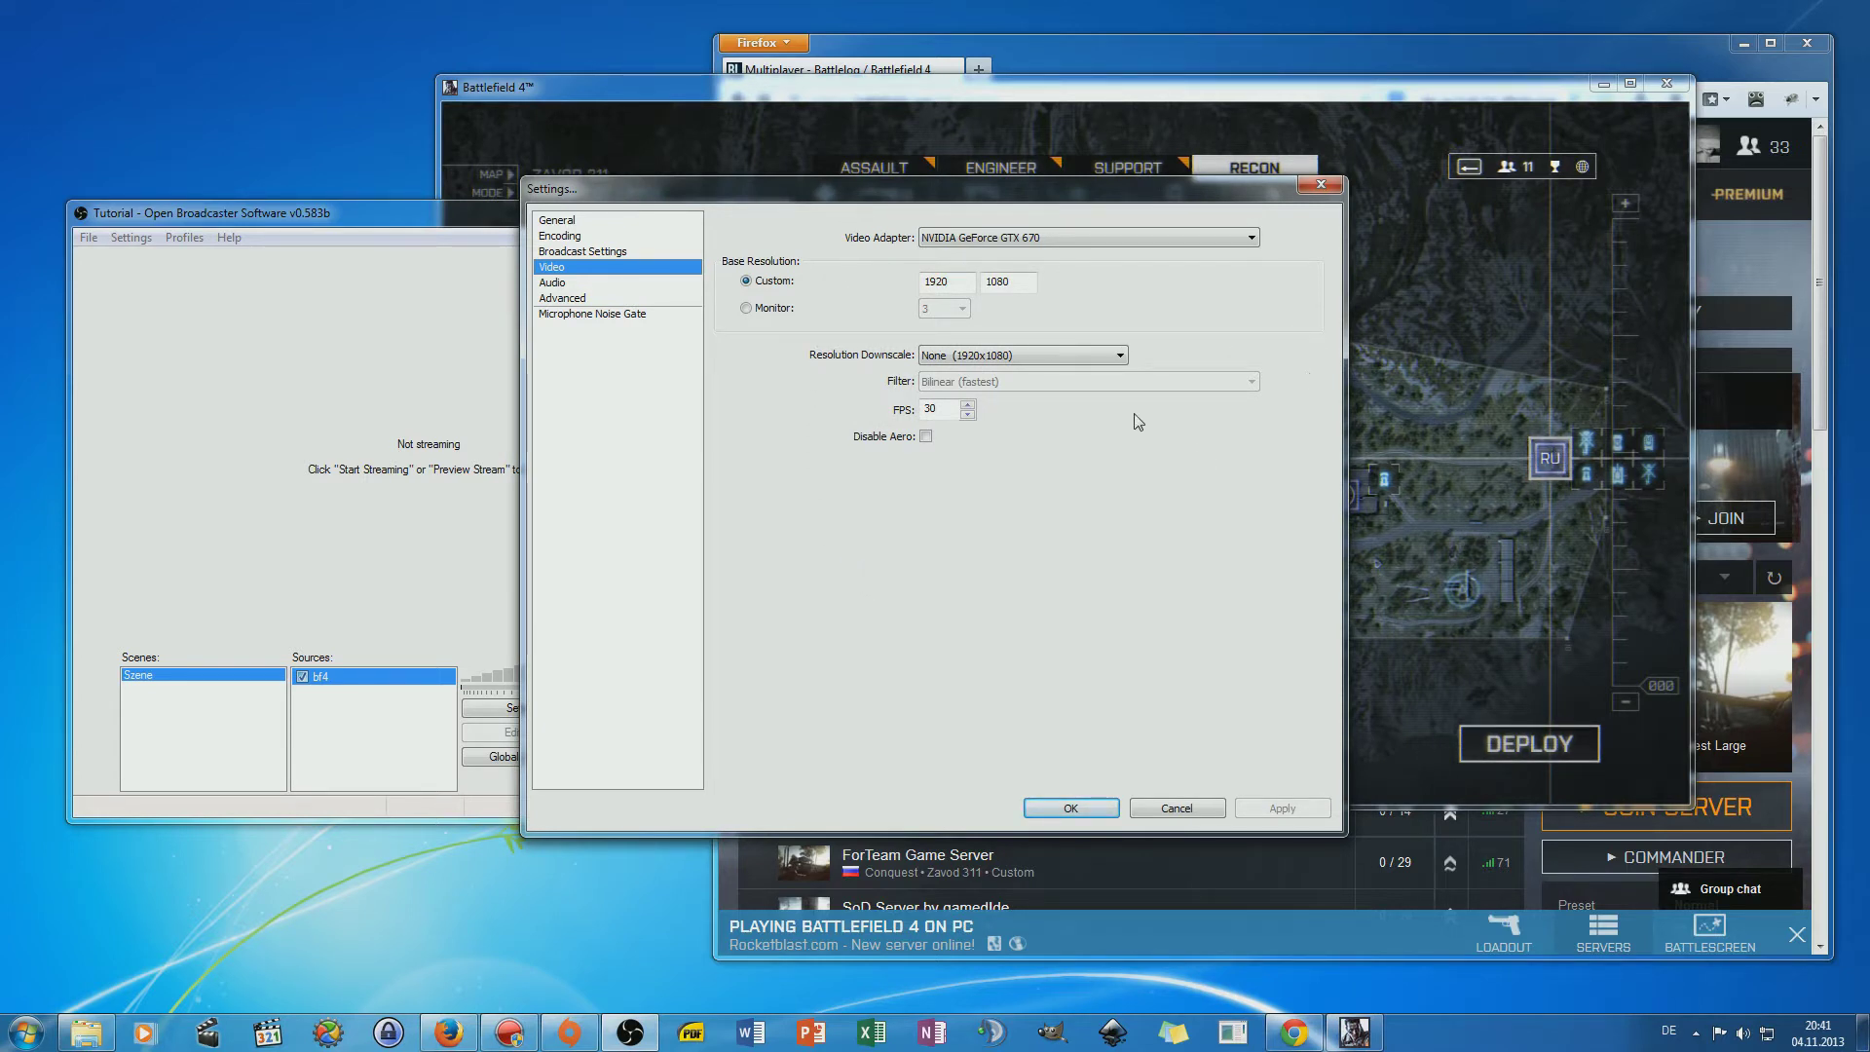
Set the video resolution downscale to None (1920x1080) after trying 1.50 (1280x720), and save the video settings.
click(1120, 357)
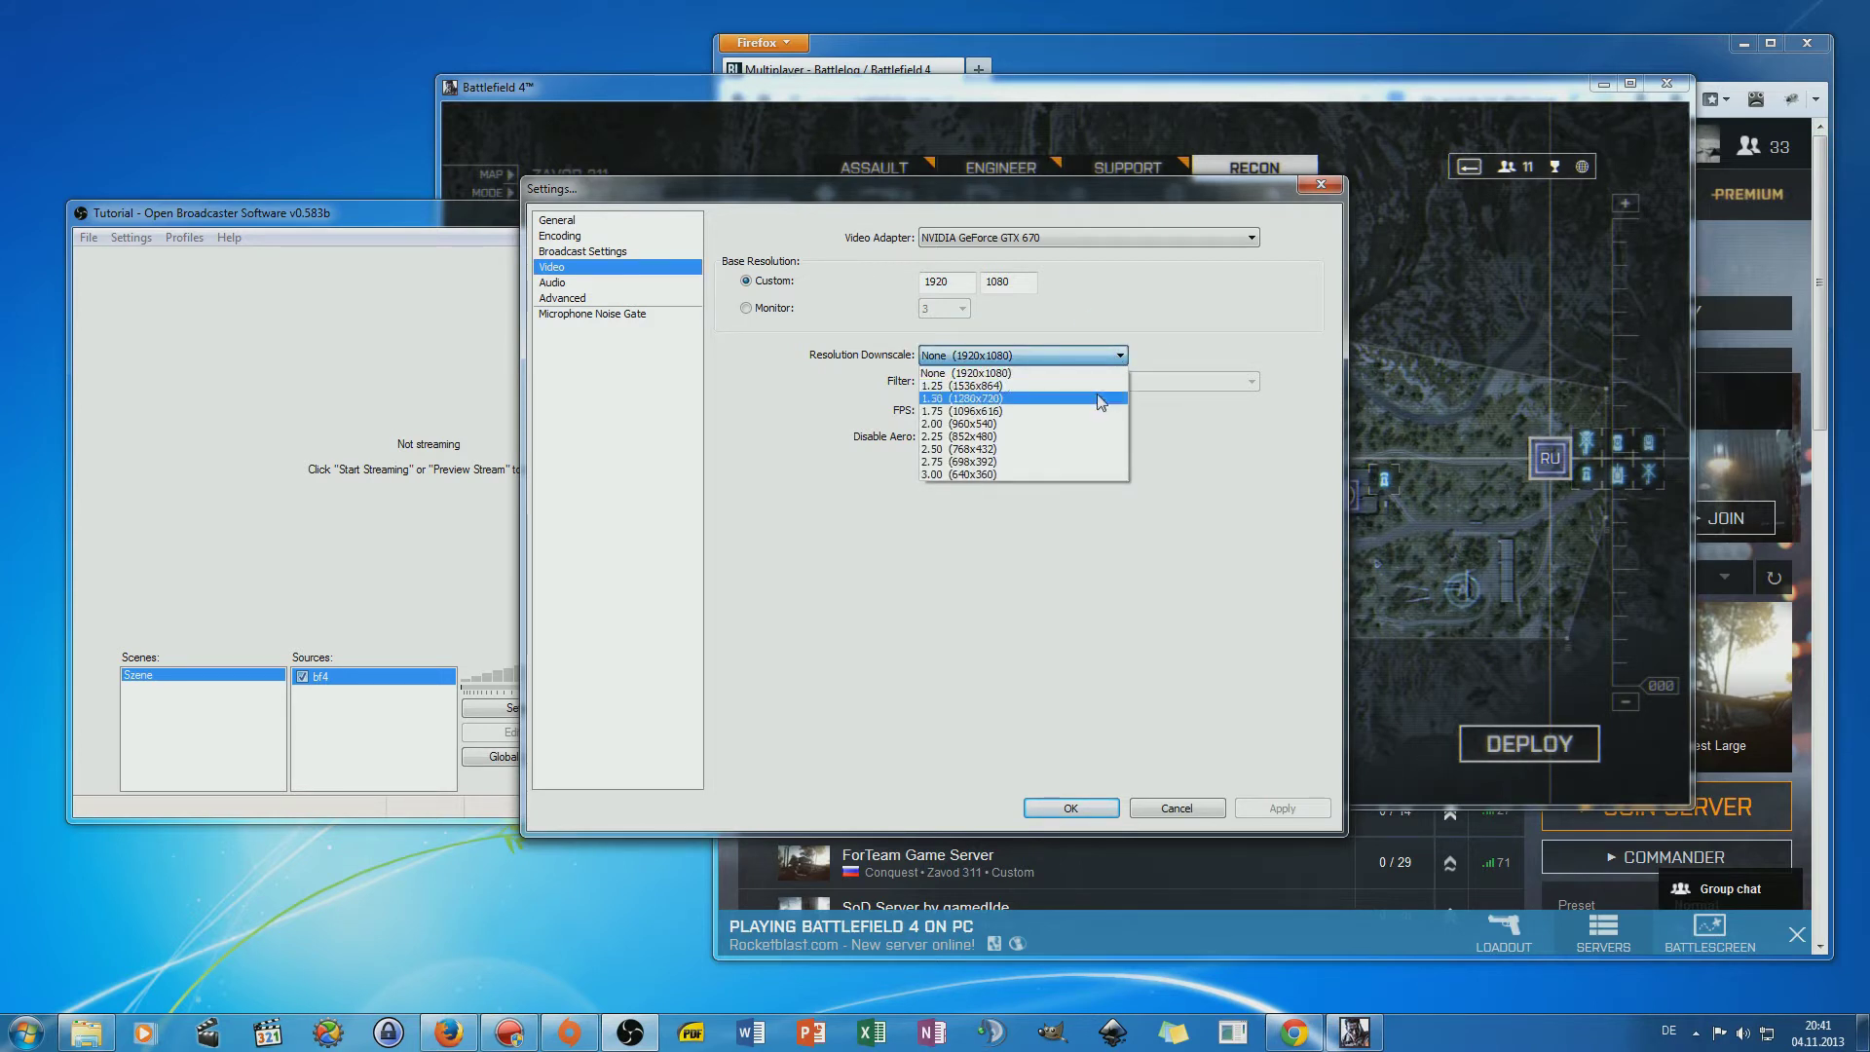
click(1099, 399)
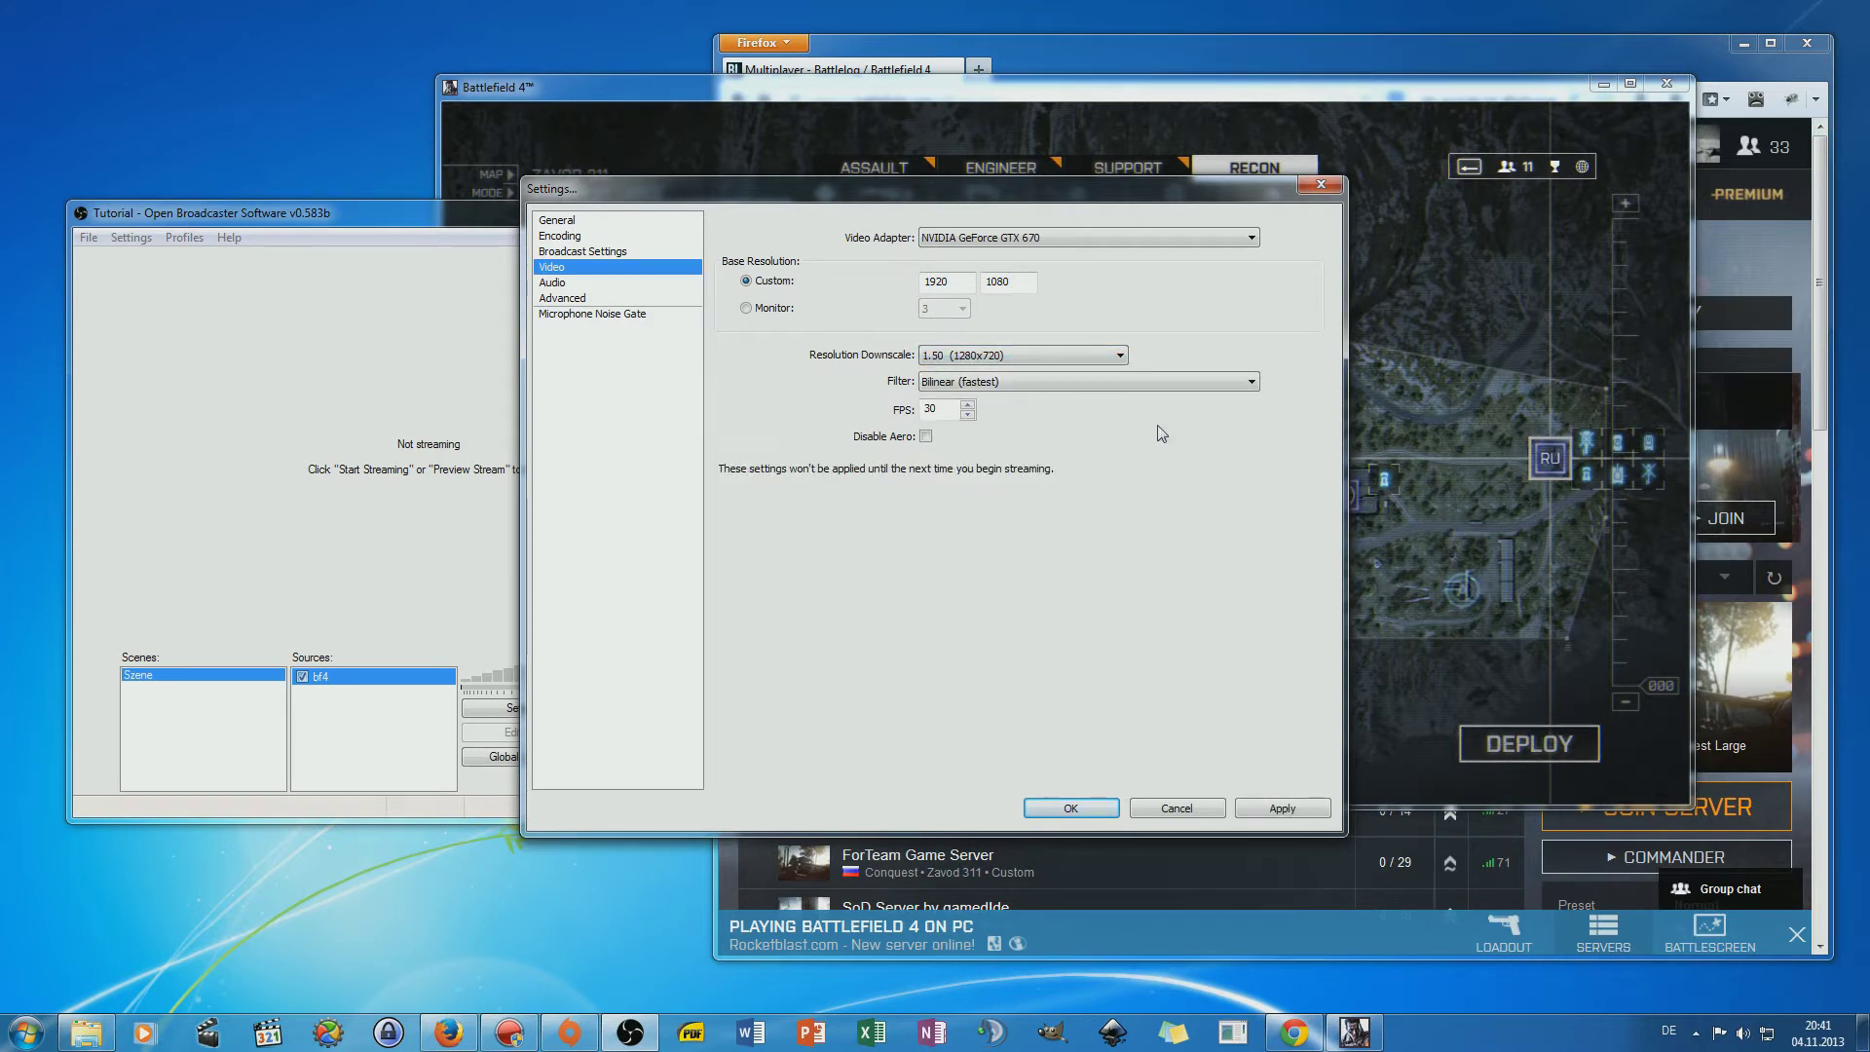
click(1119, 357)
click(1100, 375)
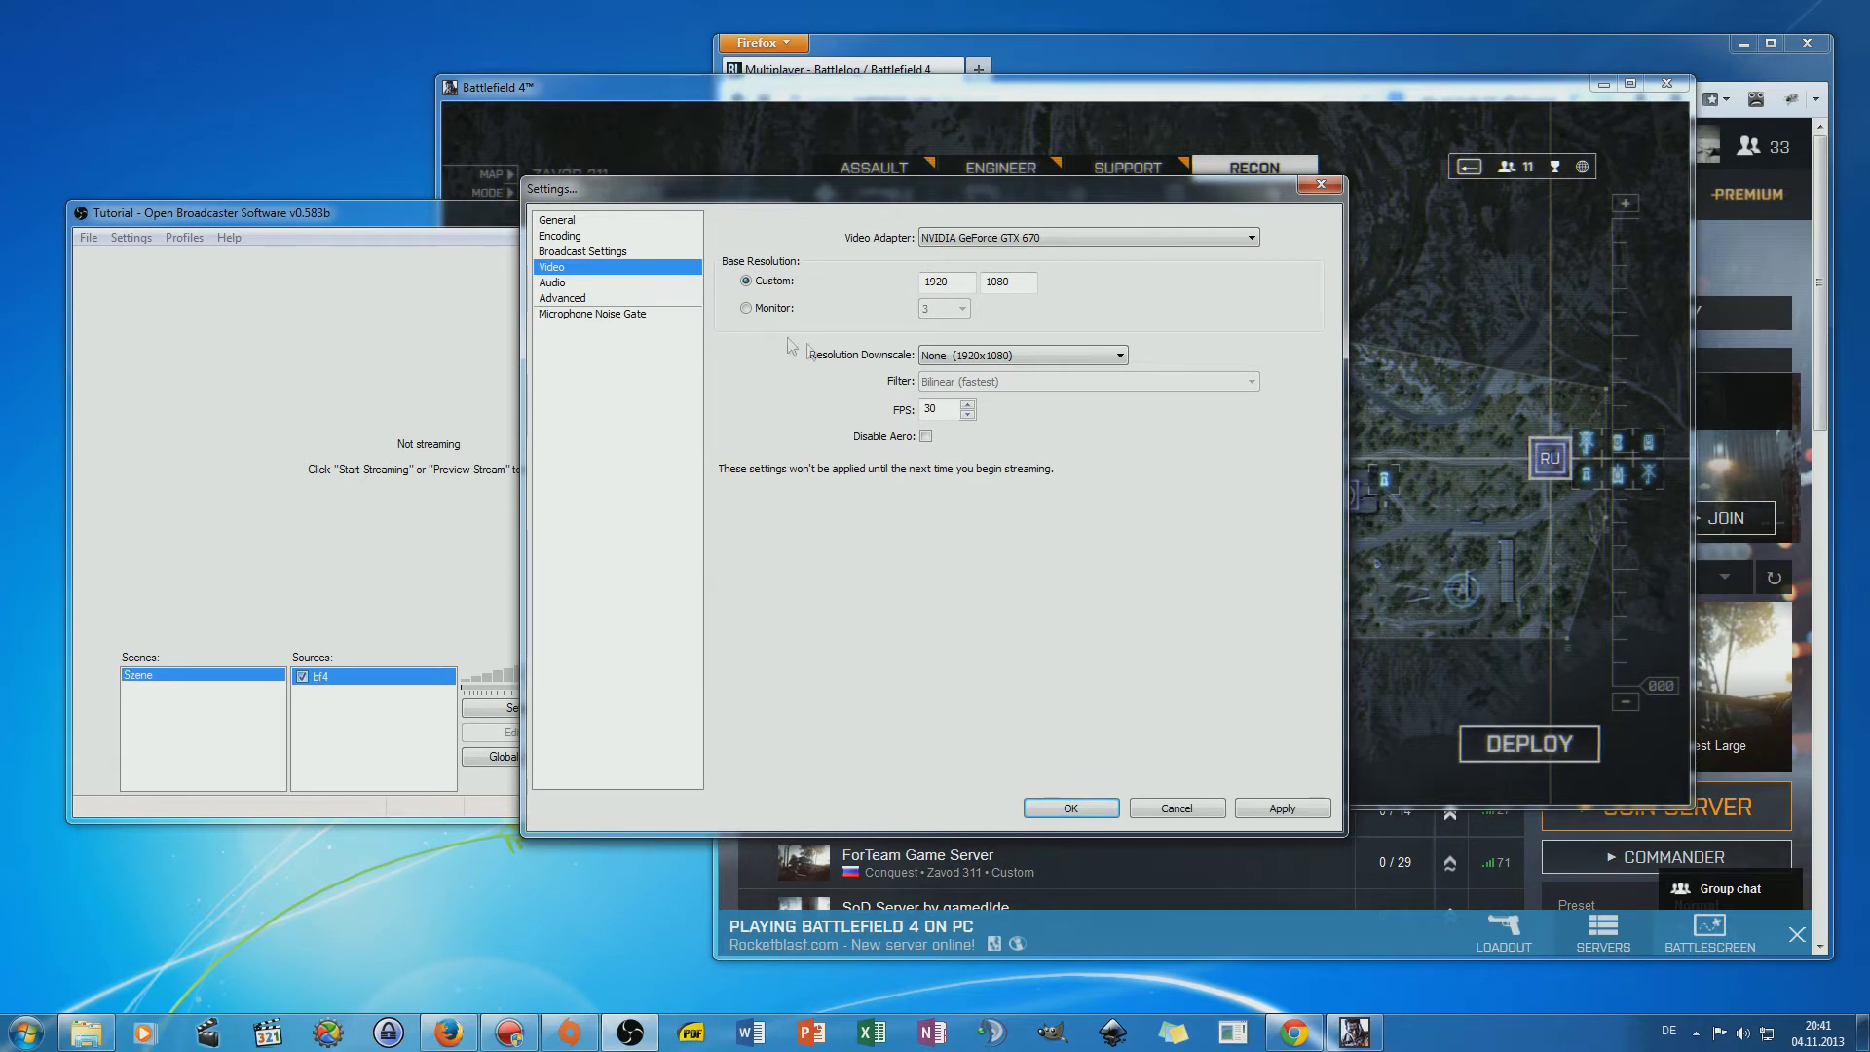
double_click(931, 409)
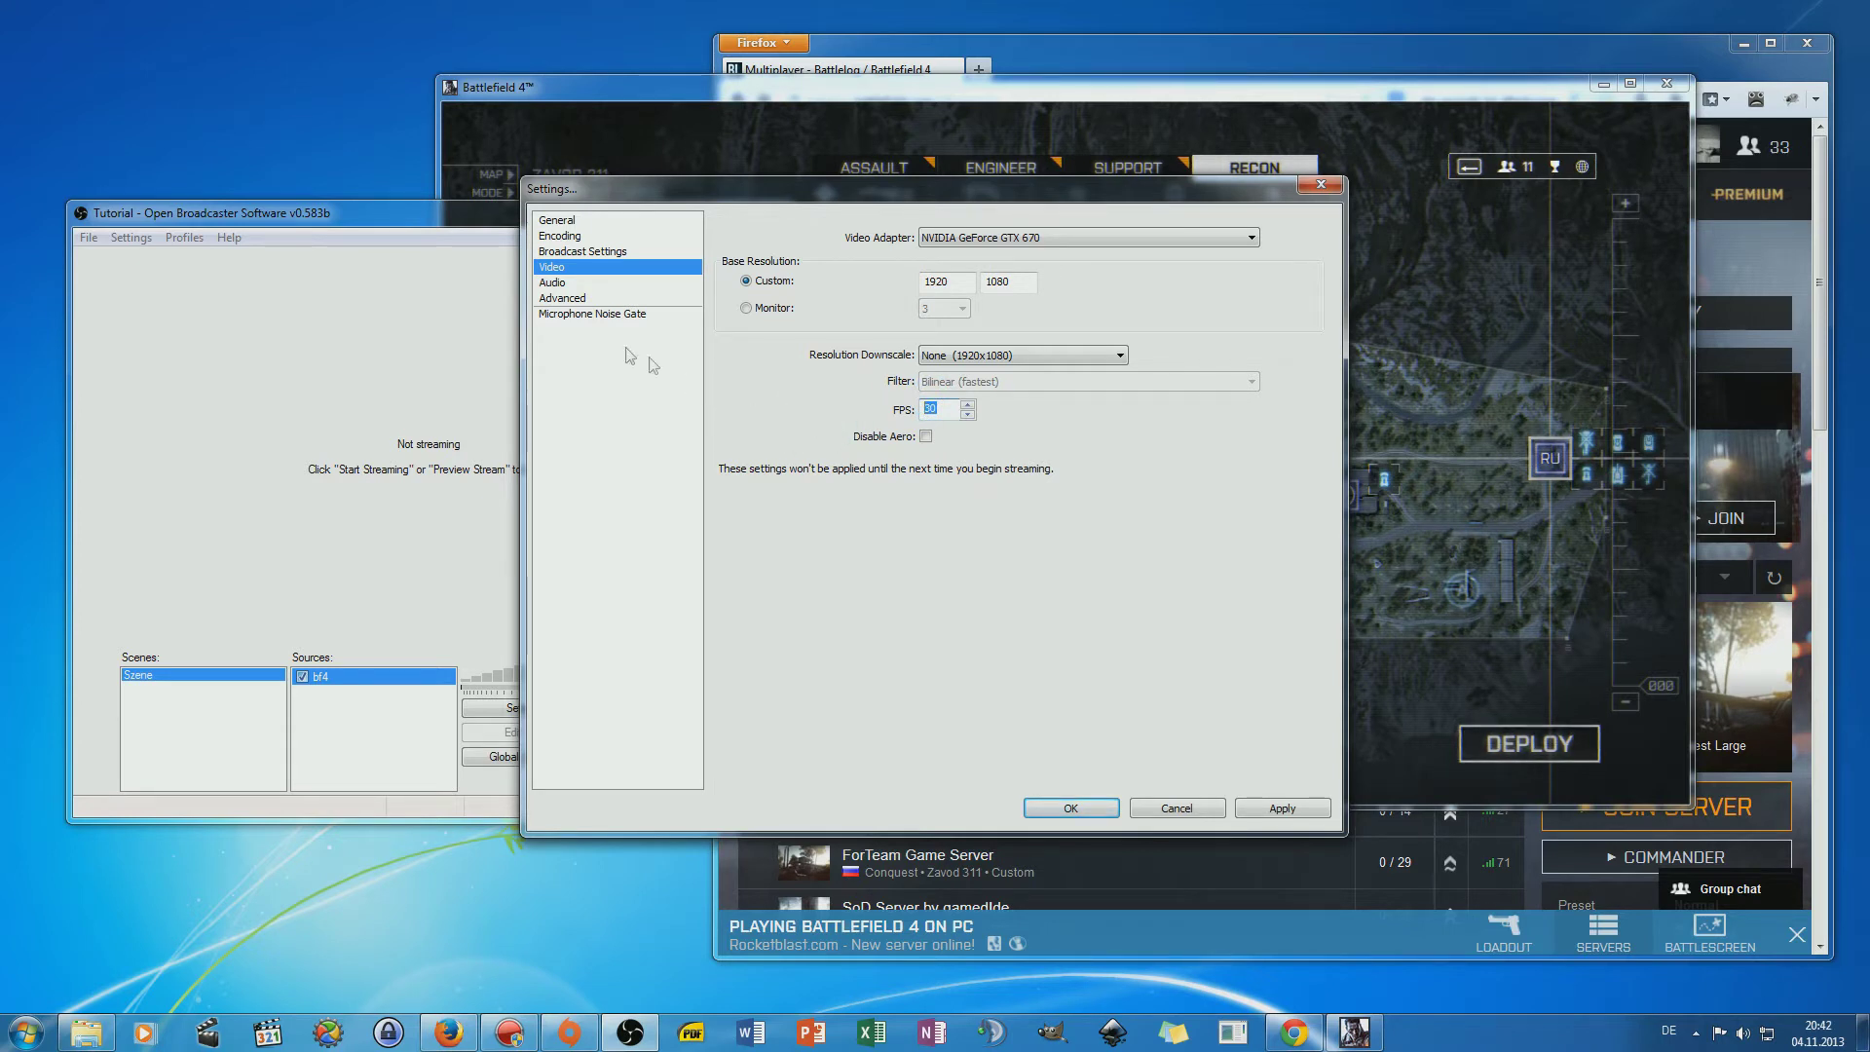
click(571, 302)
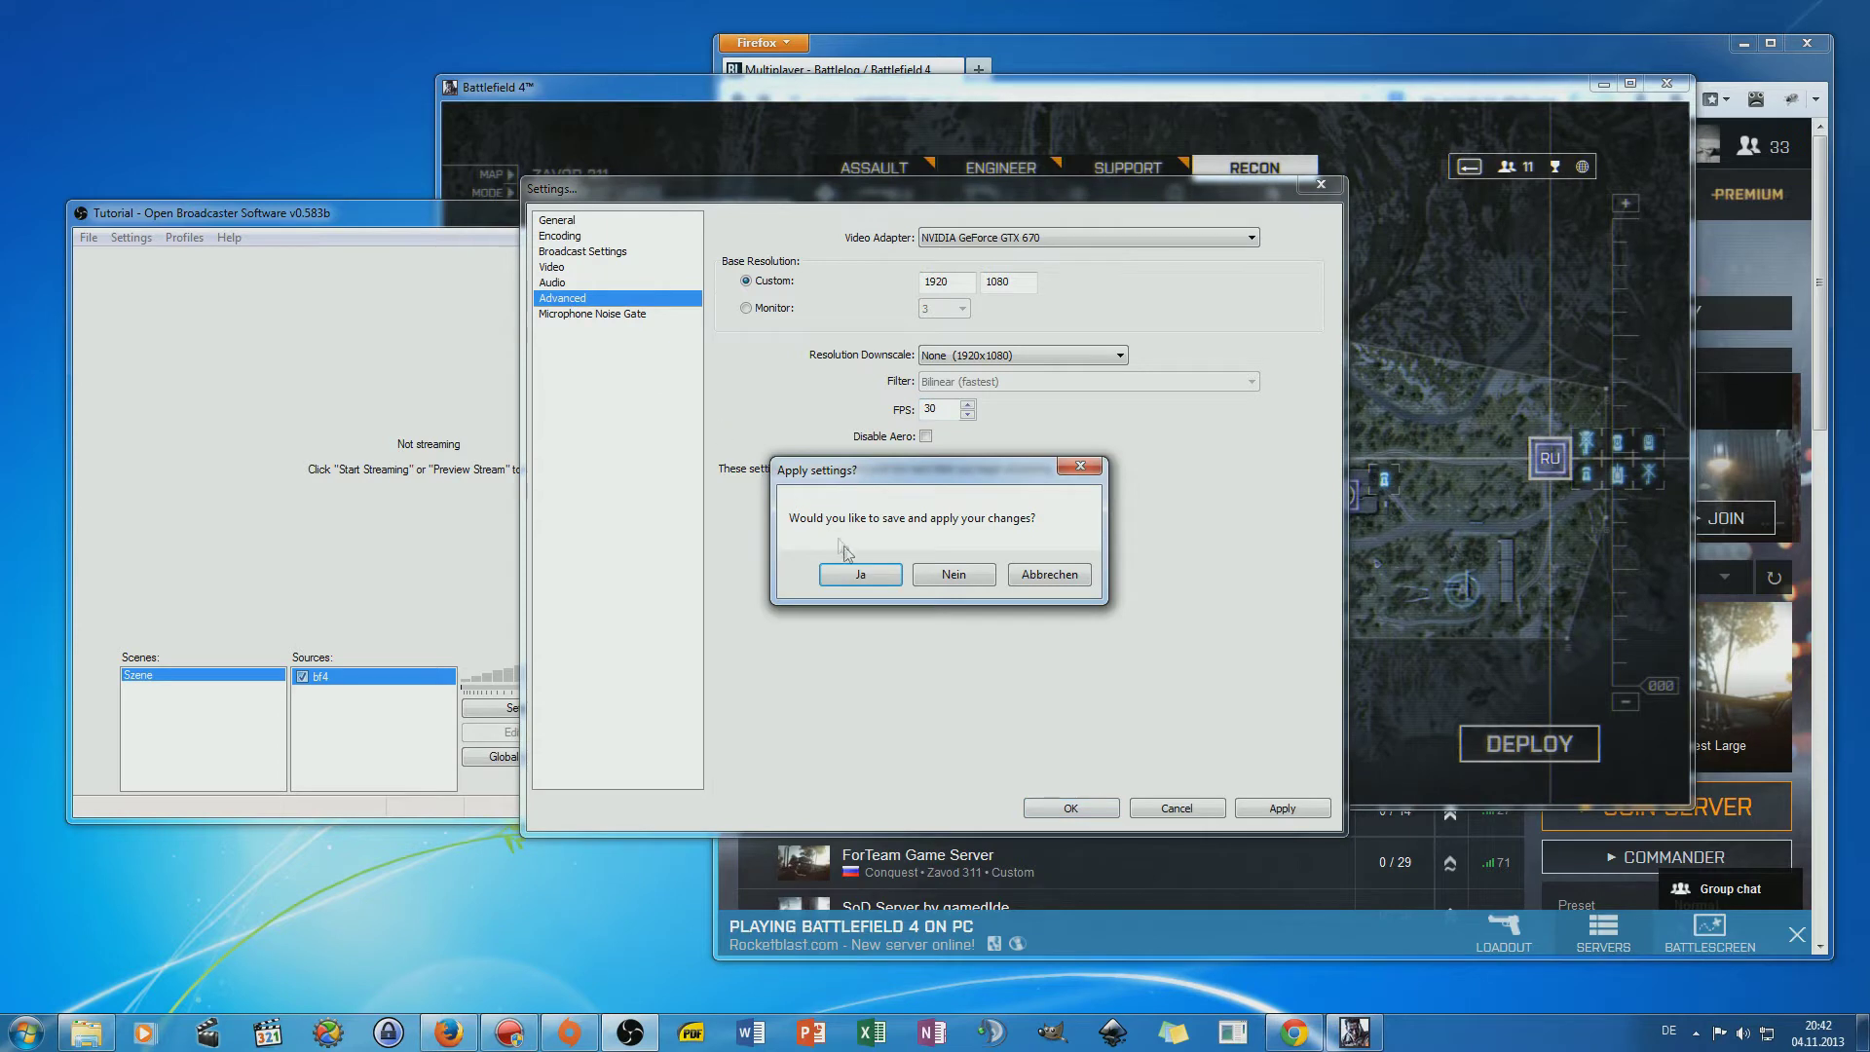
click(855, 580)
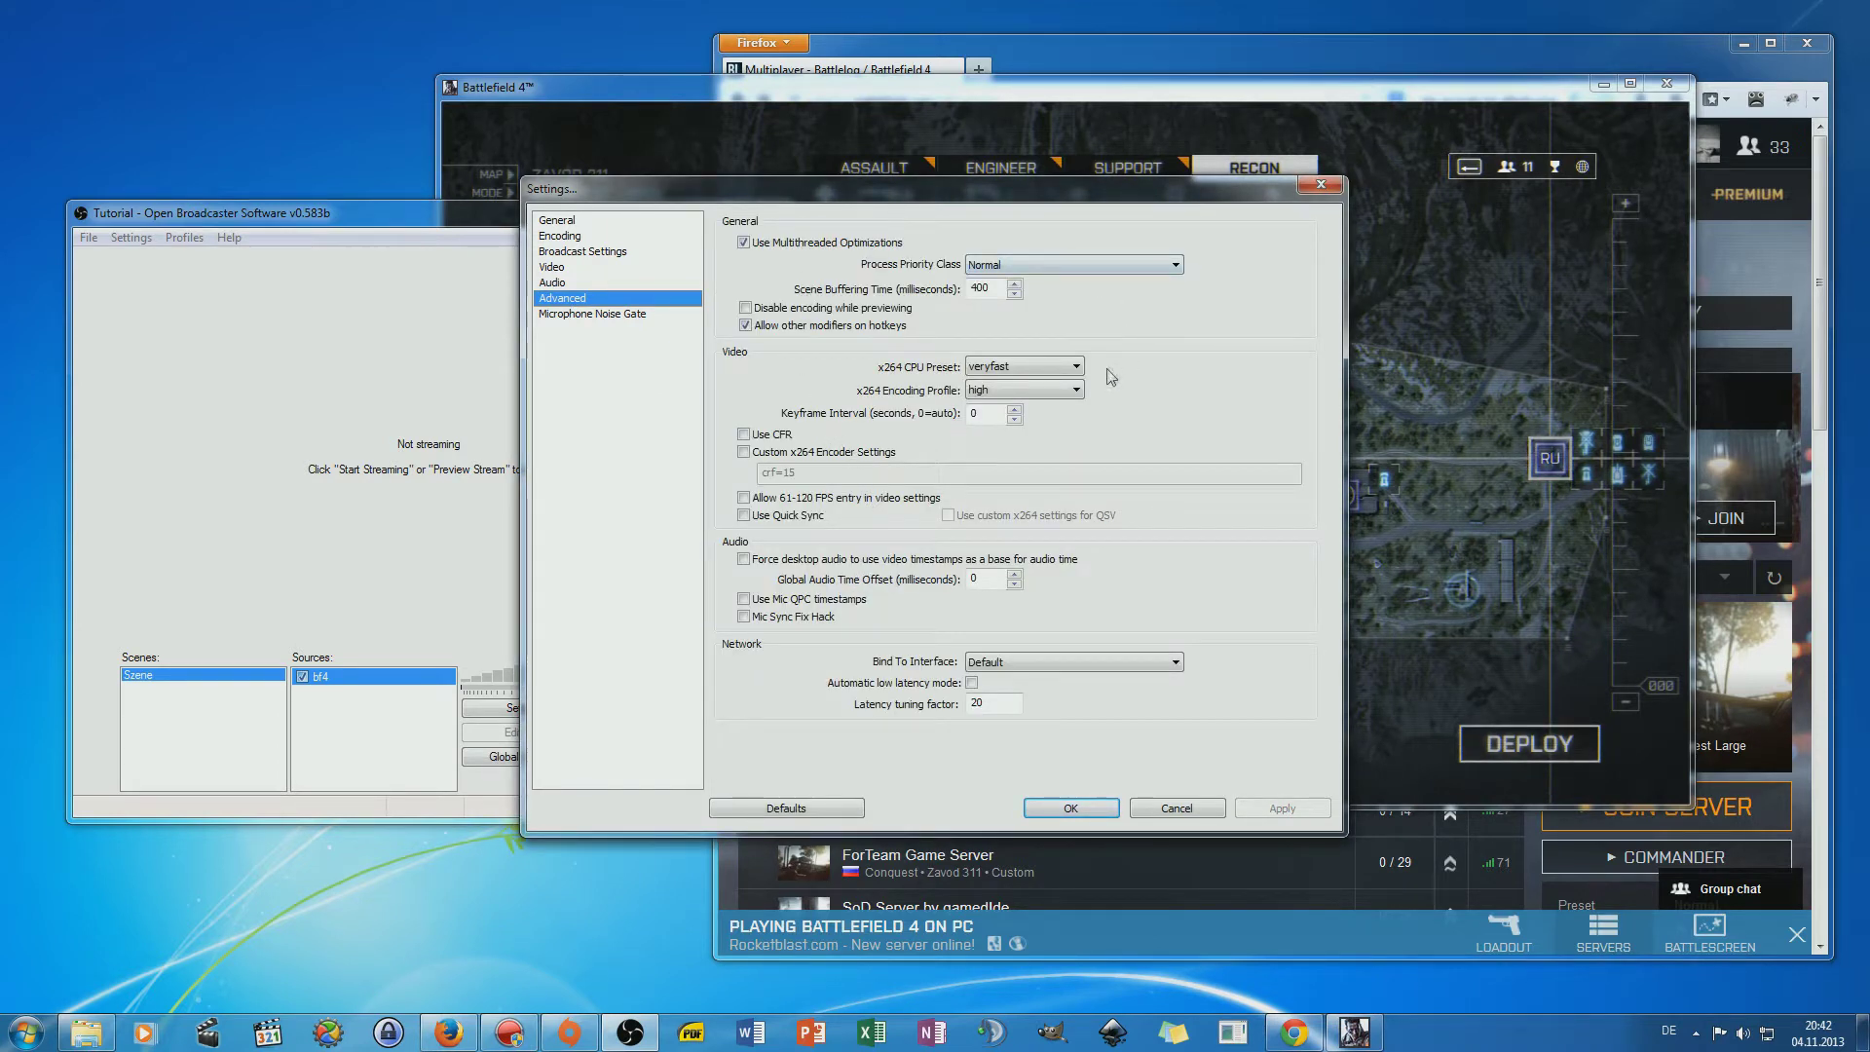
Change the x264 CPU preset to ultrafast in the advanced settings and accept the preset warning.
click(1077, 367)
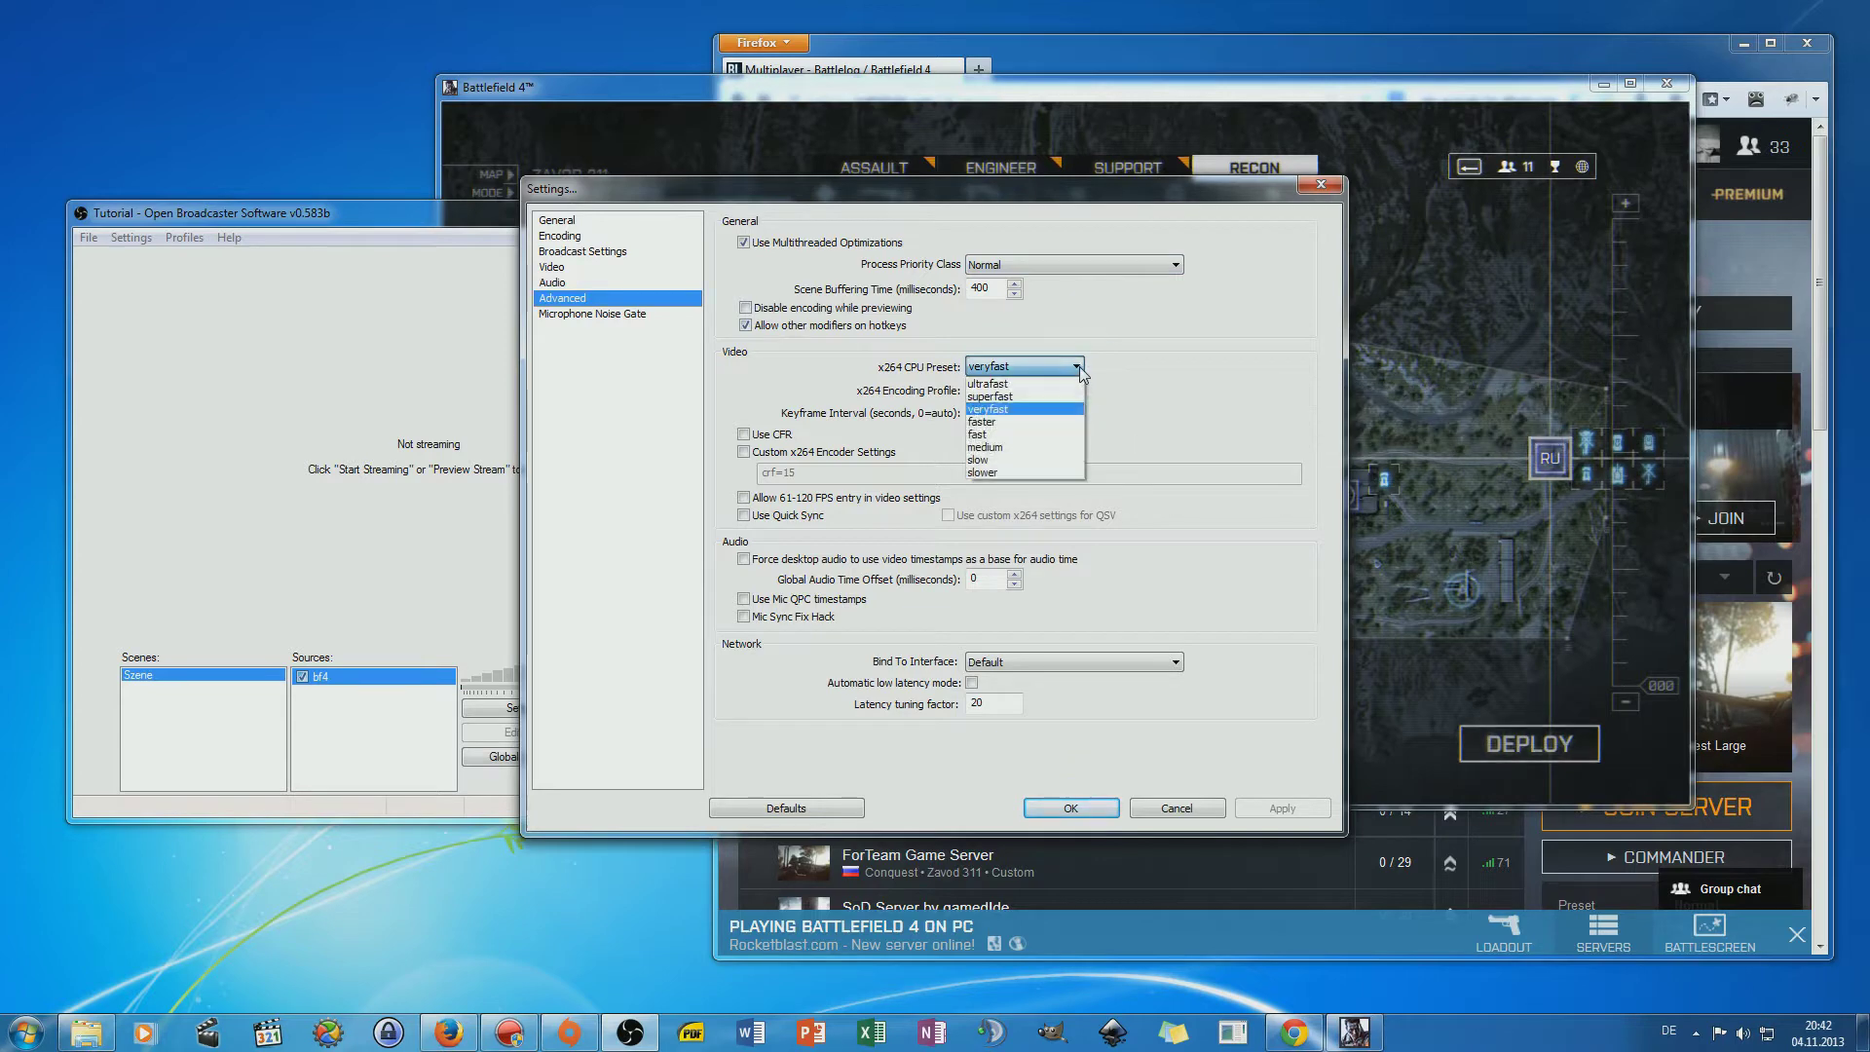
click(1065, 385)
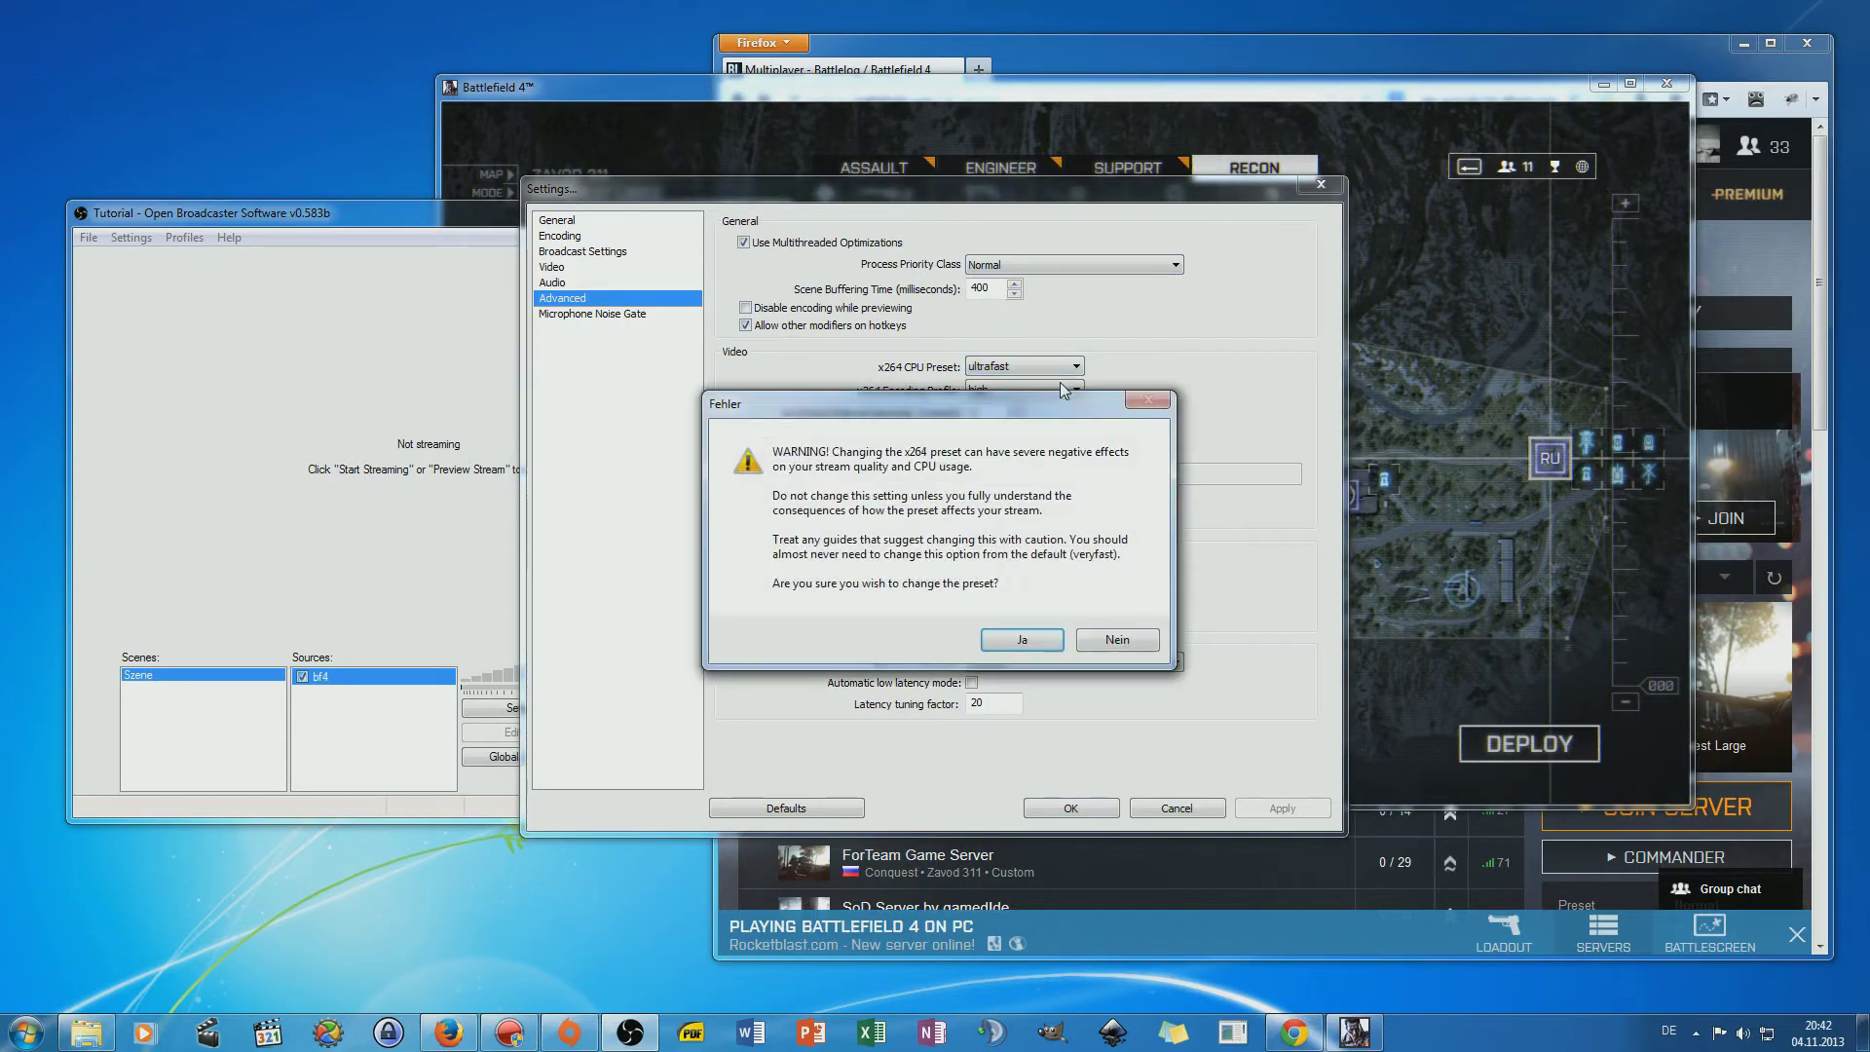
click(1022, 639)
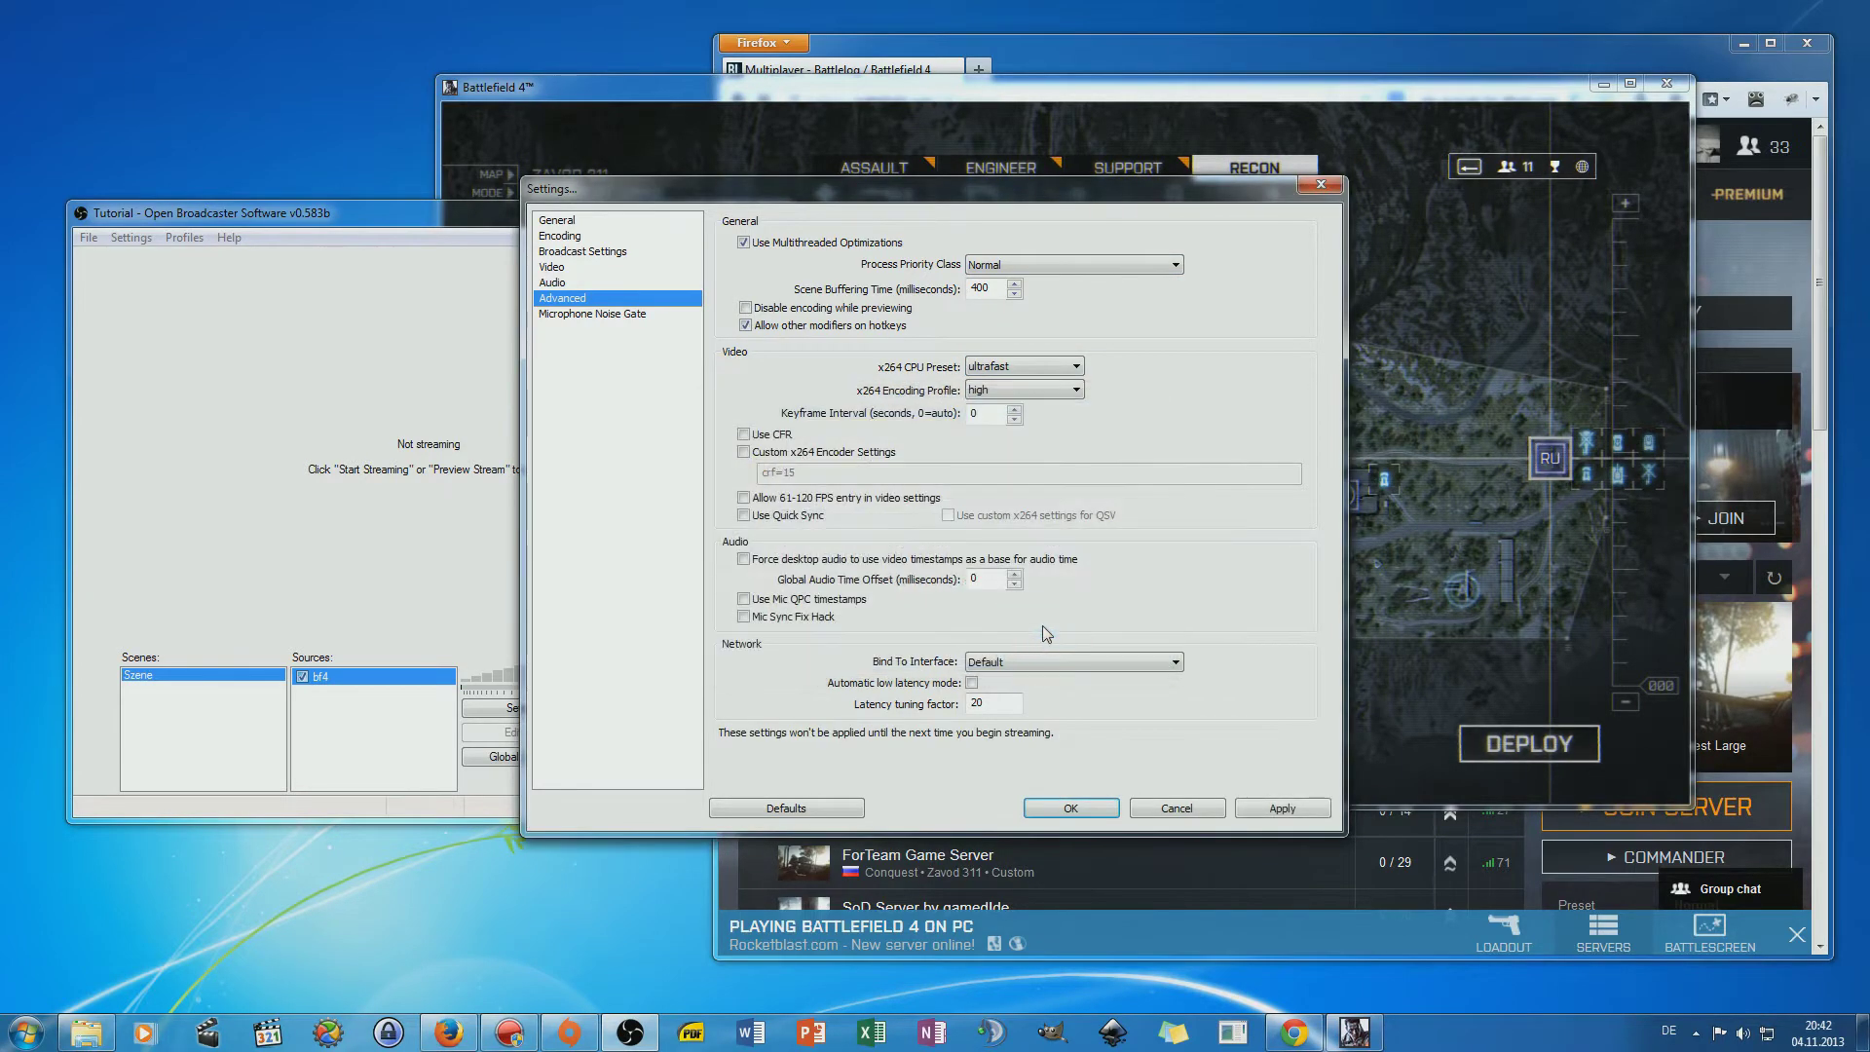
Enable Use CFR and custom x264 encoder settings with crf=15, and apply the advanced settings.
click(787, 434)
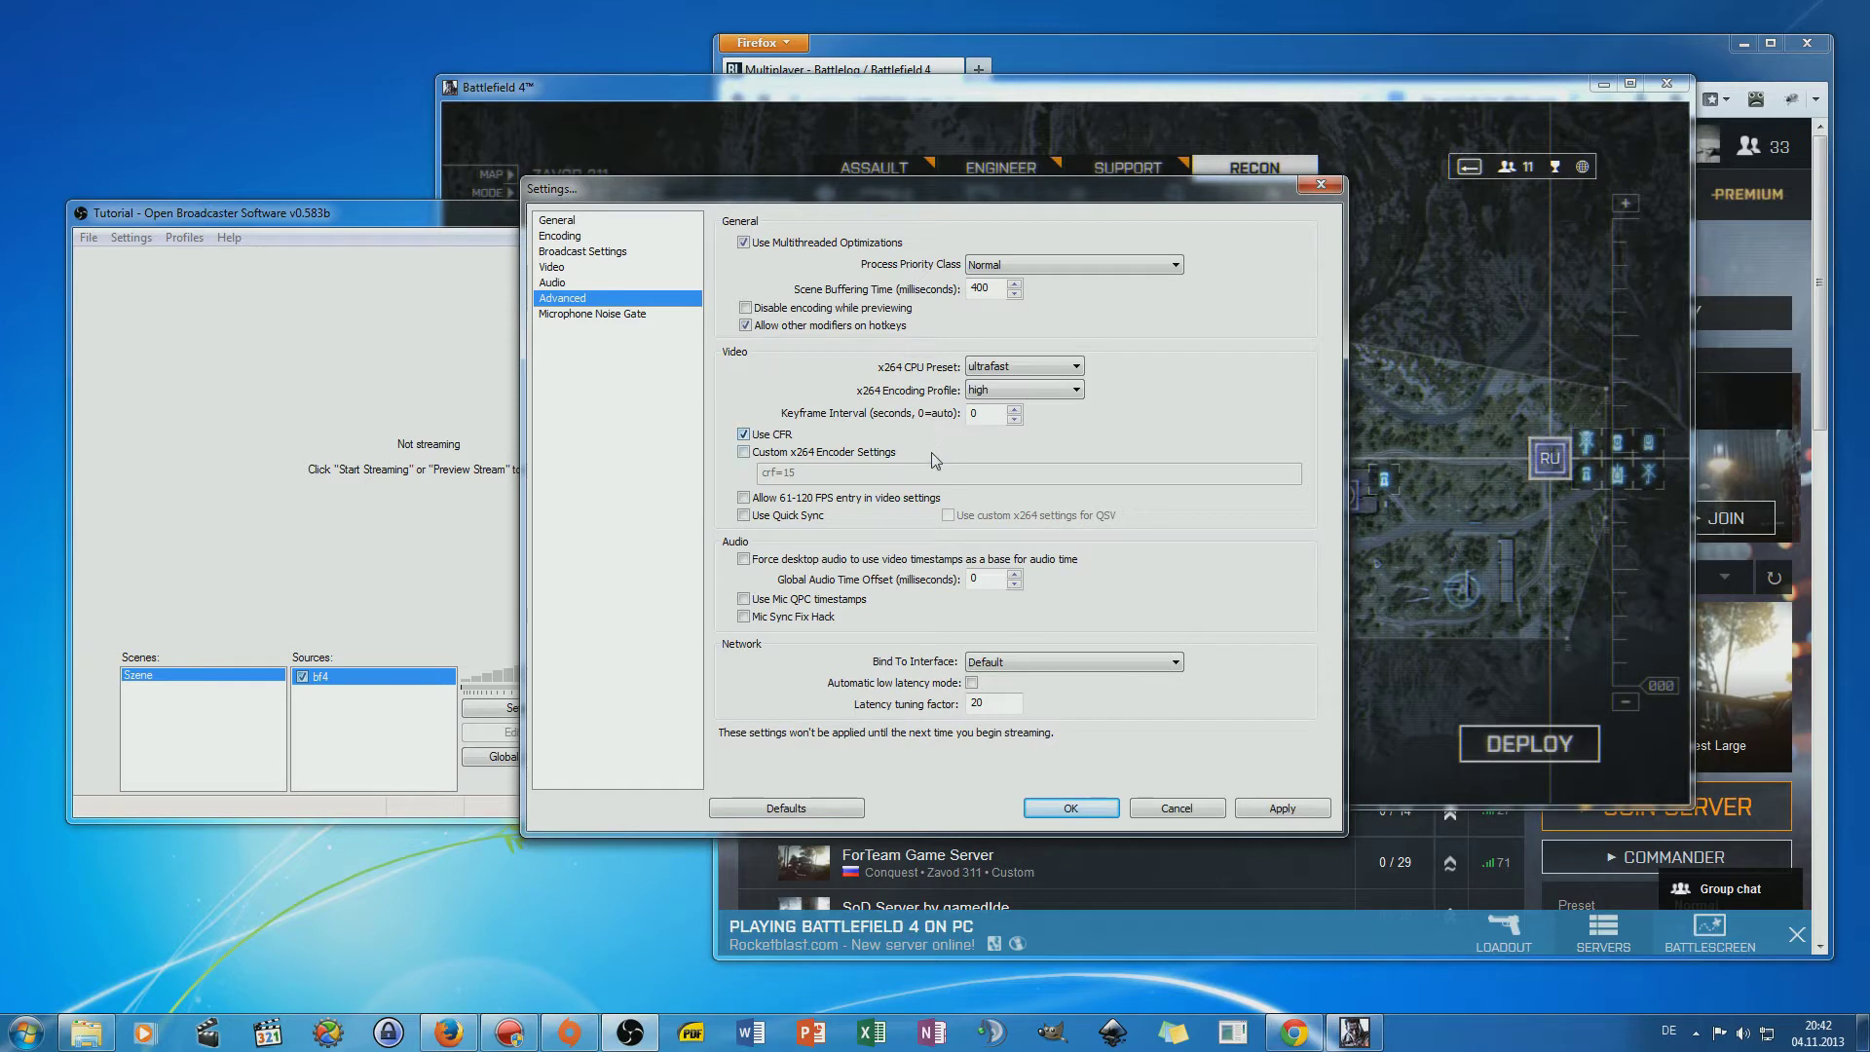
mouse_move(931, 452)
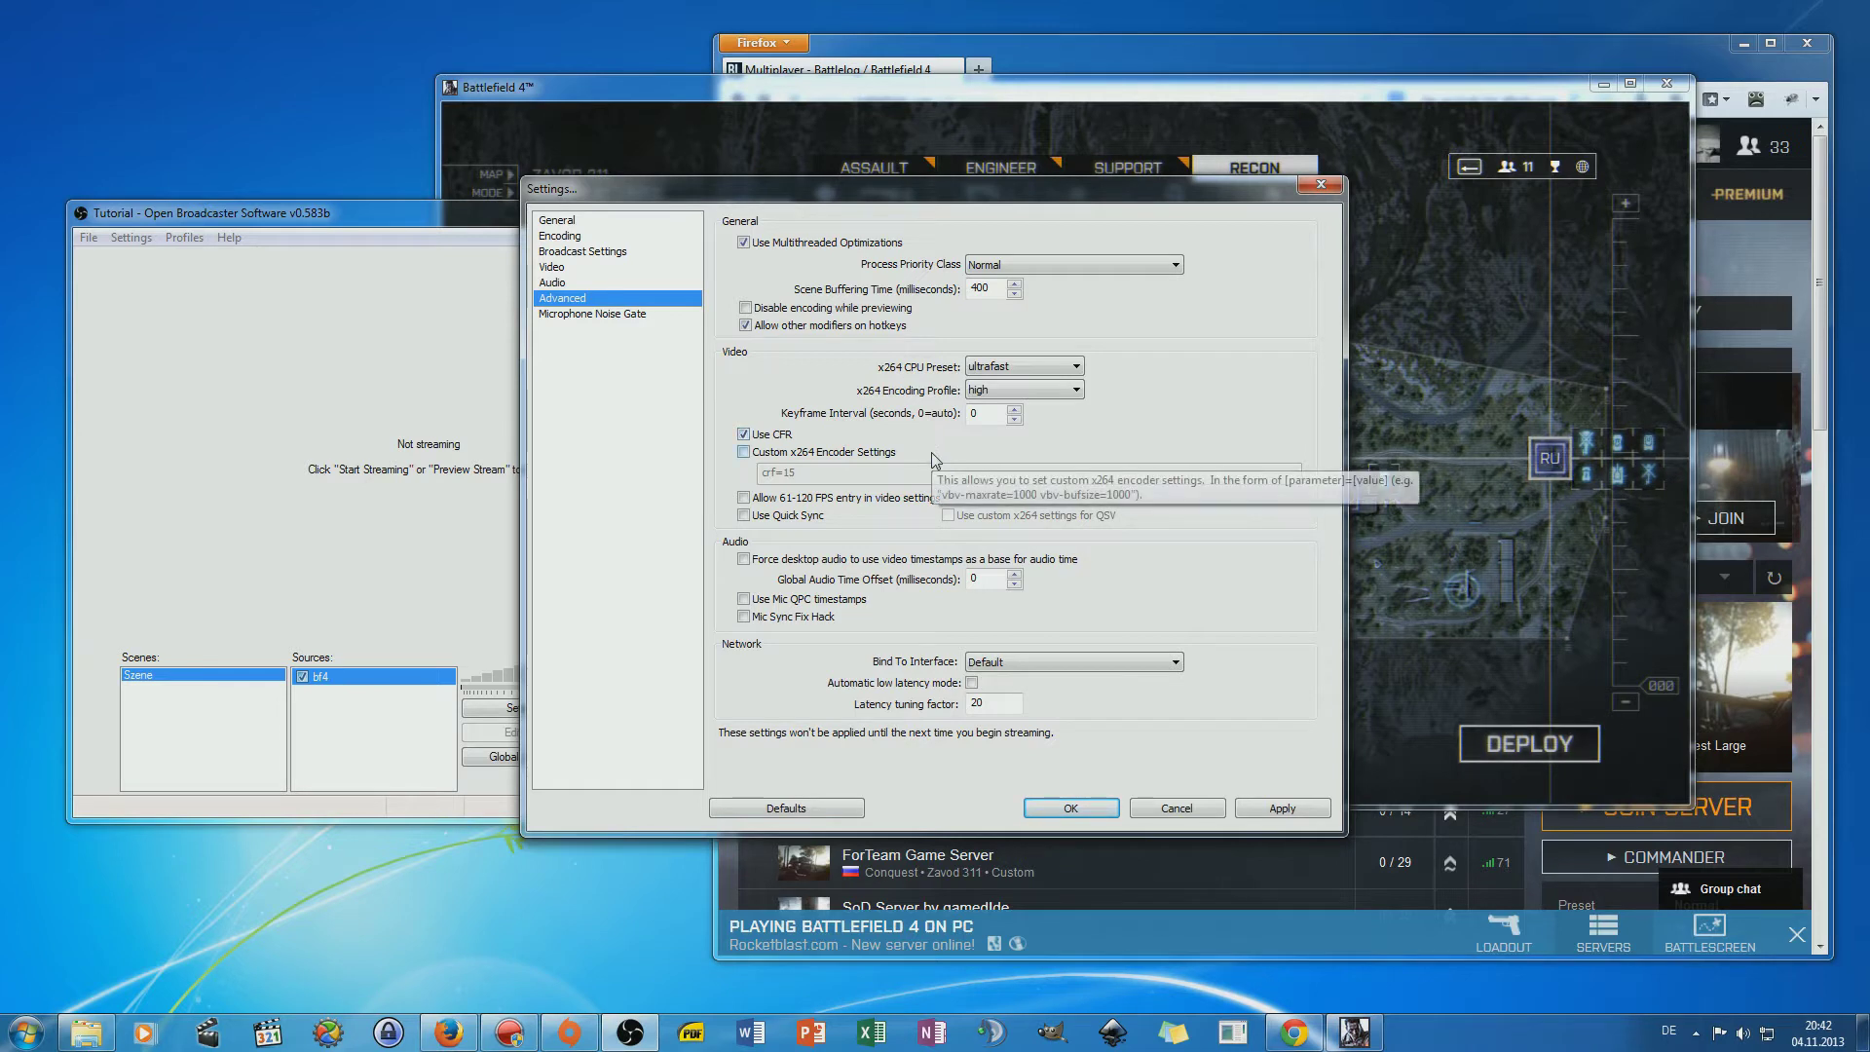
click(864, 458)
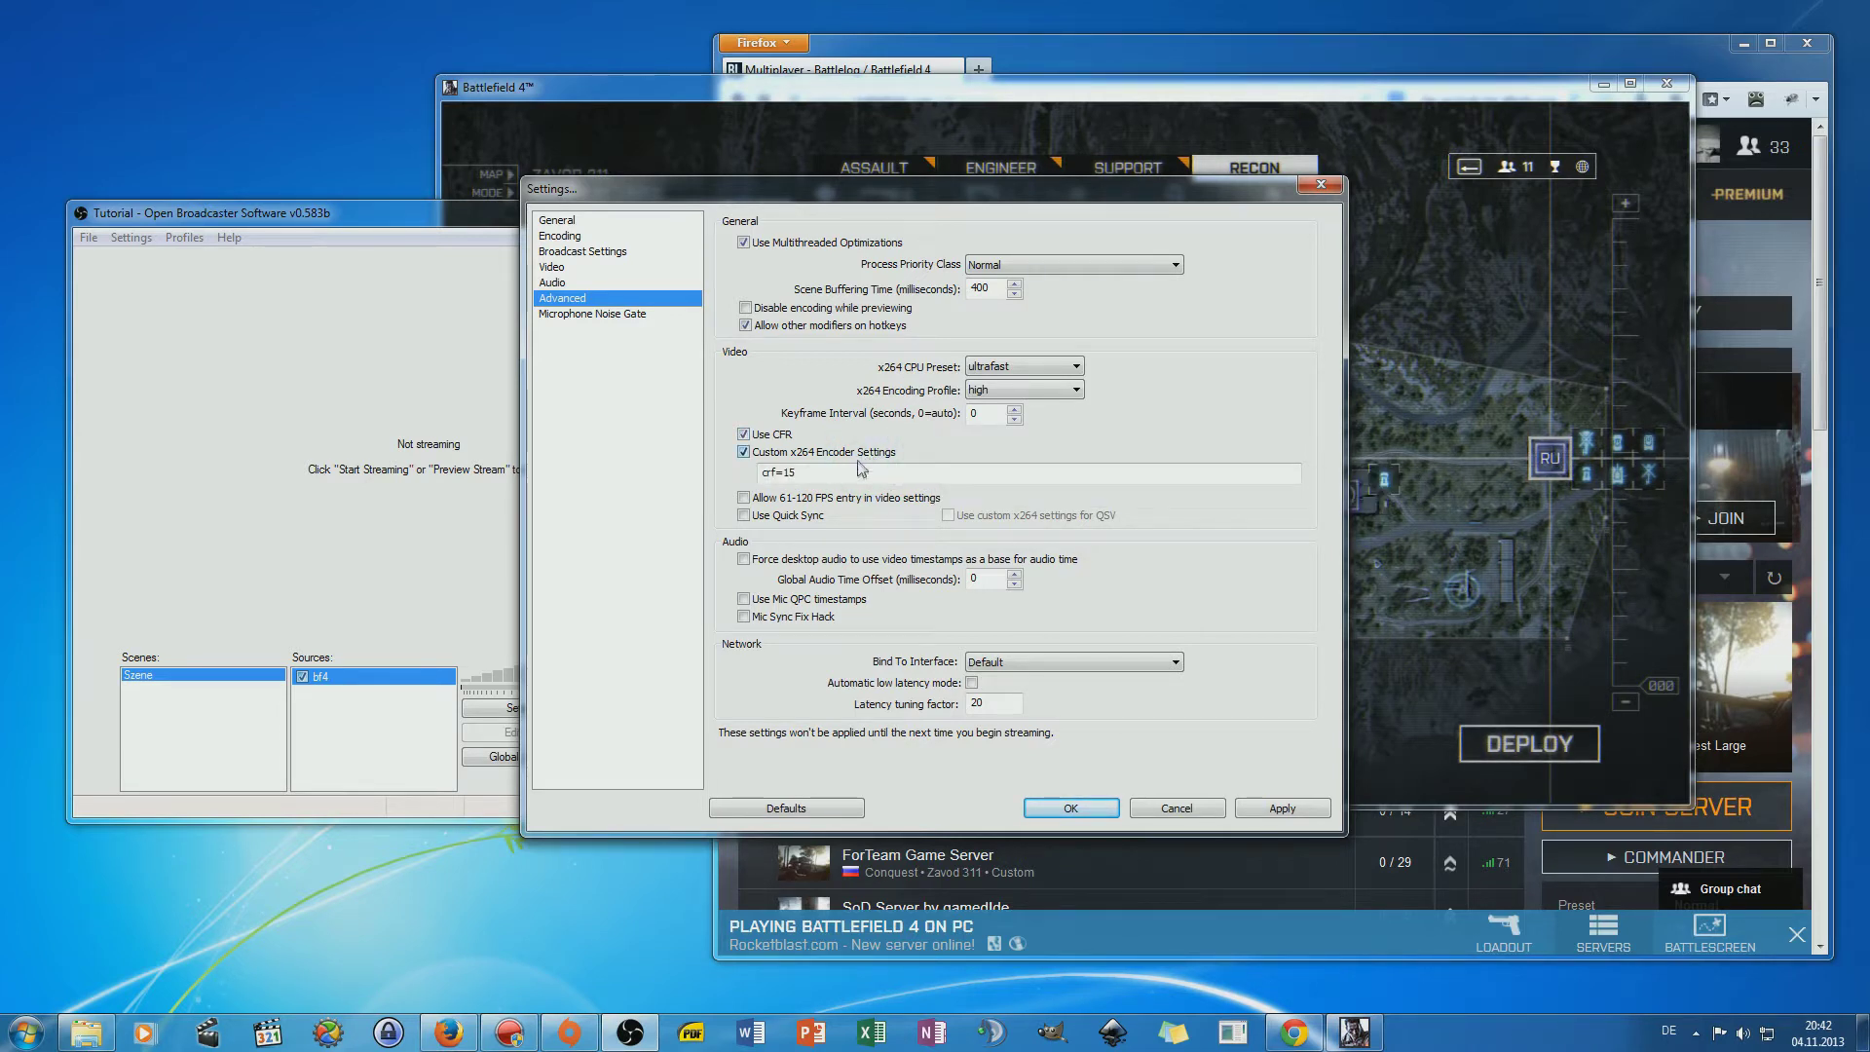
drag(804, 474, 755, 477)
click(815, 474)
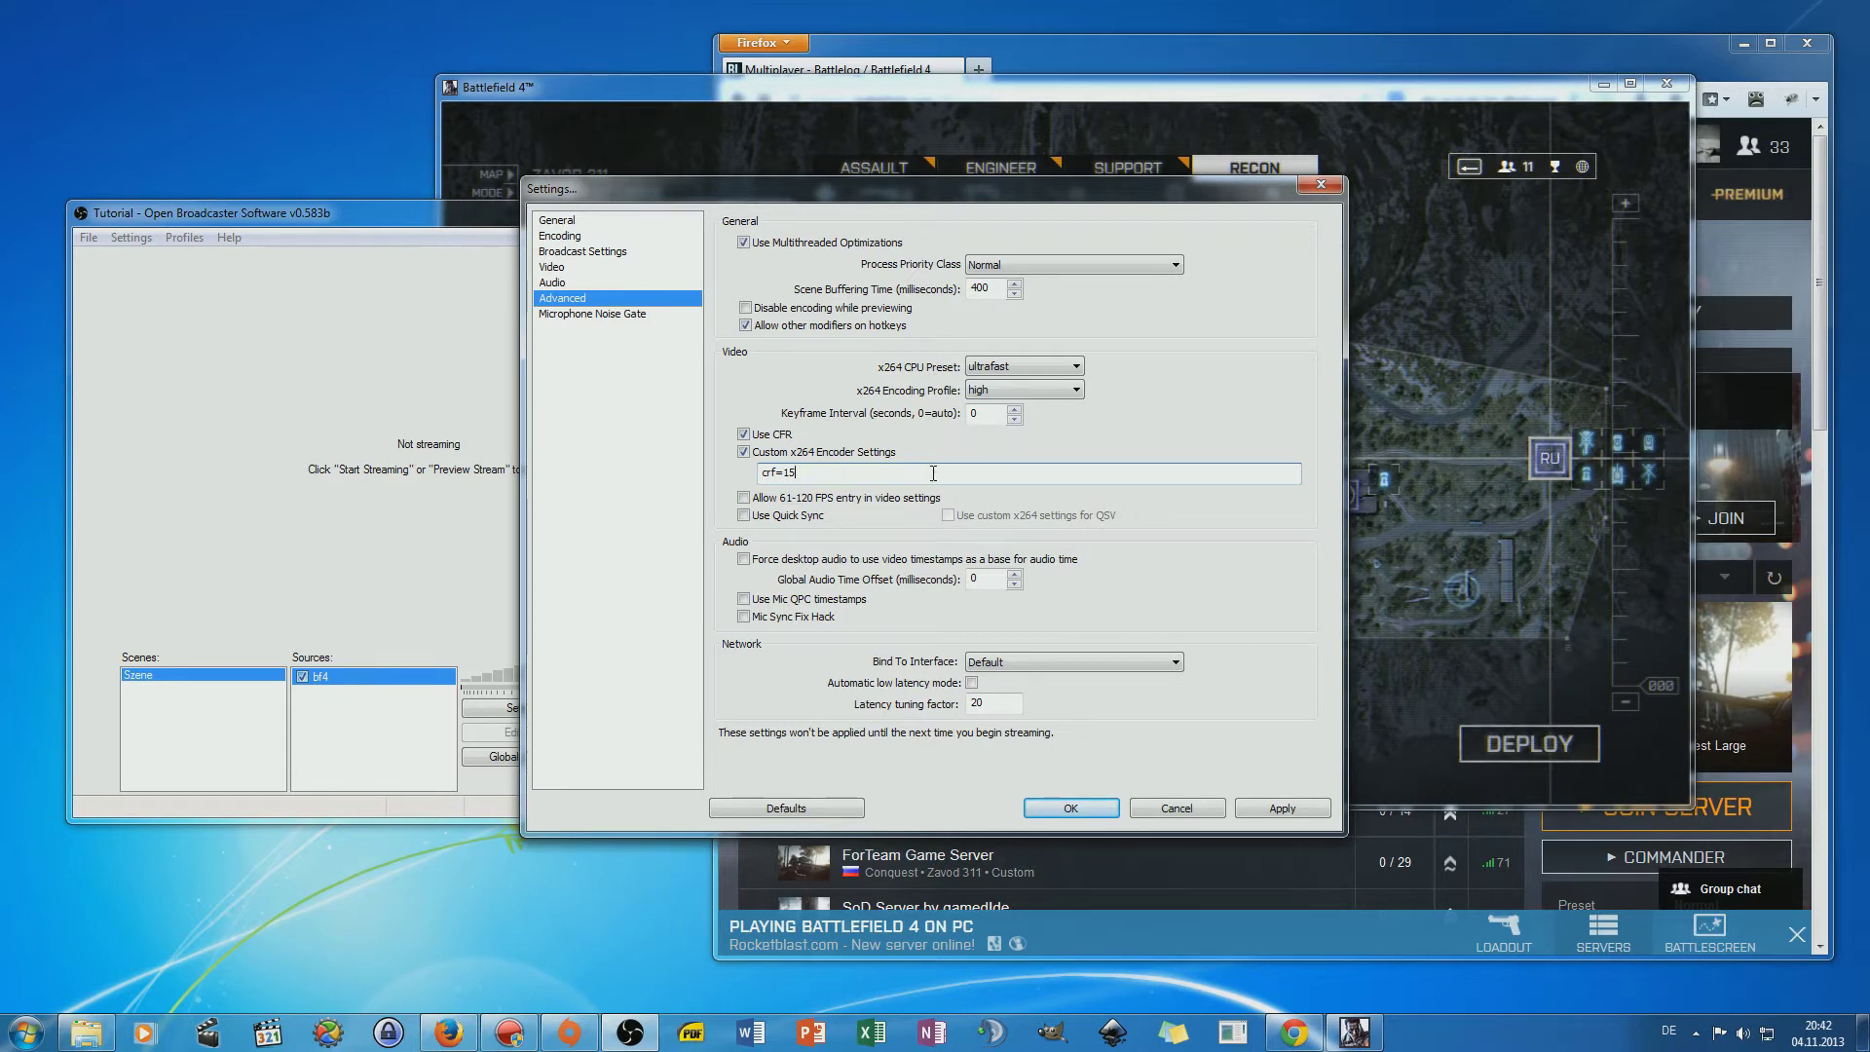
drag(863, 470, 738, 478)
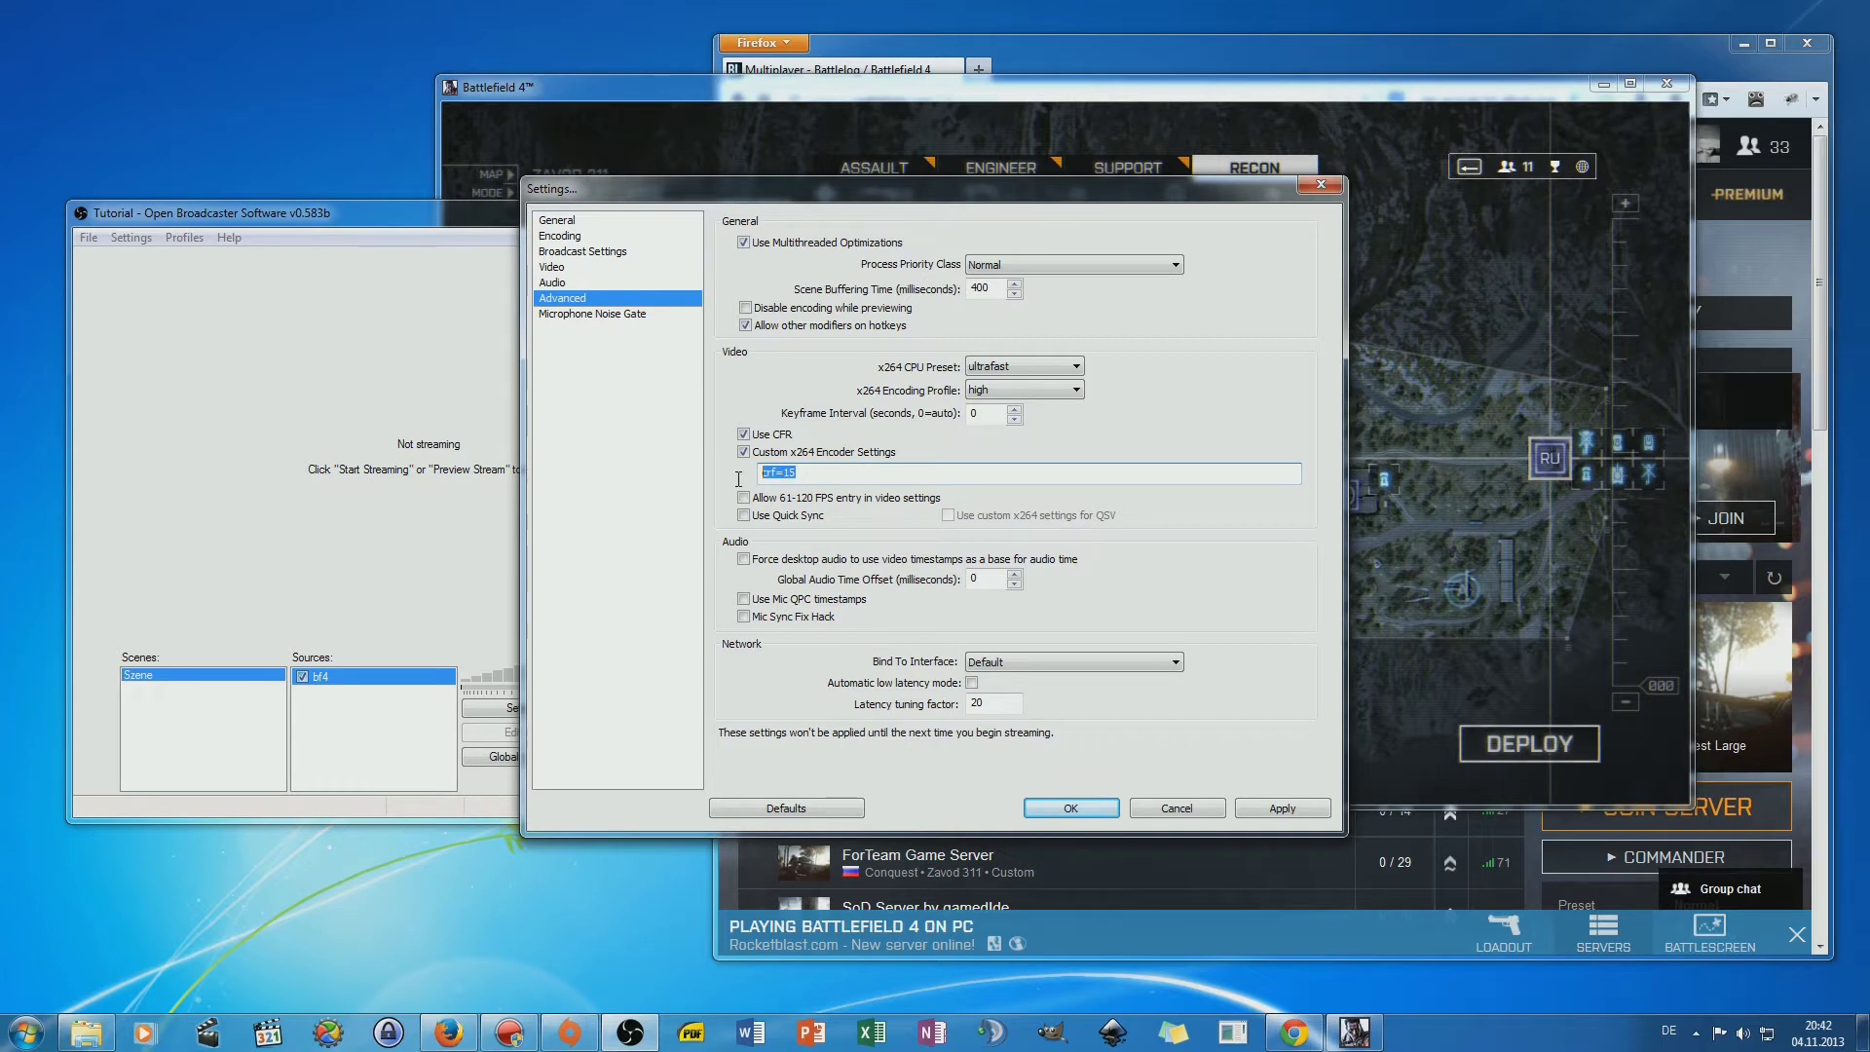
click(849, 475)
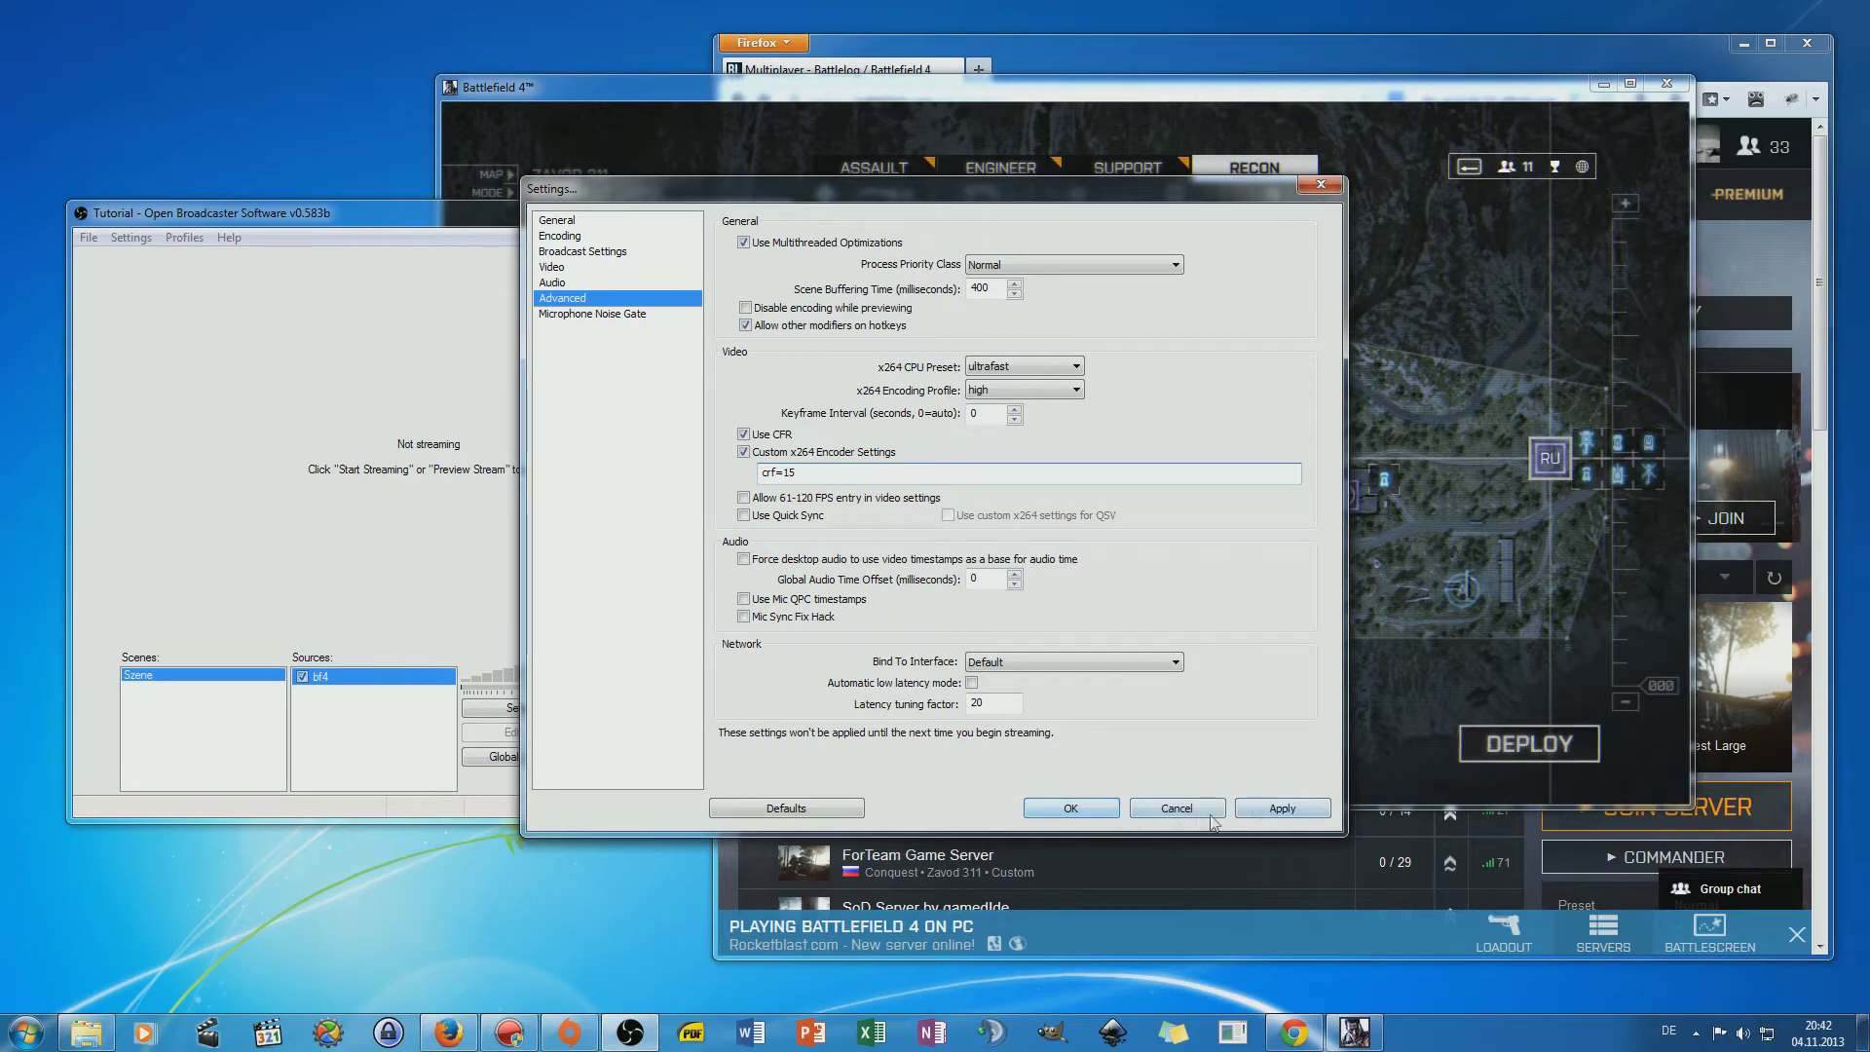
click(1277, 814)
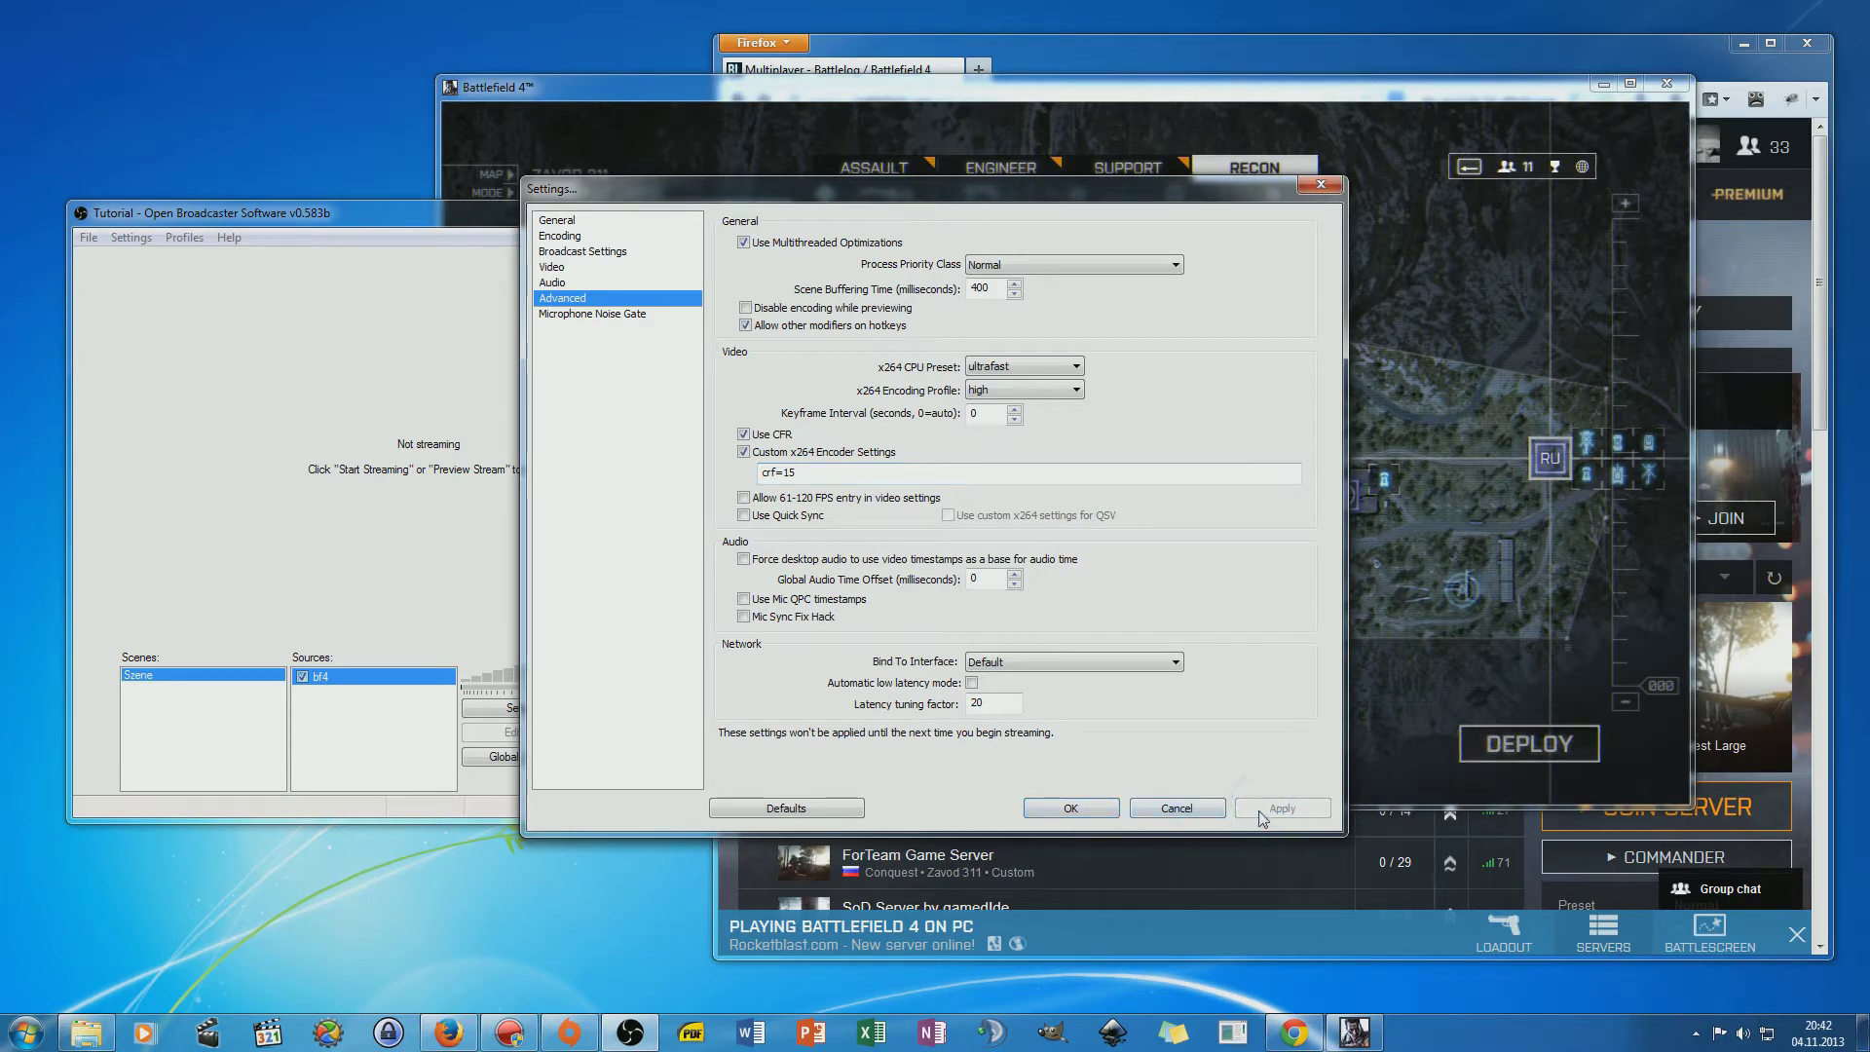
click(1070, 808)
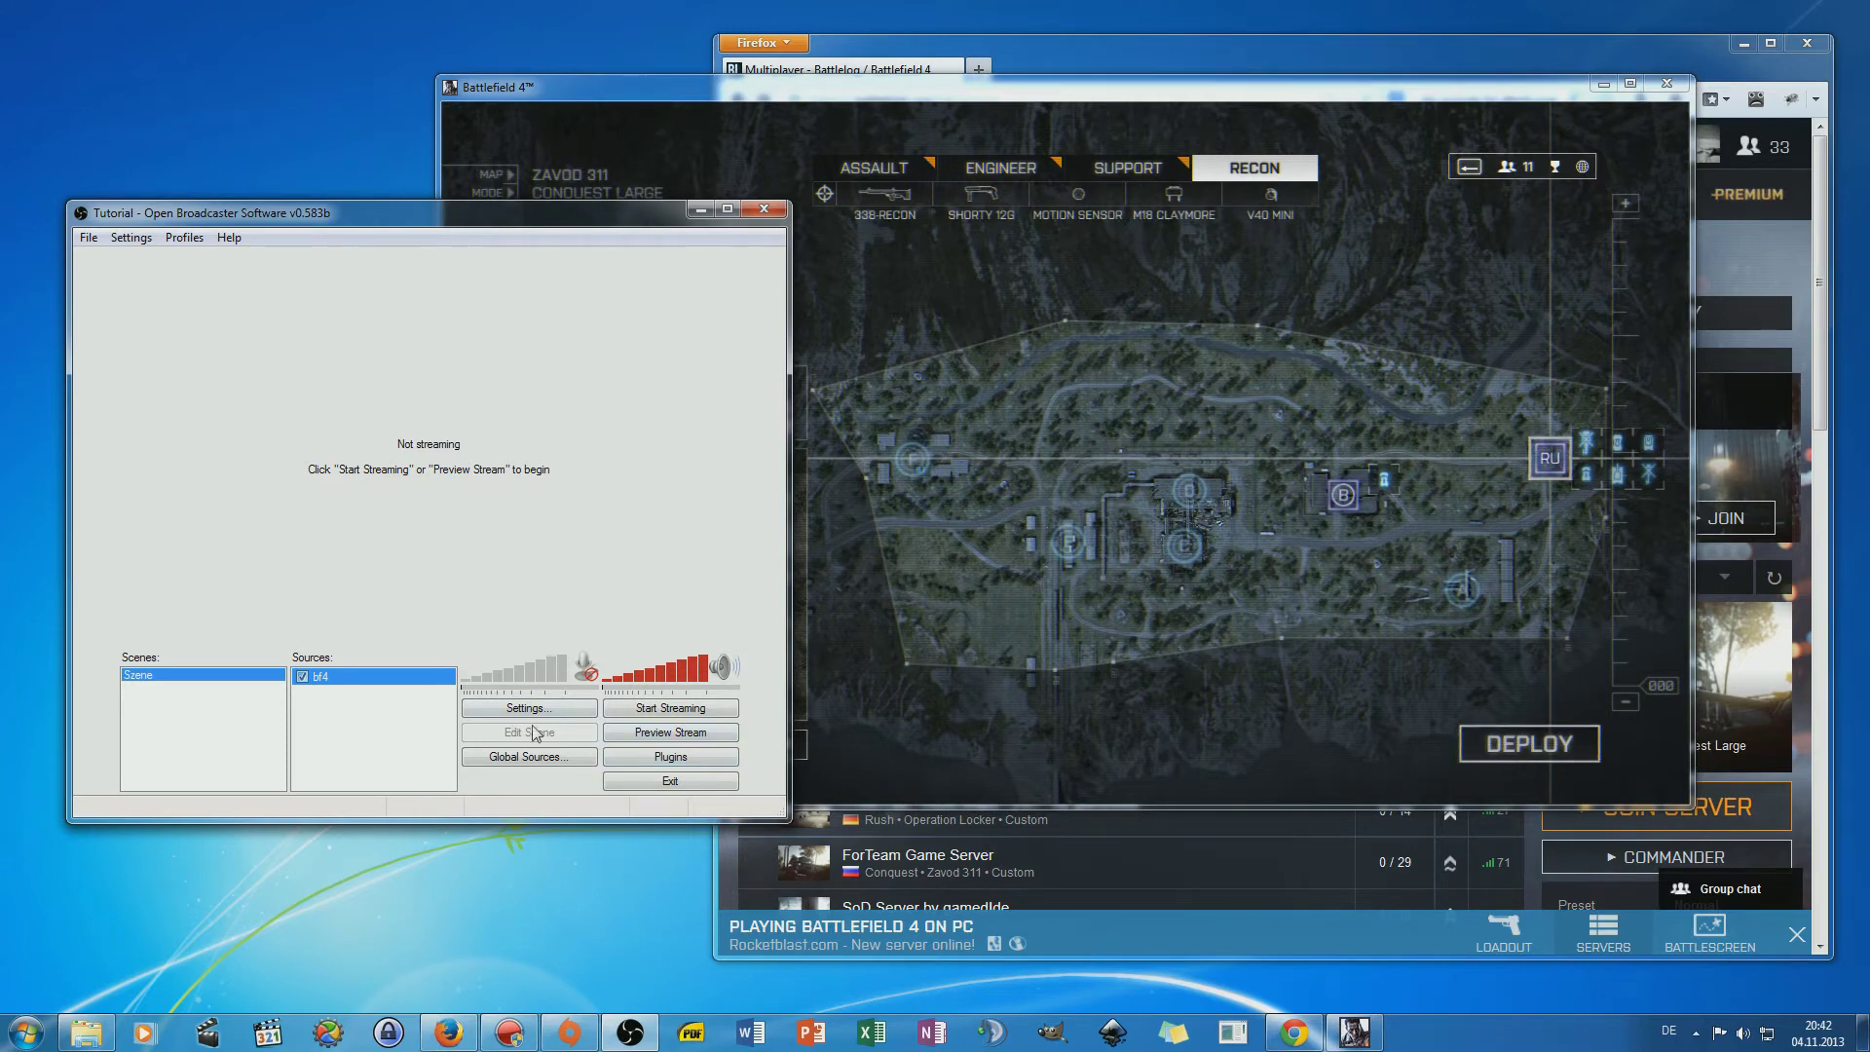
Preview the captured game, continuing past the incompatible hook modules warning, and stop the preview.
click(639, 738)
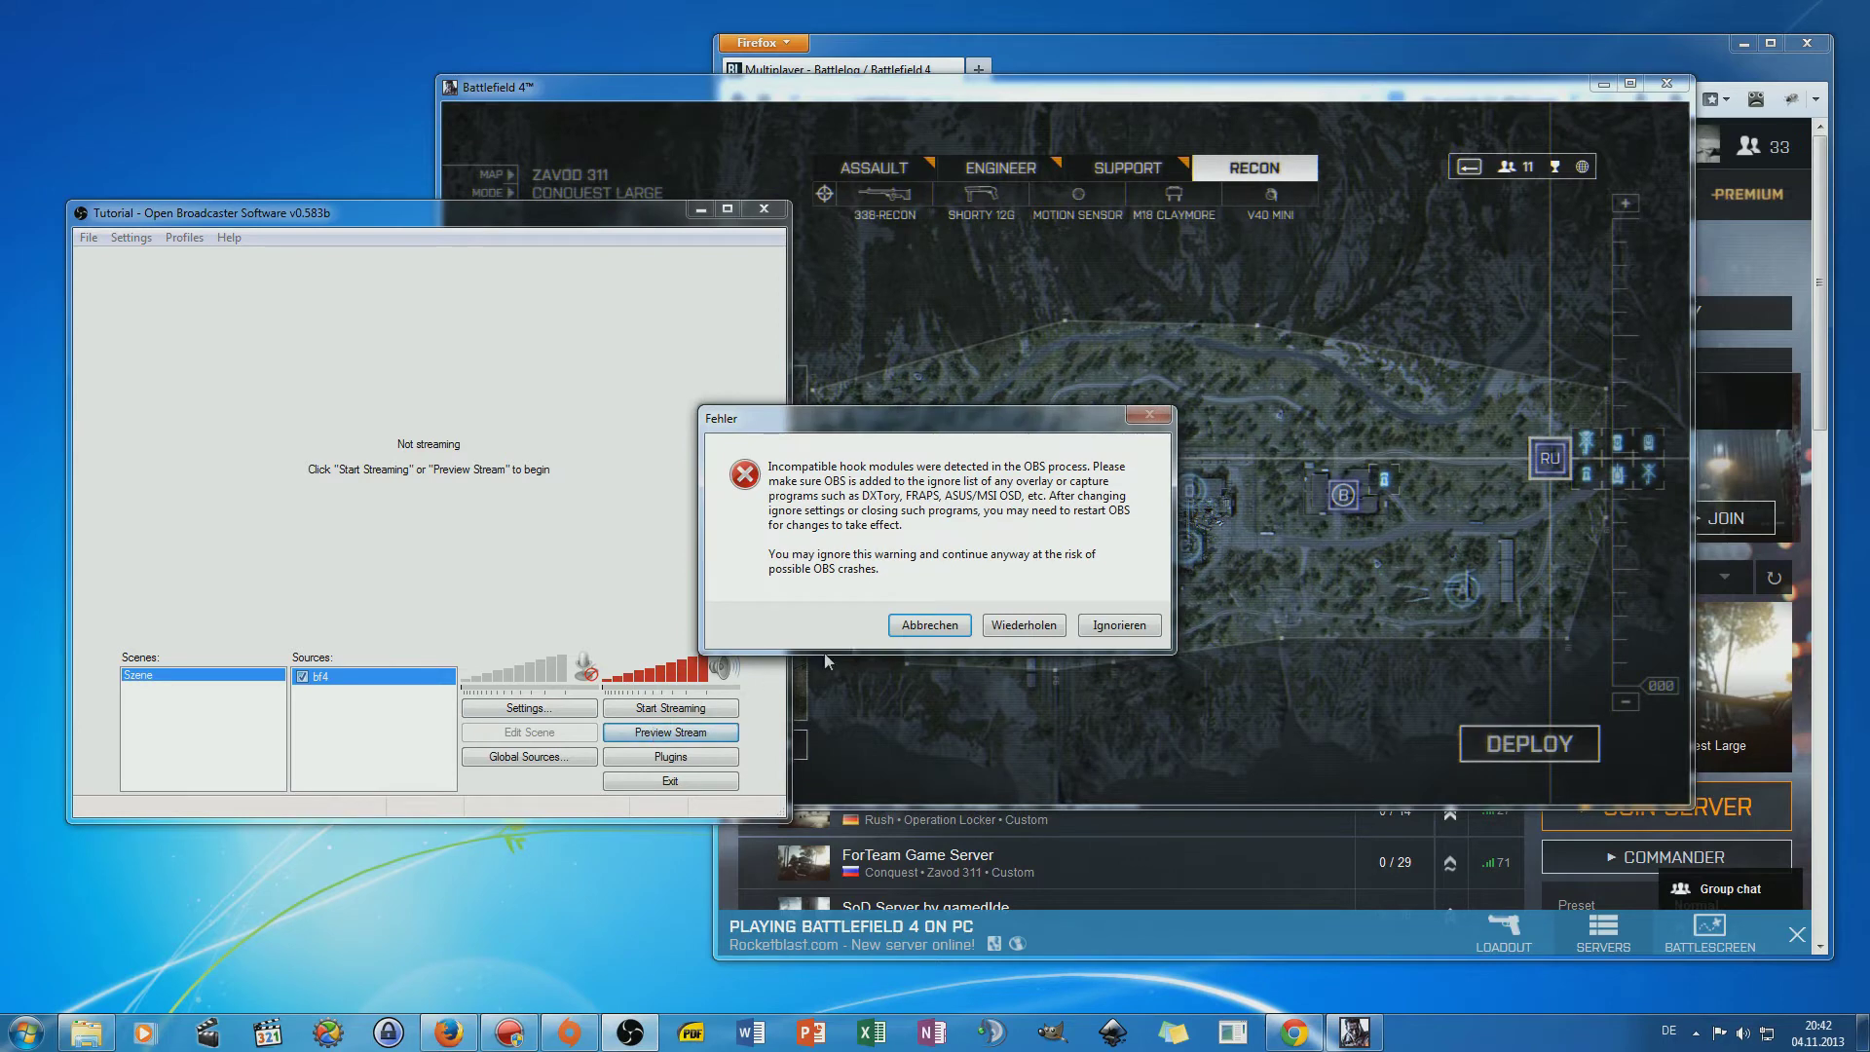
click(1023, 625)
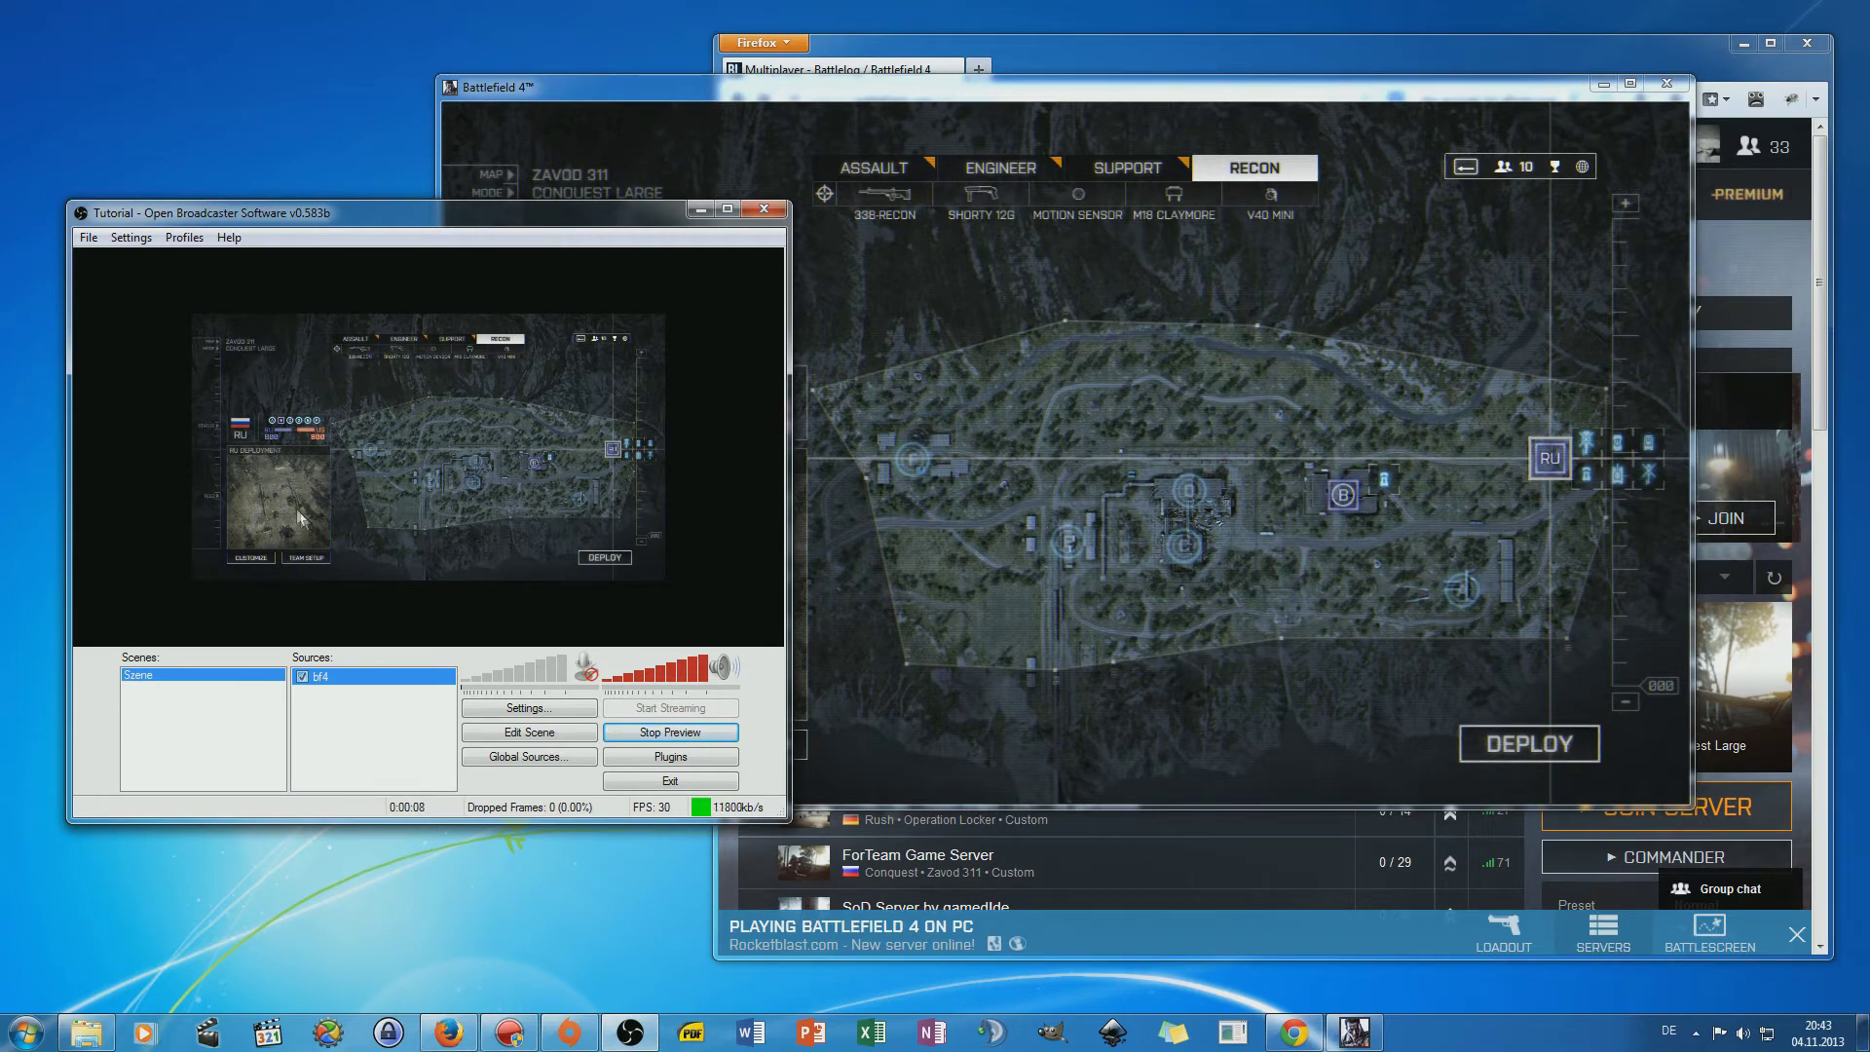
click(662, 732)
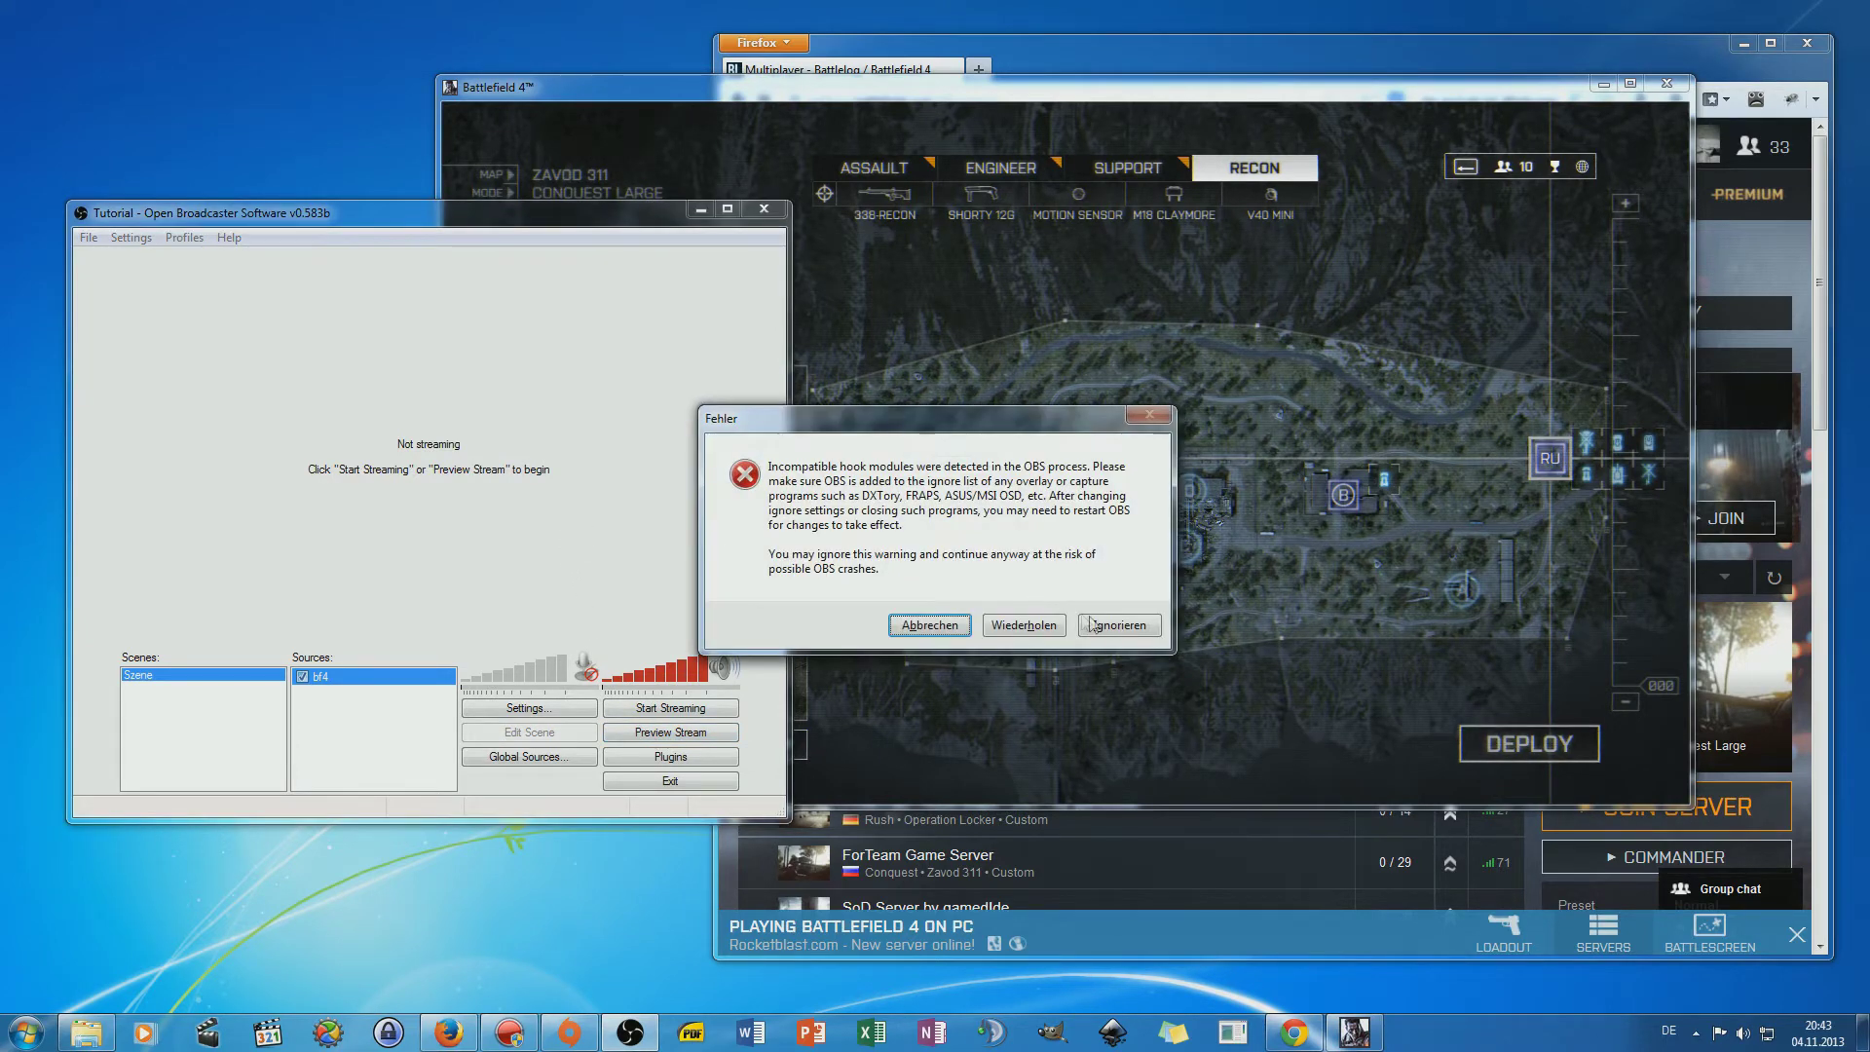
Start recording past the hook modules warning, switch to Battlefield 4, and deploy into the match.
click(1093, 624)
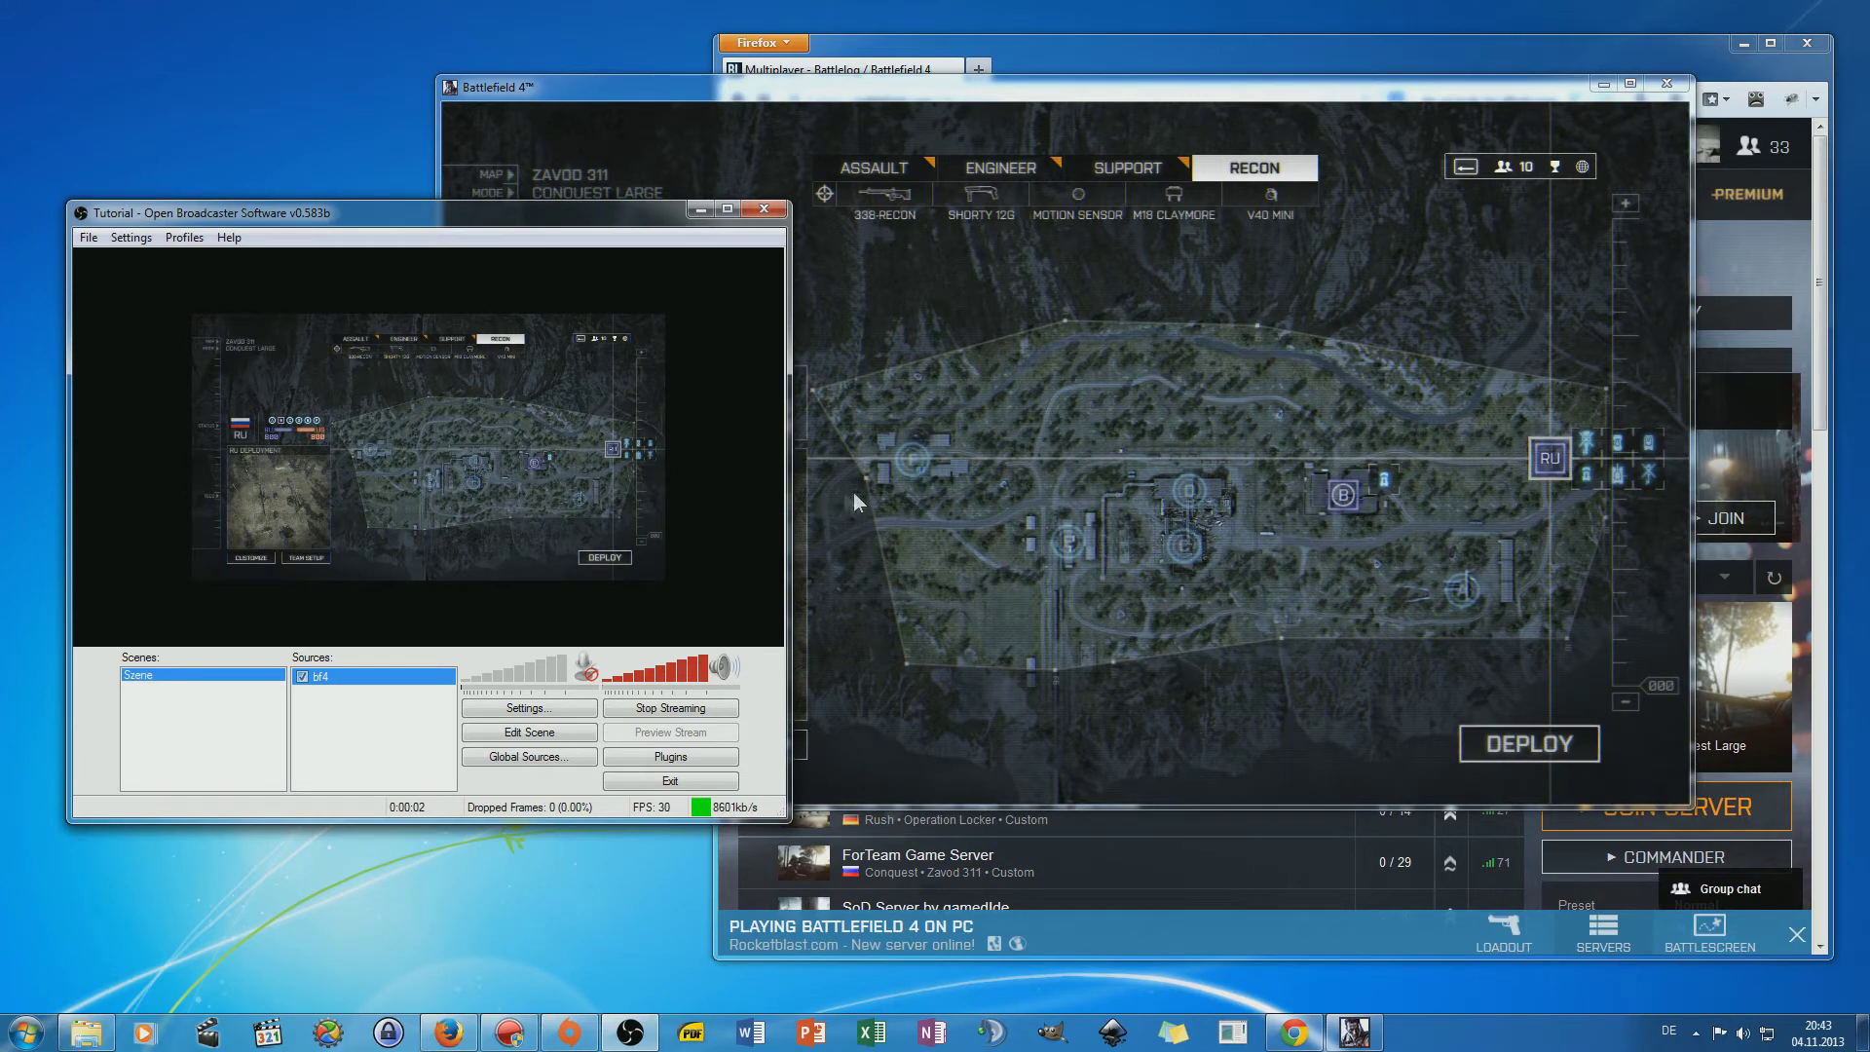
click(936, 503)
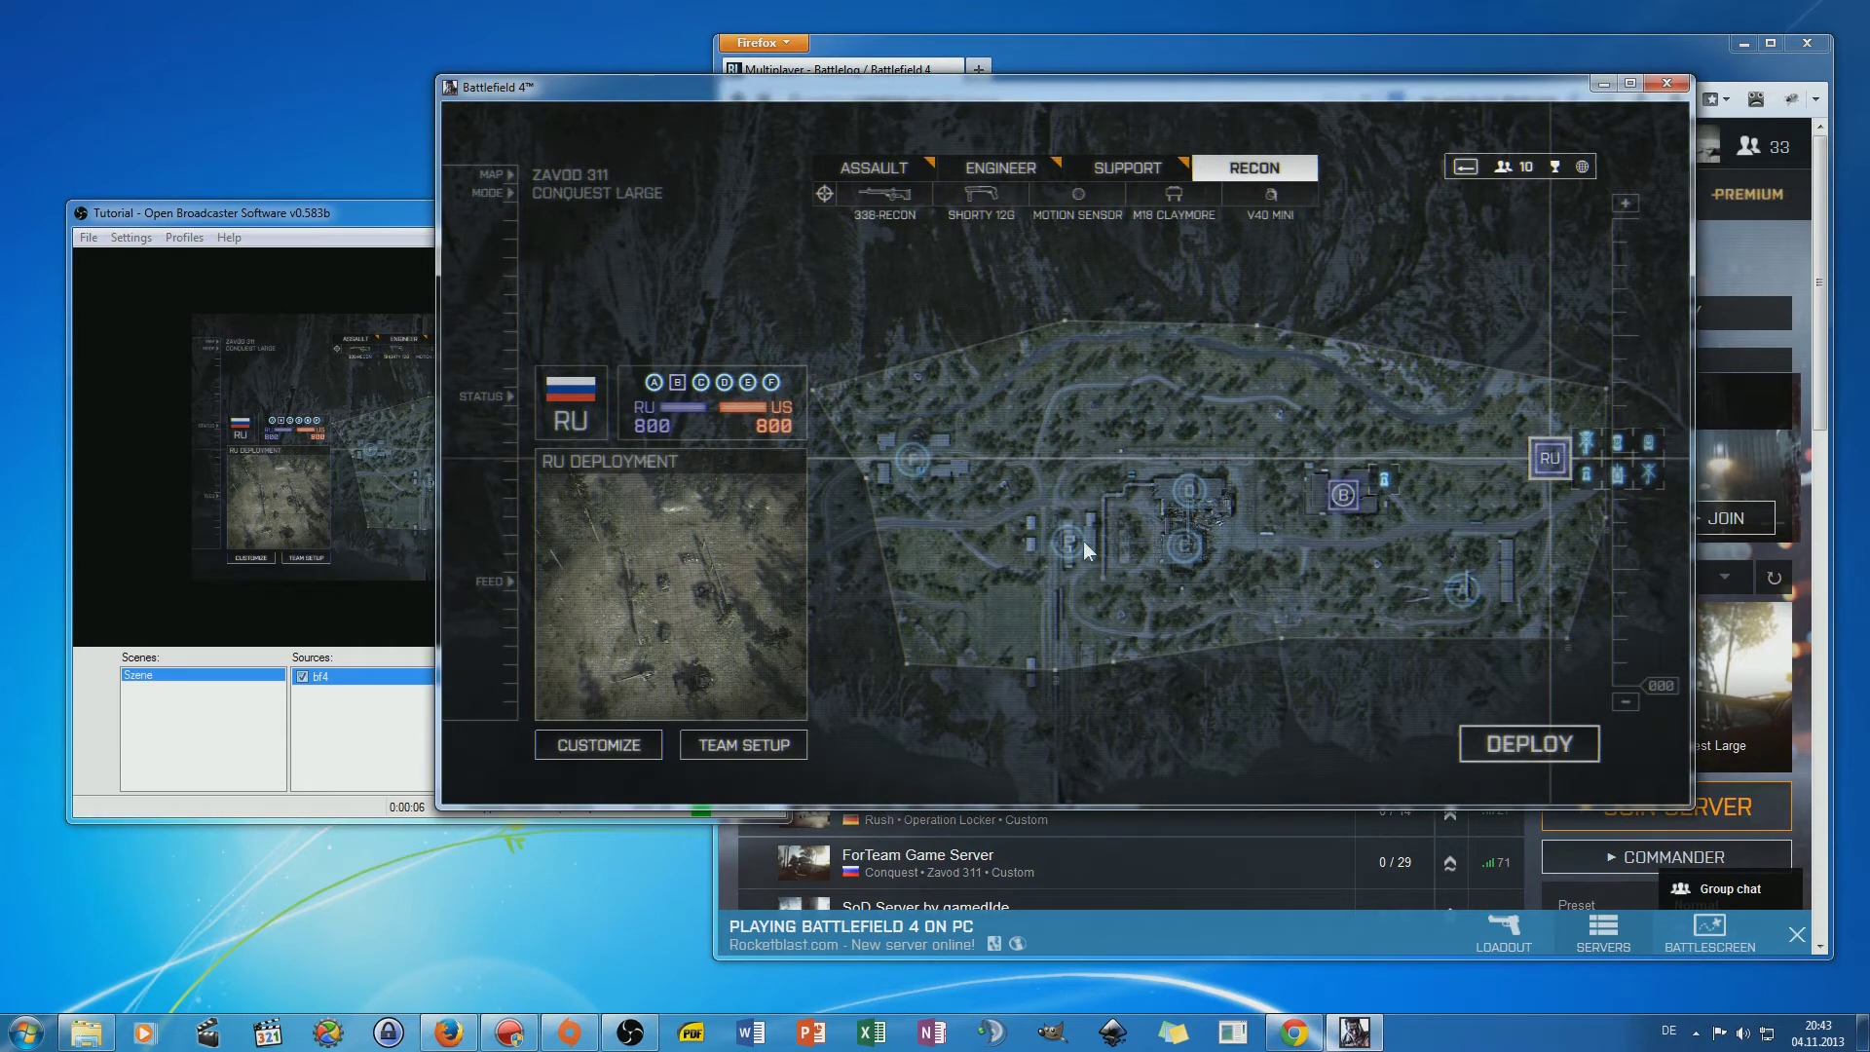
click(1490, 746)
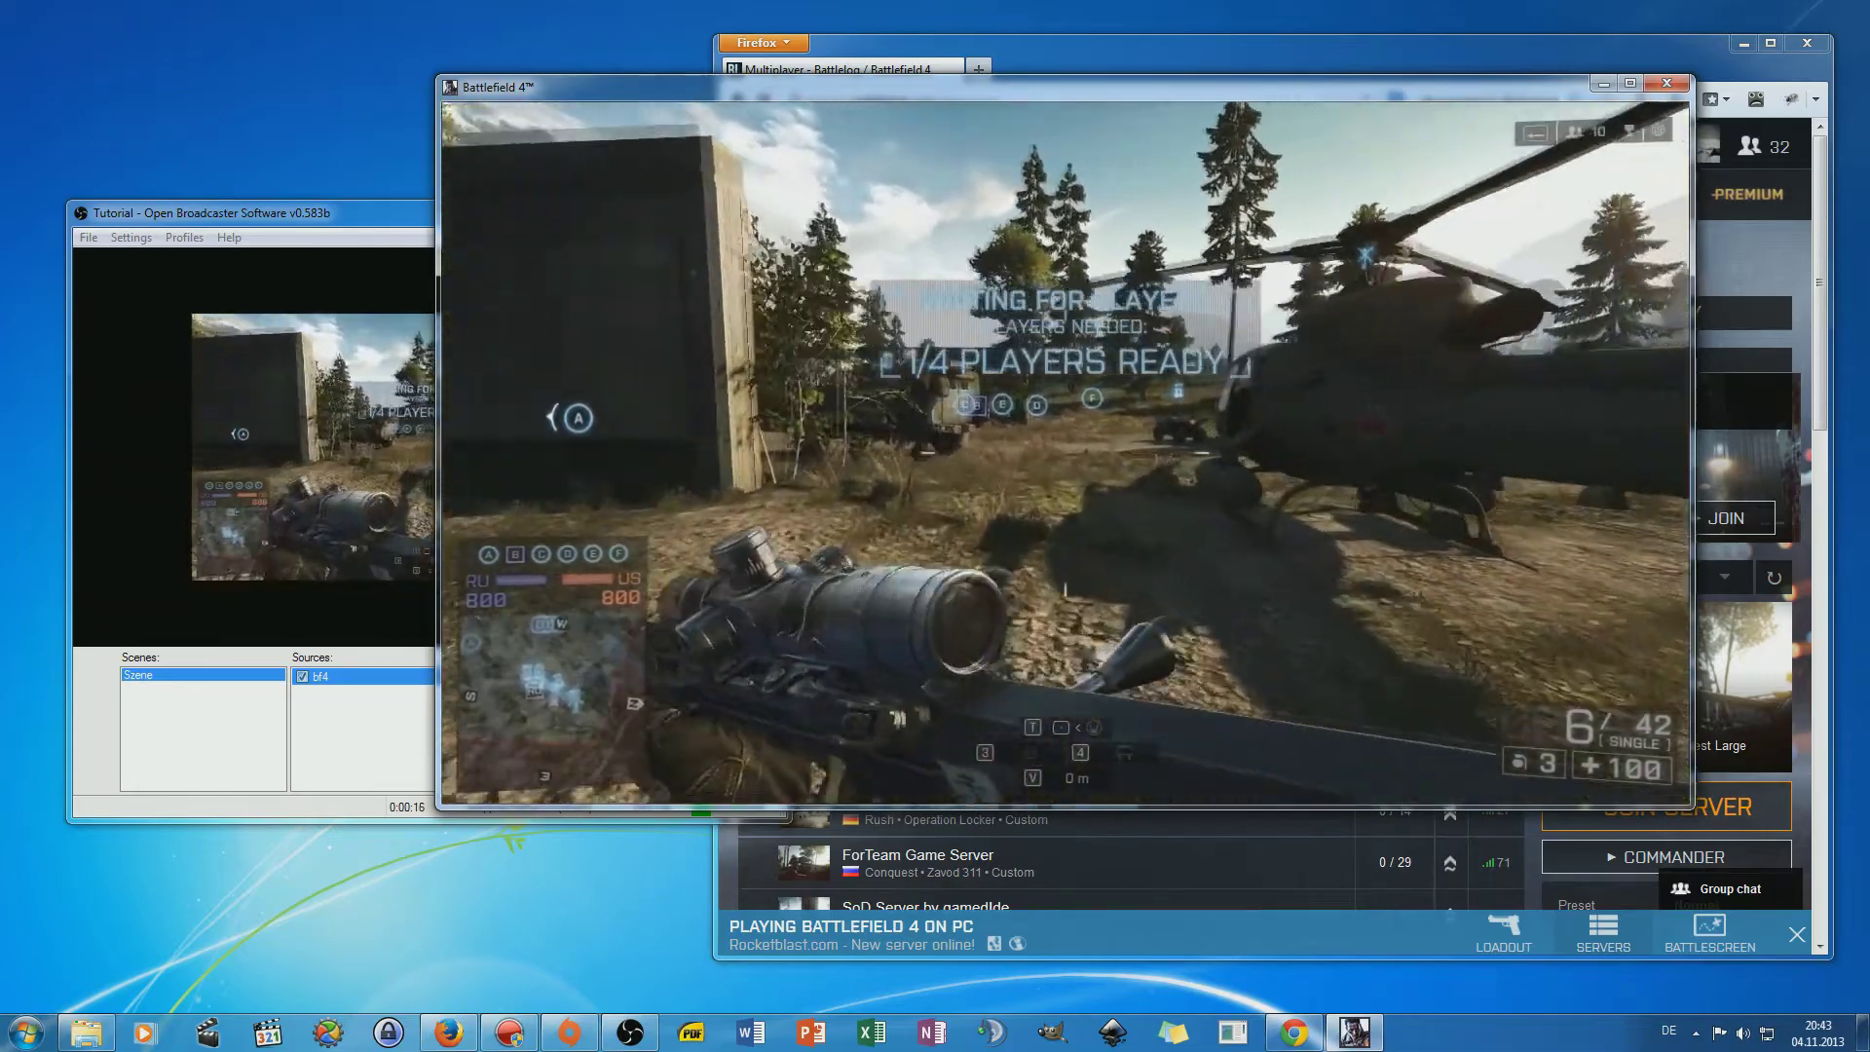
Play a short stretch of Battlefield 4 for the test recording: board the helicopter, fly it forward, and get out.
key(e)
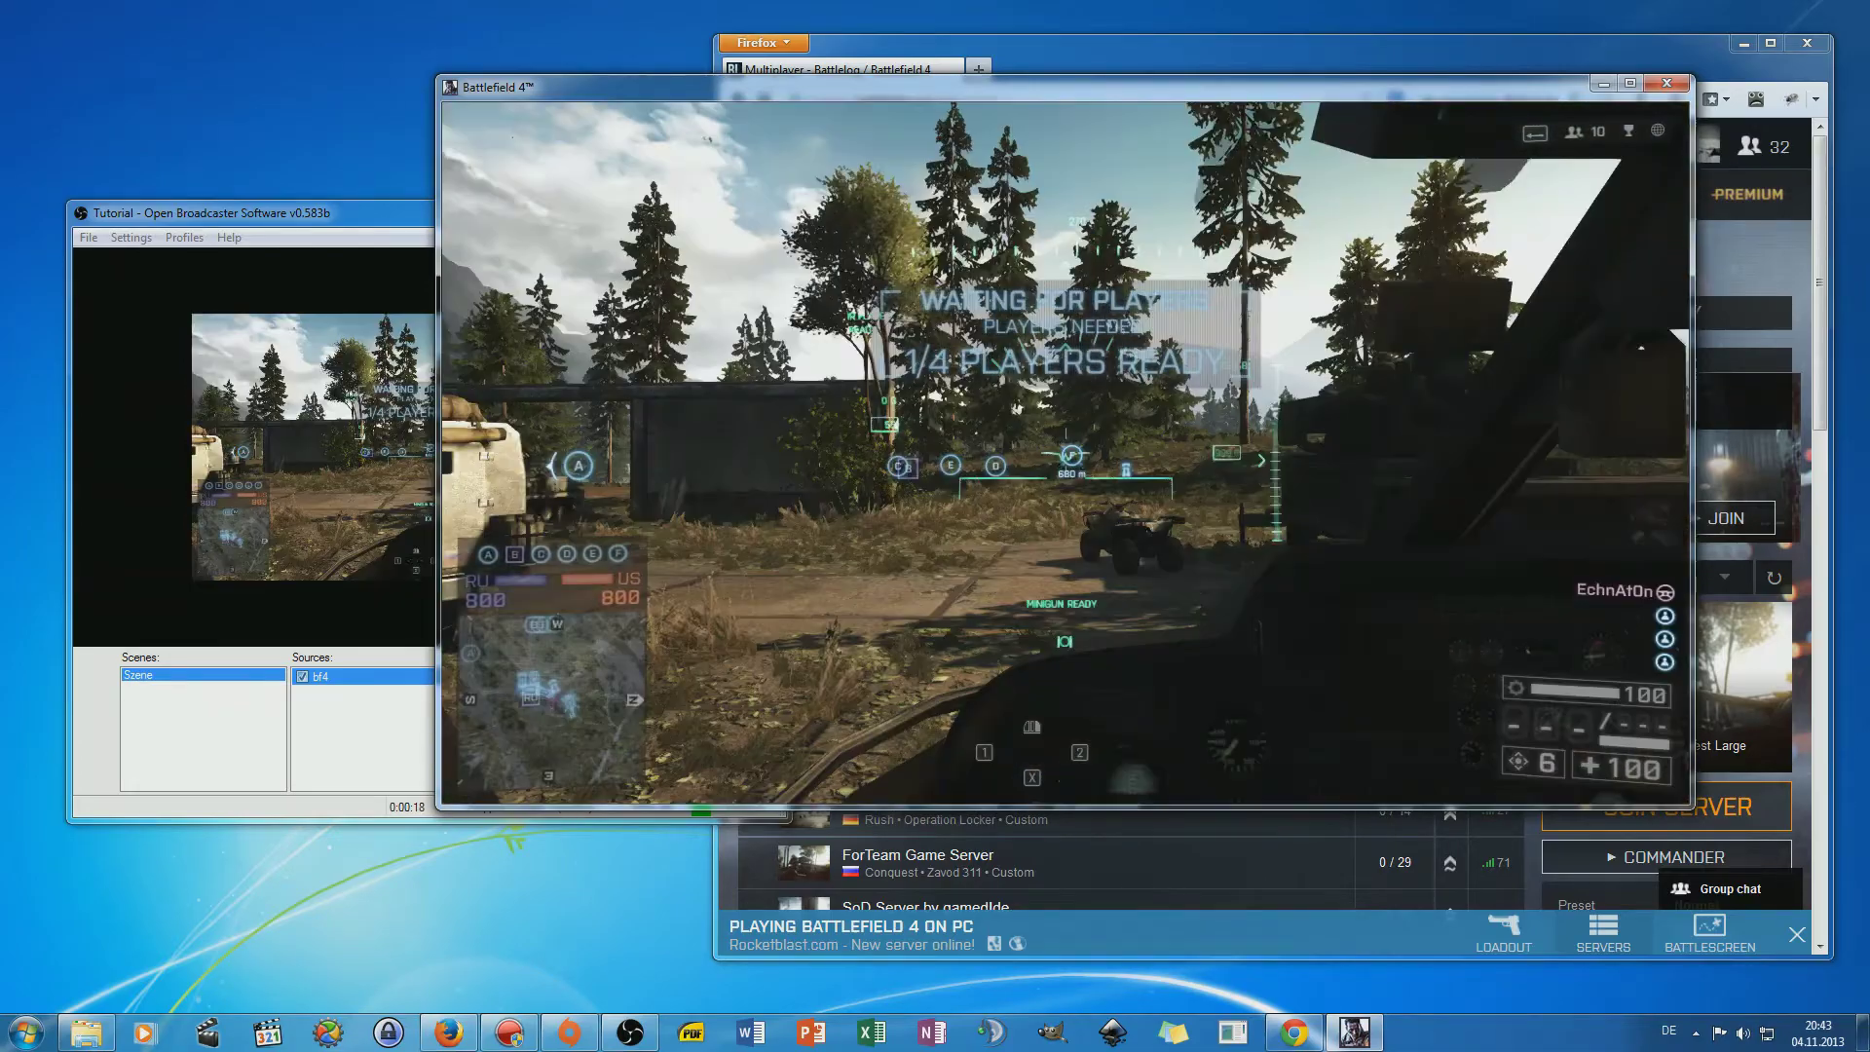
key(w)
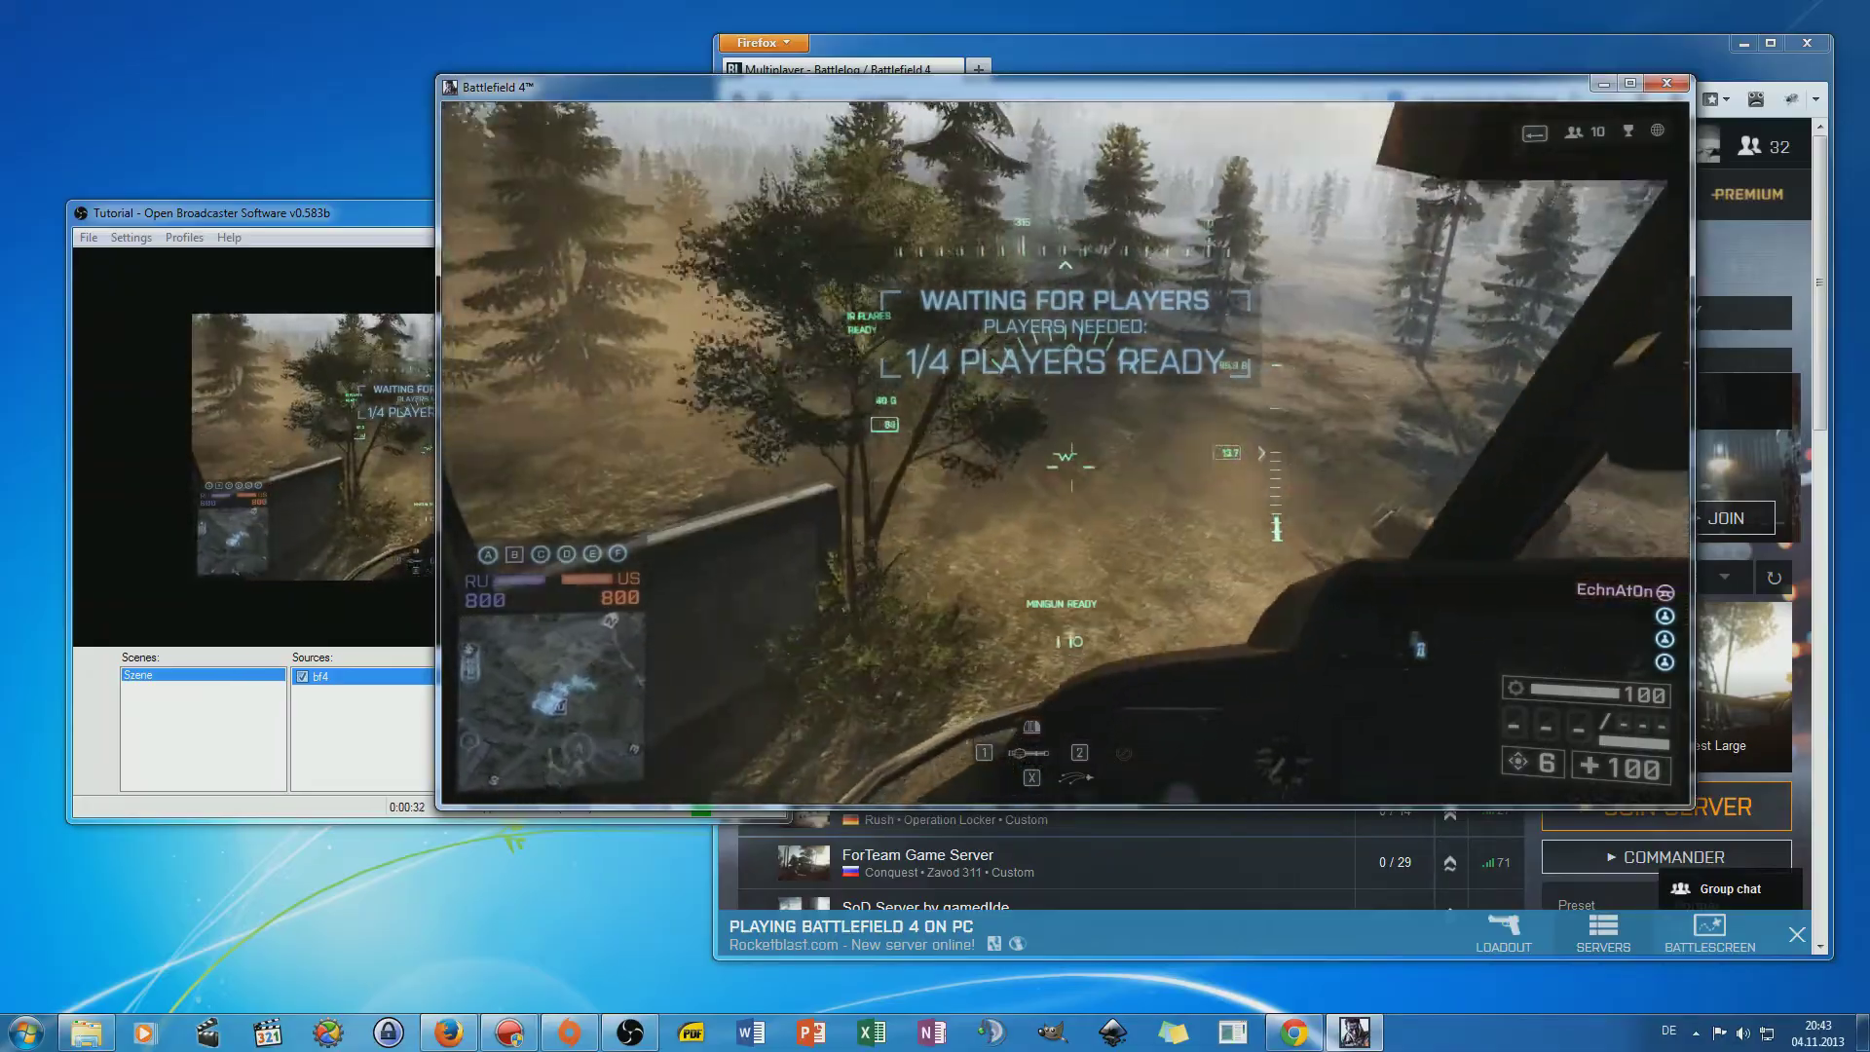
key(e)
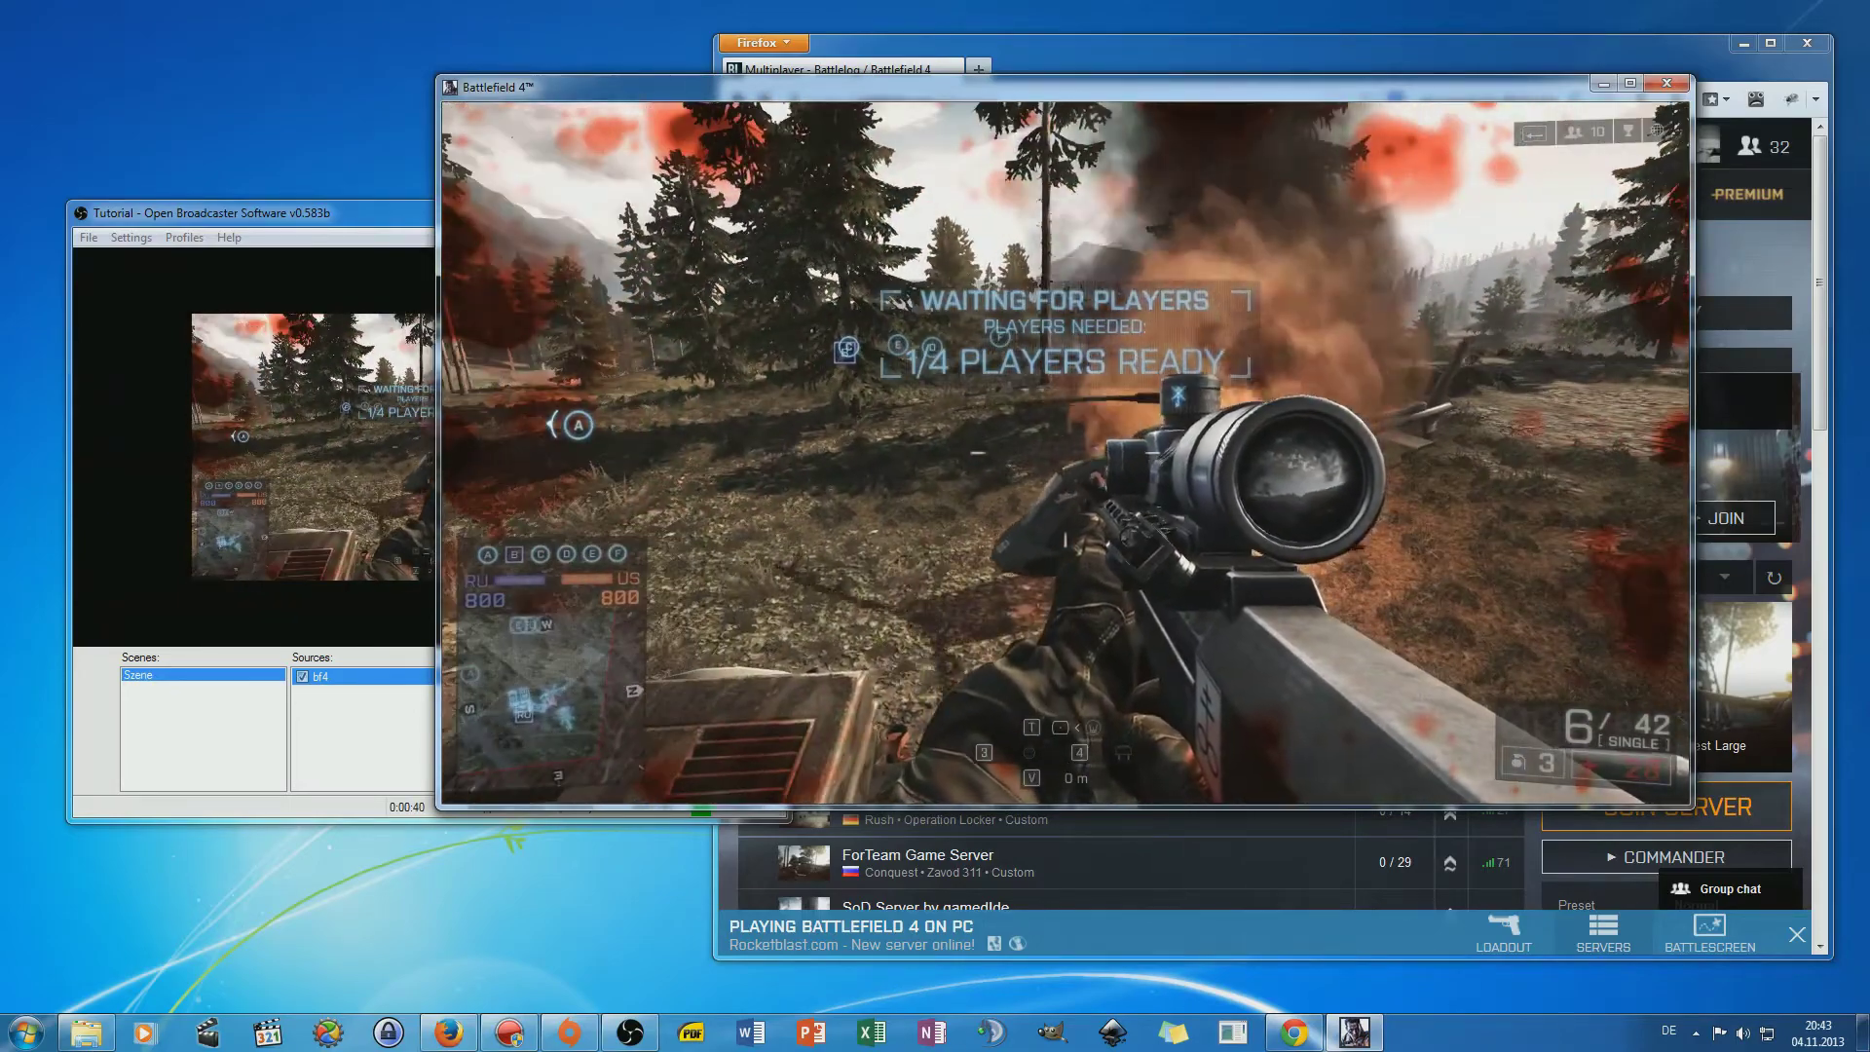
Switch back to Open Broadcaster Software, stop the recording, and close the Battlefield 4 game.
key(alt+Tab)
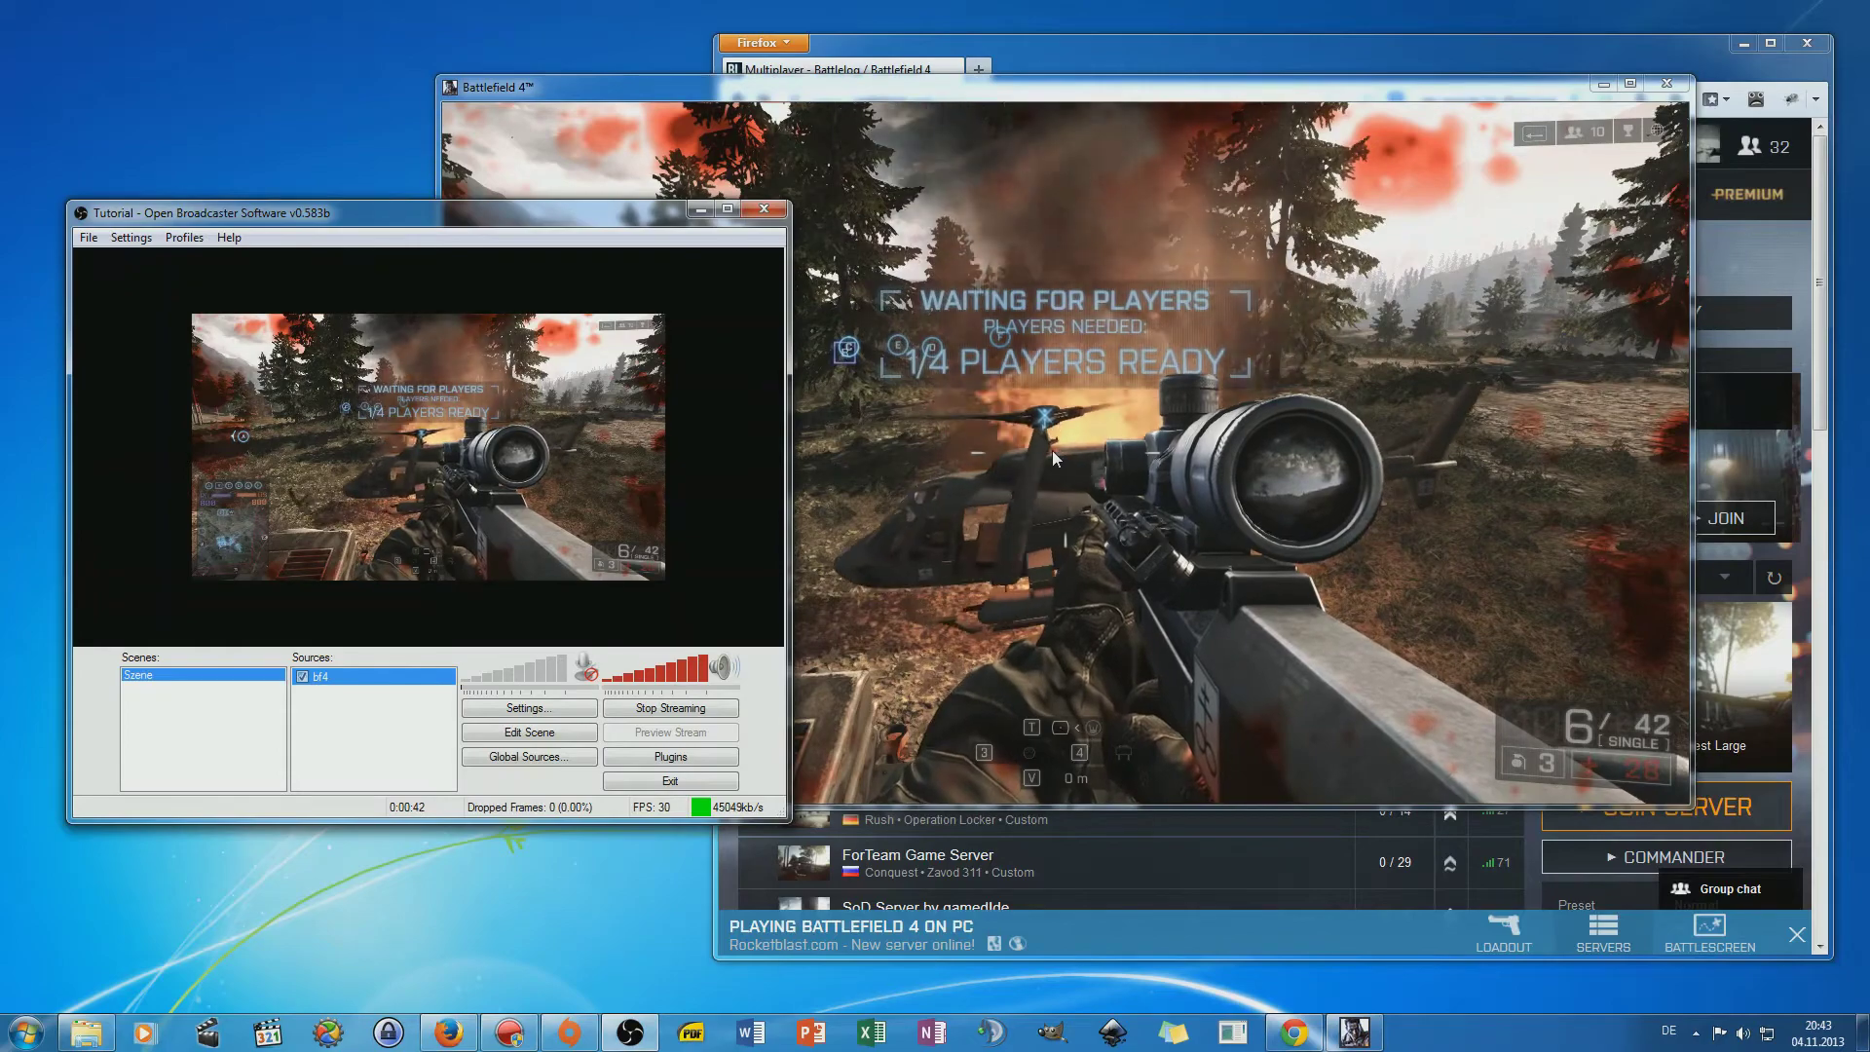
key(F12)
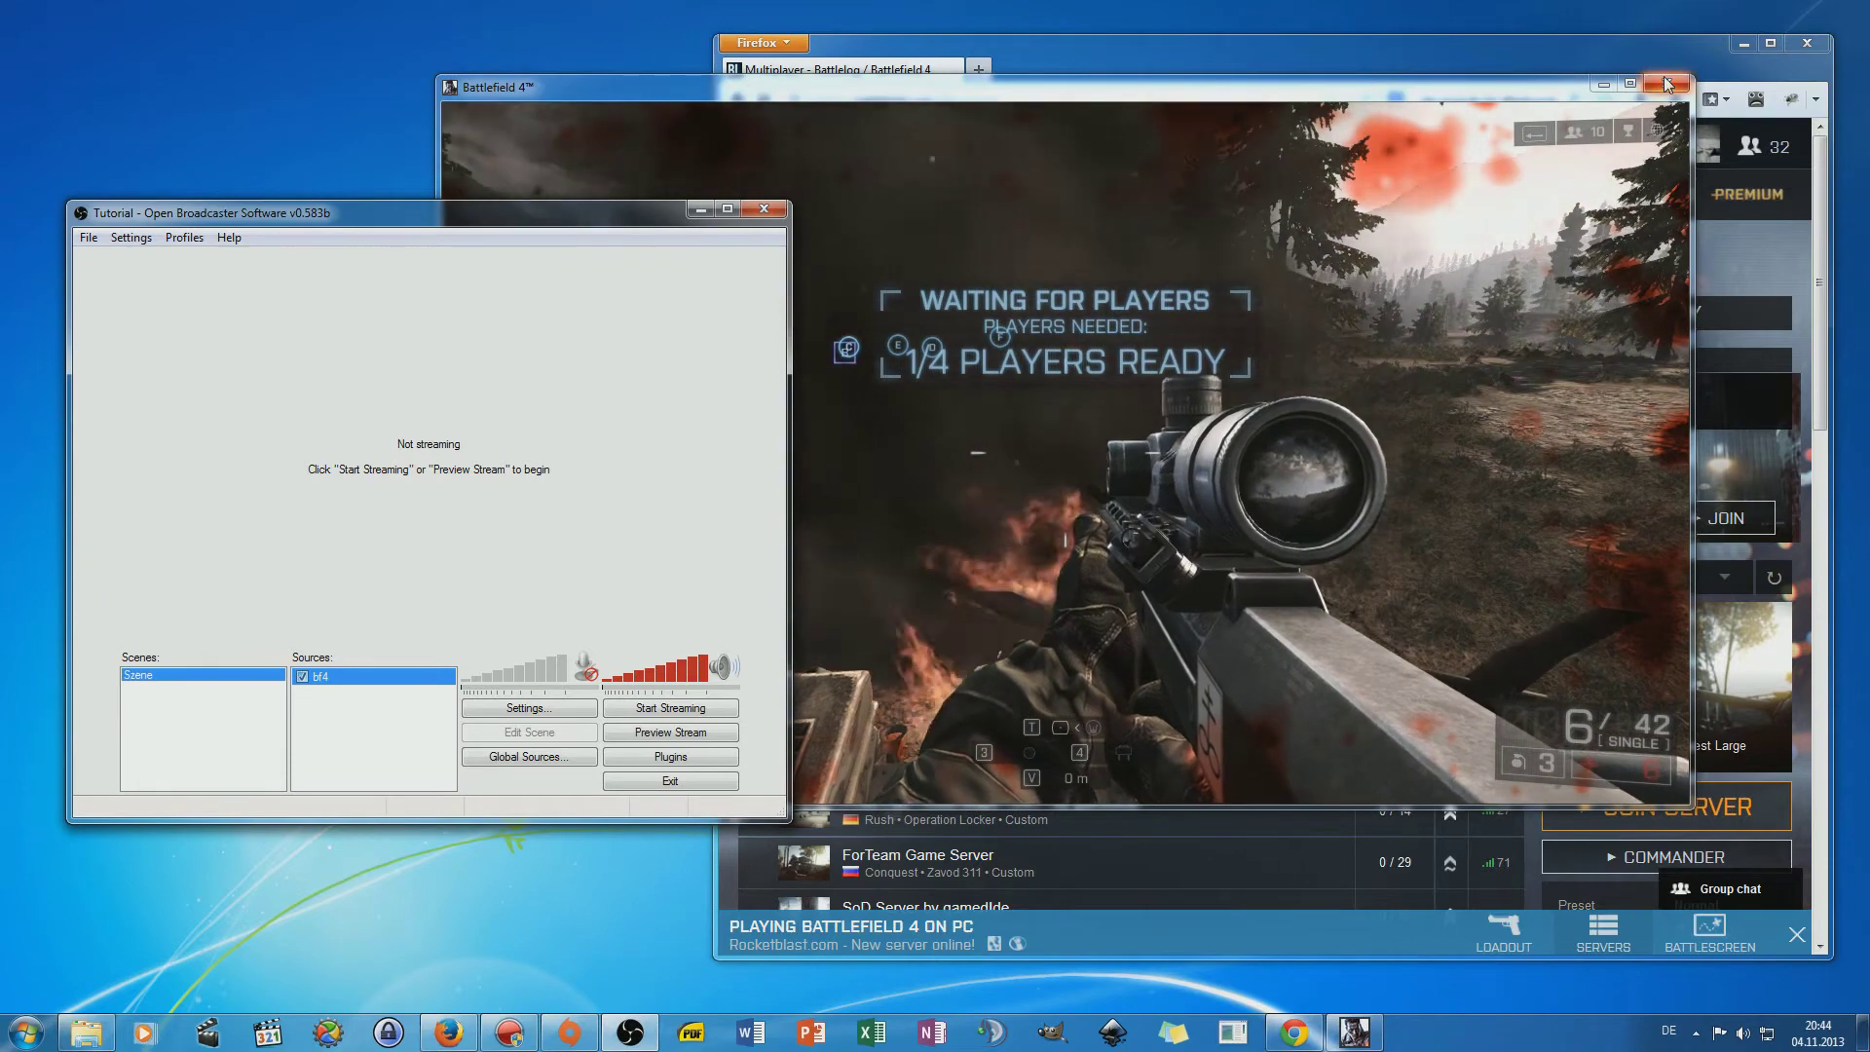
click(1666, 86)
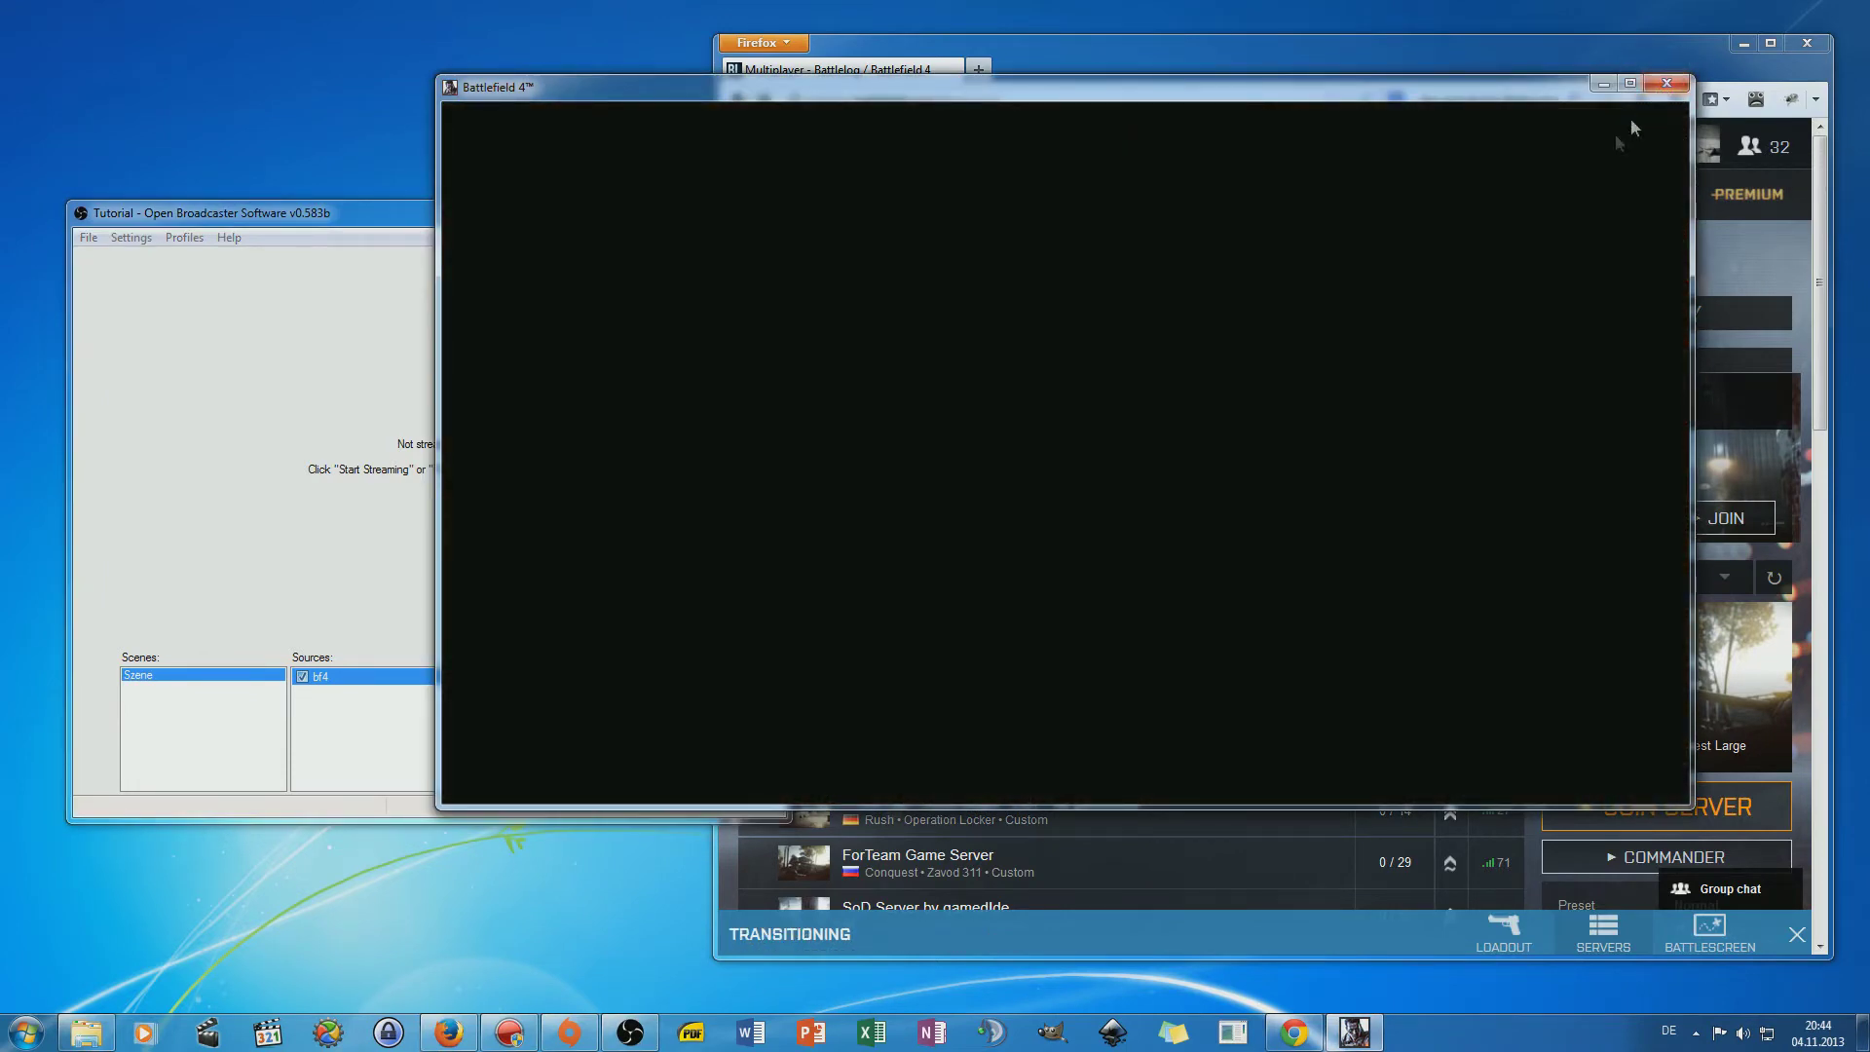
Play Test2.mp4 from the OBS Recordings folder on the desktop and skip to about the middle of the video.
click(365, 317)
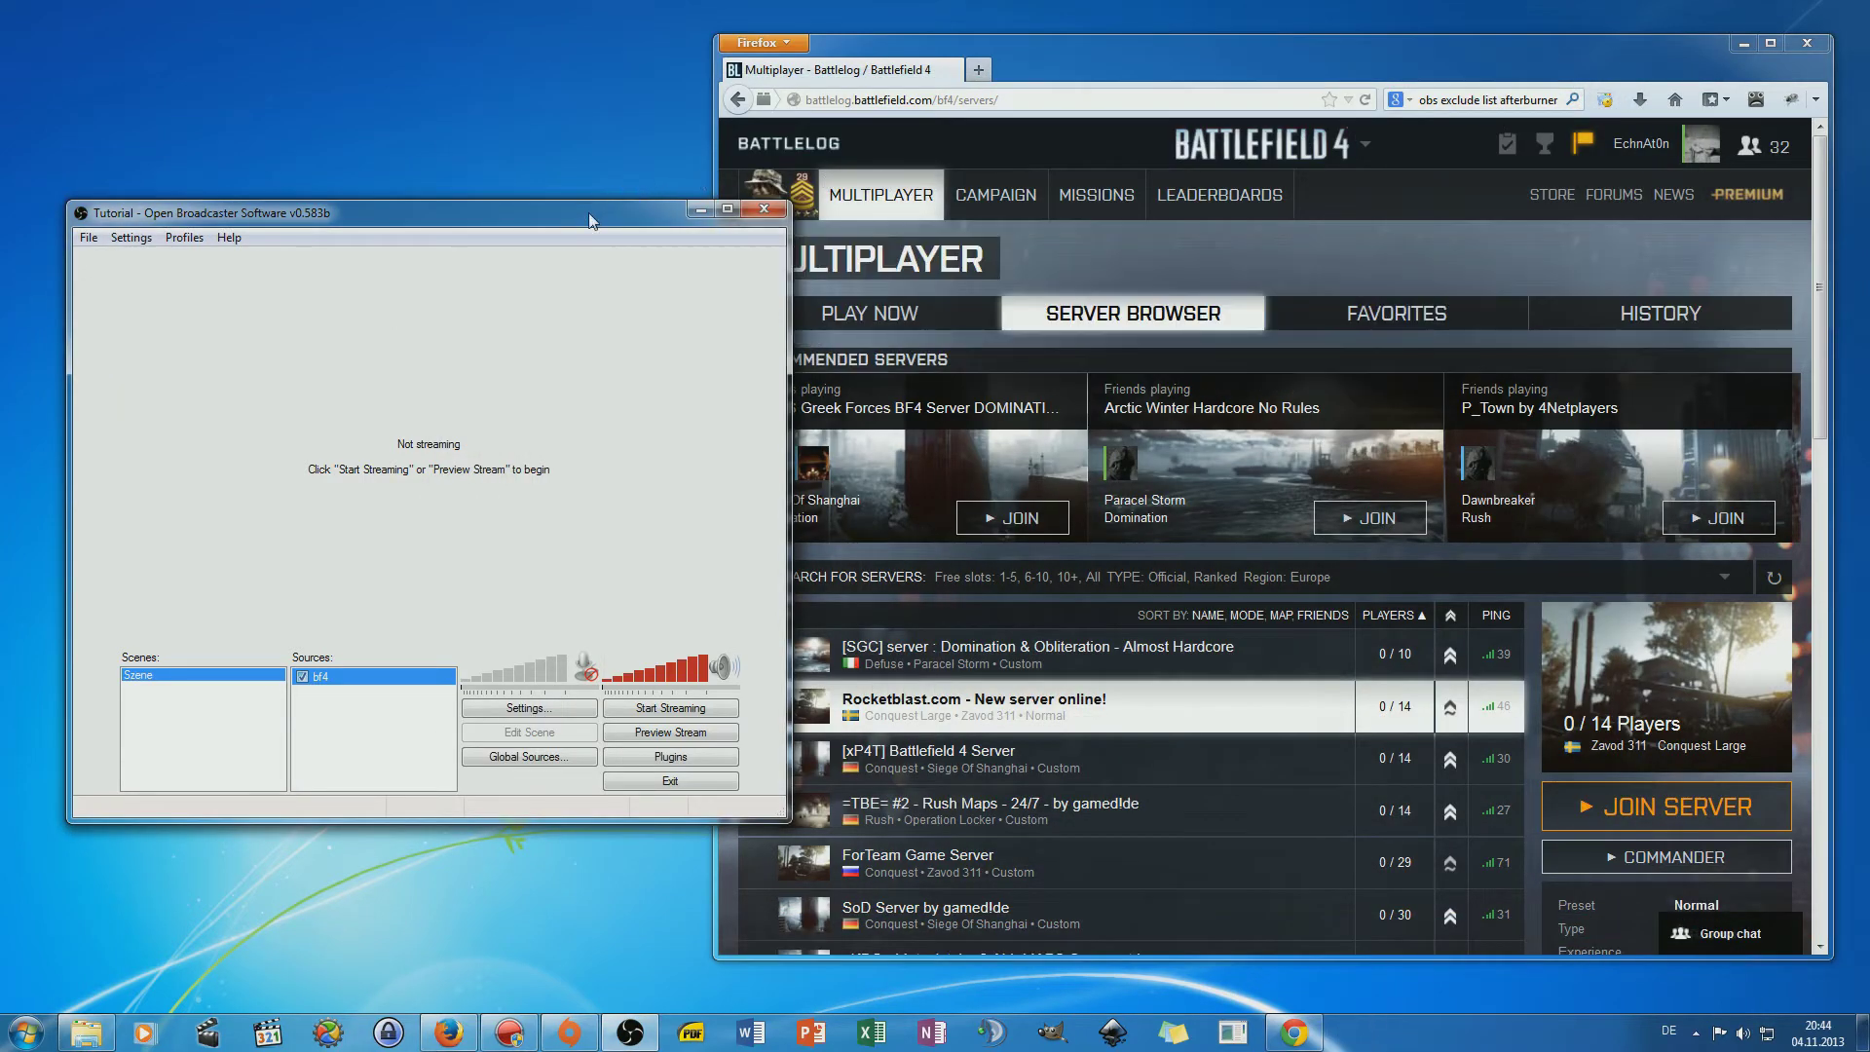
drag(589, 221, 1332, 183)
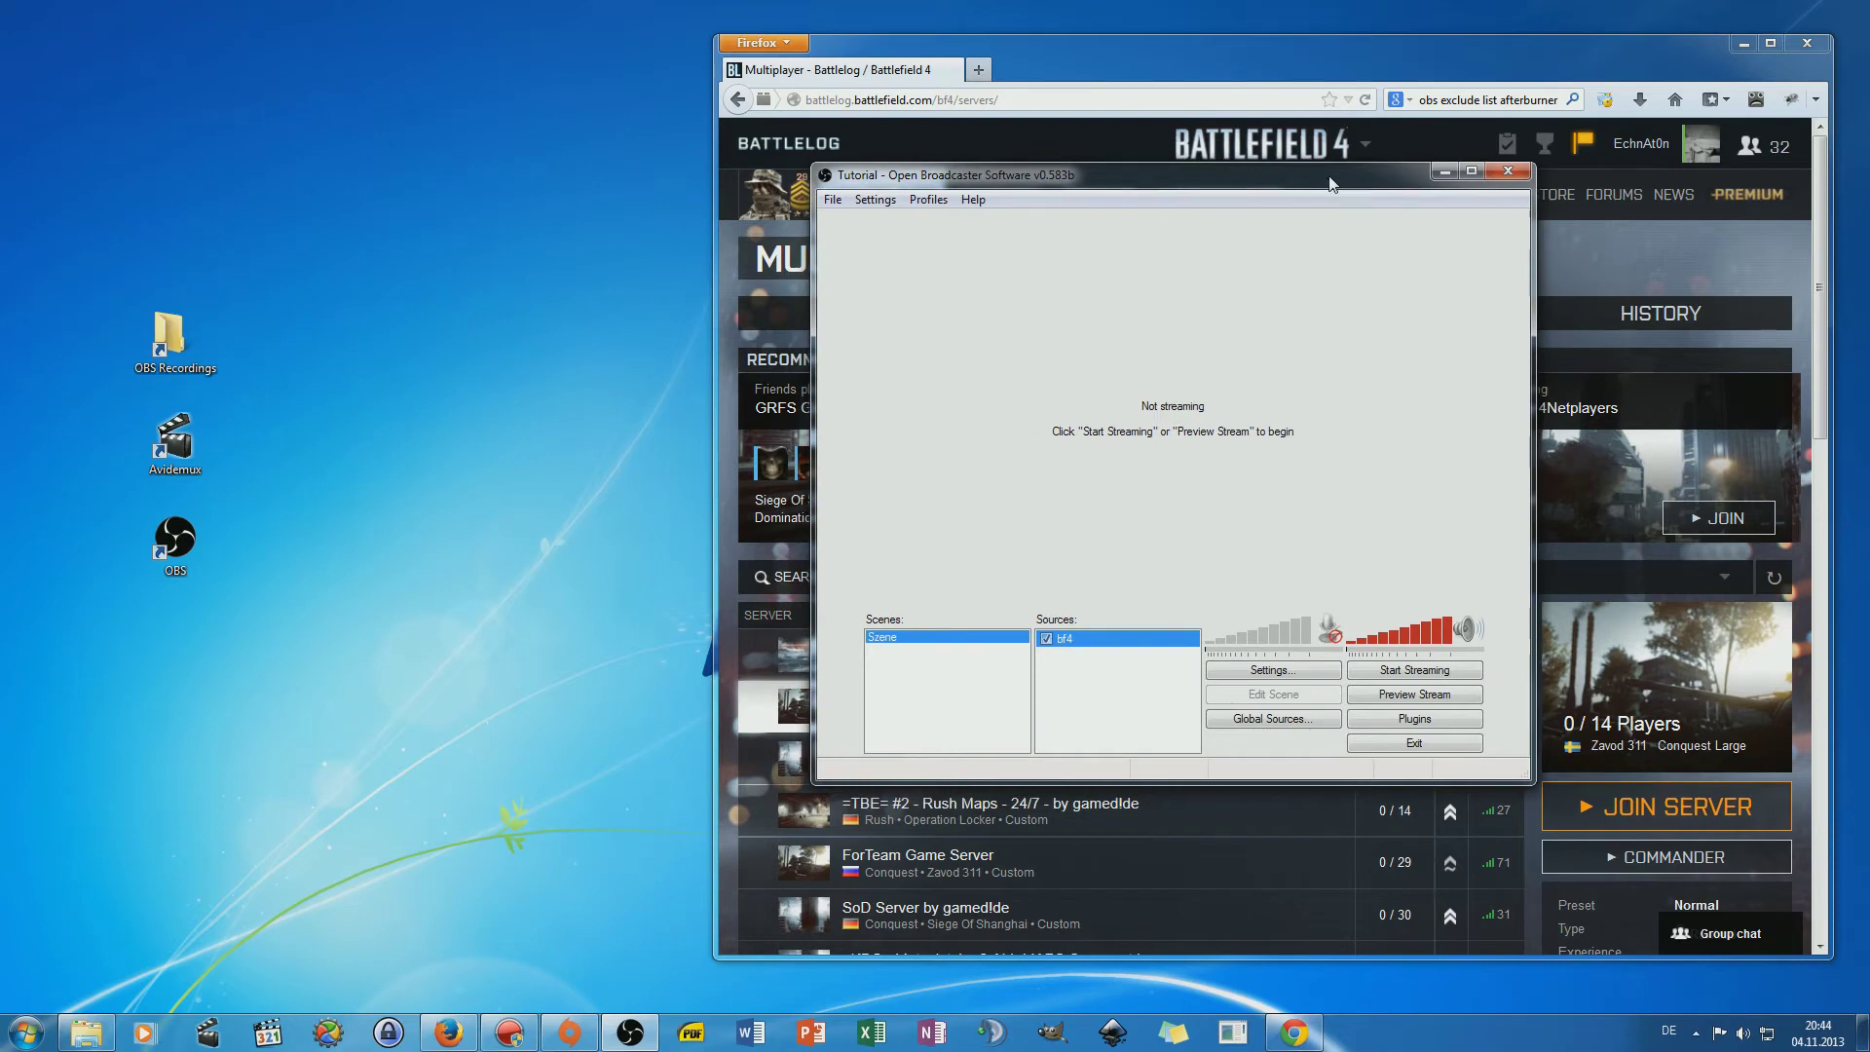
double_click(198, 343)
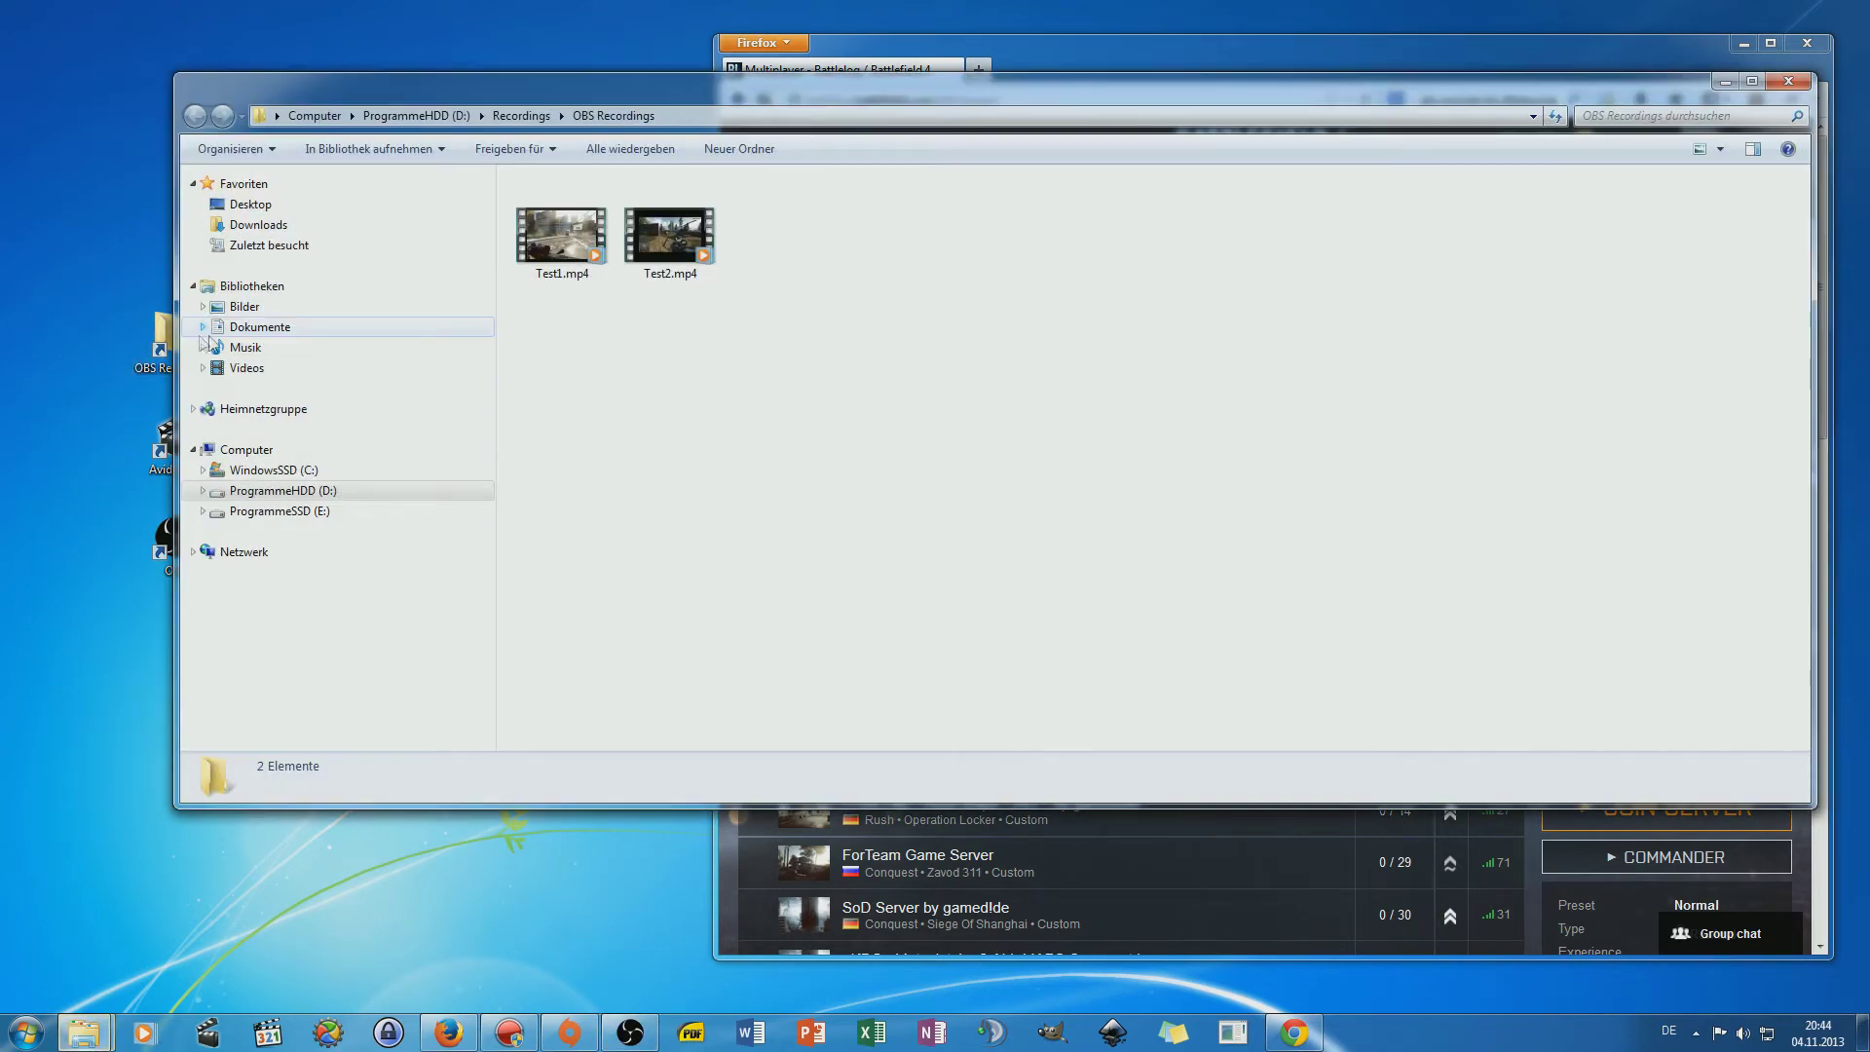
click(668, 261)
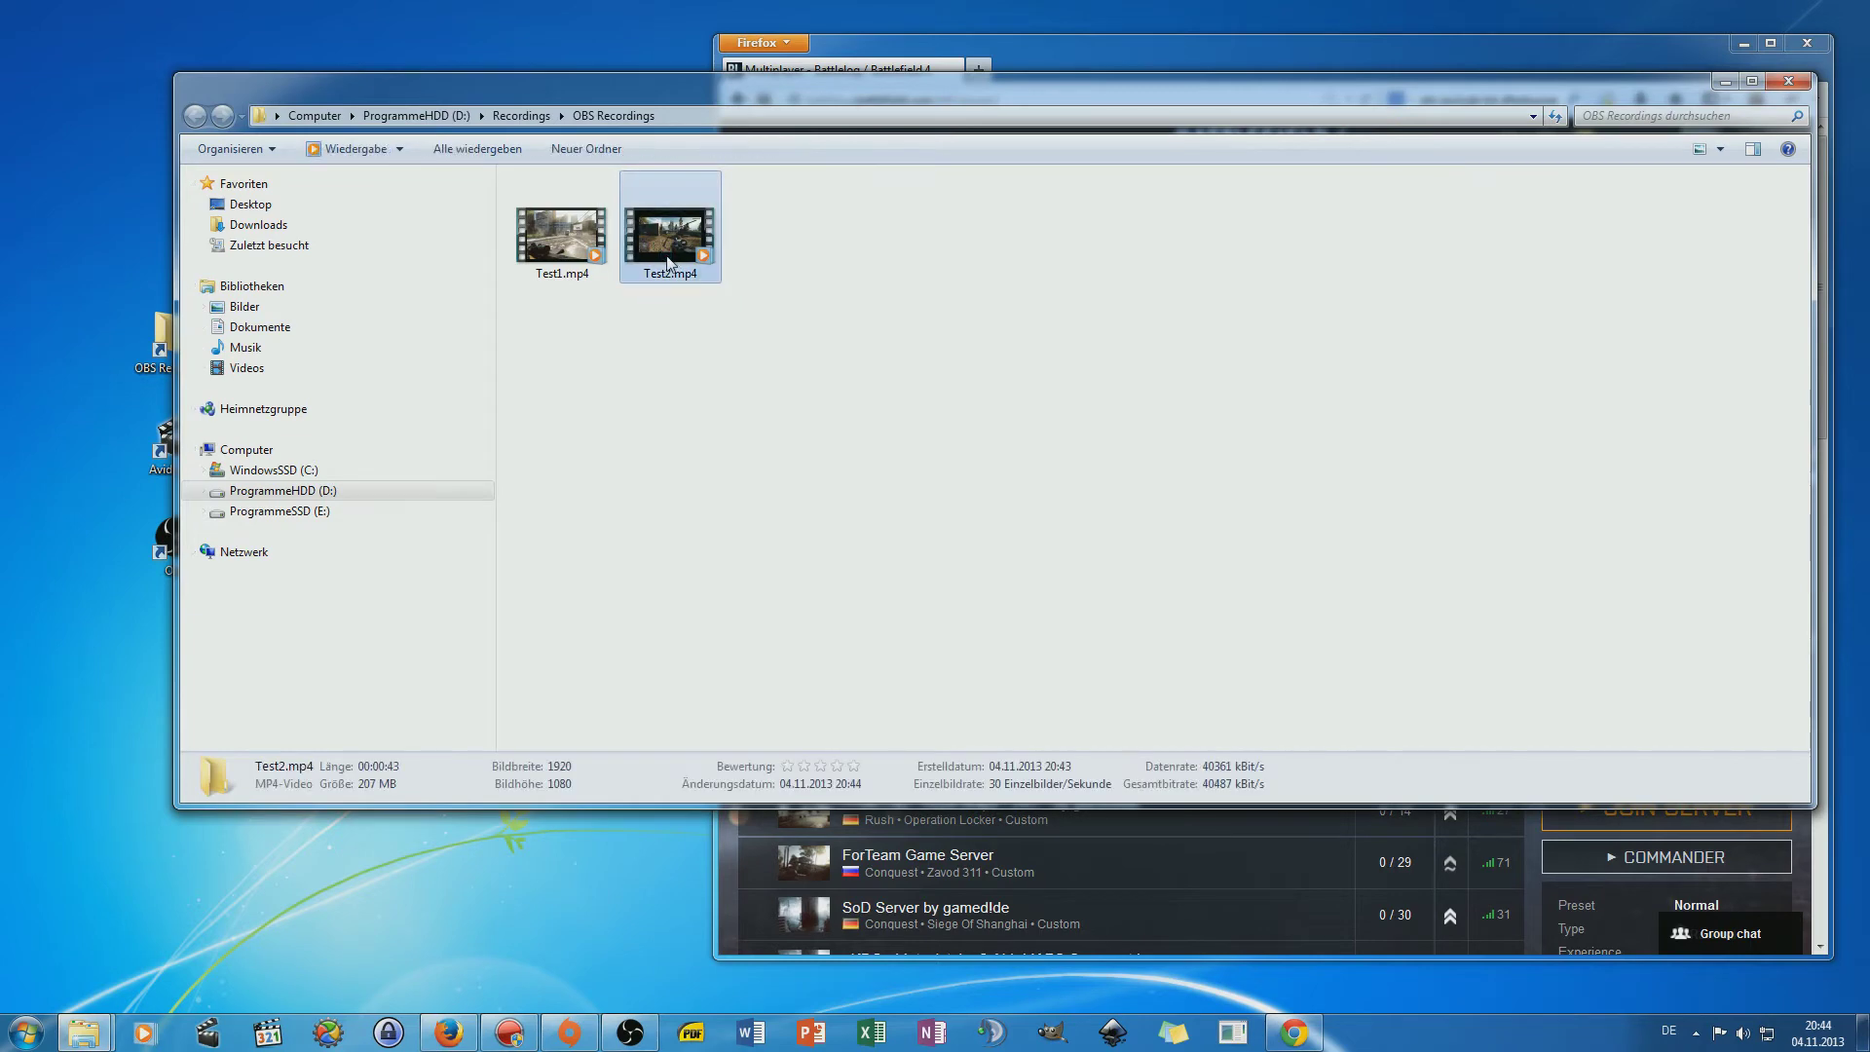
double_click(668, 261)
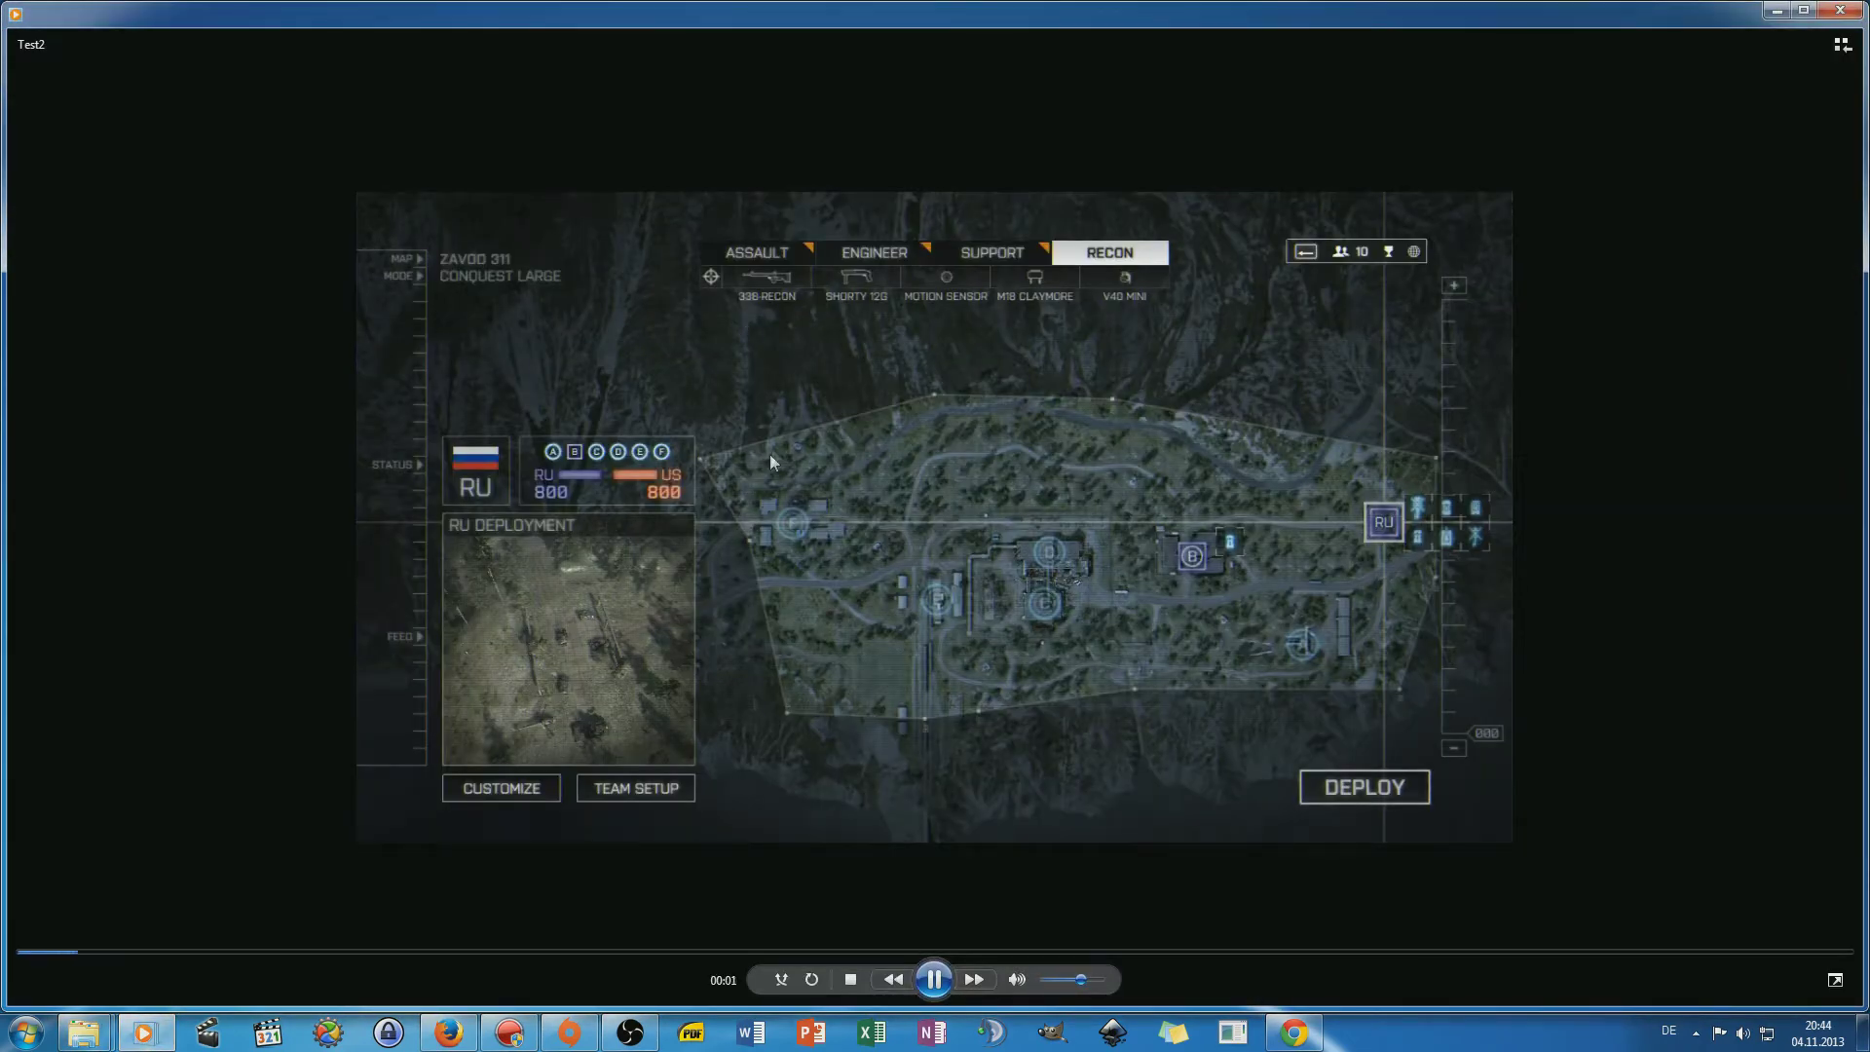
click(883, 952)
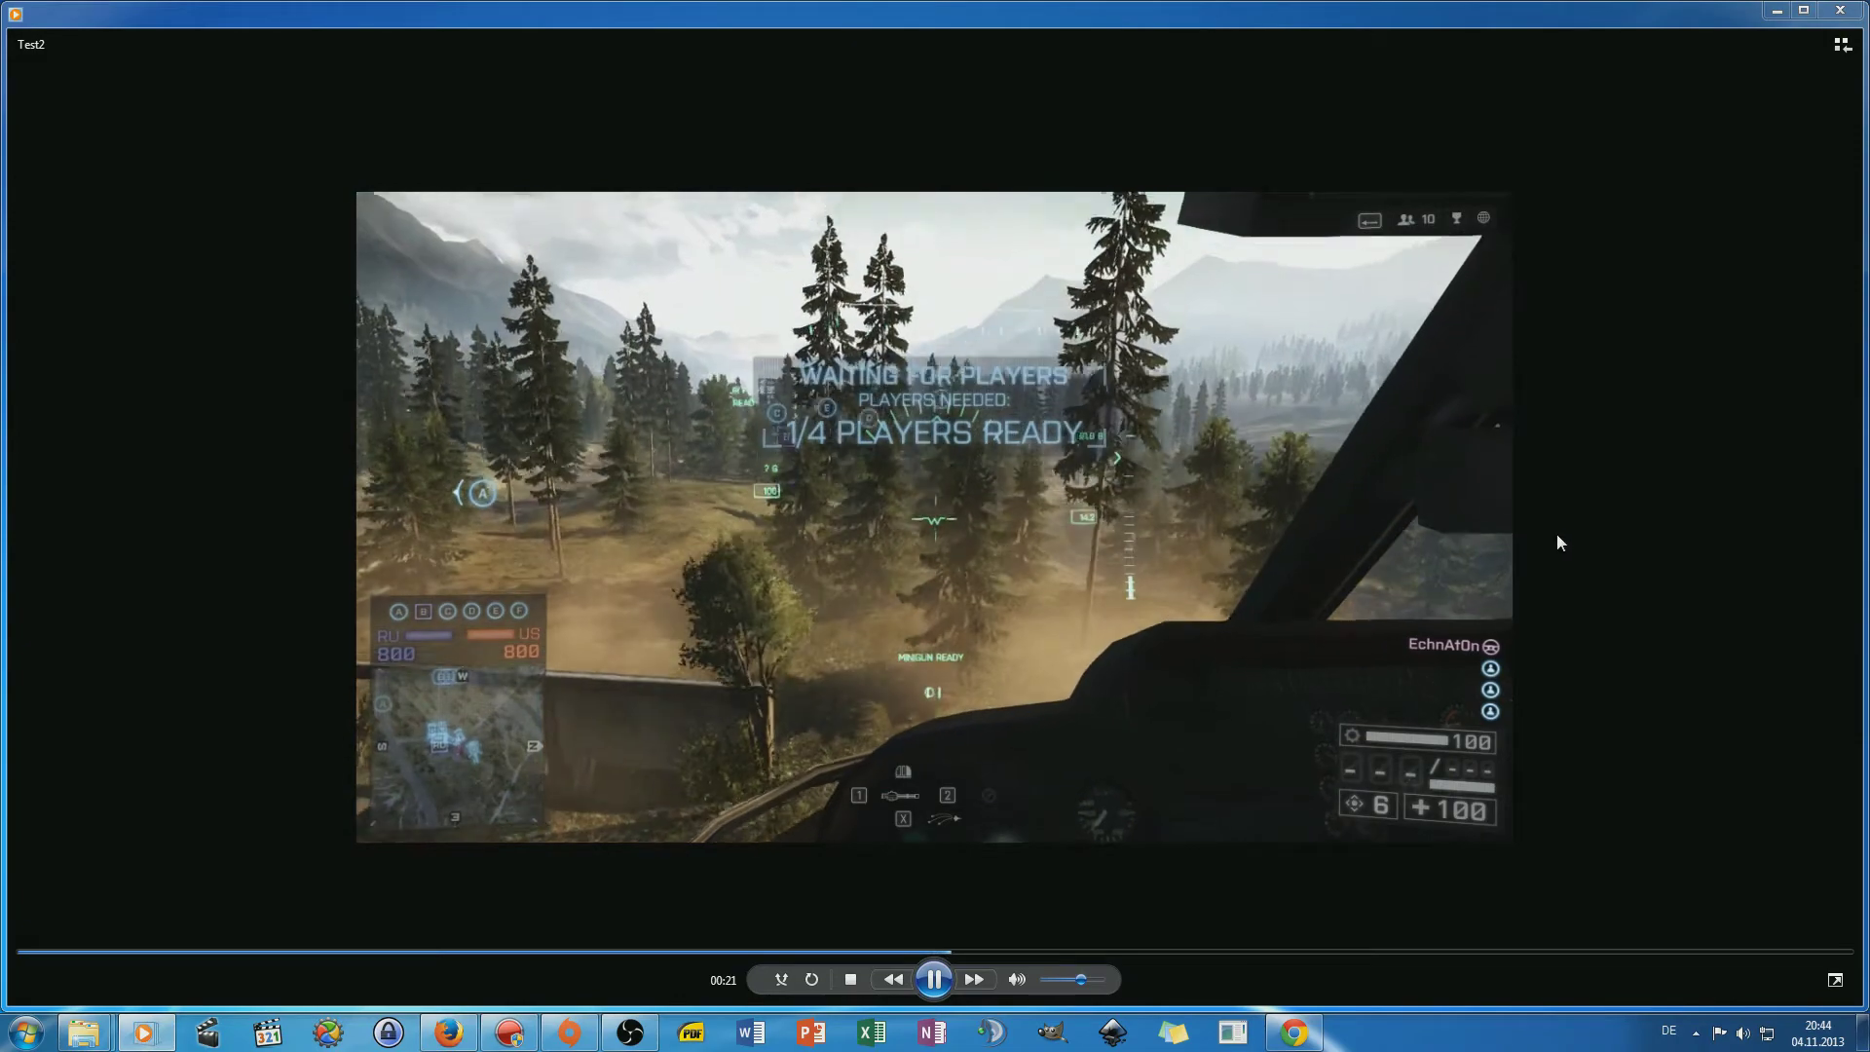
Close the video player, clear the OBS and Firefox windows off the desktop, and narrow and center the OBS Recordings folder window.
click(1837, 11)
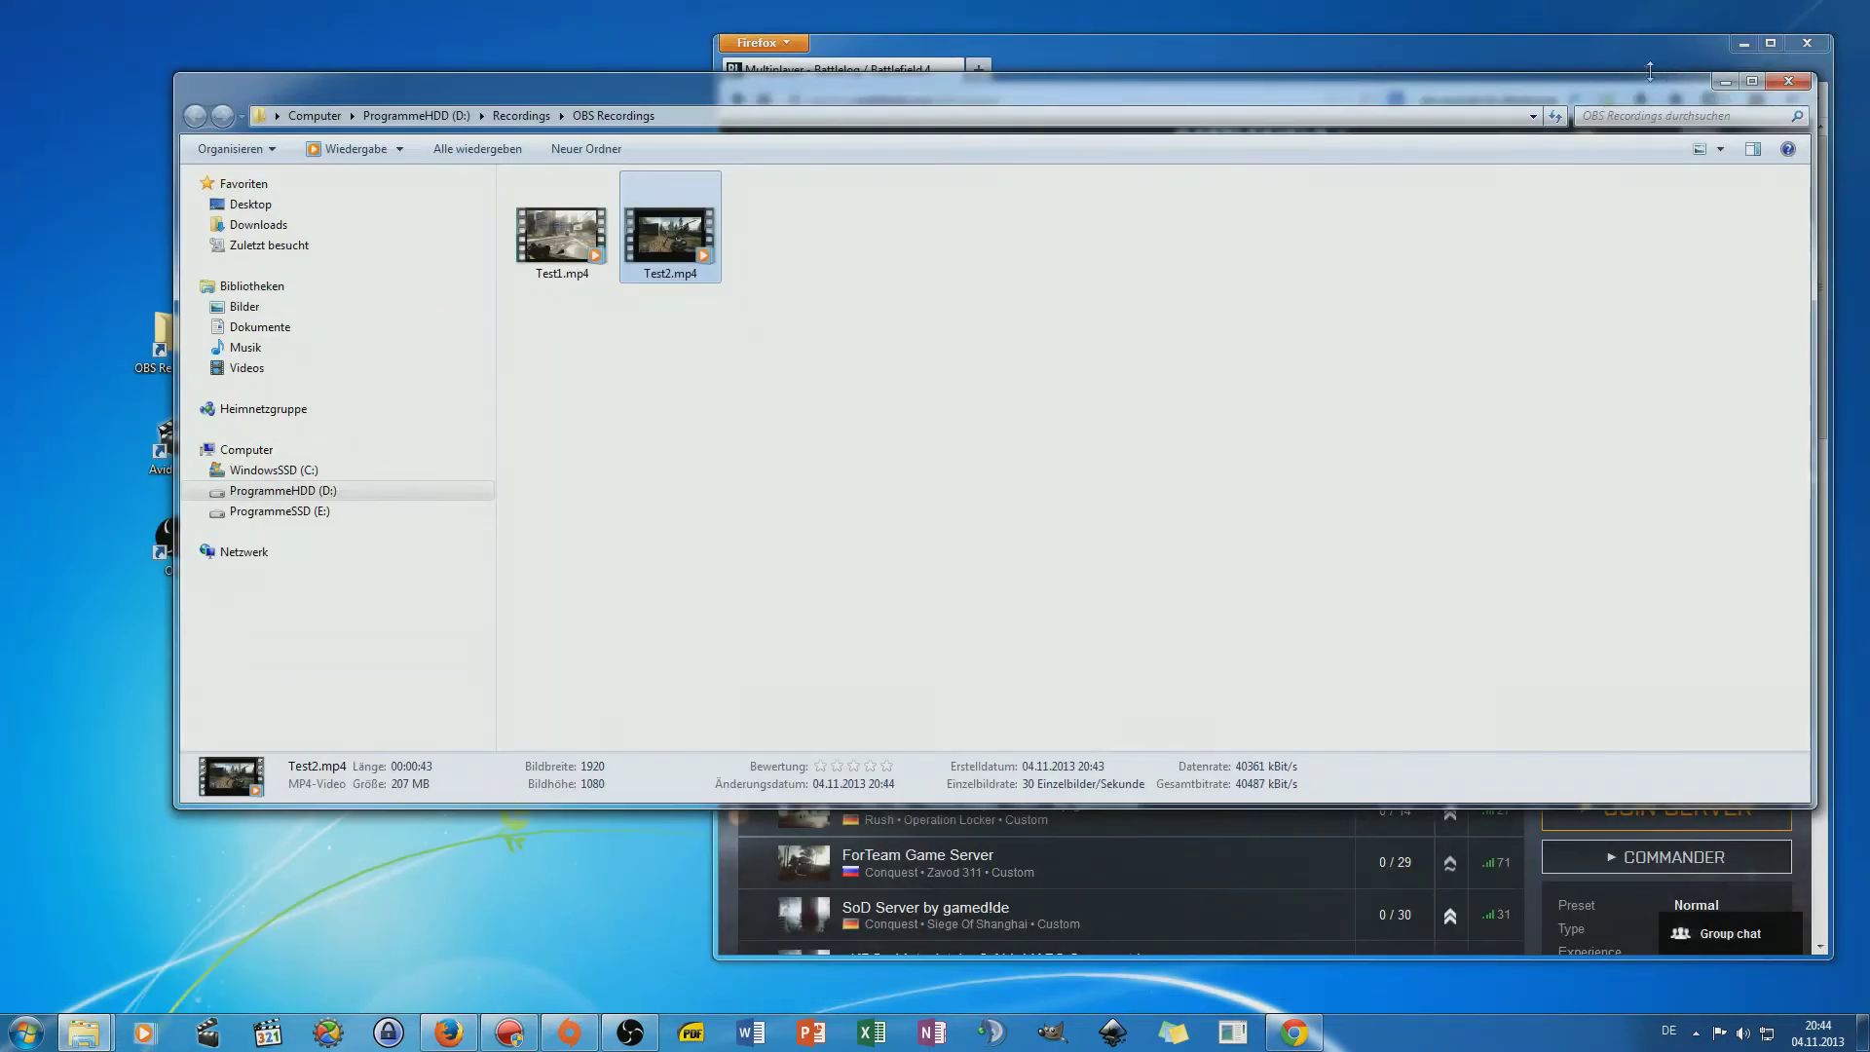
drag(176, 343, 1089, 343)
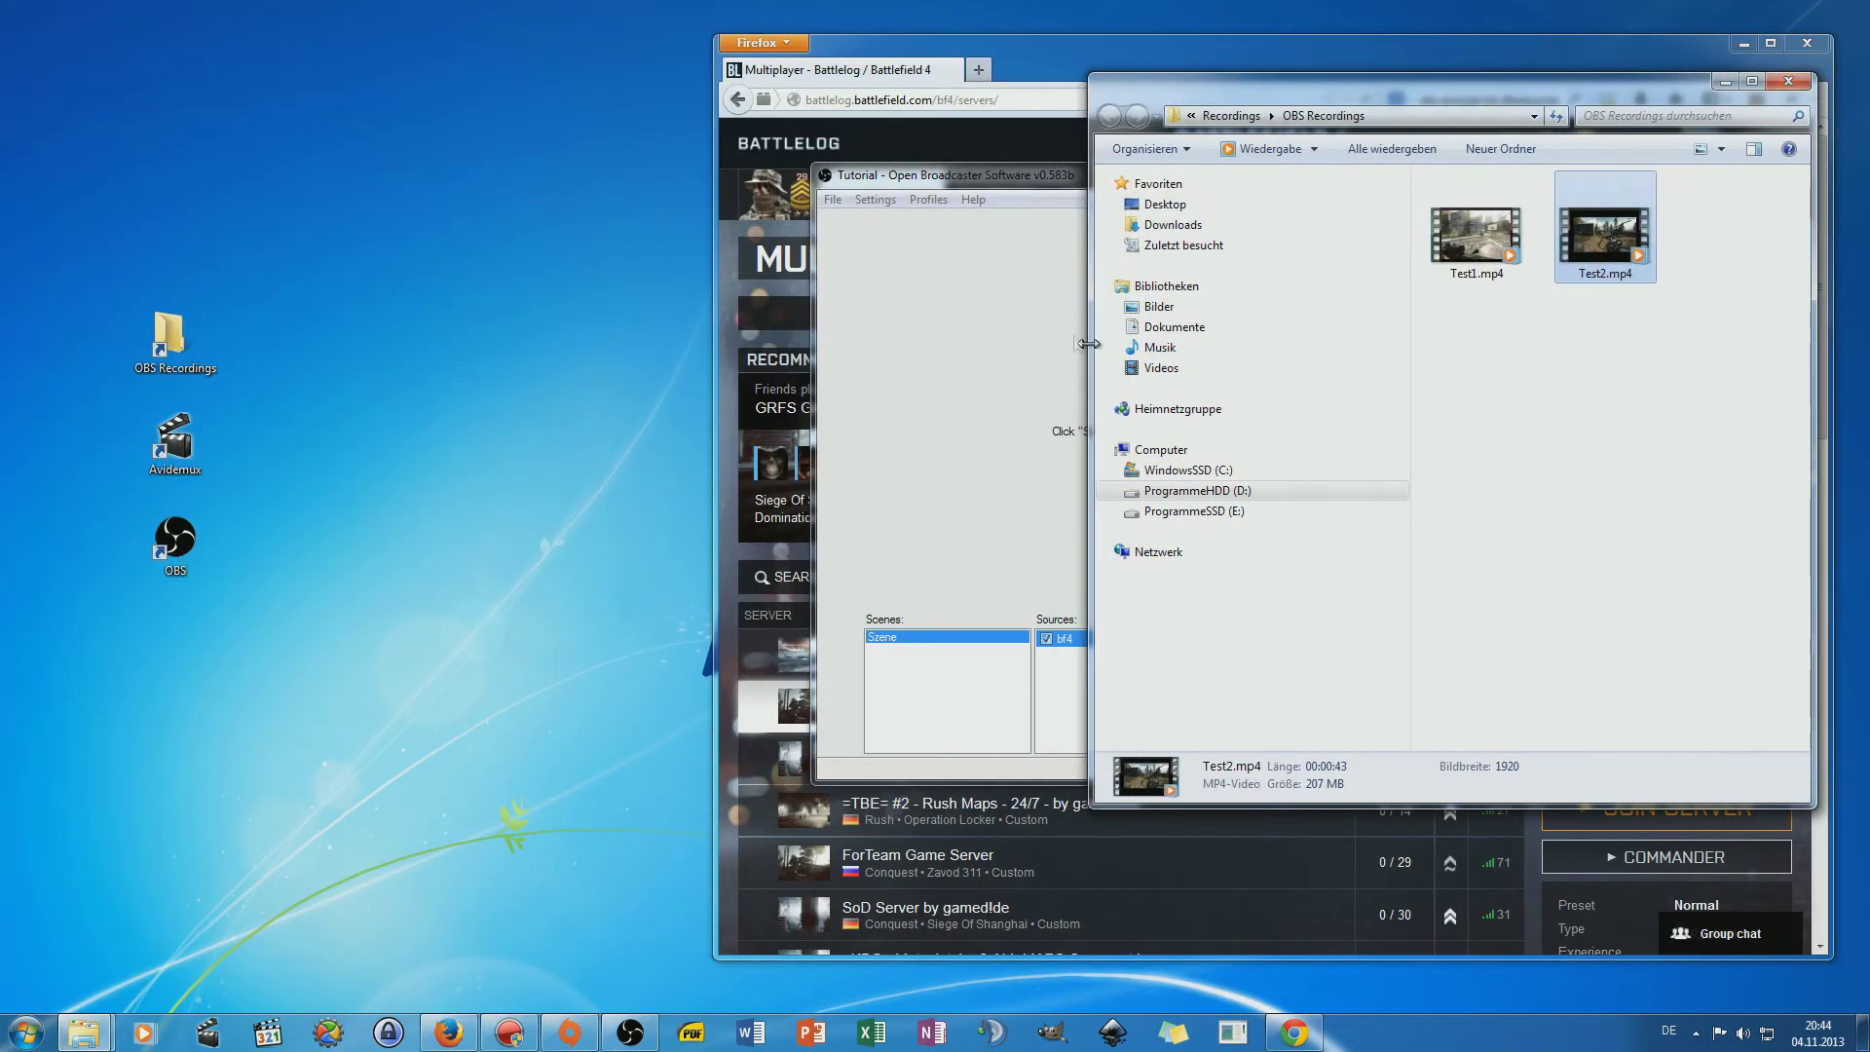
click(1004, 324)
click(1450, 175)
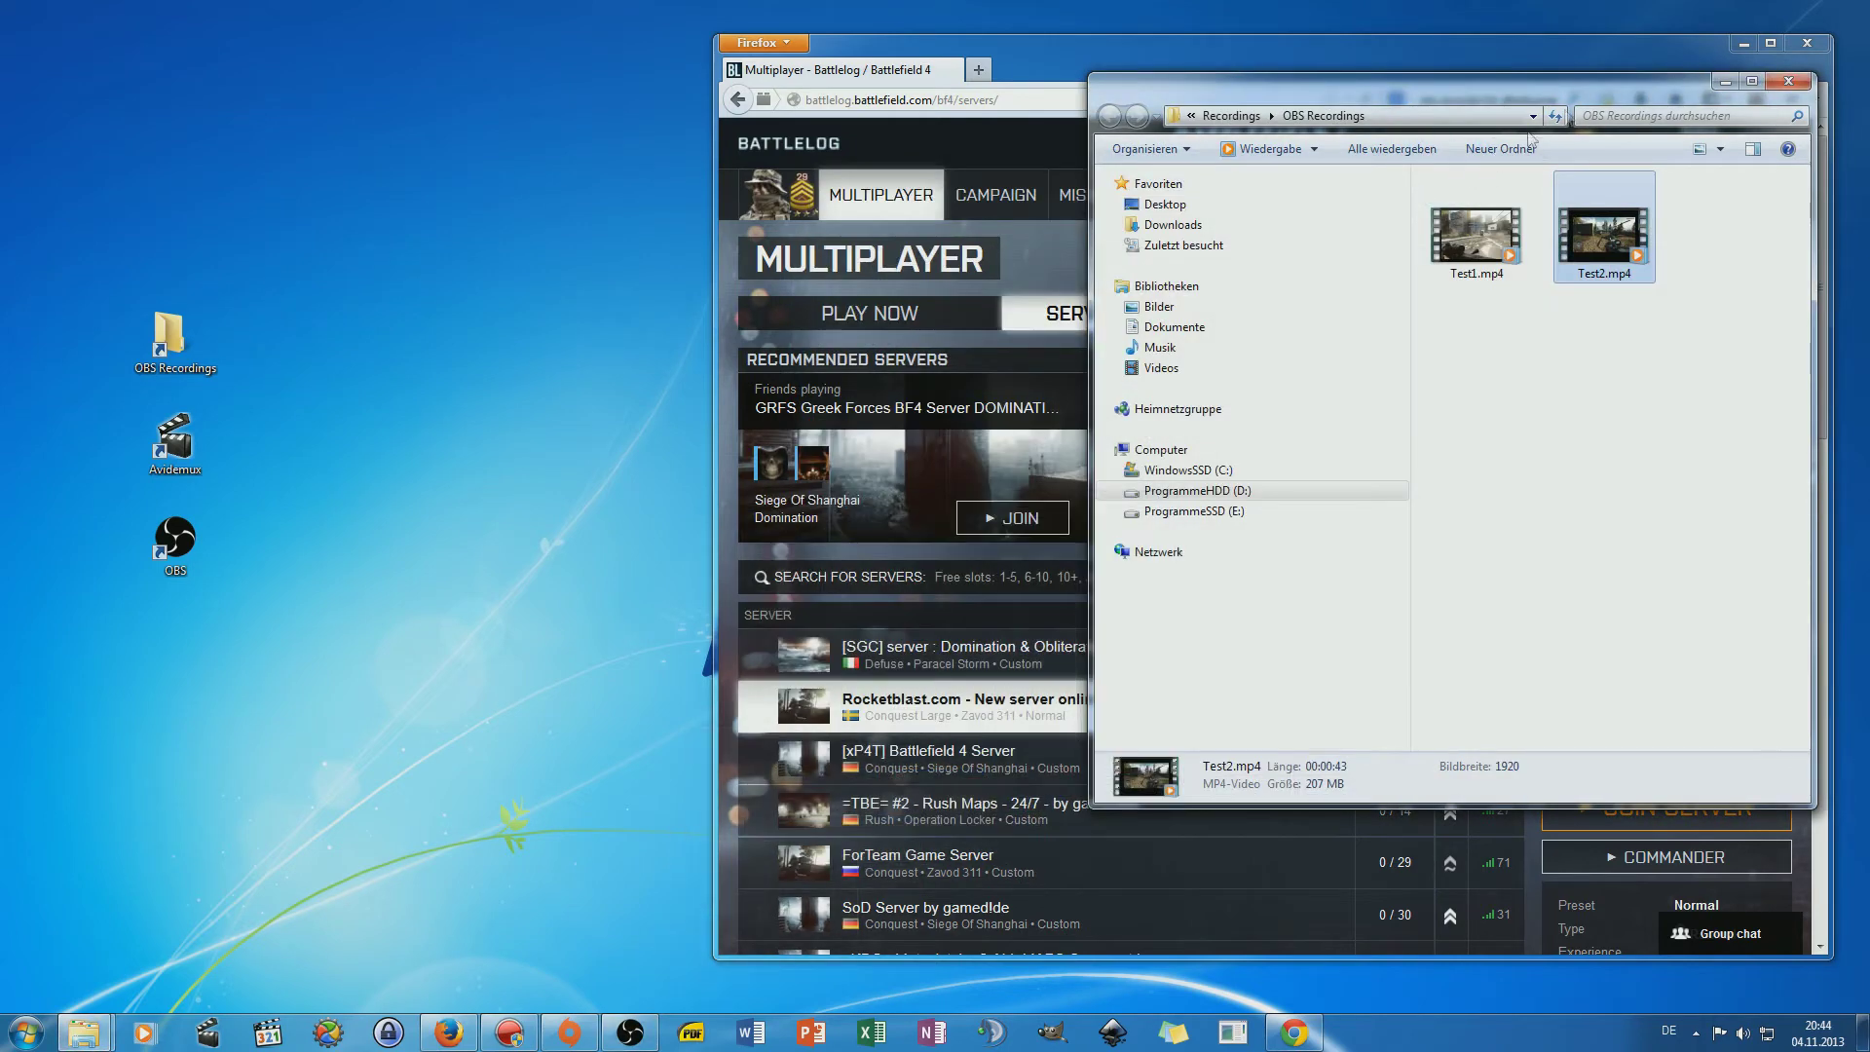
click(1743, 43)
drag(1489, 92, 1033, 95)
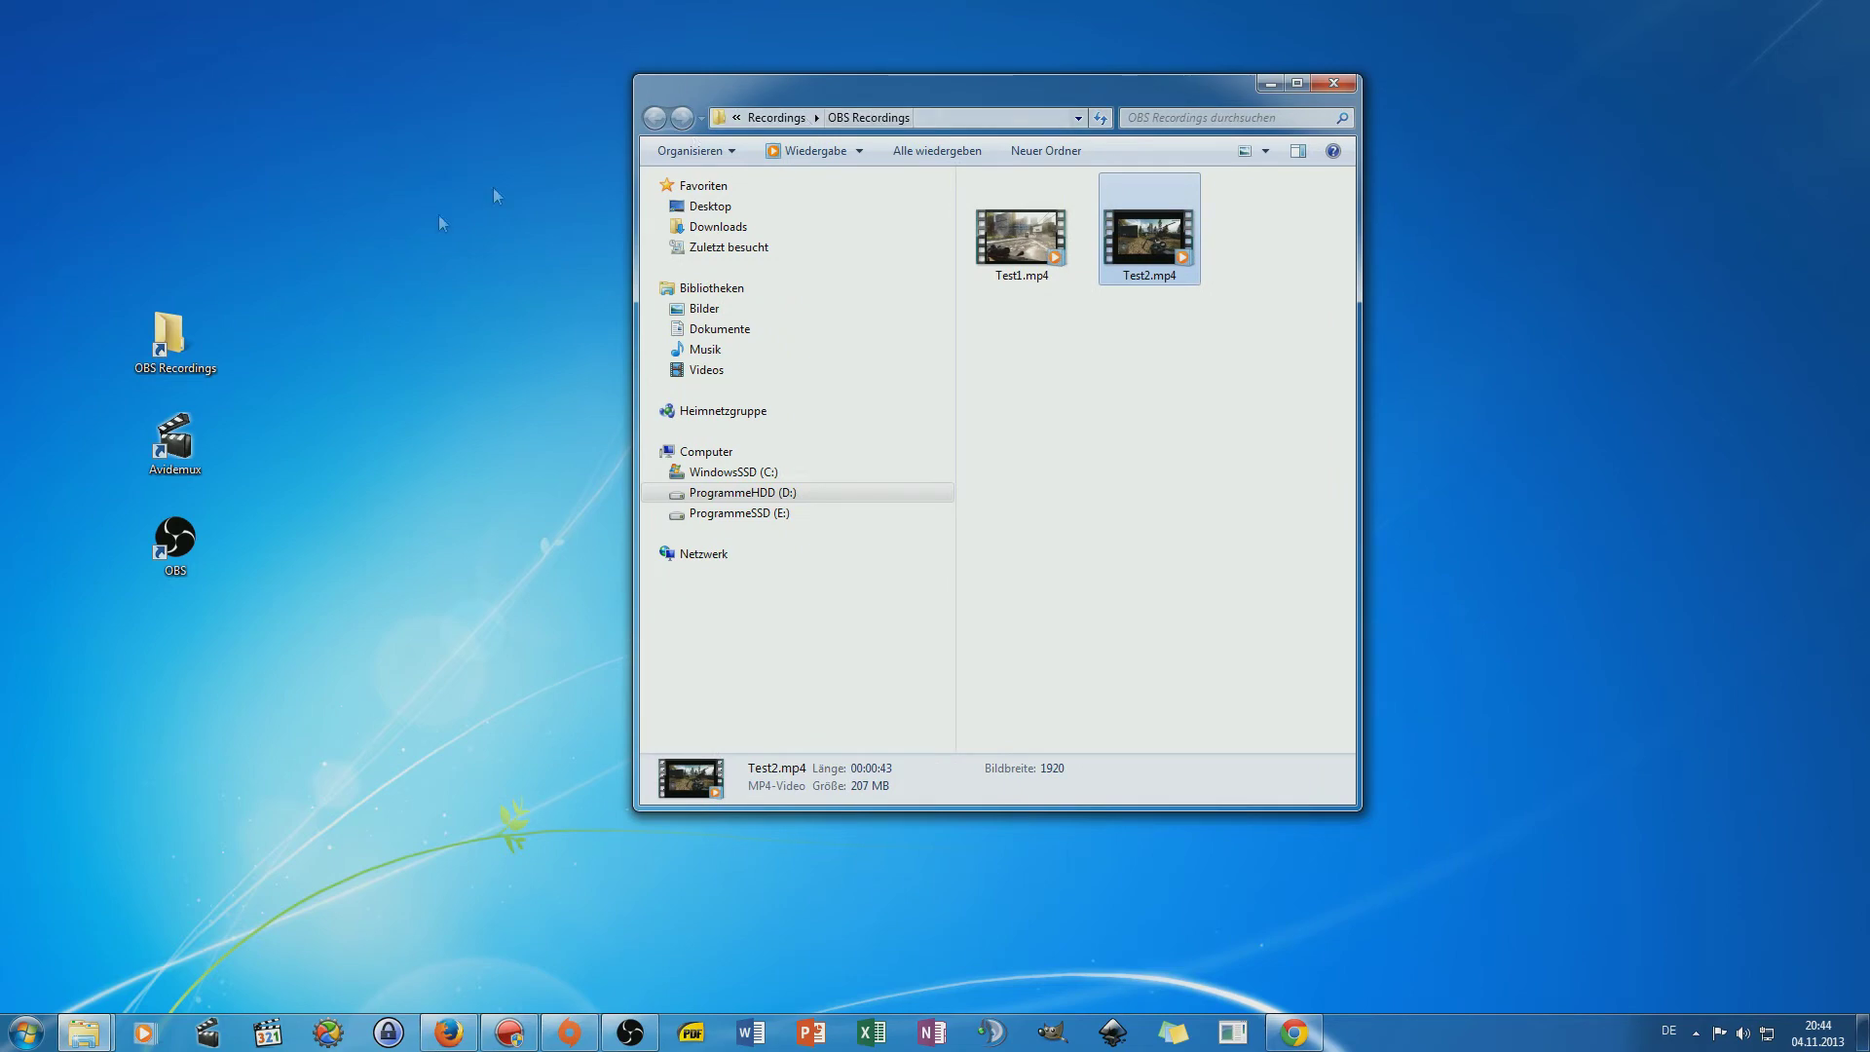
Launch Avidemux, load Test2.mp4 from the OBS Recordings folder into it, and set the output format to MP4 Muxer.
click(192, 466)
double_click(190, 466)
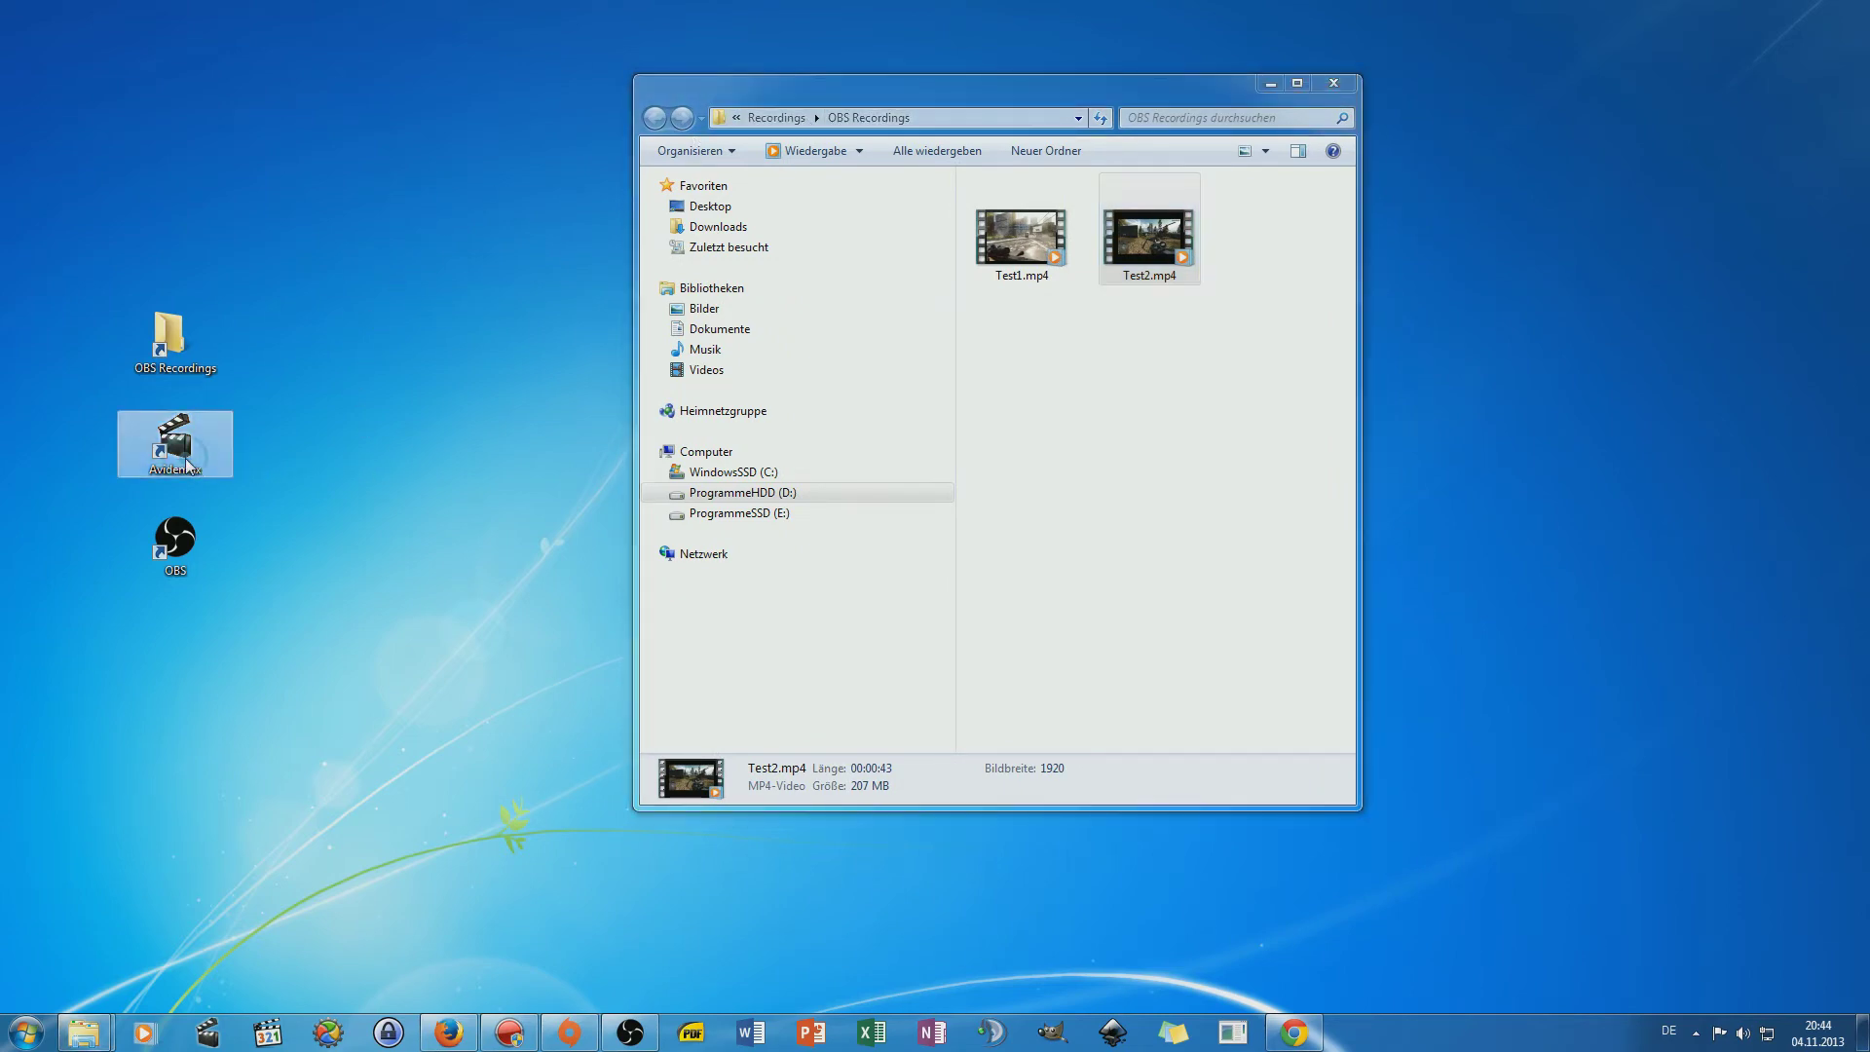
drag(913, 243, 505, 183)
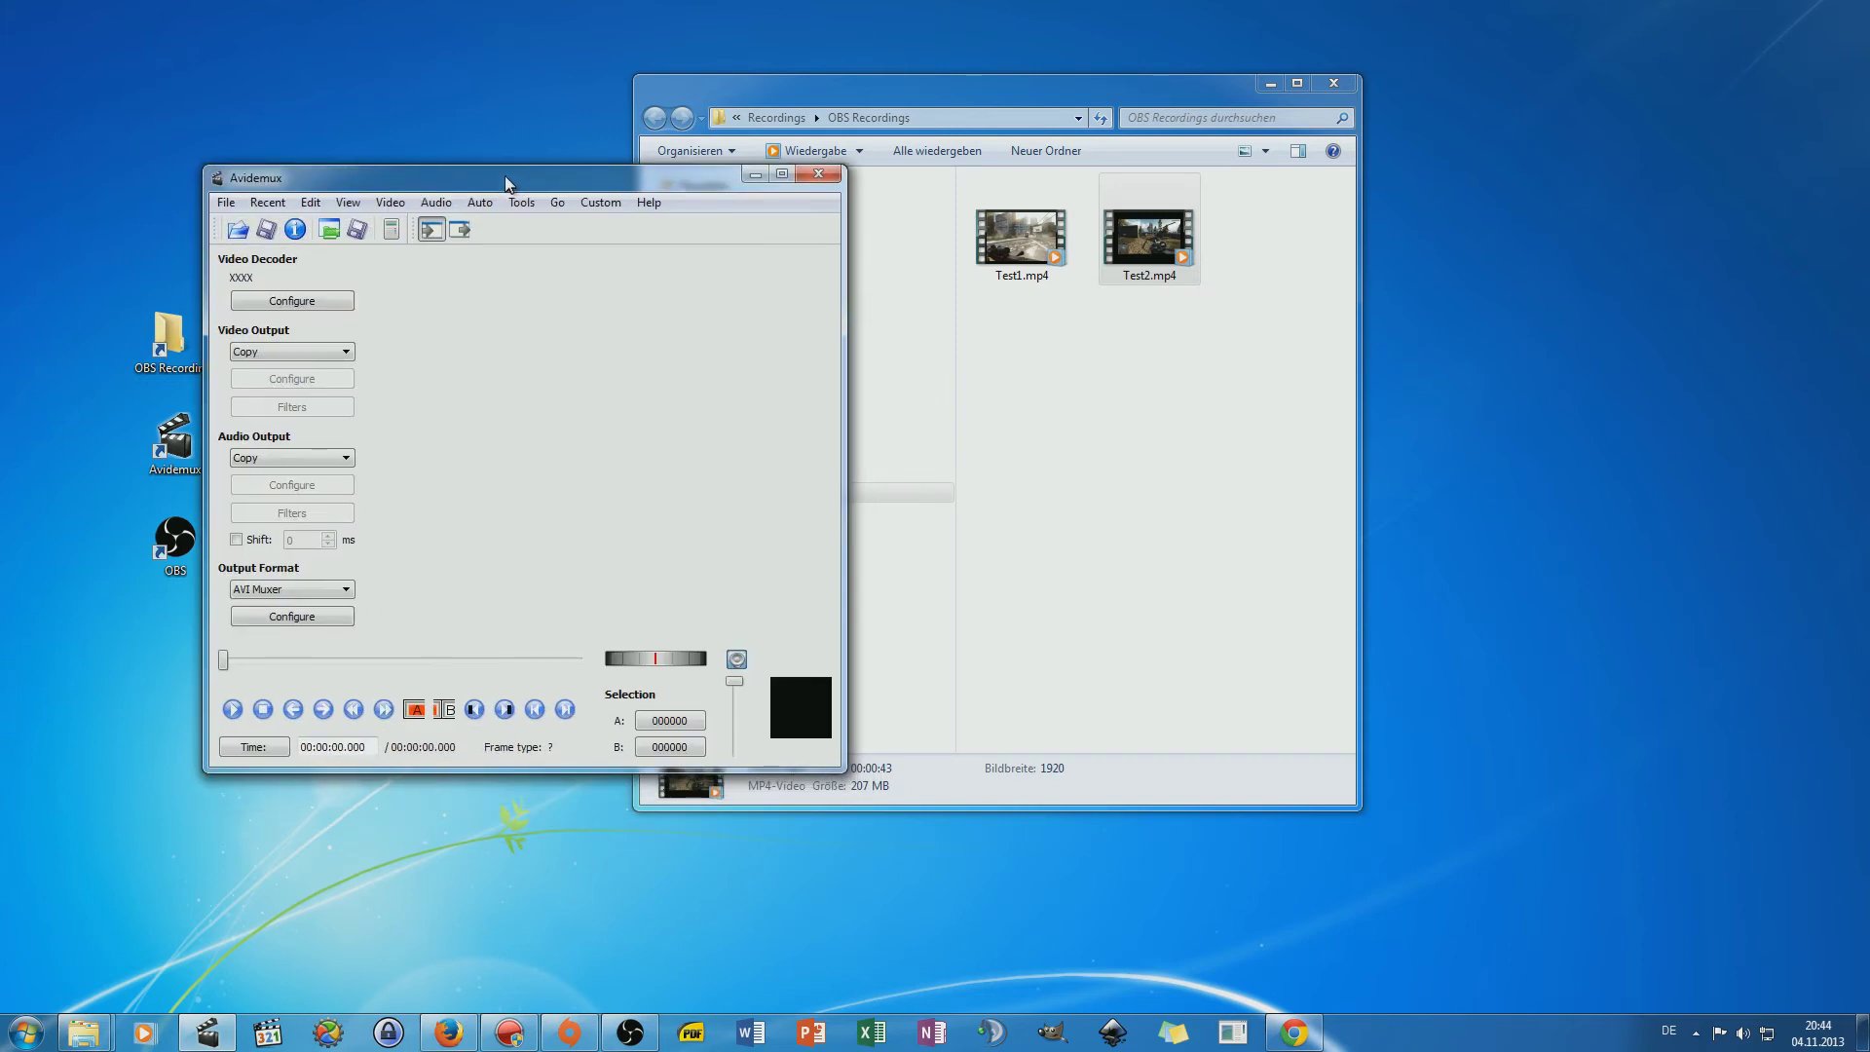
drag(1149, 239, 585, 396)
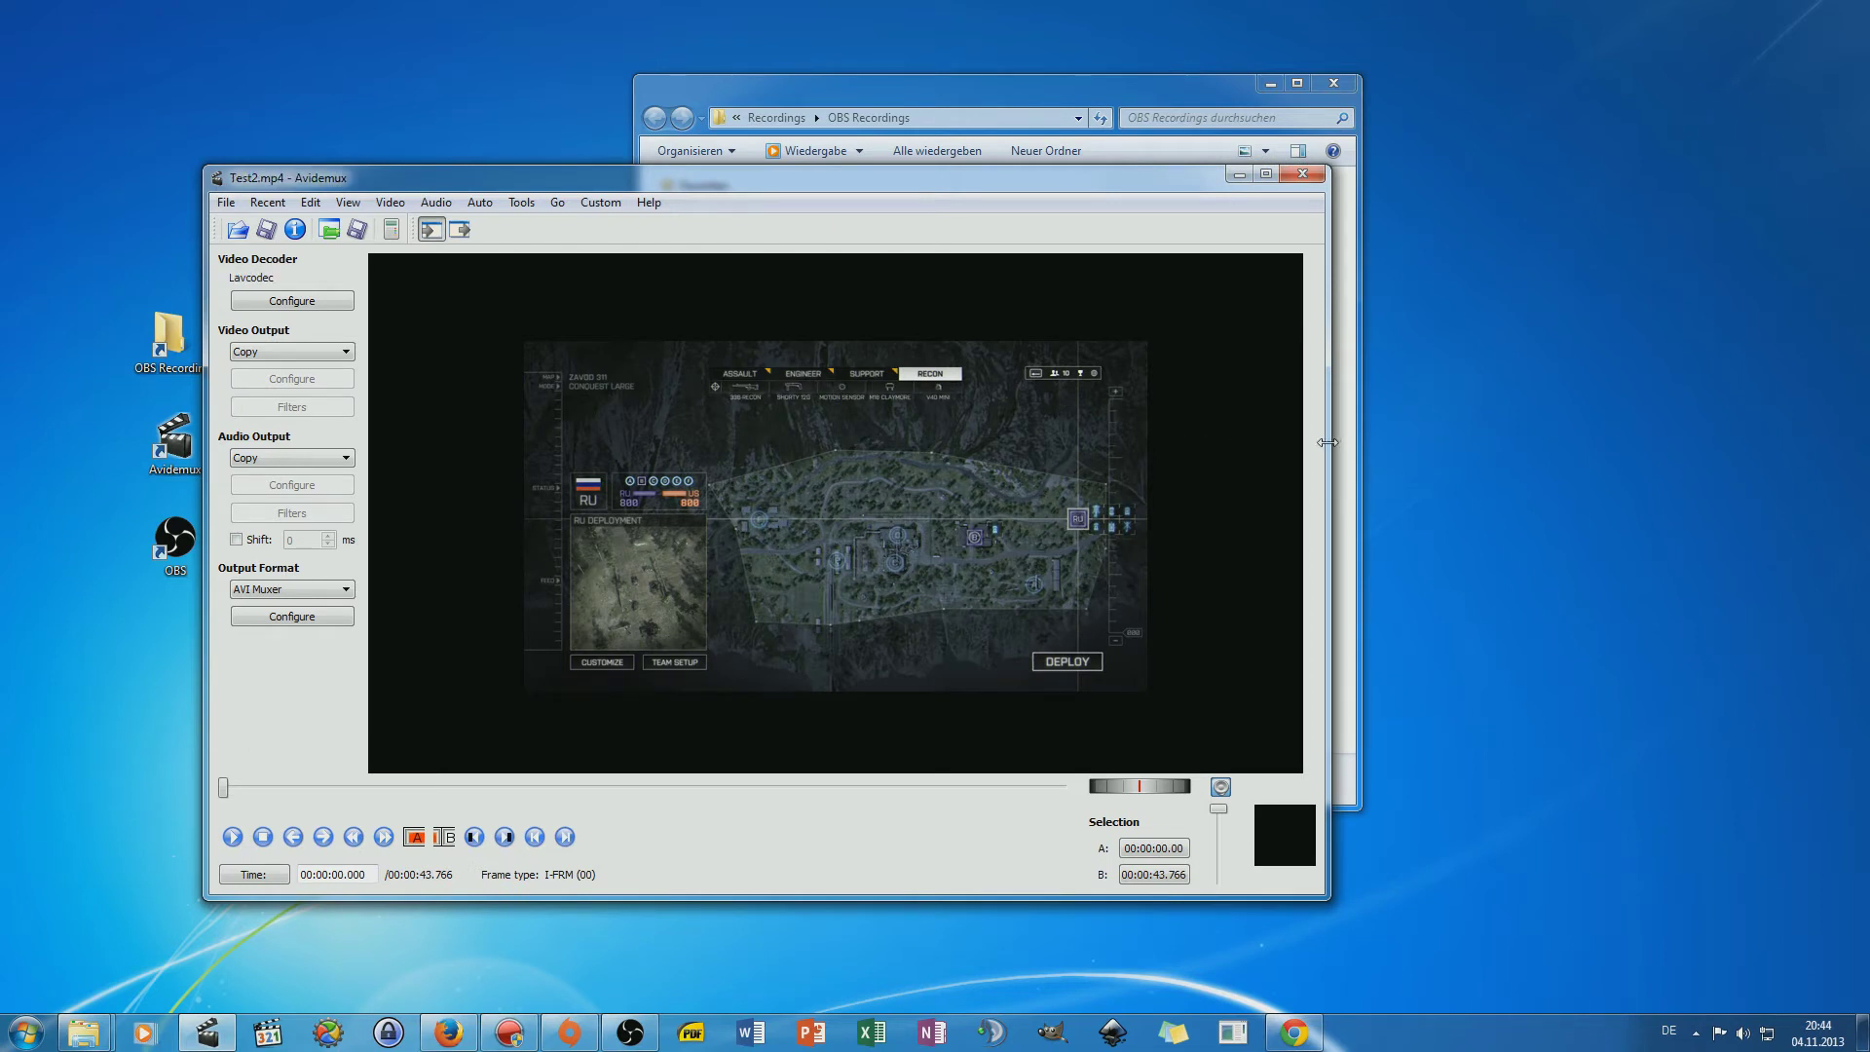
drag(1331, 440, 1384, 447)
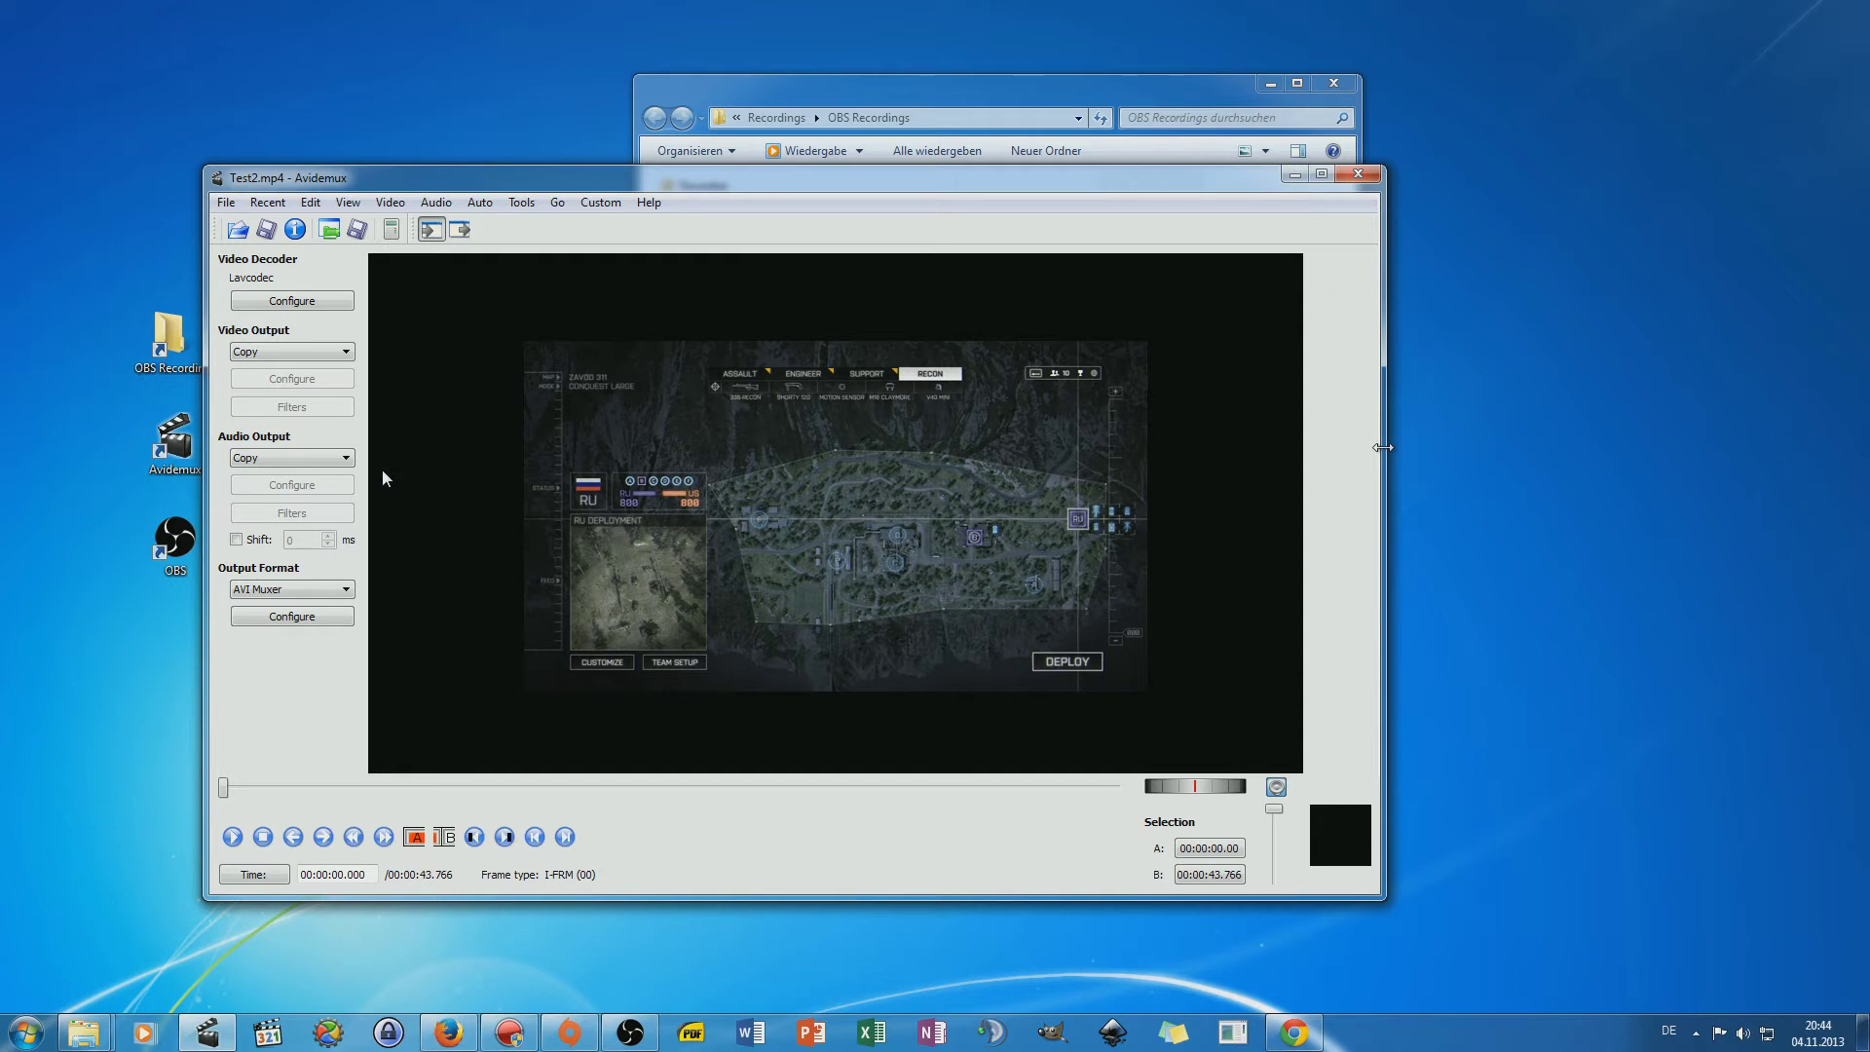
click(268, 591)
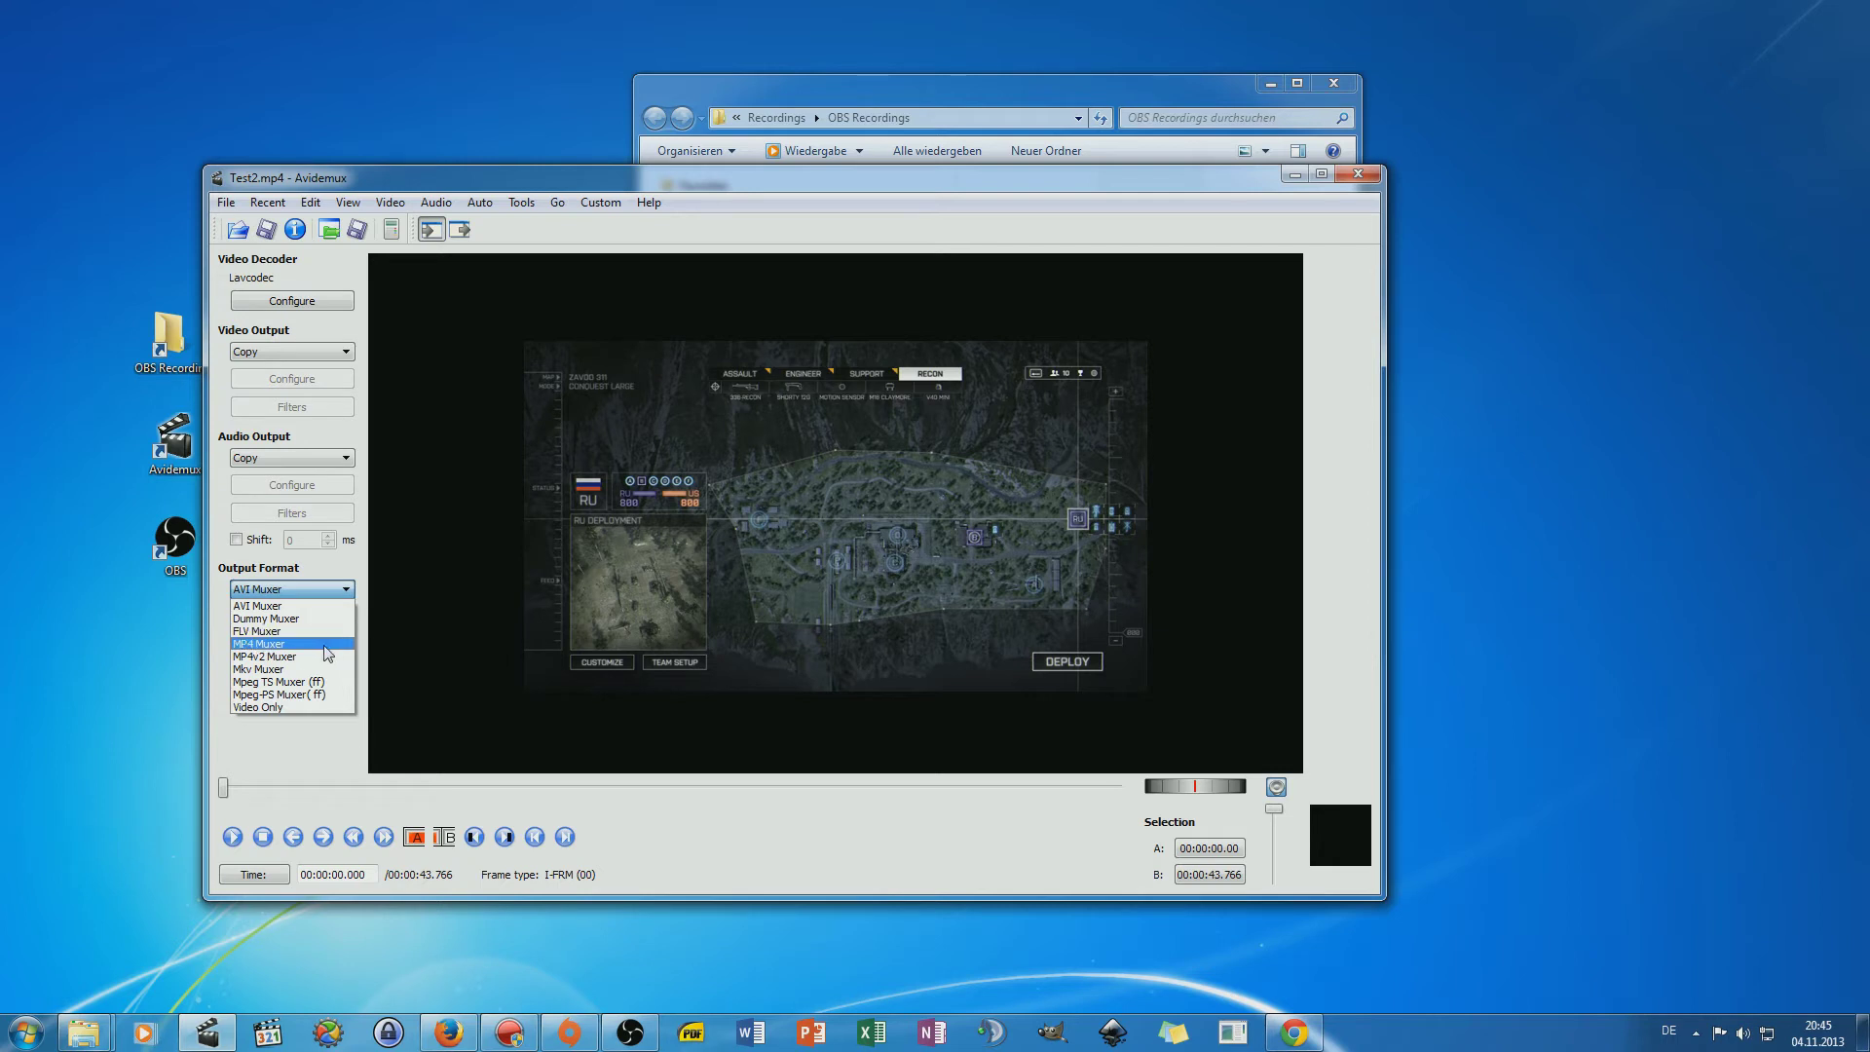
click(326, 644)
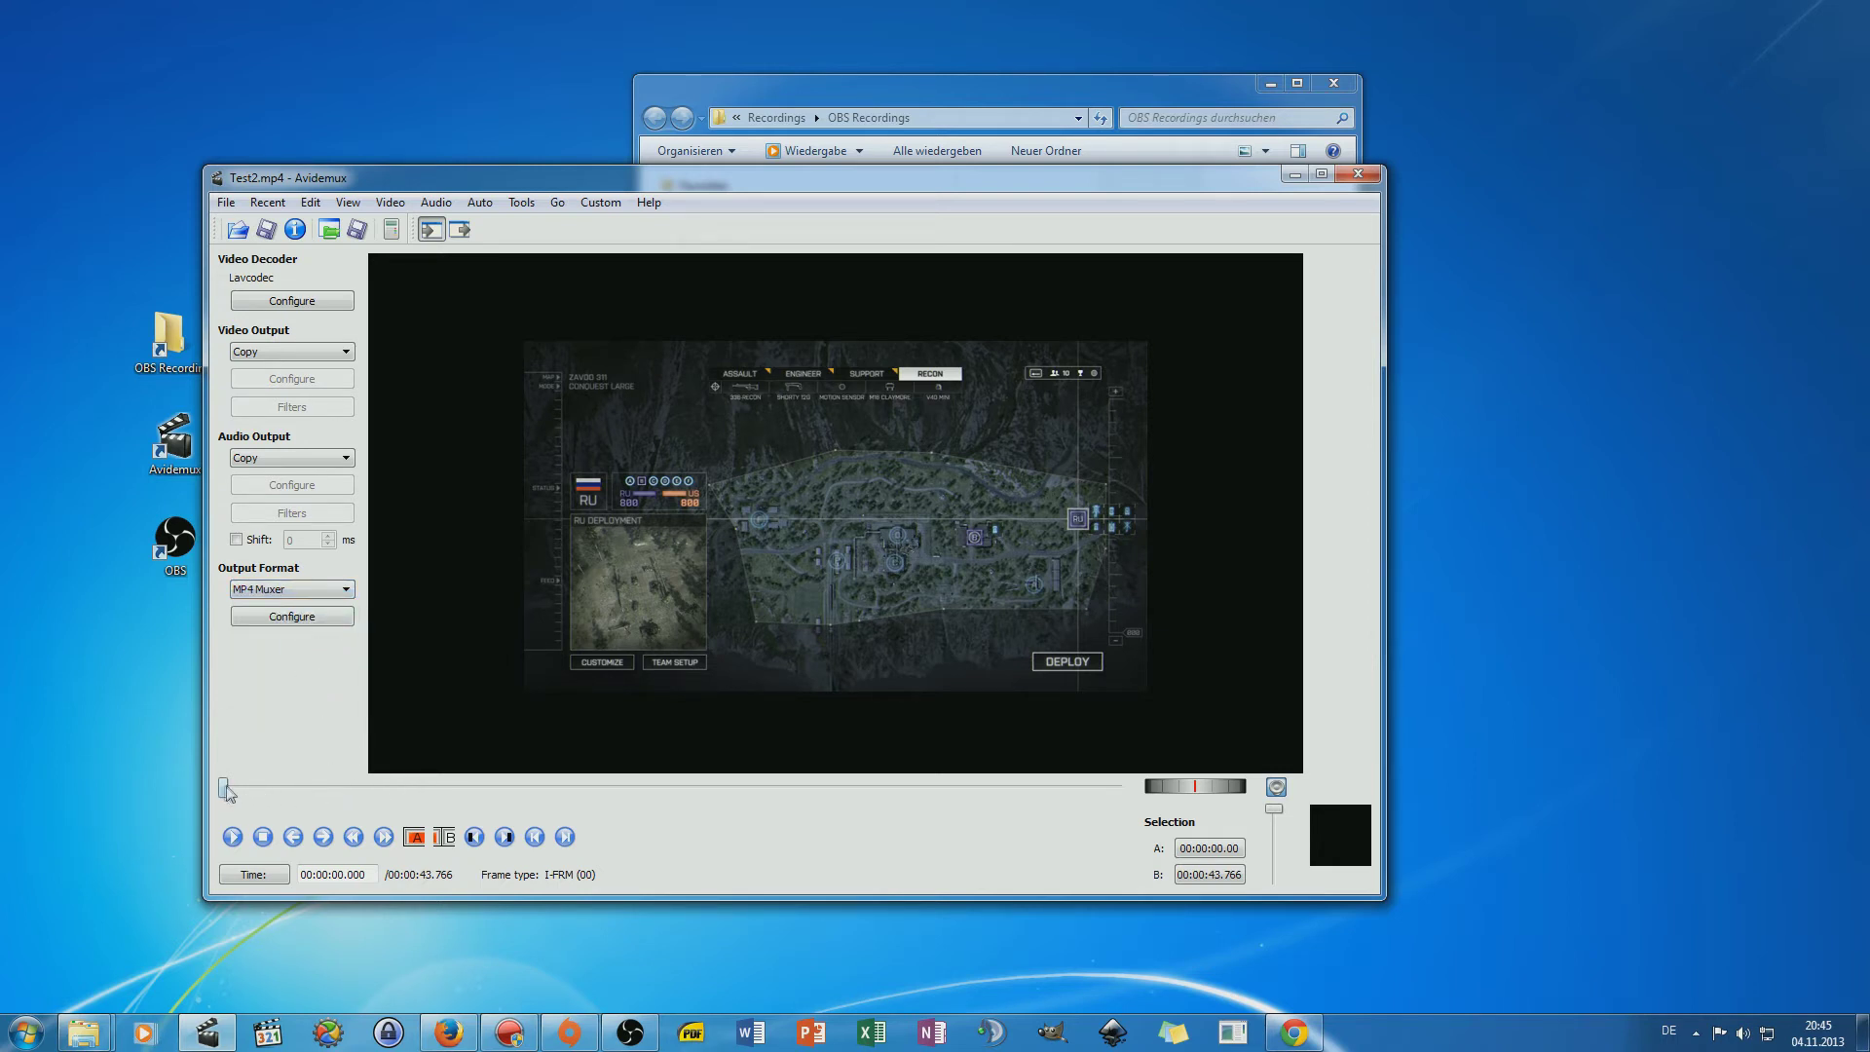
Advance through Test2.mp4 to the helicopter flight and stop playback at about 29 seconds.
drag(225, 787, 295, 789)
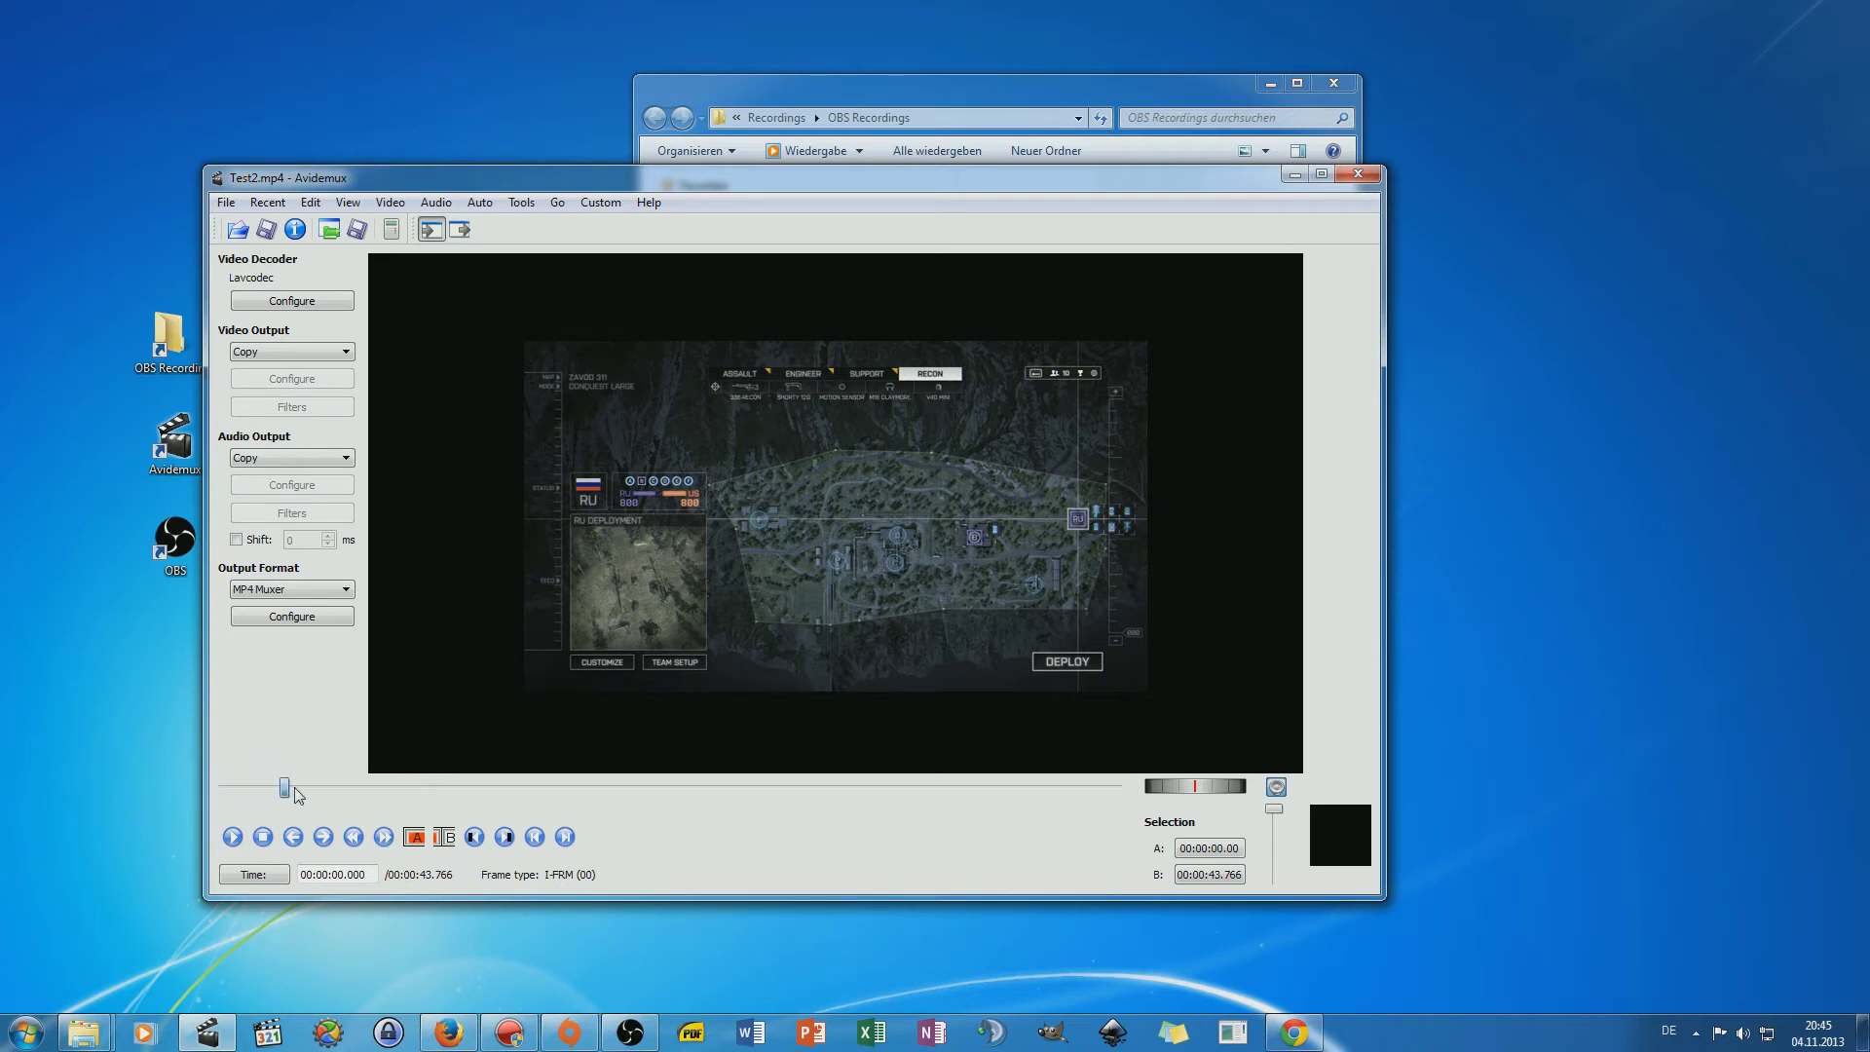
click(233, 838)
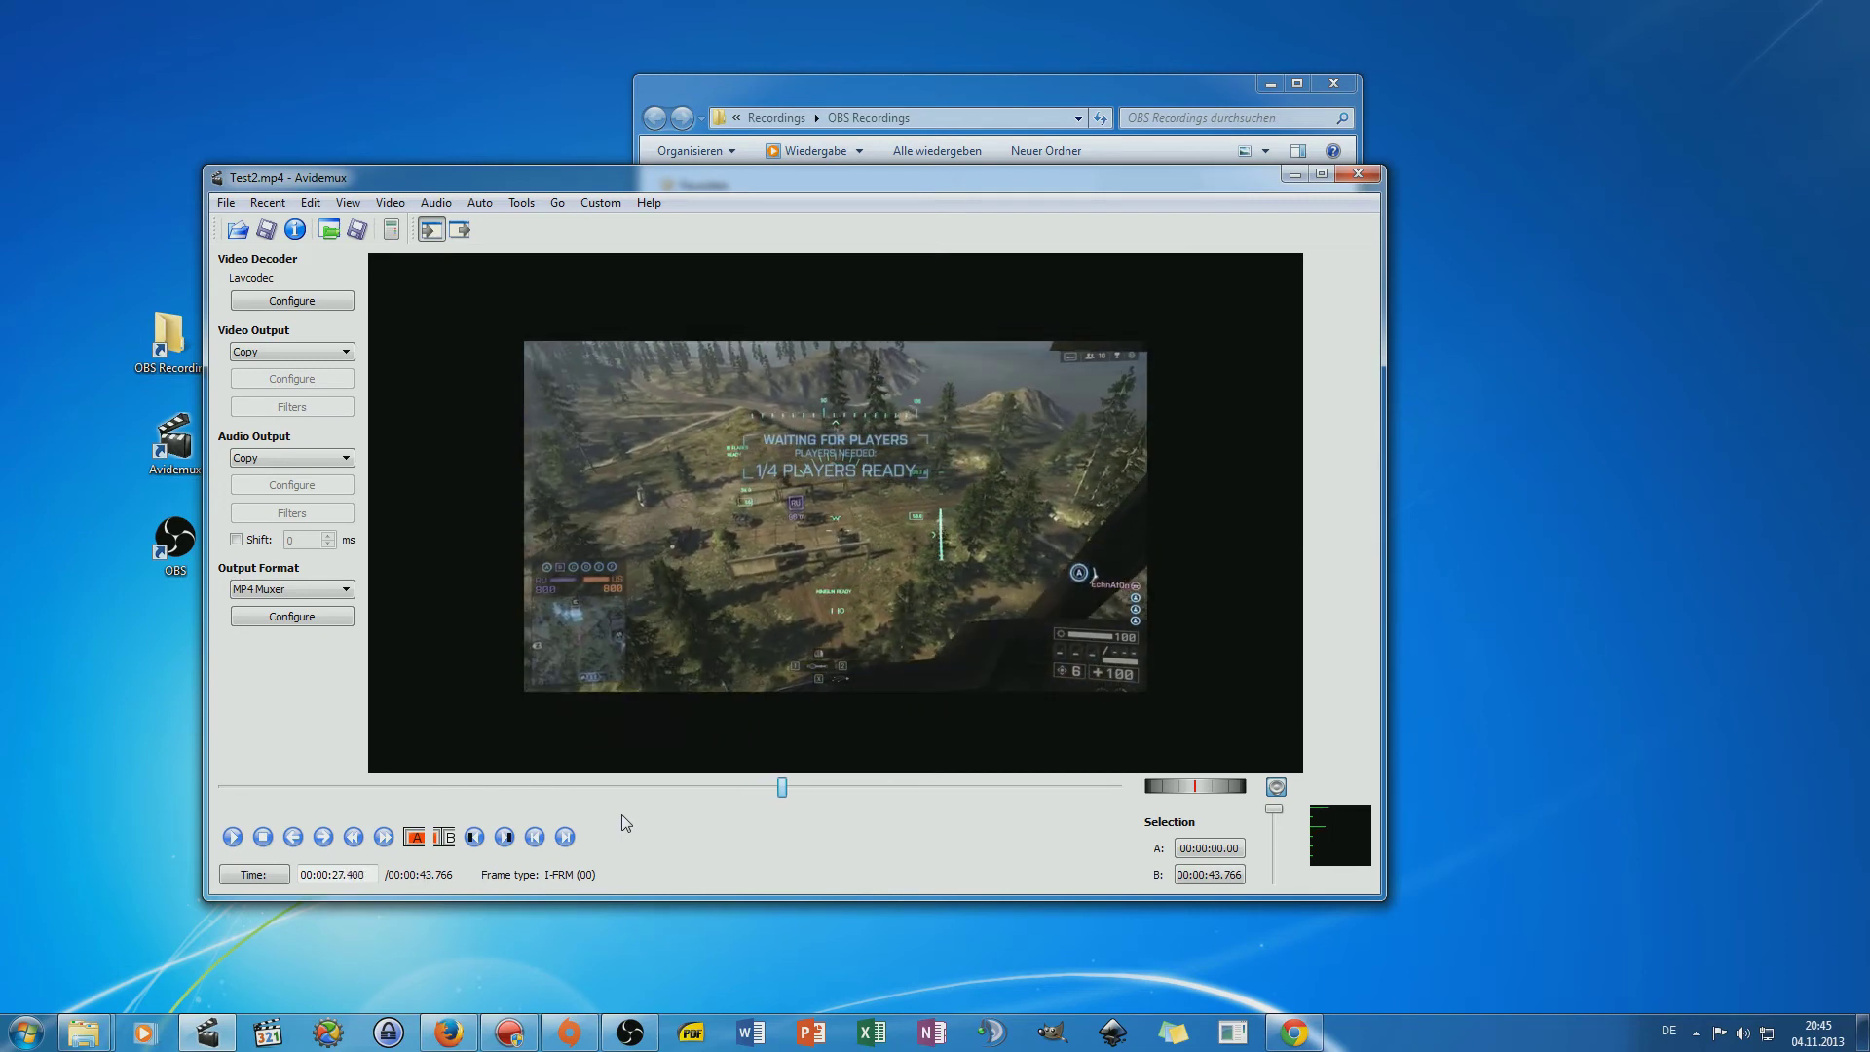
click(261, 837)
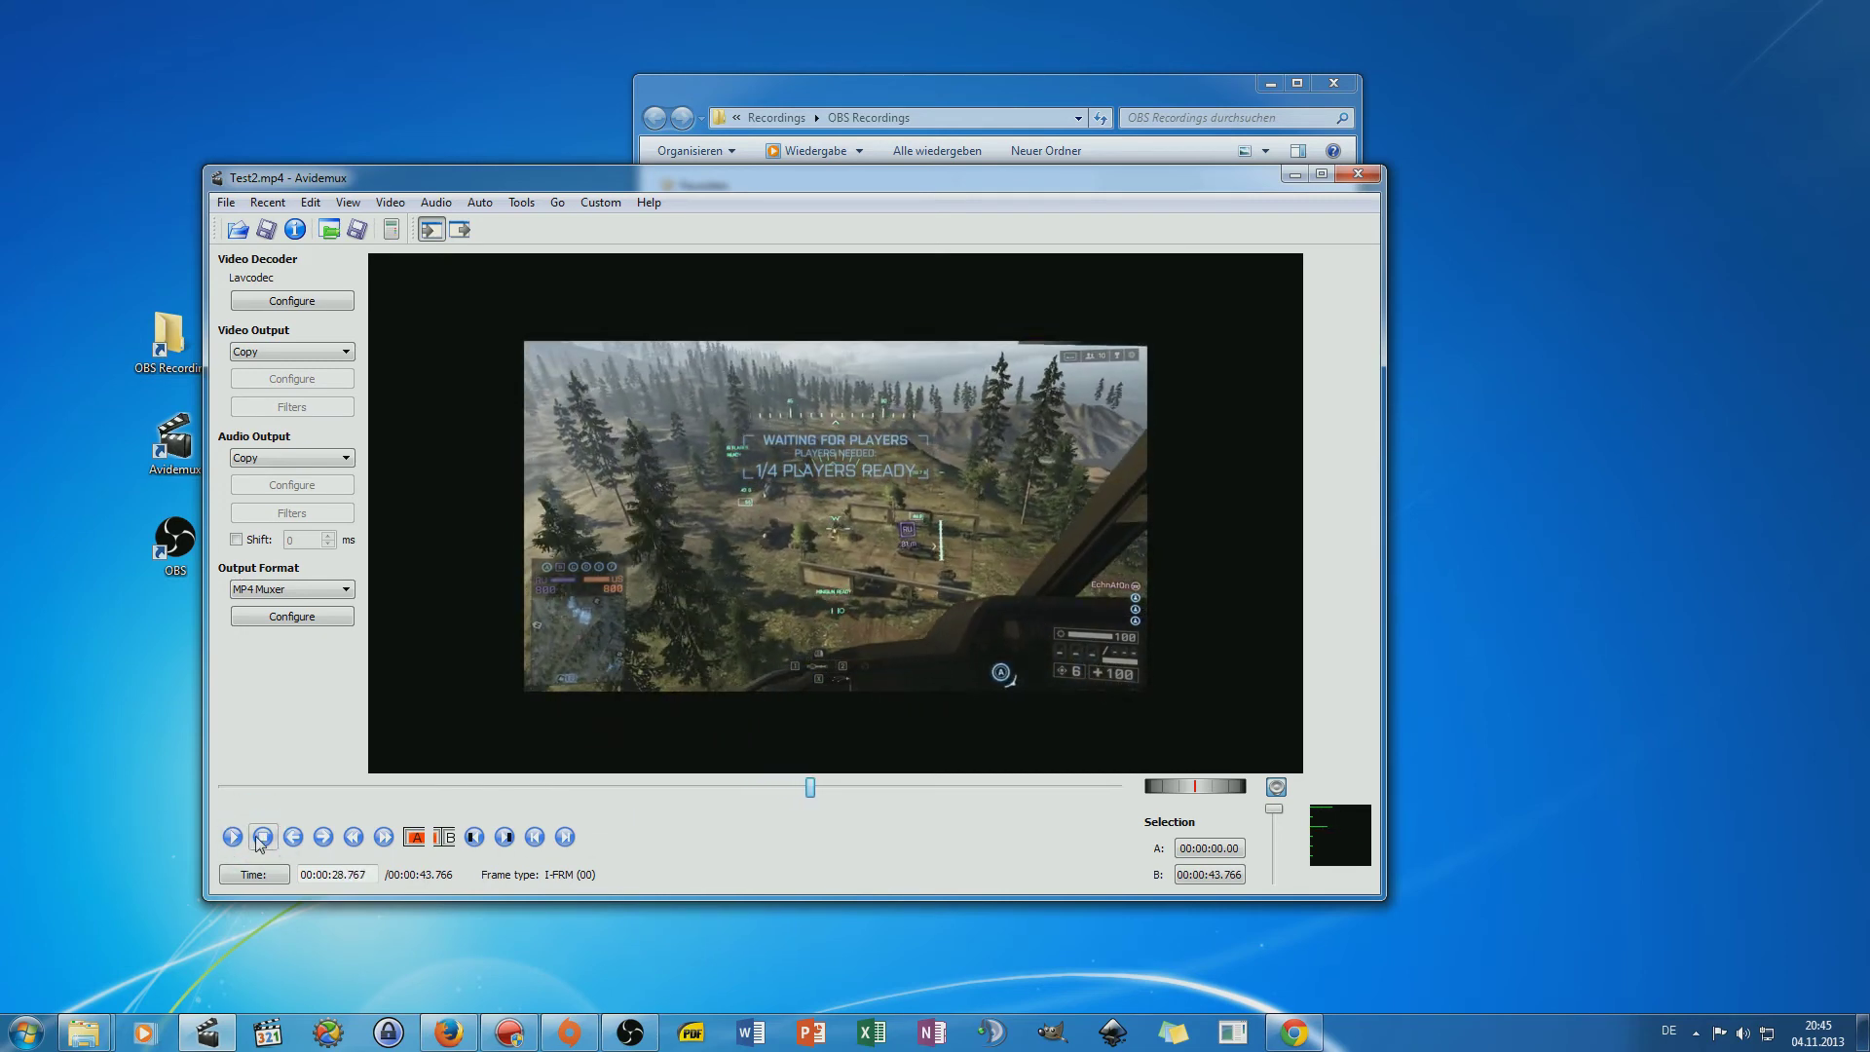
Step back frame by frame to 00:00:28.033 and set the selection's start marker A there.
click(293, 838)
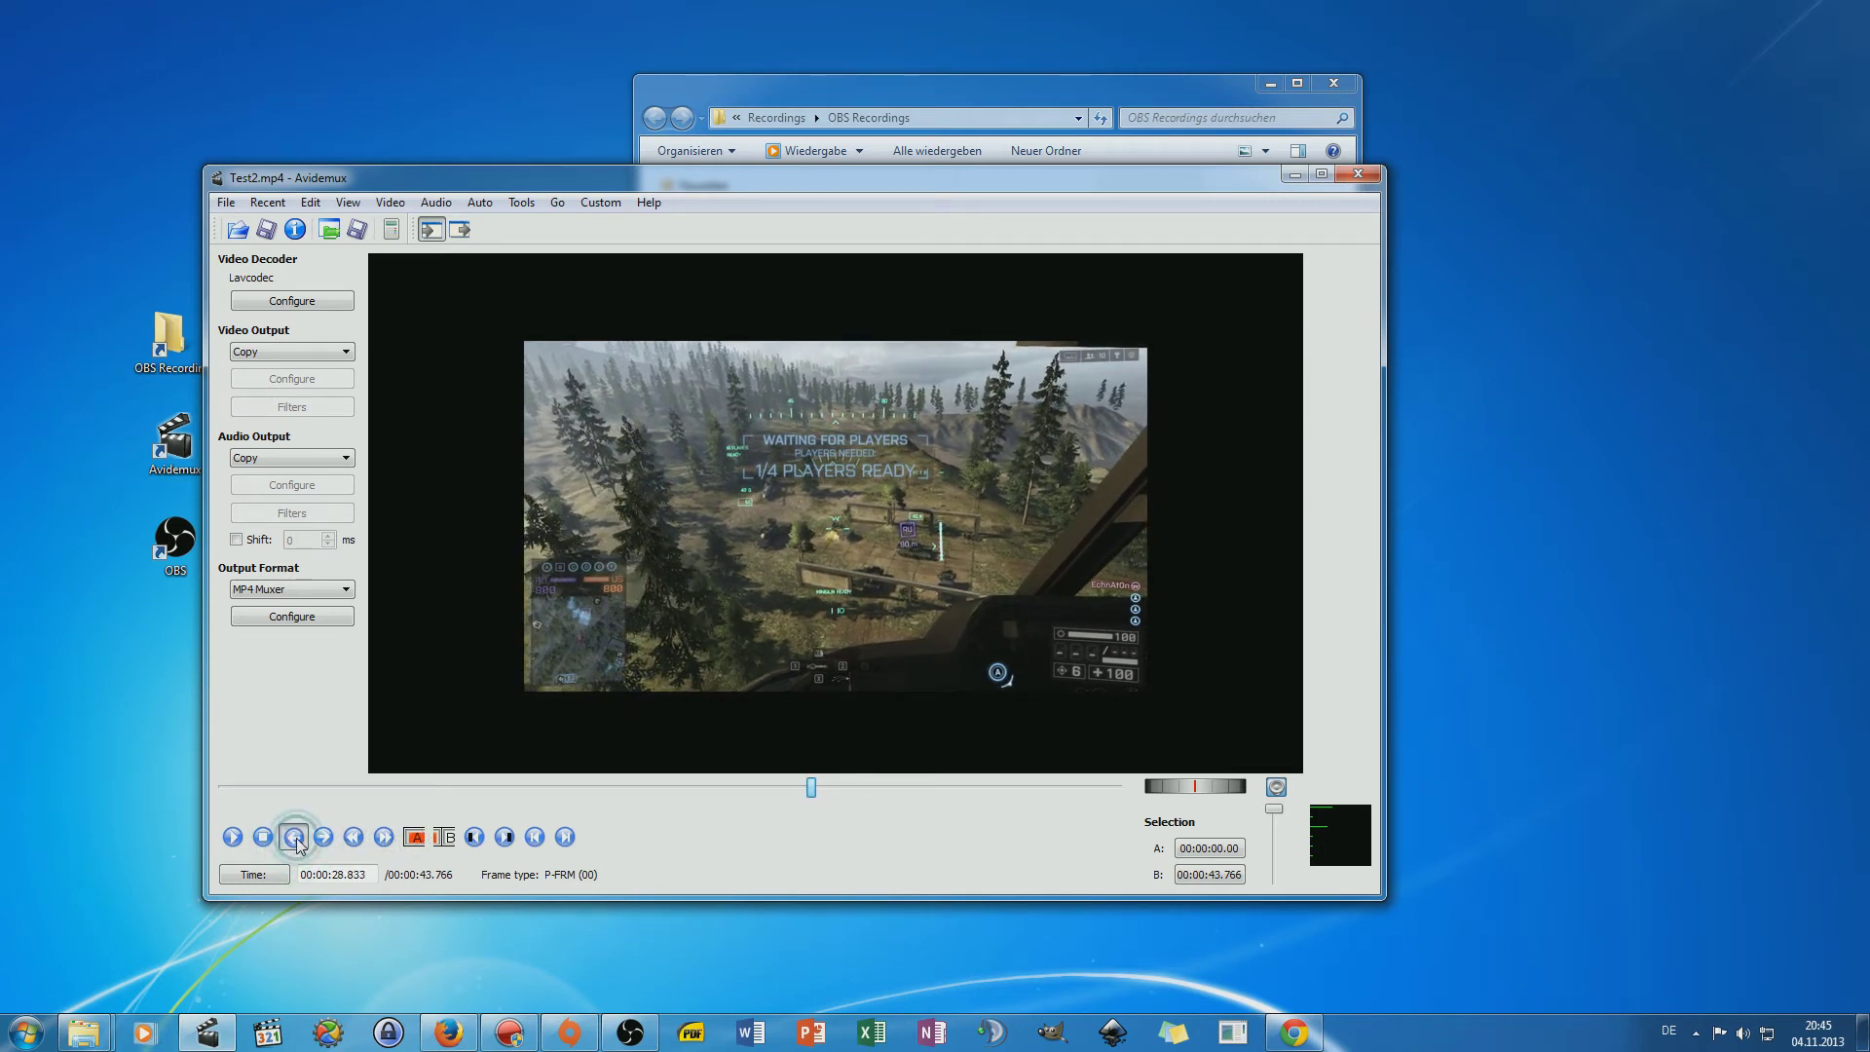
click(293, 838)
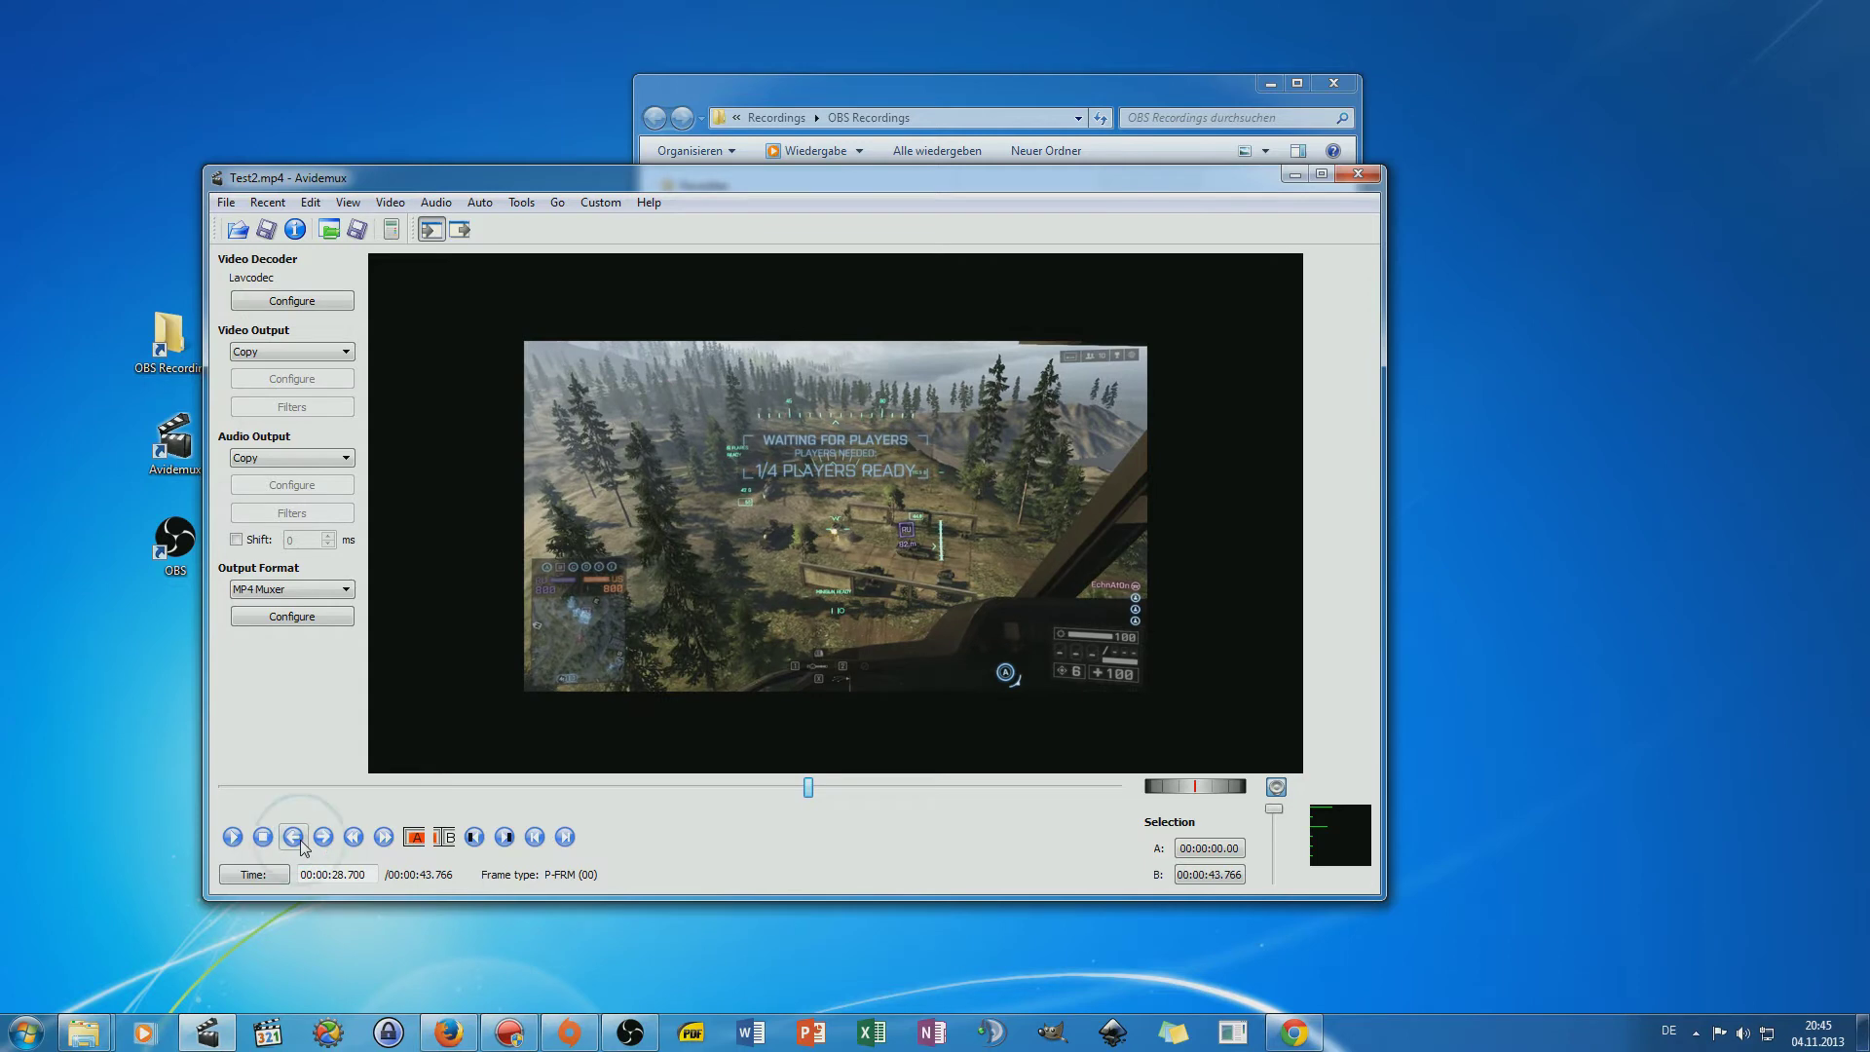
click(293, 838)
click(293, 838)
click(293, 838)
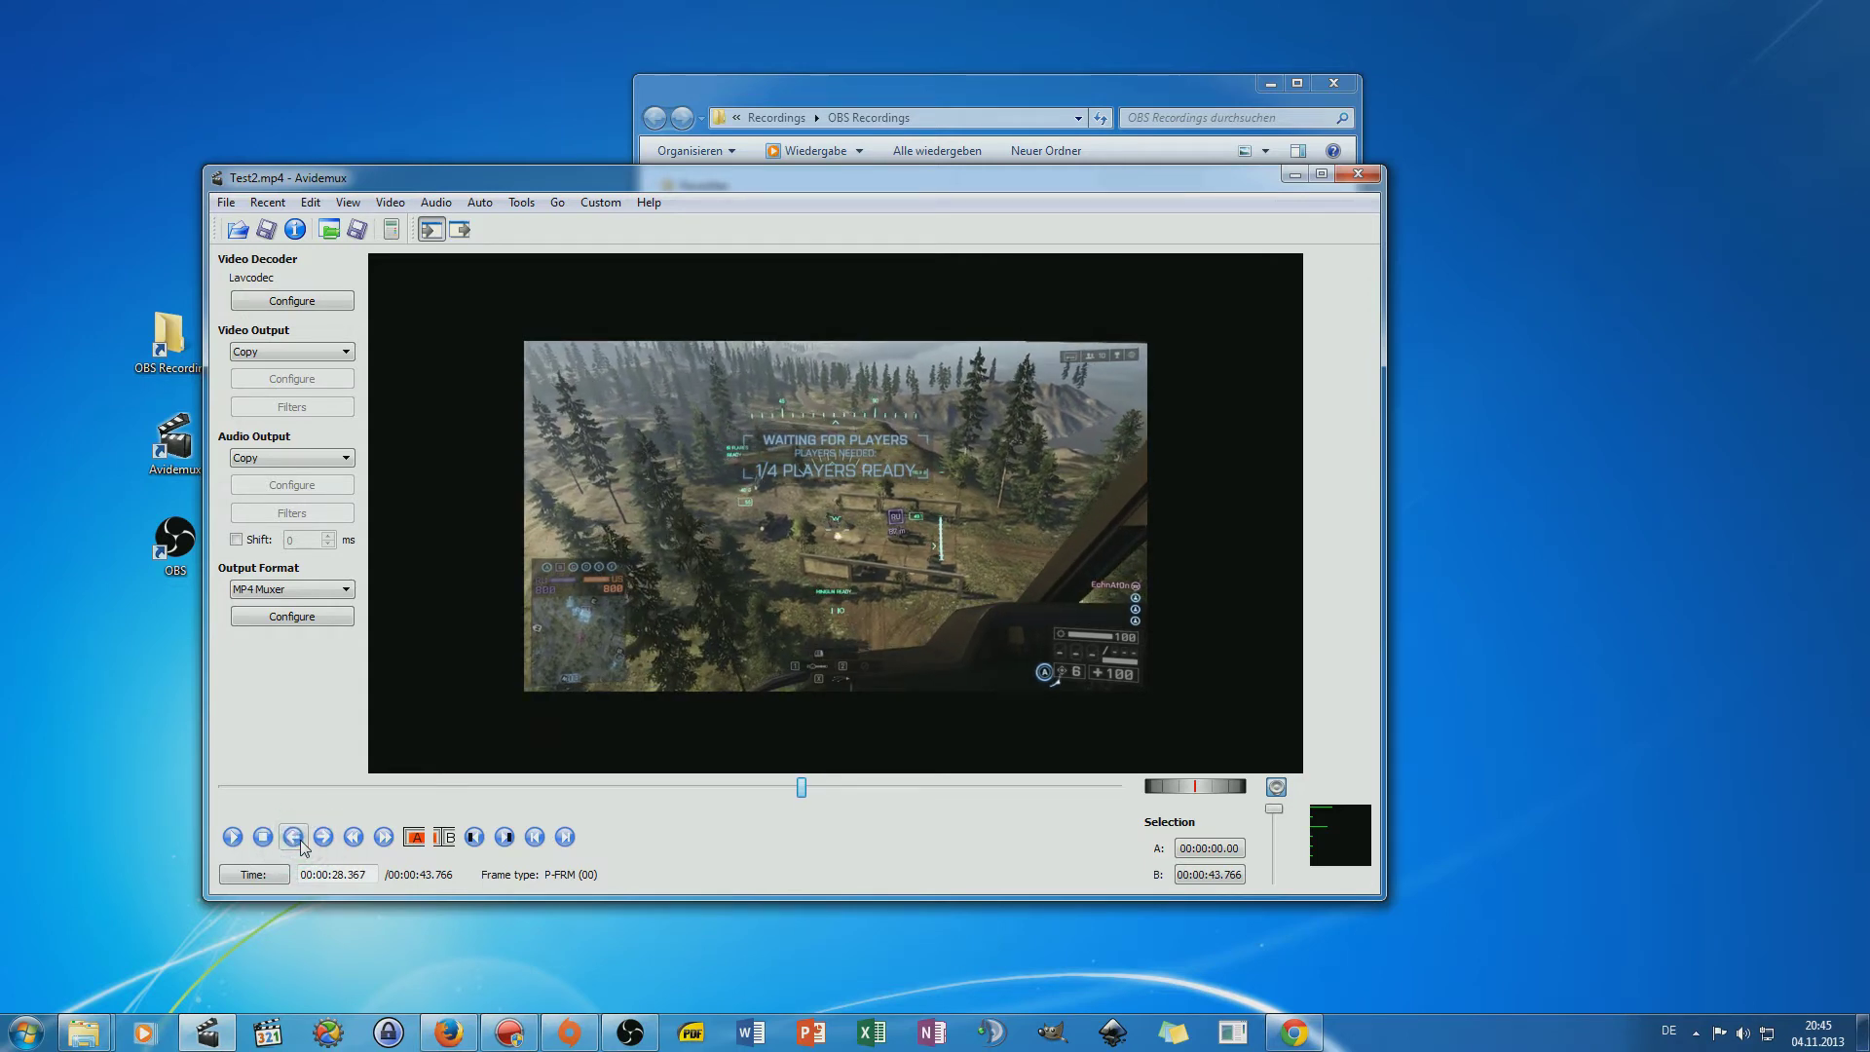
click(293, 837)
click(293, 838)
click(293, 838)
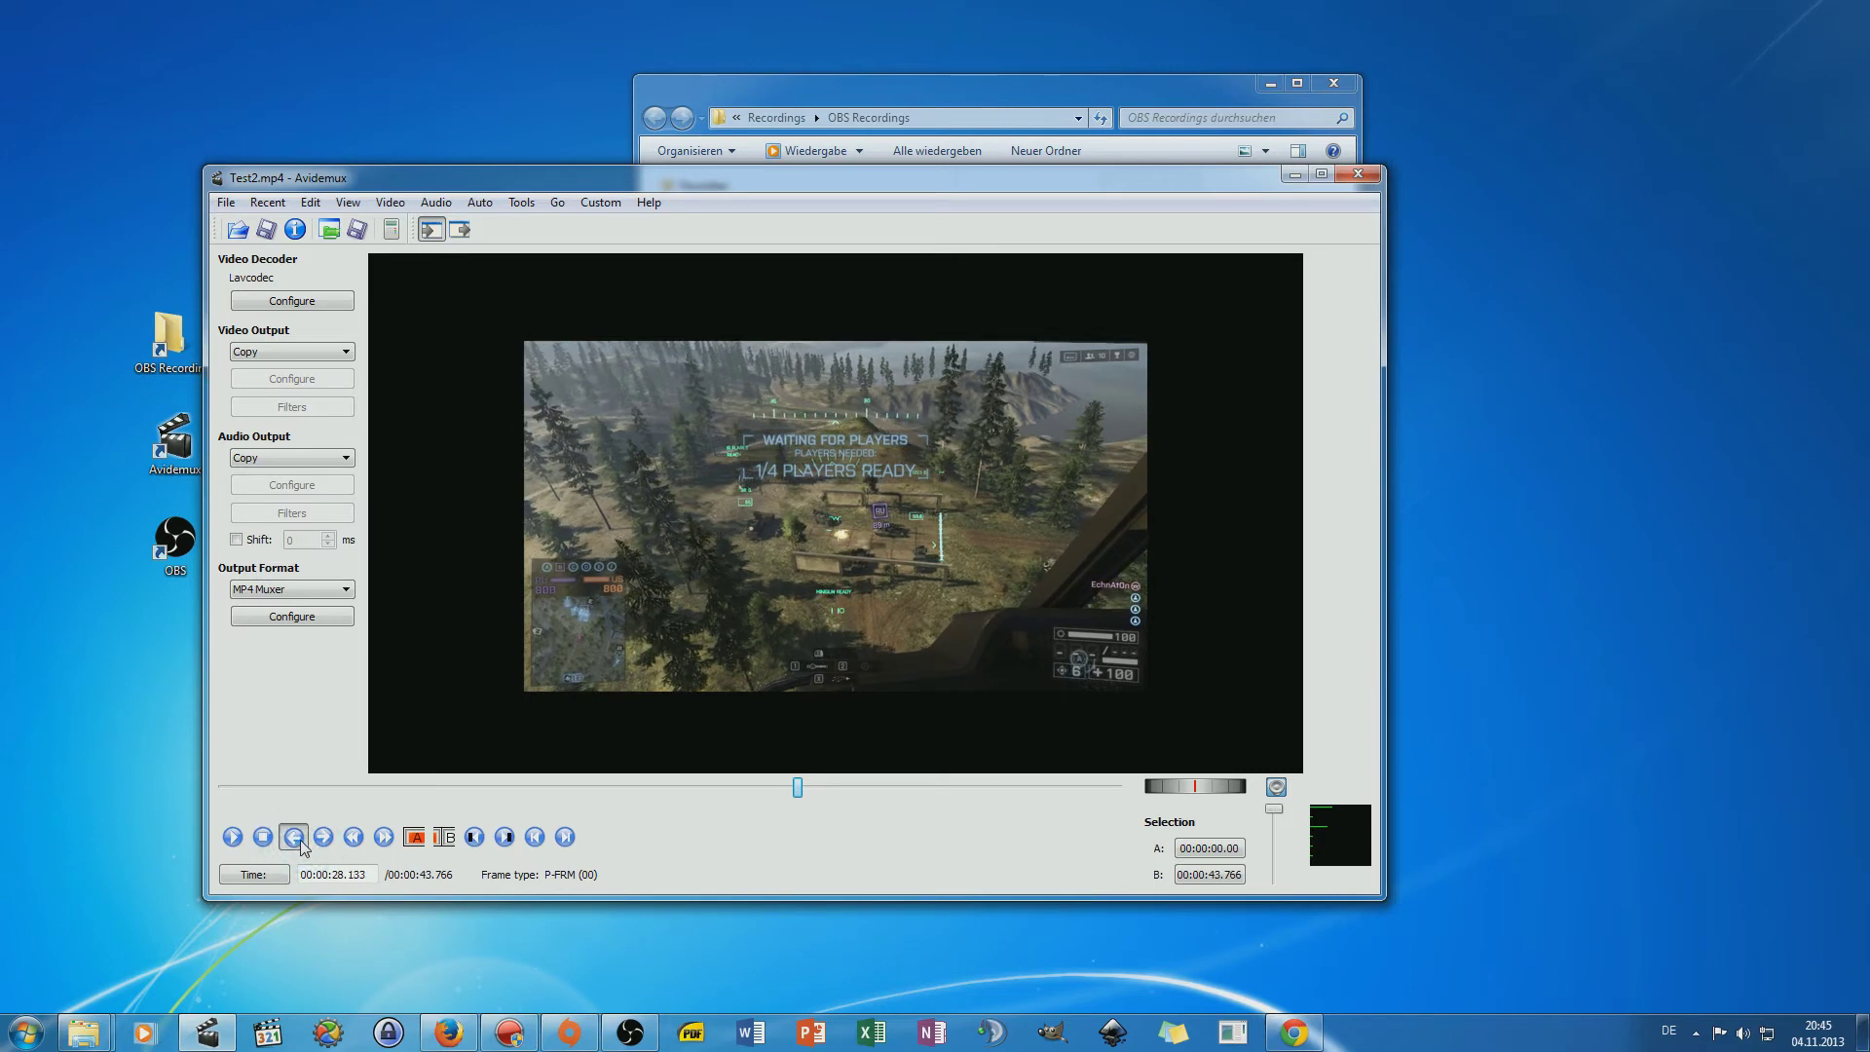
click(293, 837)
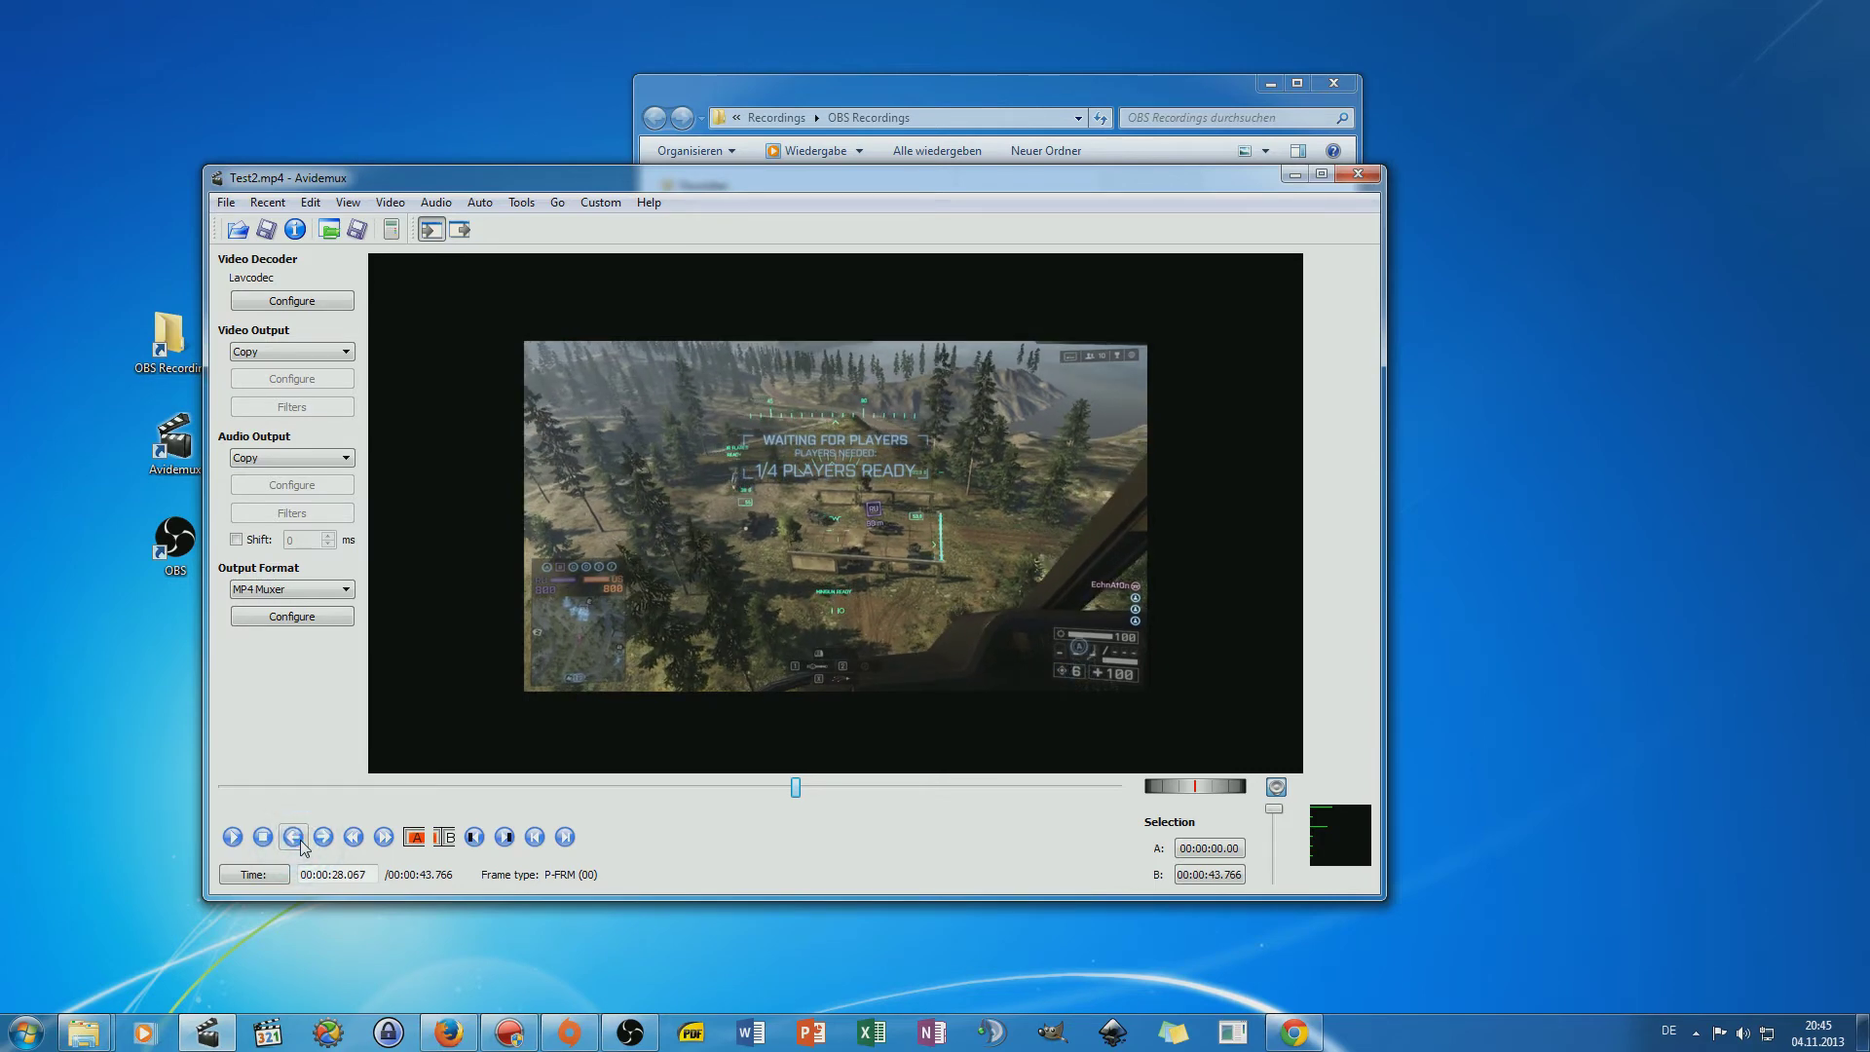
click(295, 839)
click(414, 837)
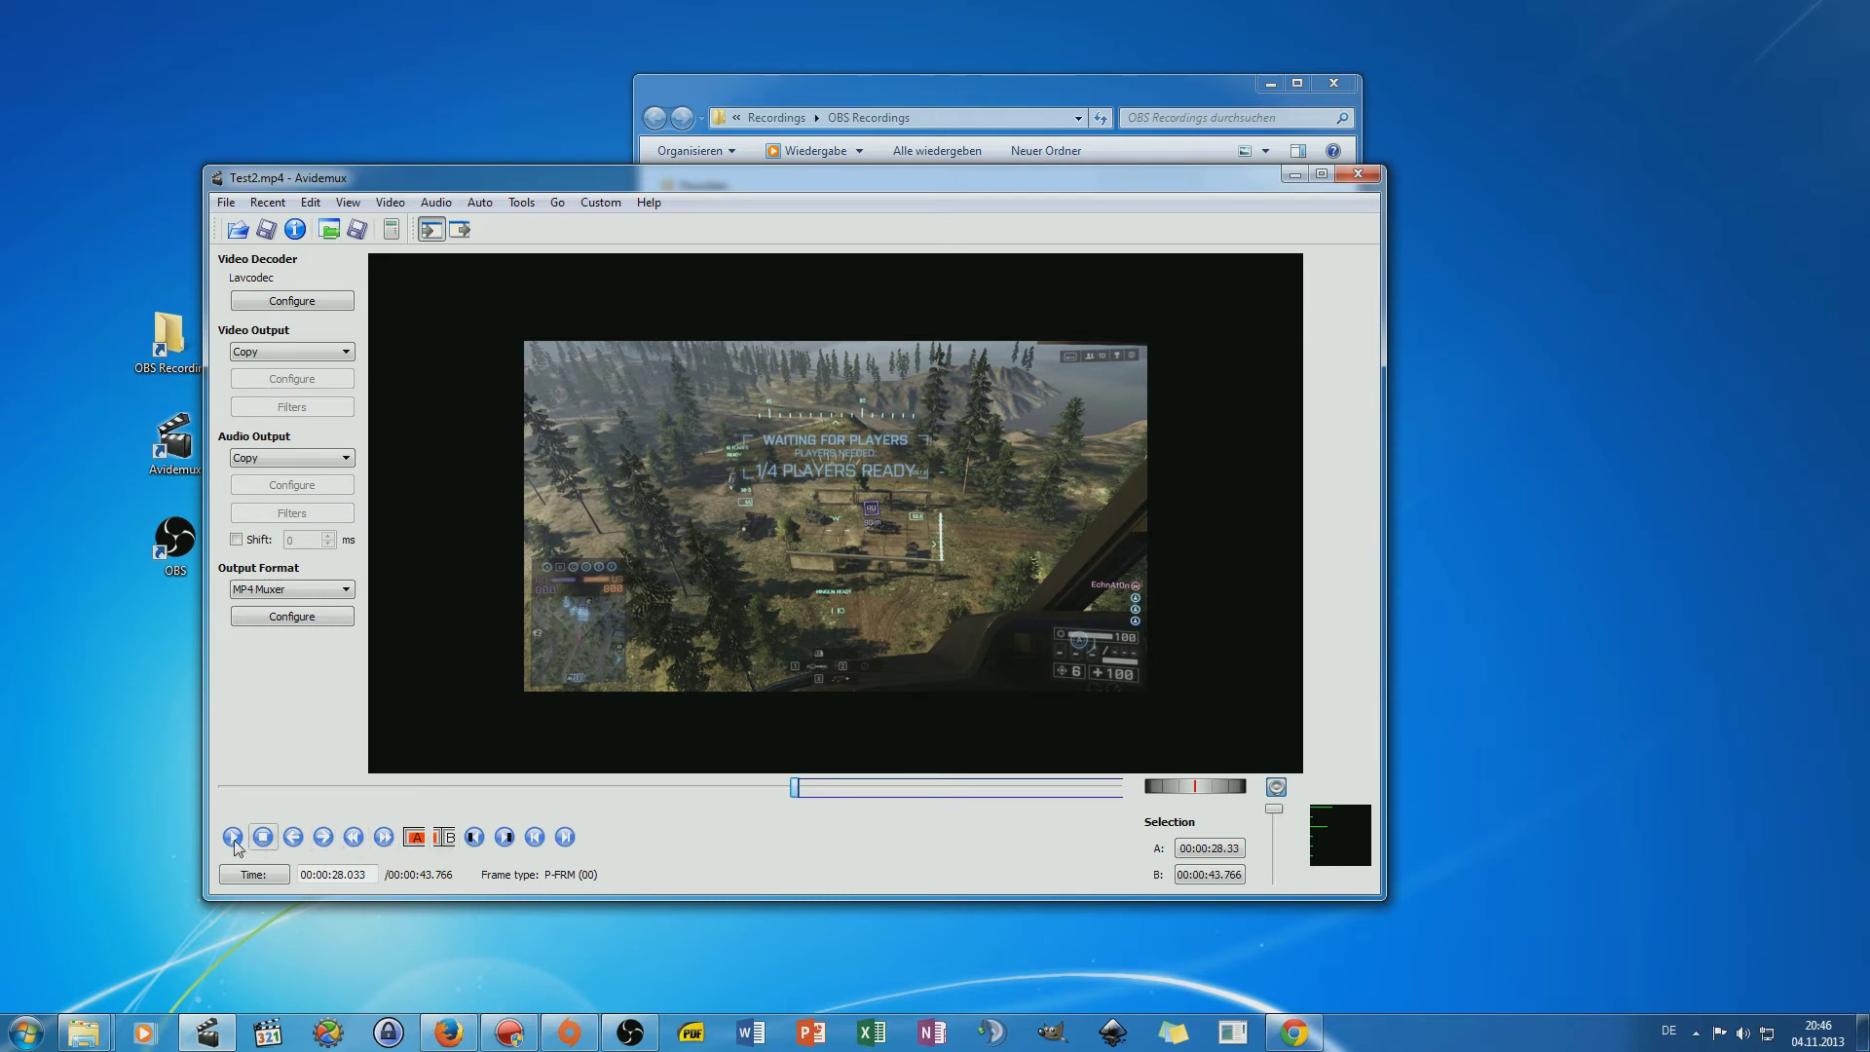
Play on from marker A and set the selection's end marker B at 00:00:32.567.
key(space)
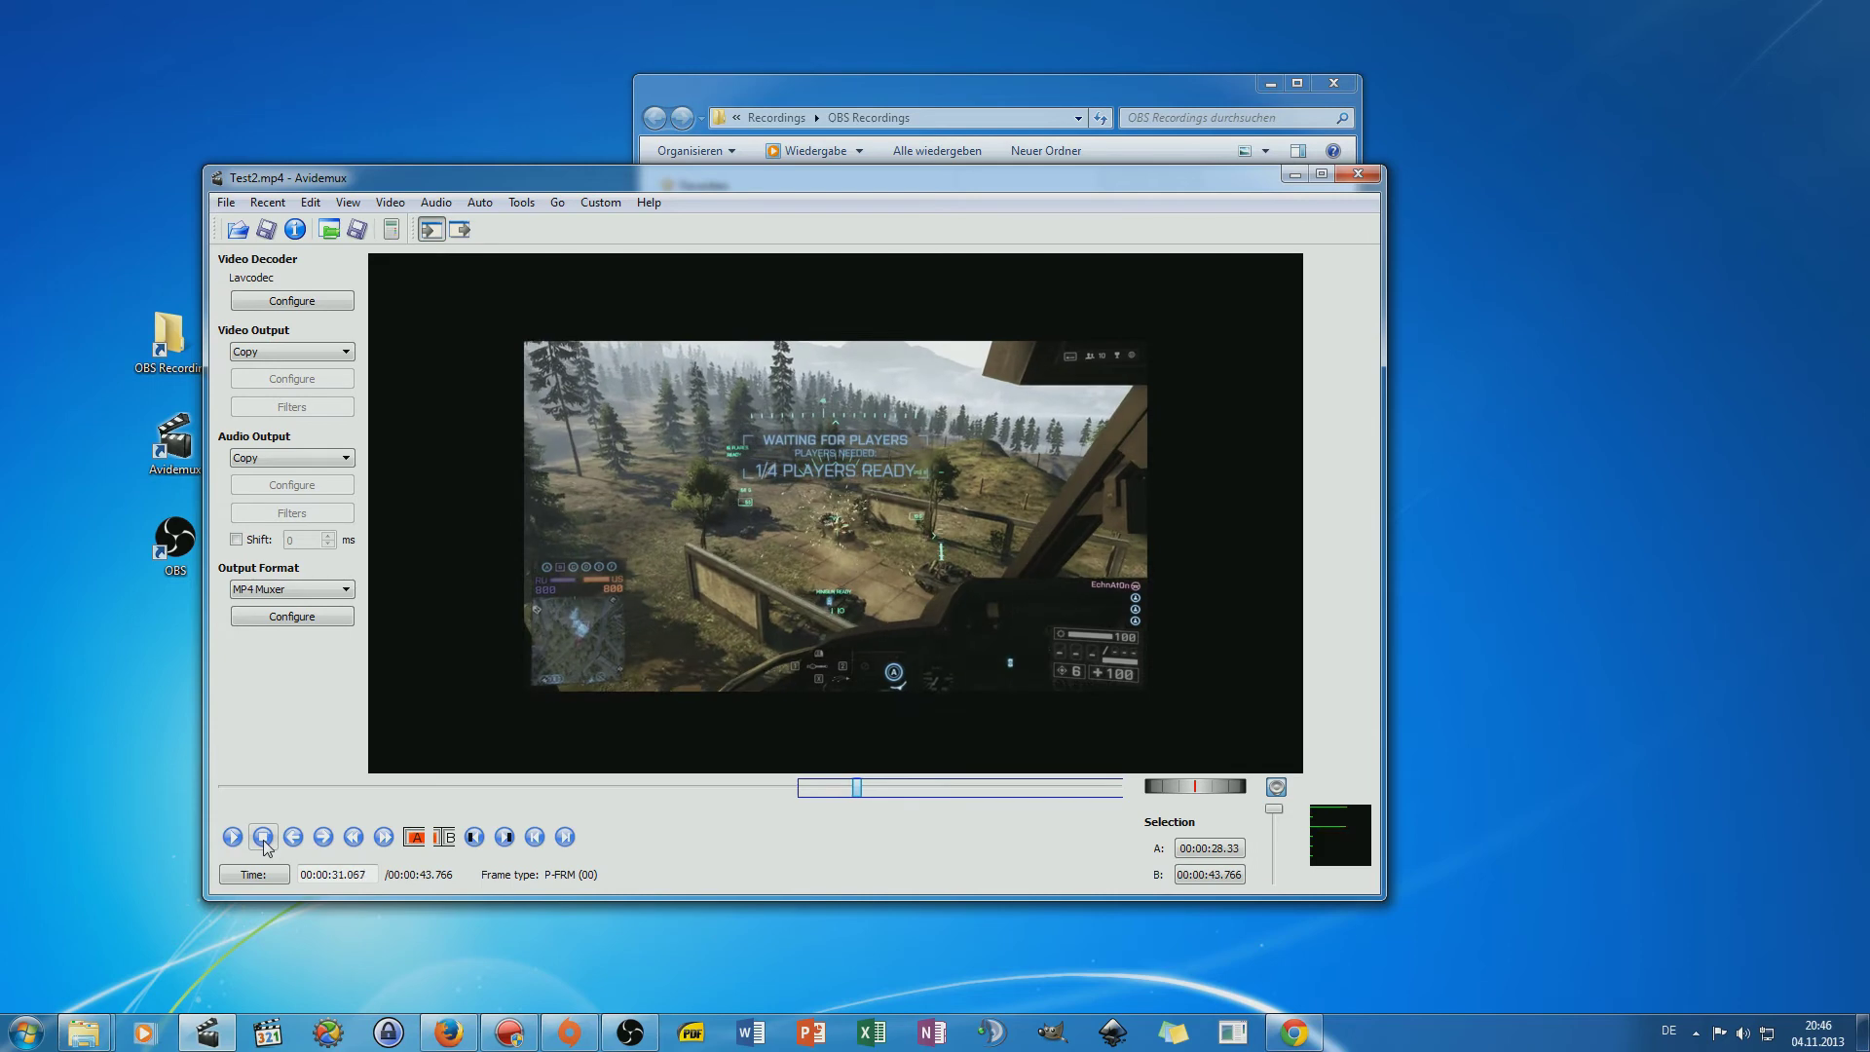
click(264, 840)
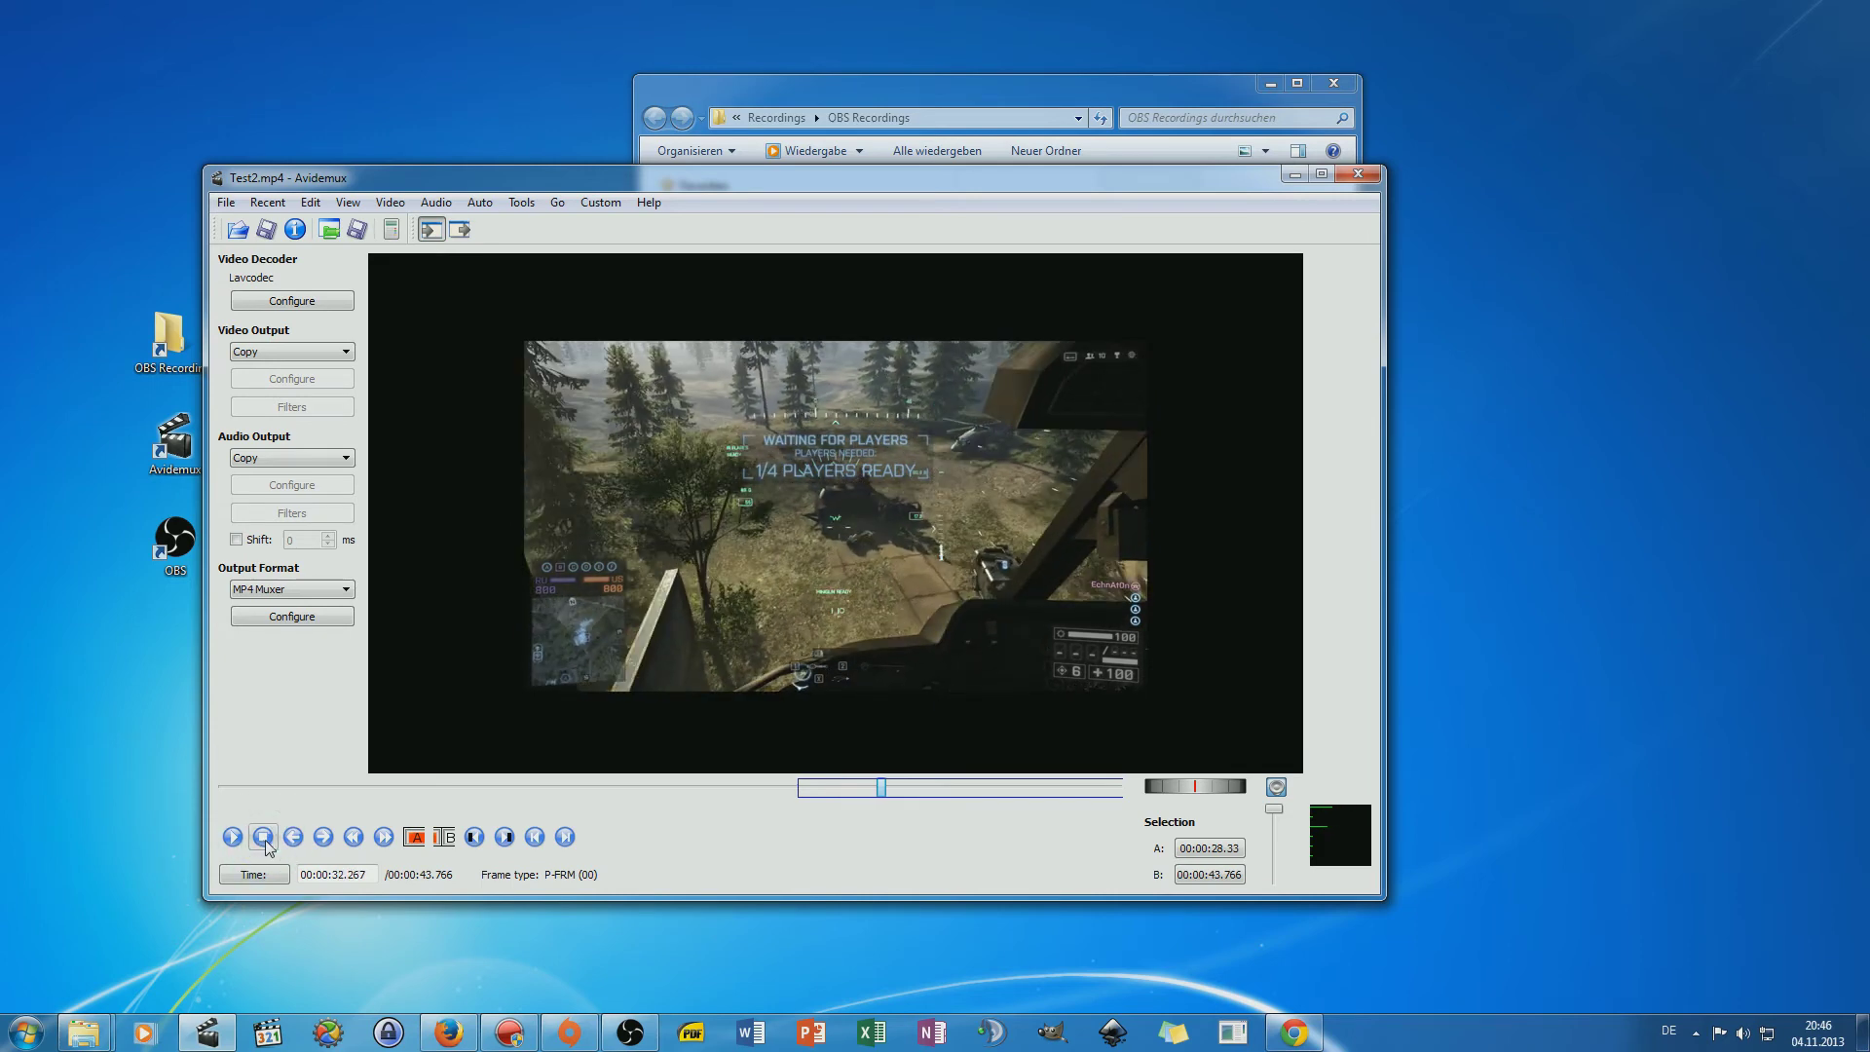
click(445, 837)
key(Tab)
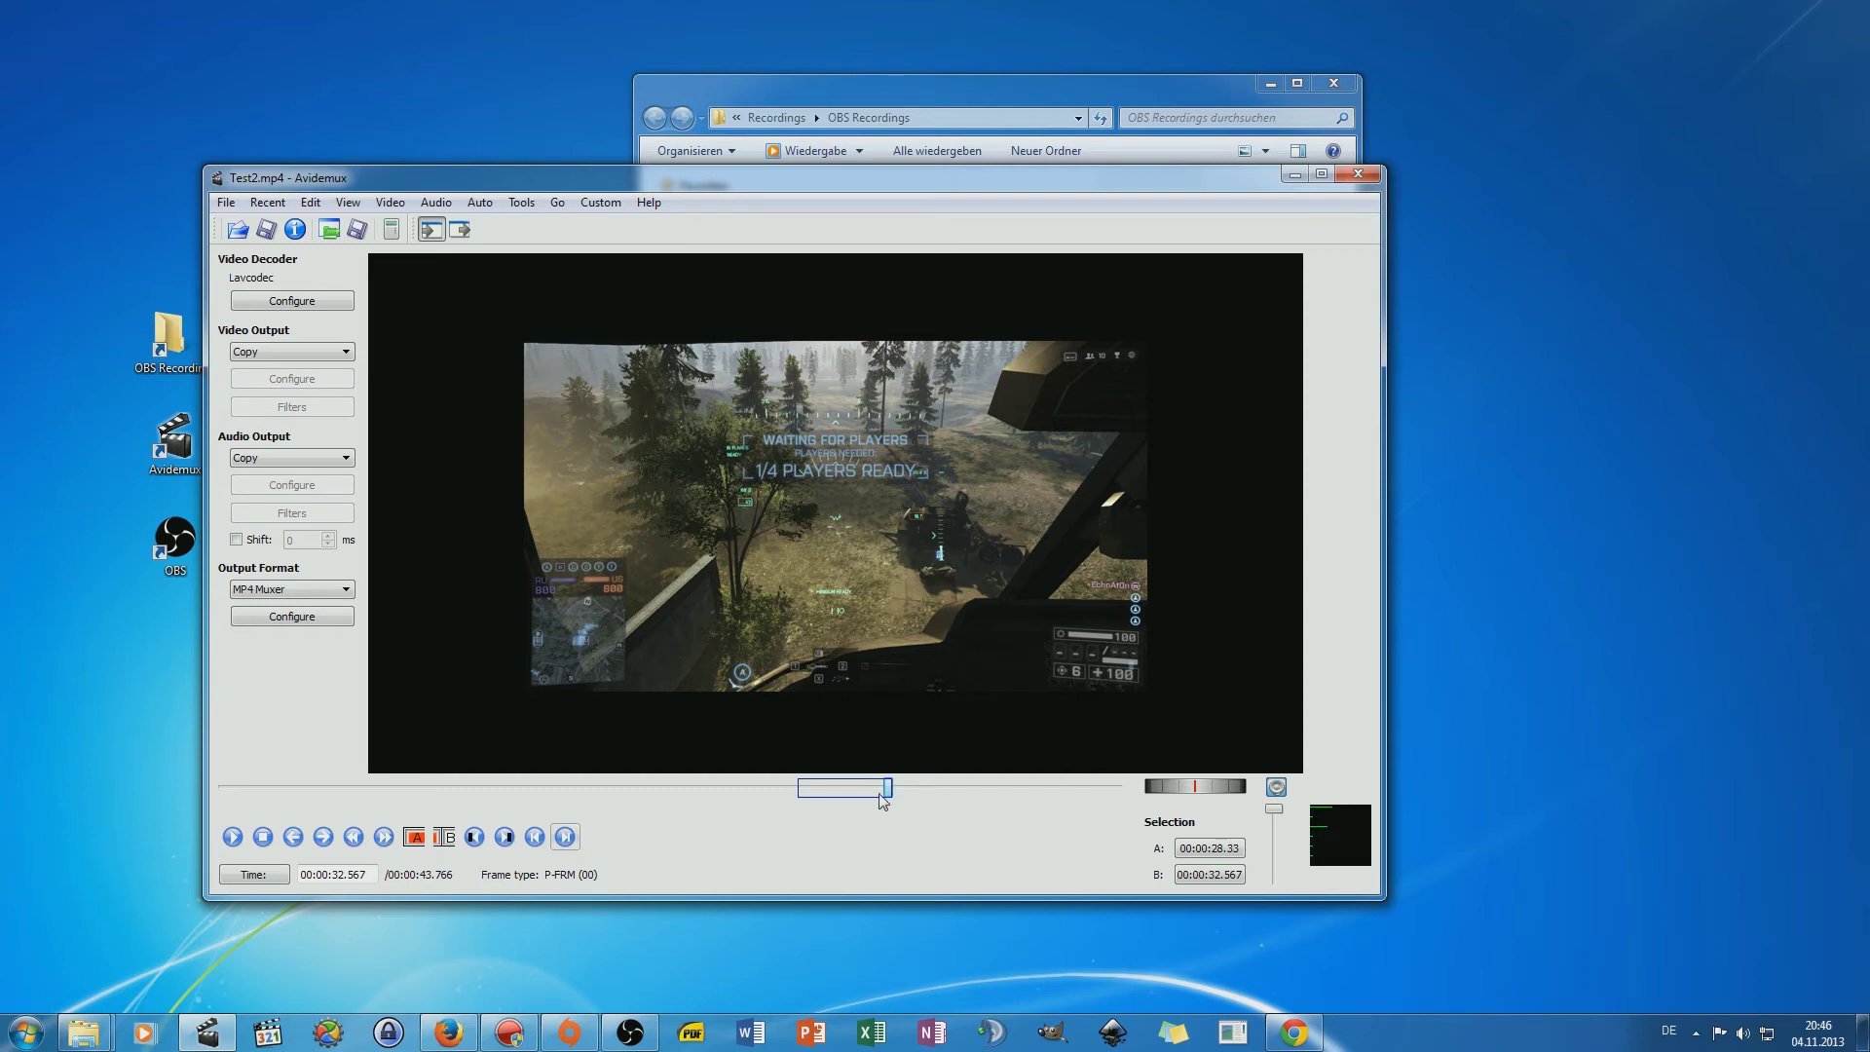
key(Tab)
Save the selected section as HeliAttack in the OBS Recordings folder and close Avidemux.
click(226, 203)
mouse_move(250, 208)
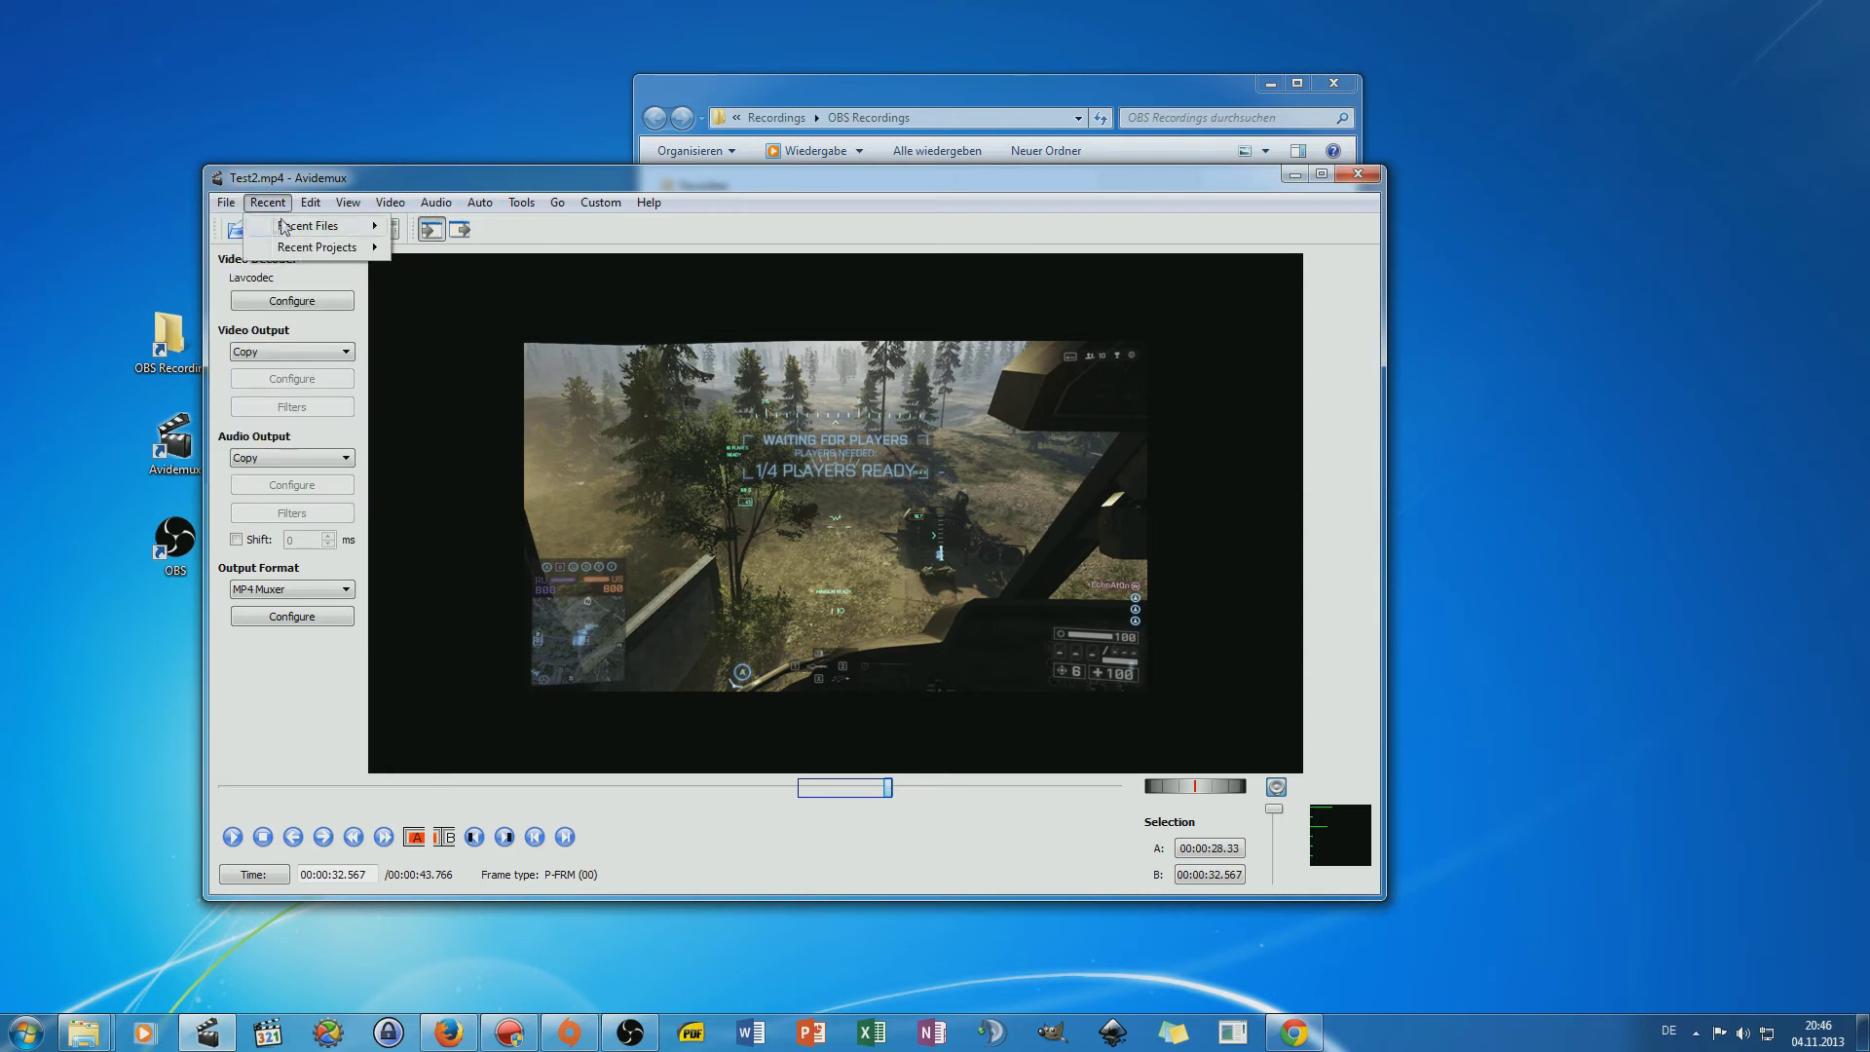
click(340, 278)
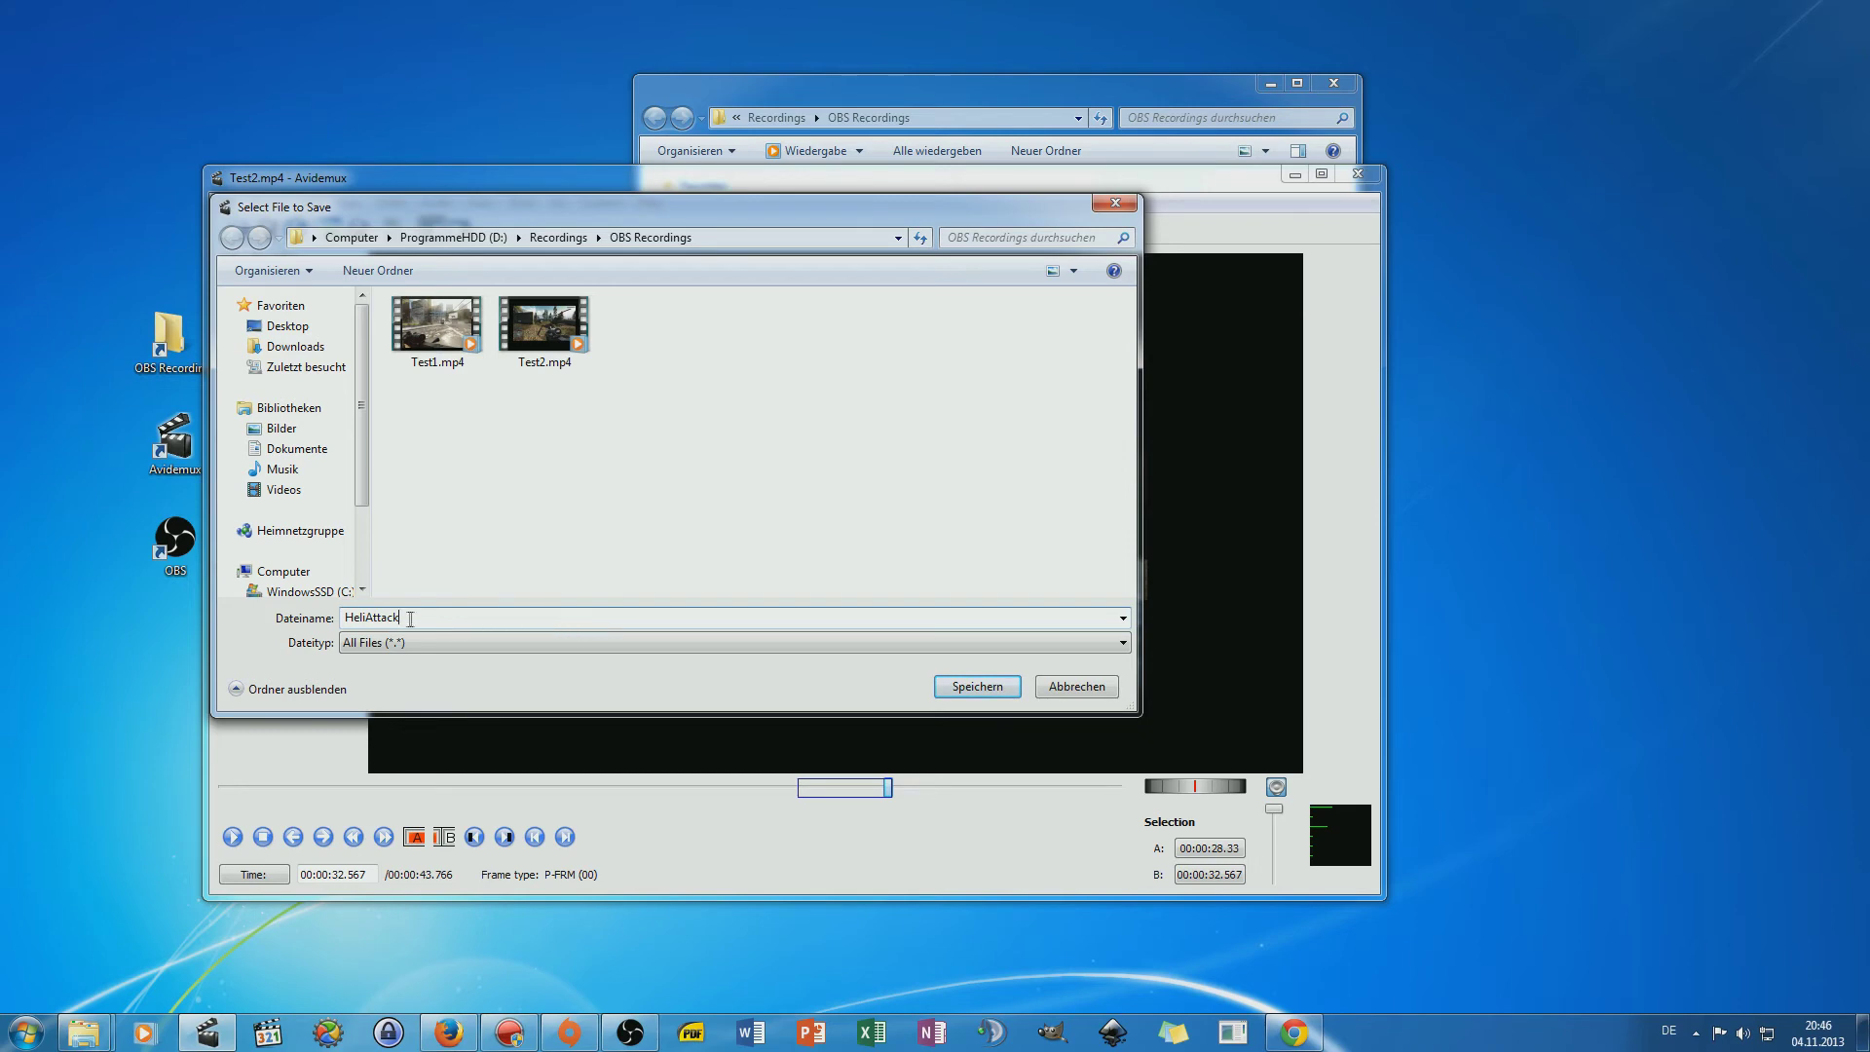
click(989, 687)
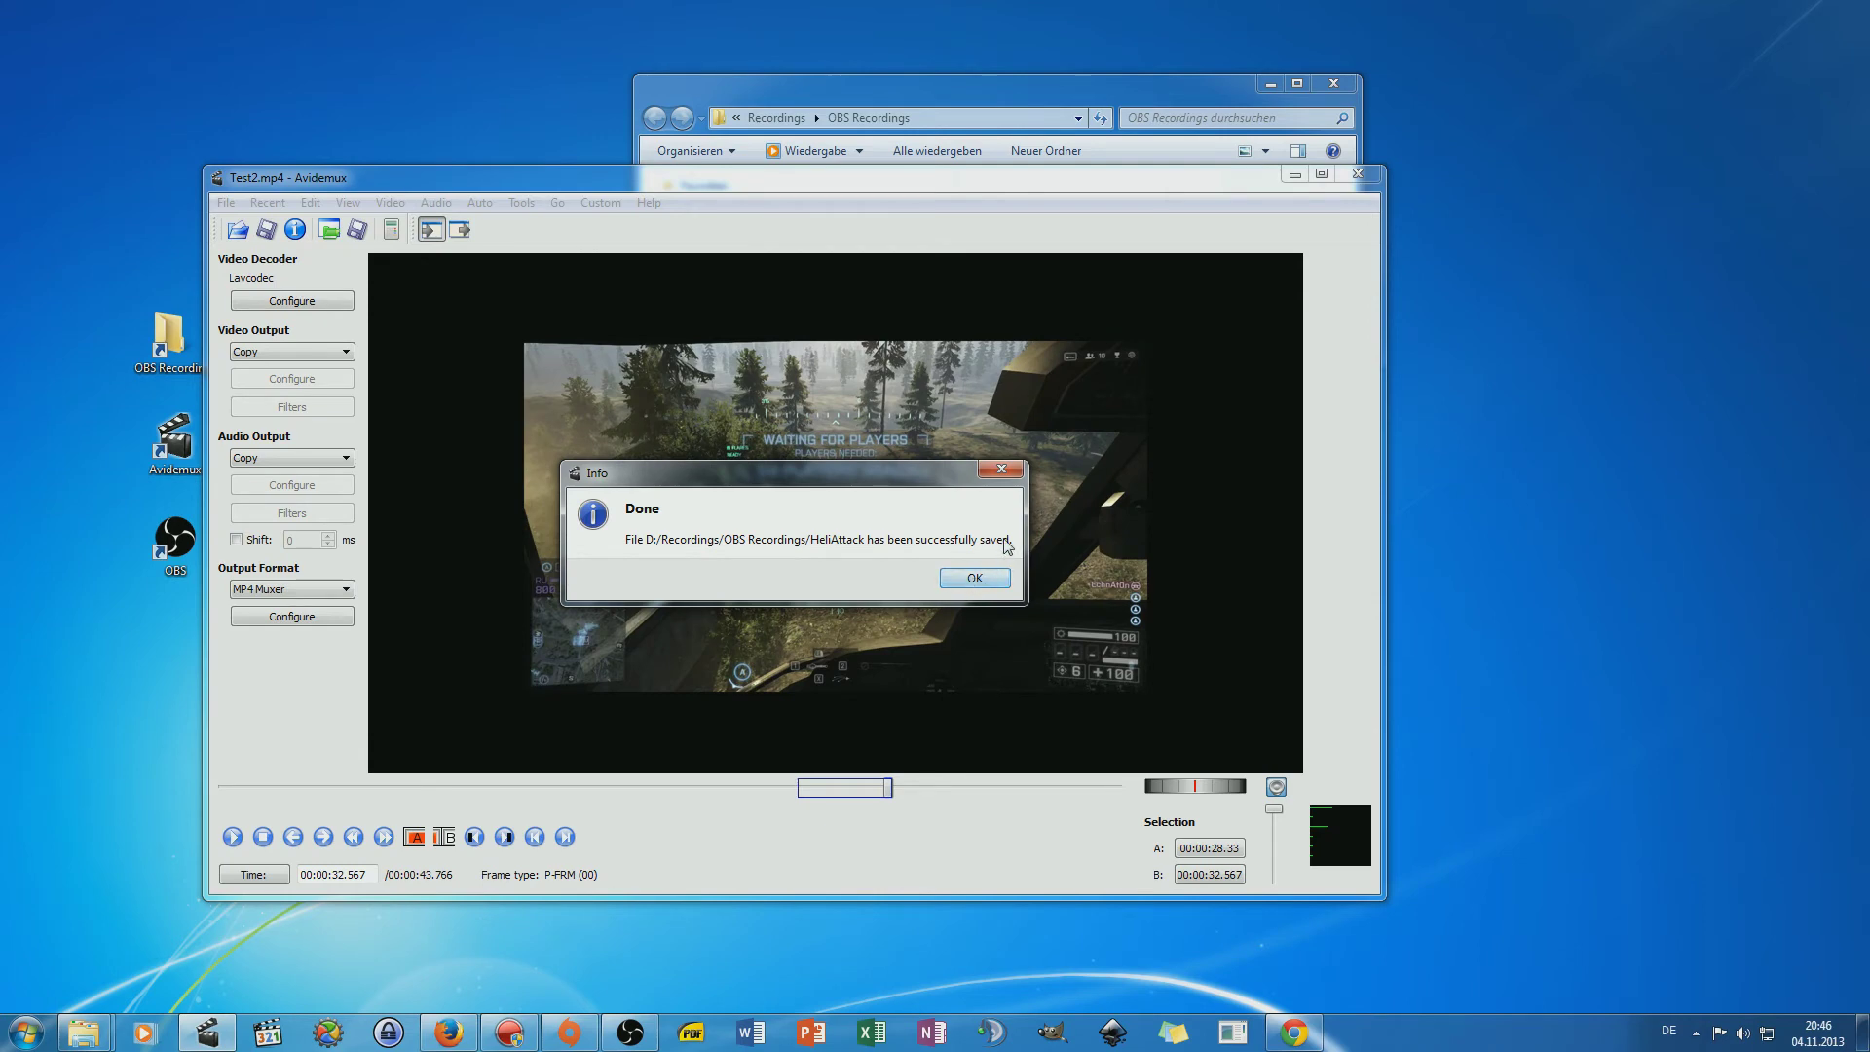
click(994, 575)
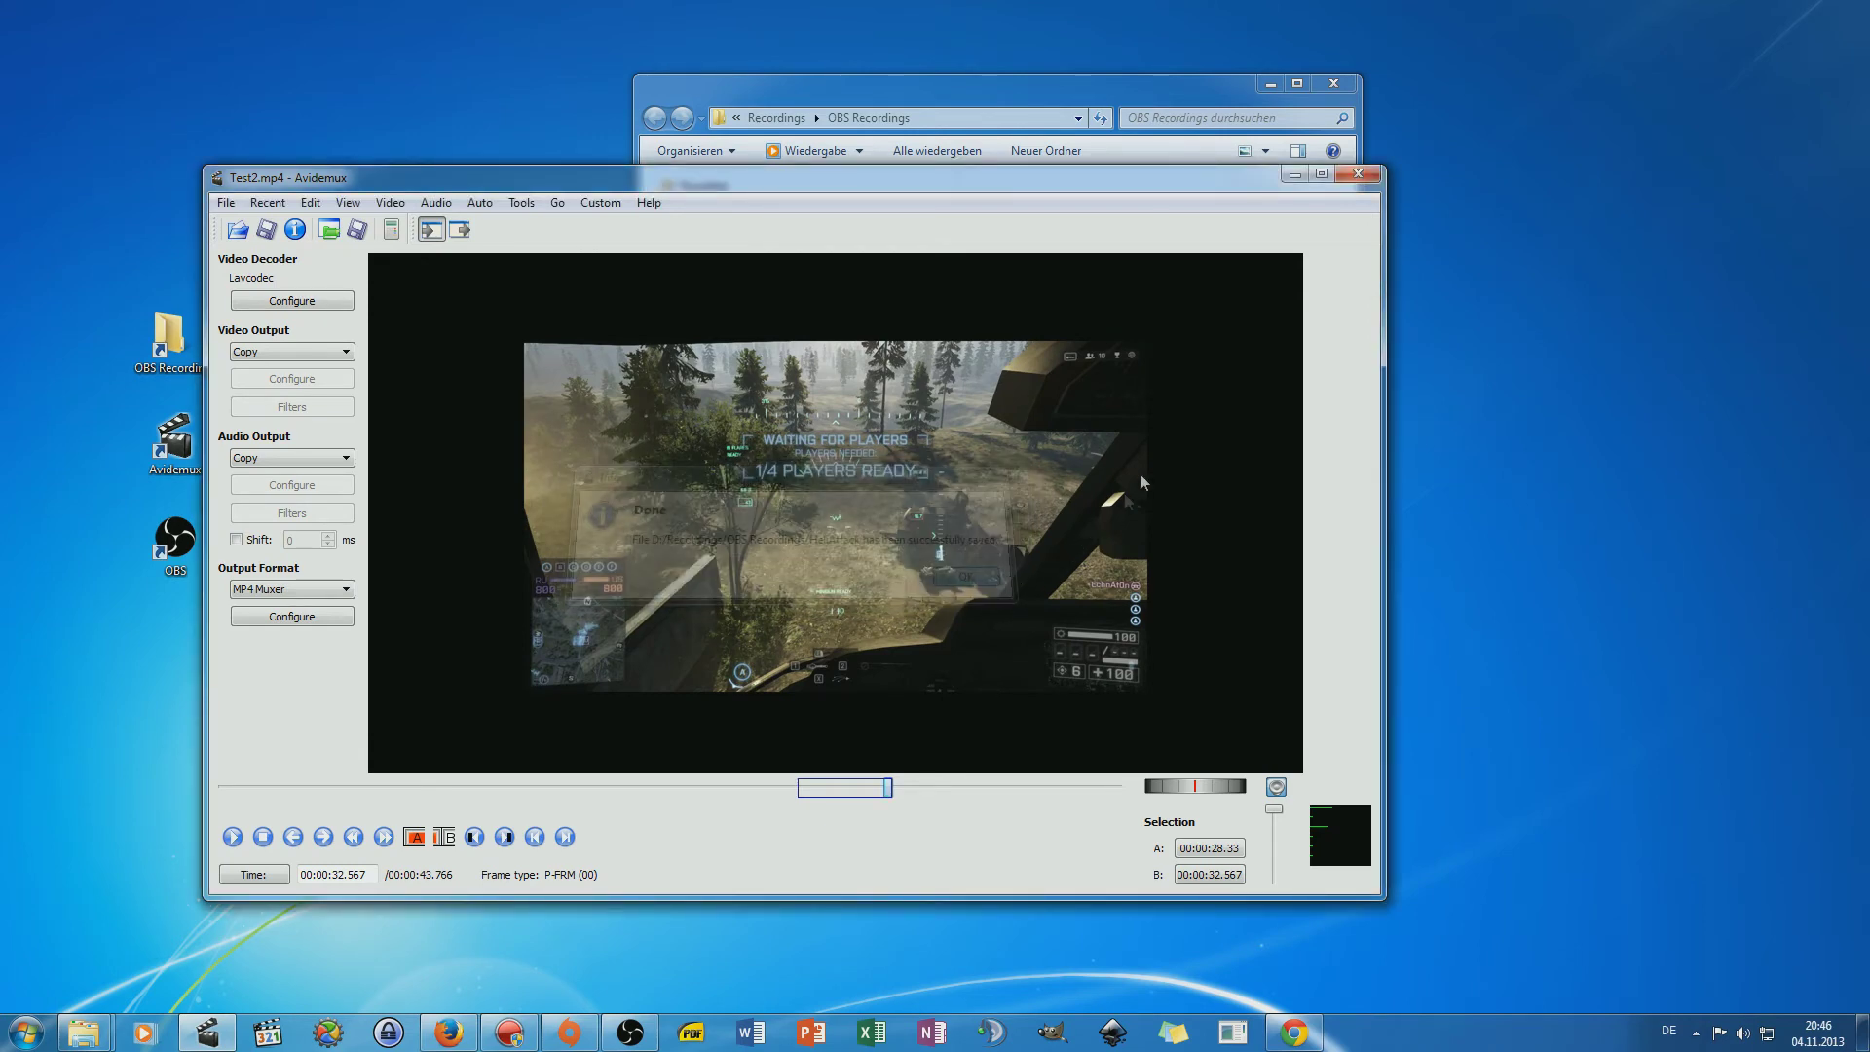
drag(1237, 181, 1705, 147)
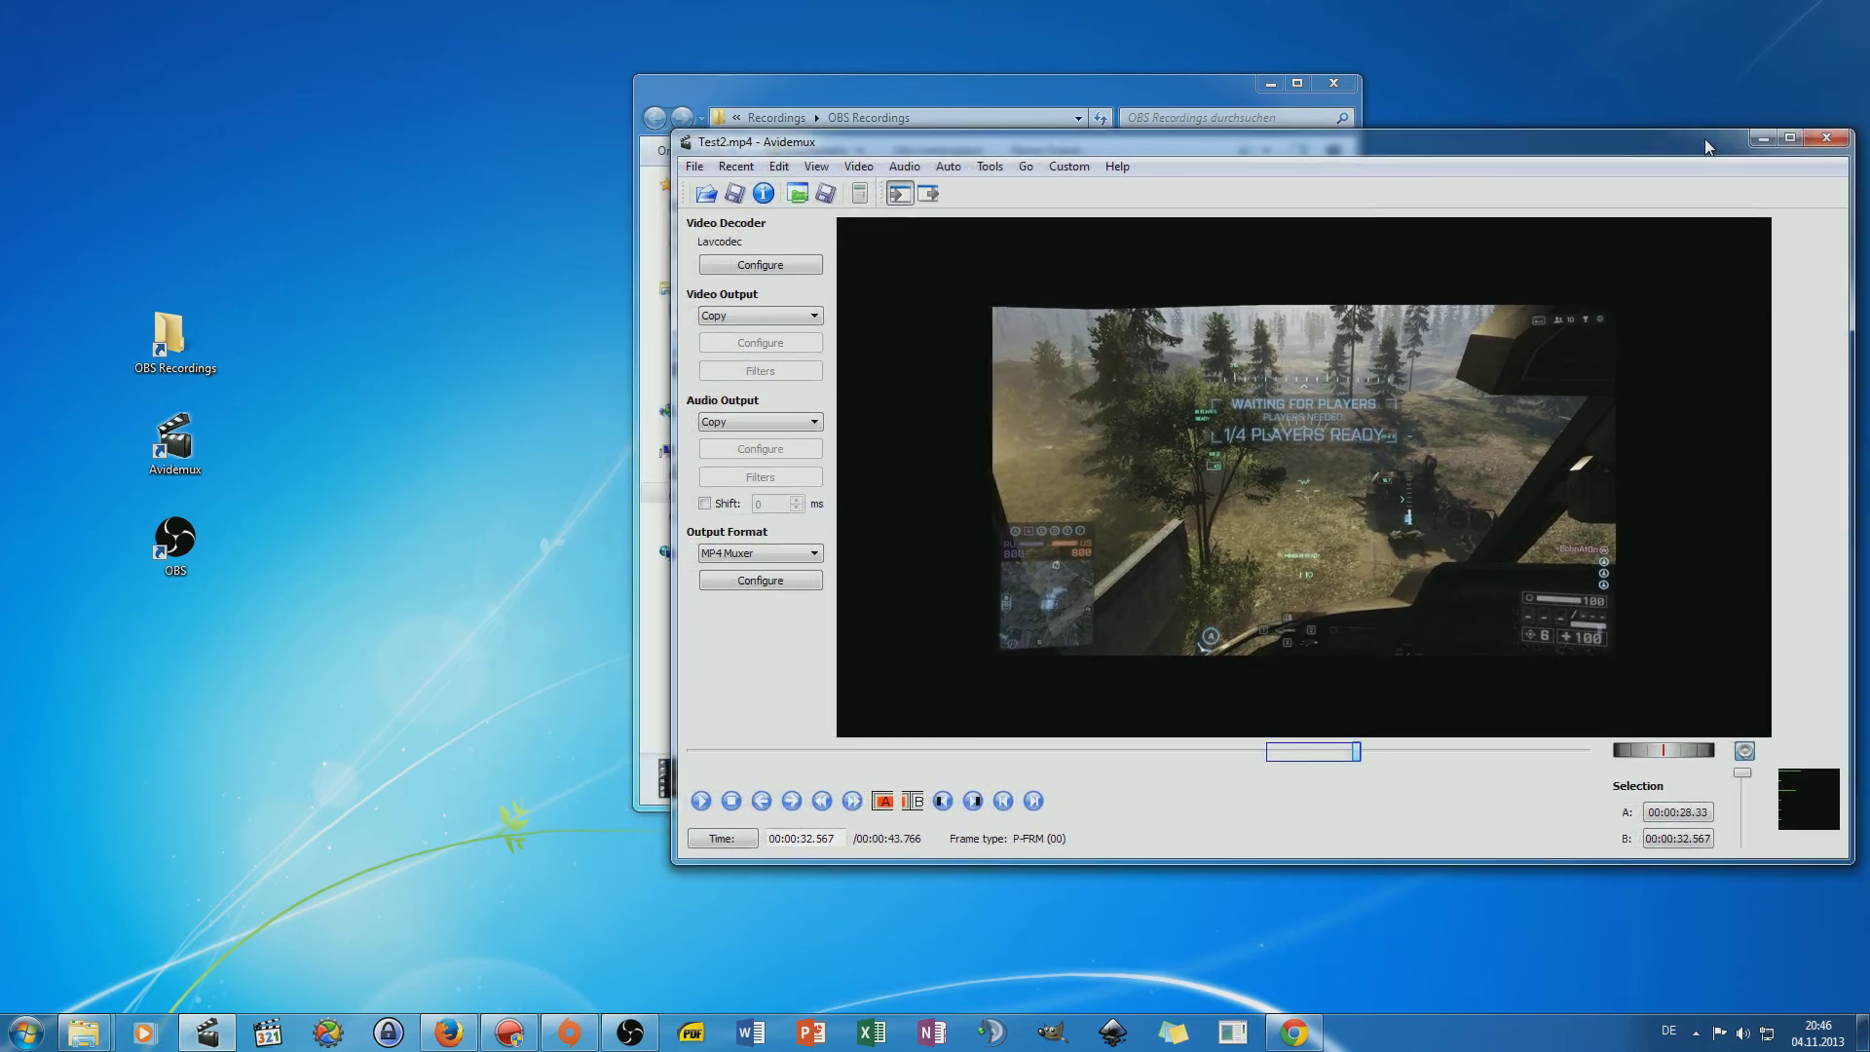
click(1843, 144)
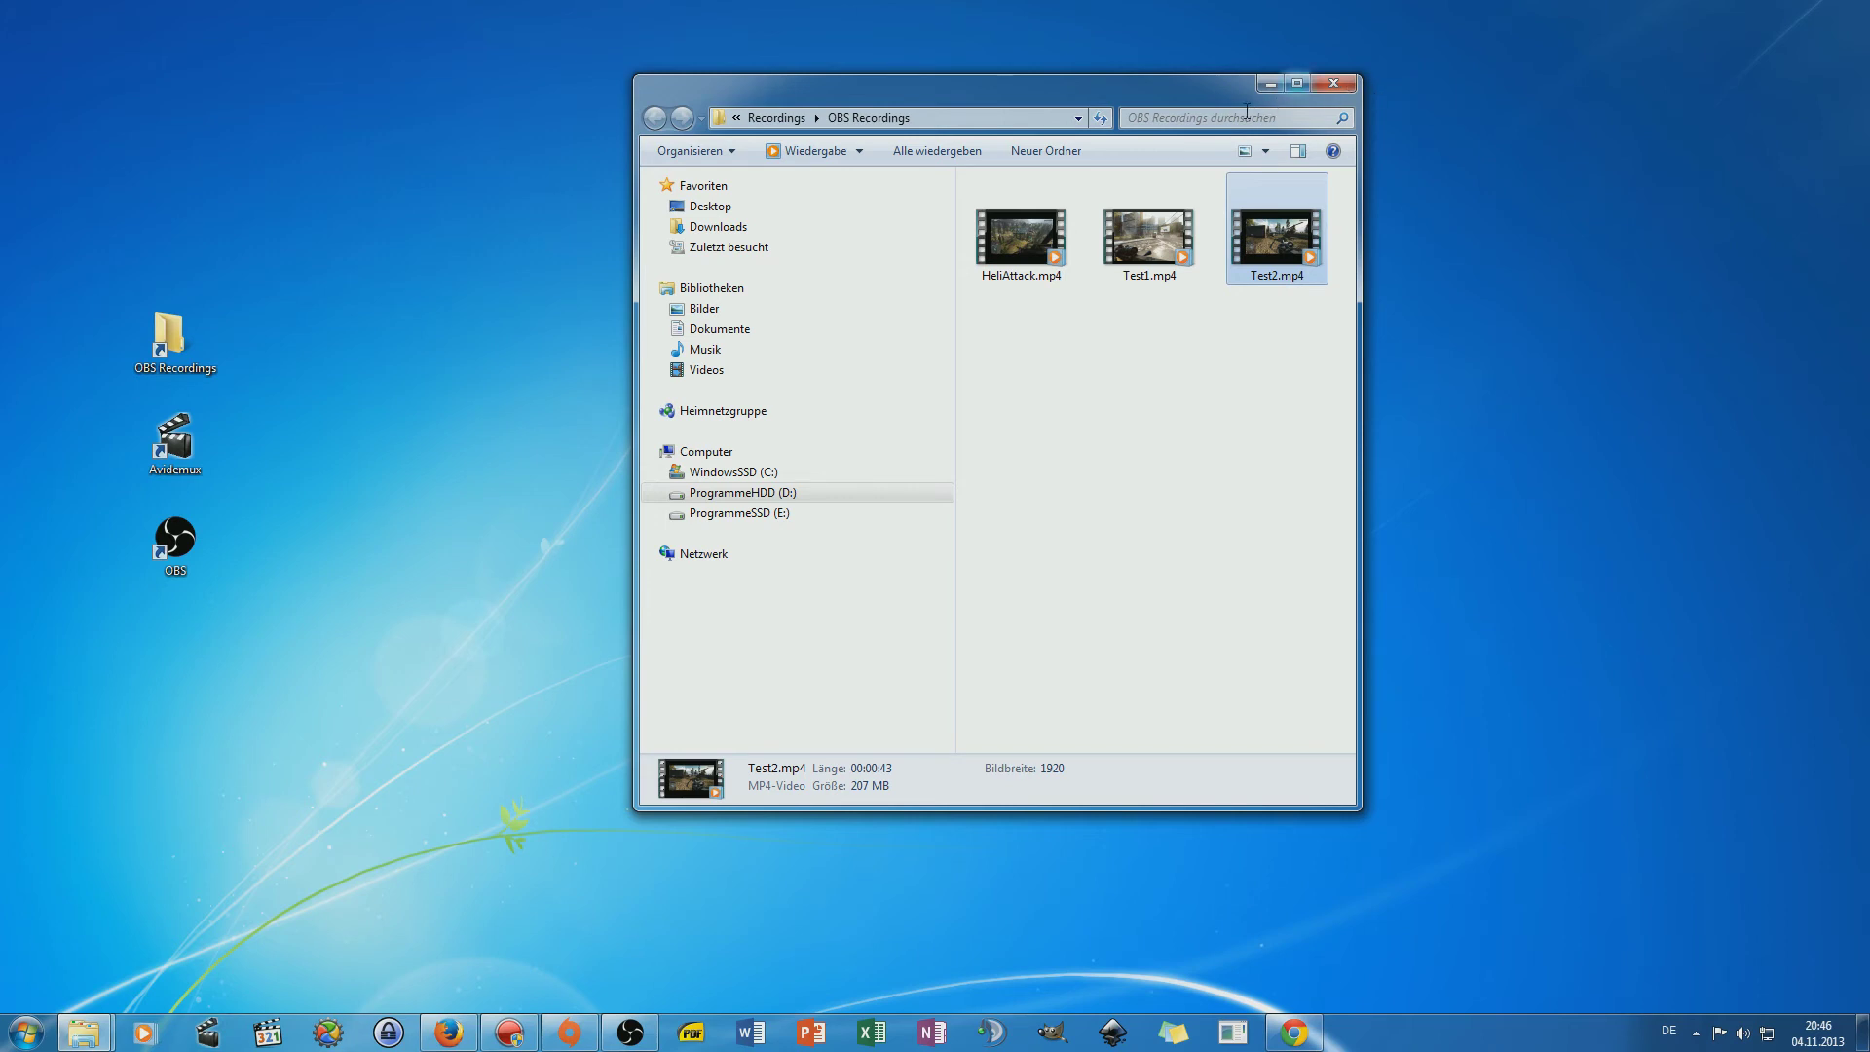
Play HeliAttack.mp4 from the OBS Recordings folder to check the cut clip, and close the player when it ends.
click(1127, 359)
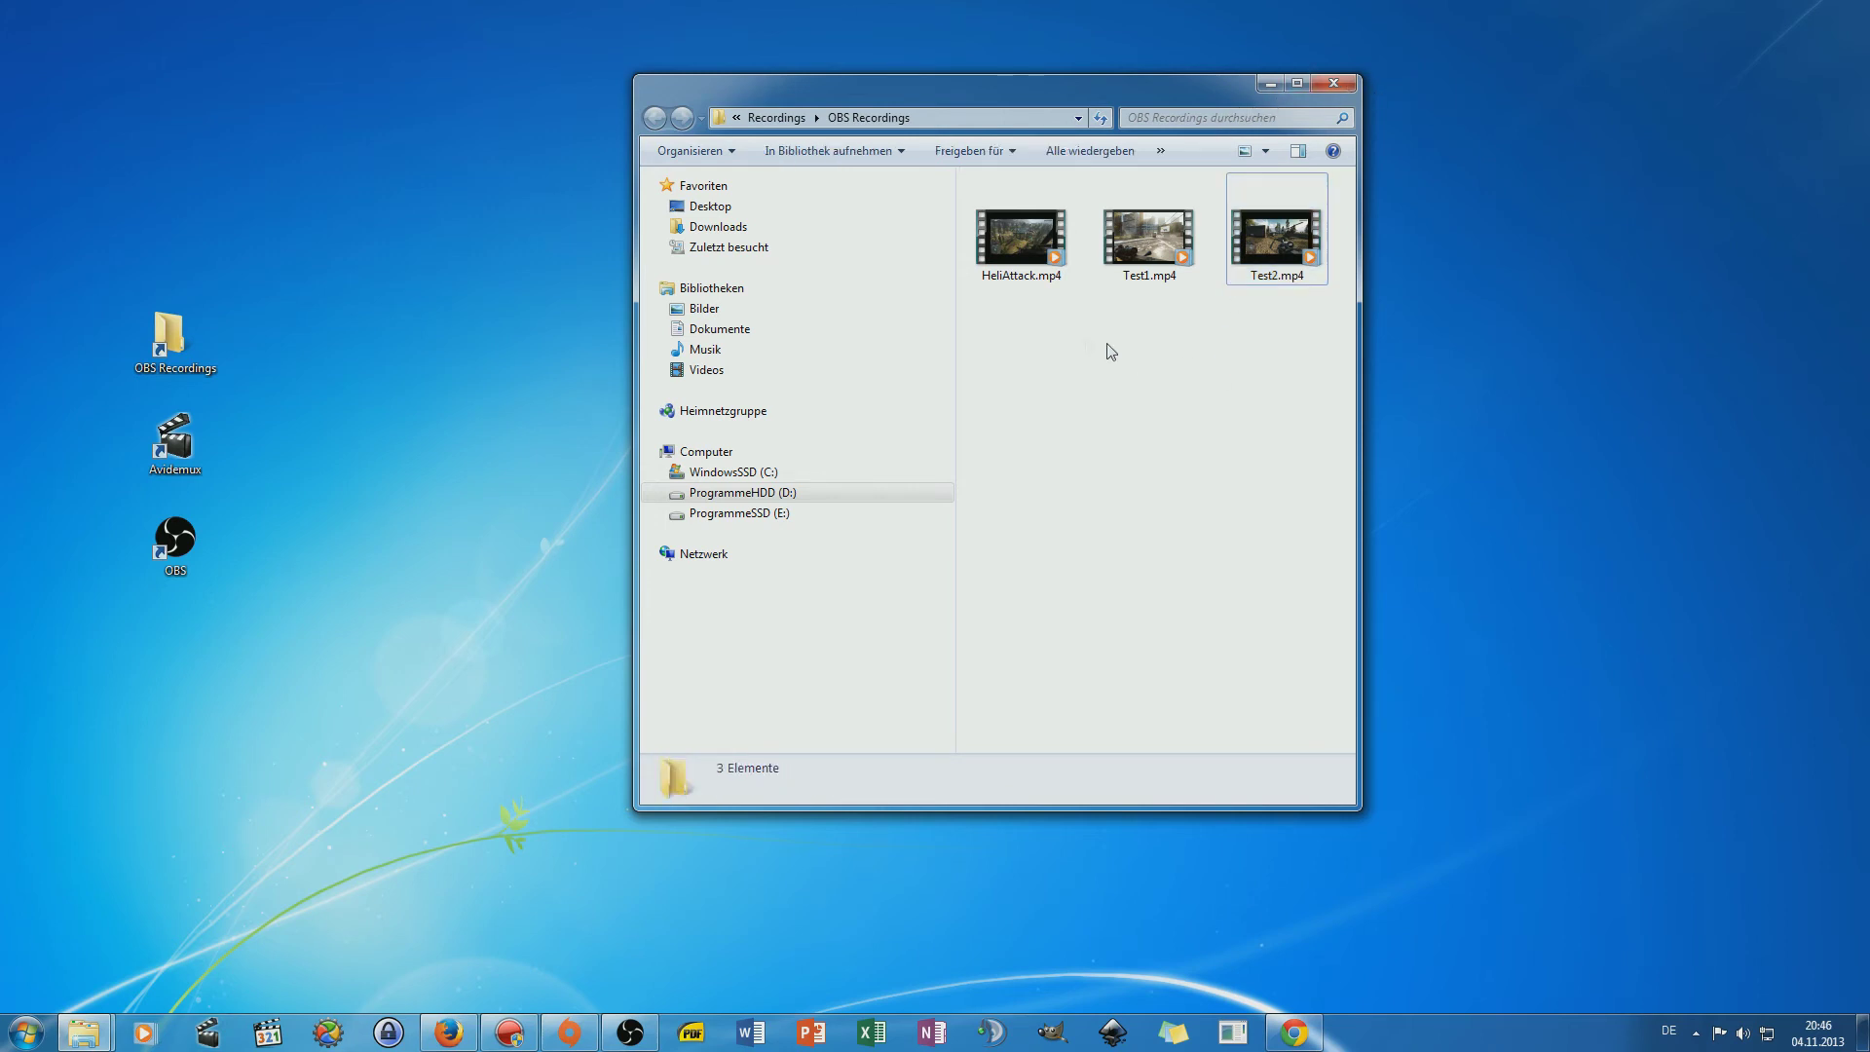
click(1038, 282)
double_click(1036, 280)
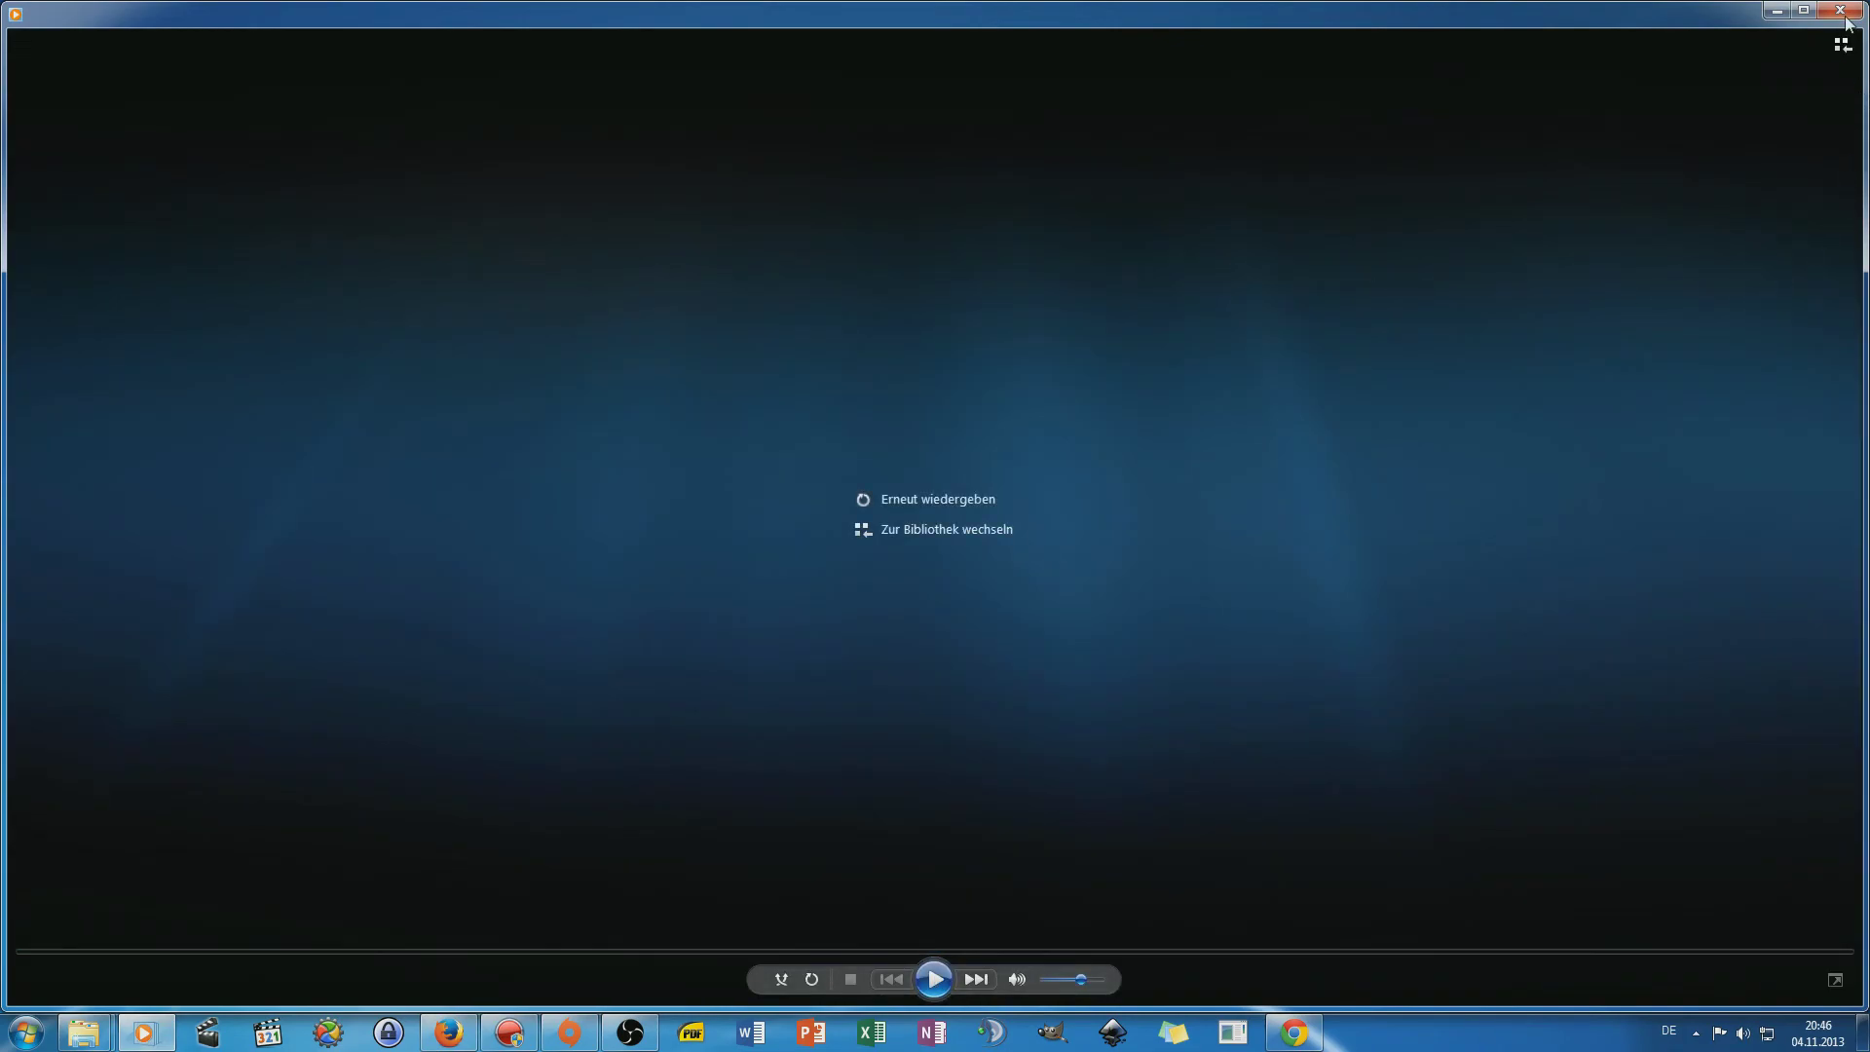
click(1844, 14)
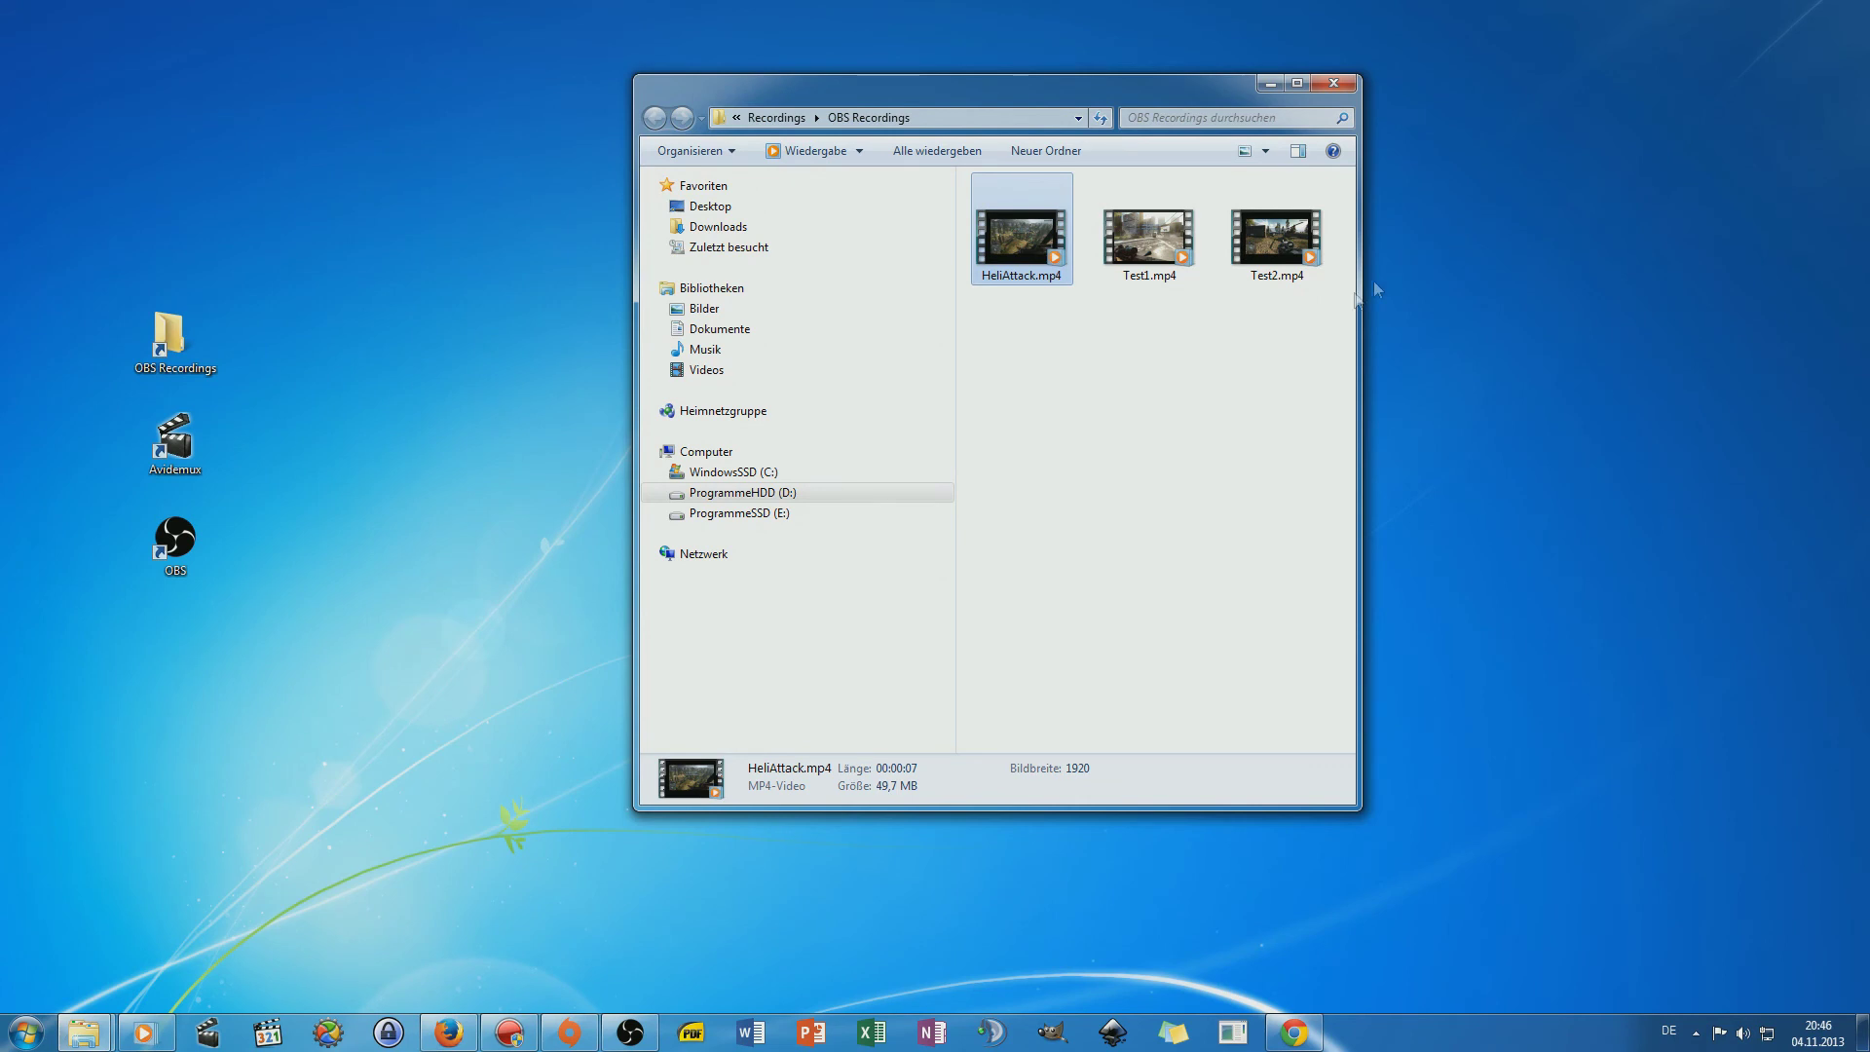
click(1214, 395)
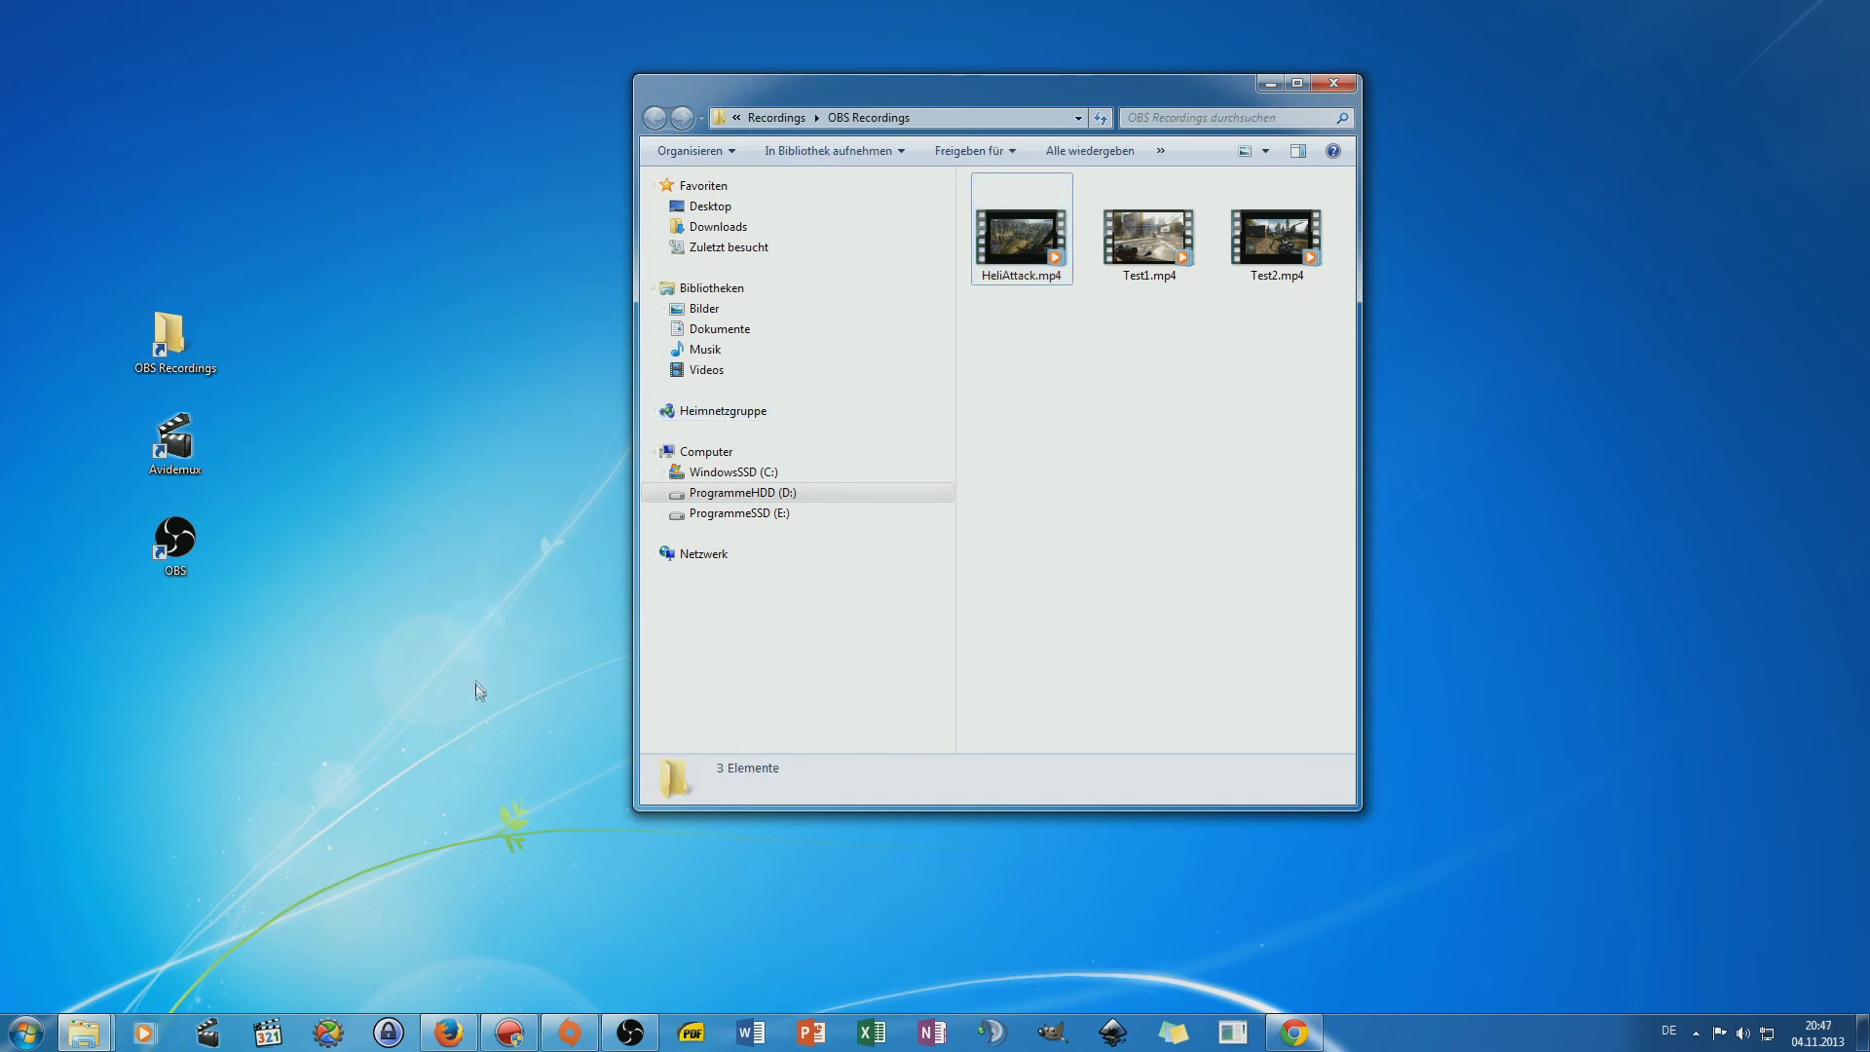
Relaunch Avidemux beside the folder window and load HeliAttack.mp4 into it.
double_click(173, 446)
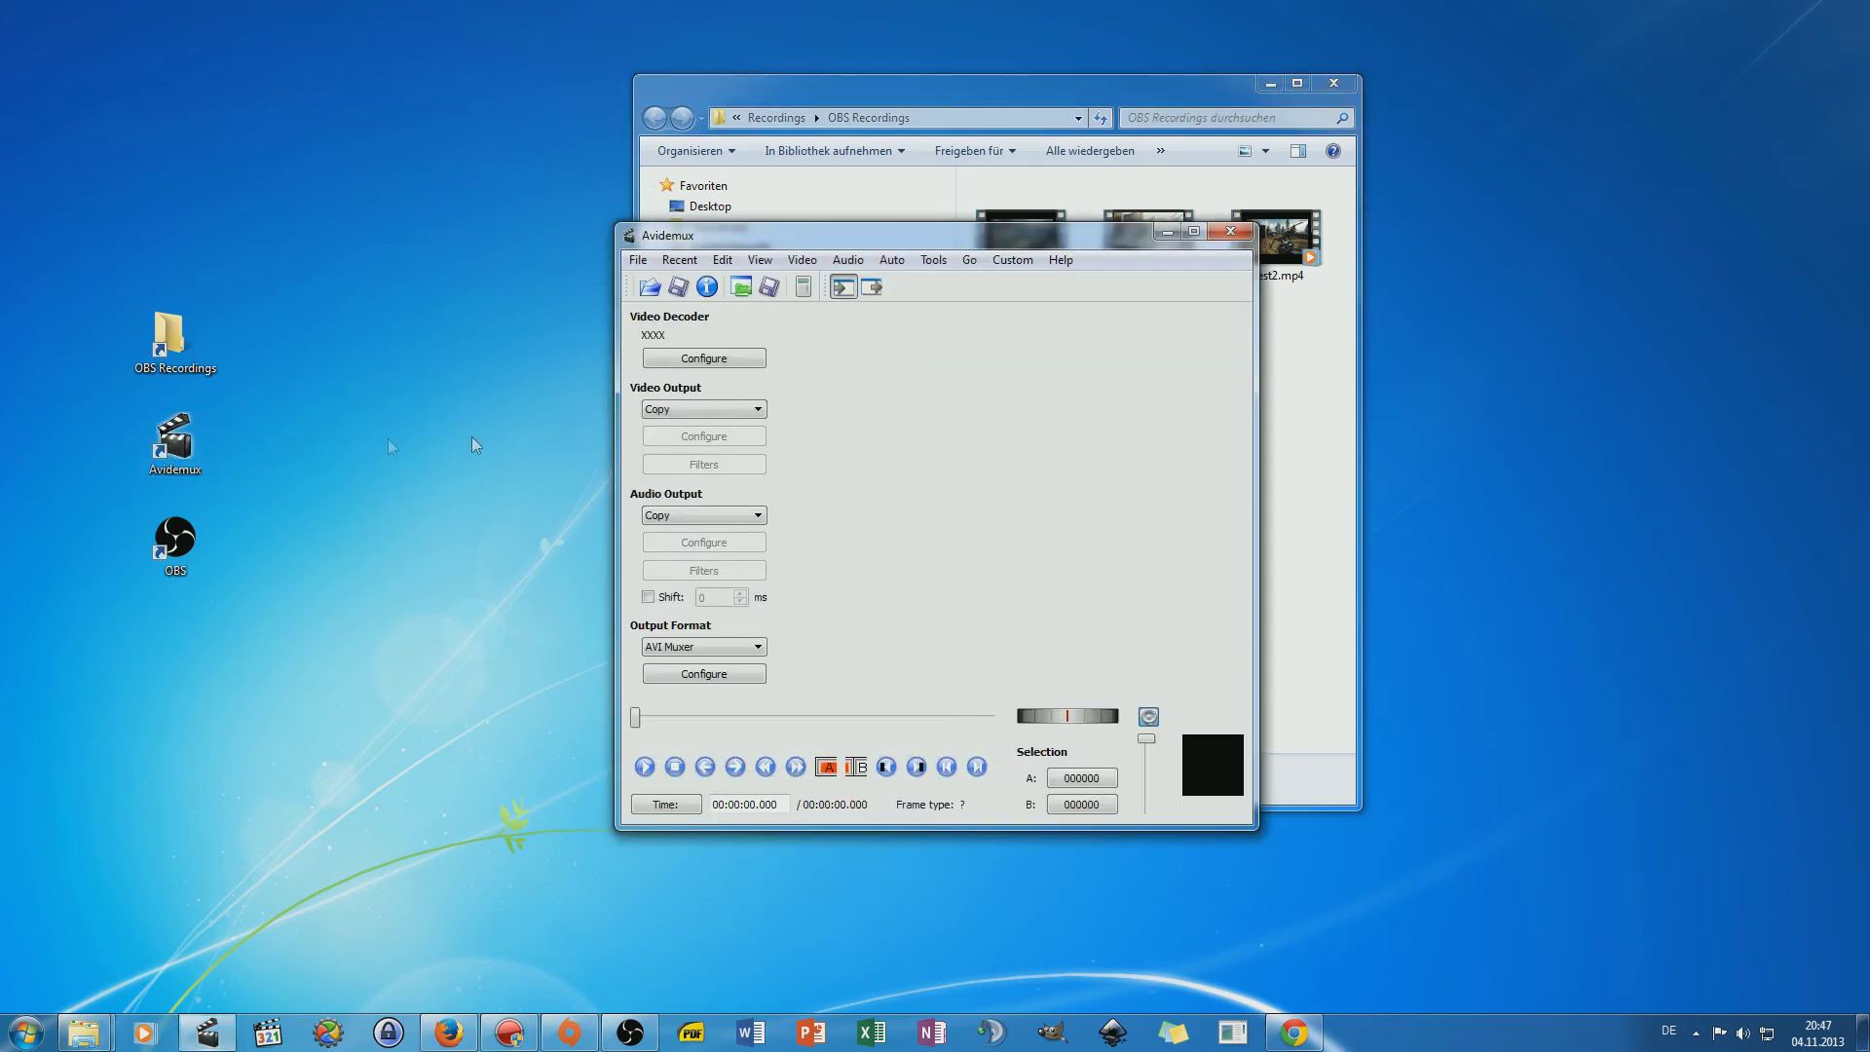
drag(1060, 240, 1554, 360)
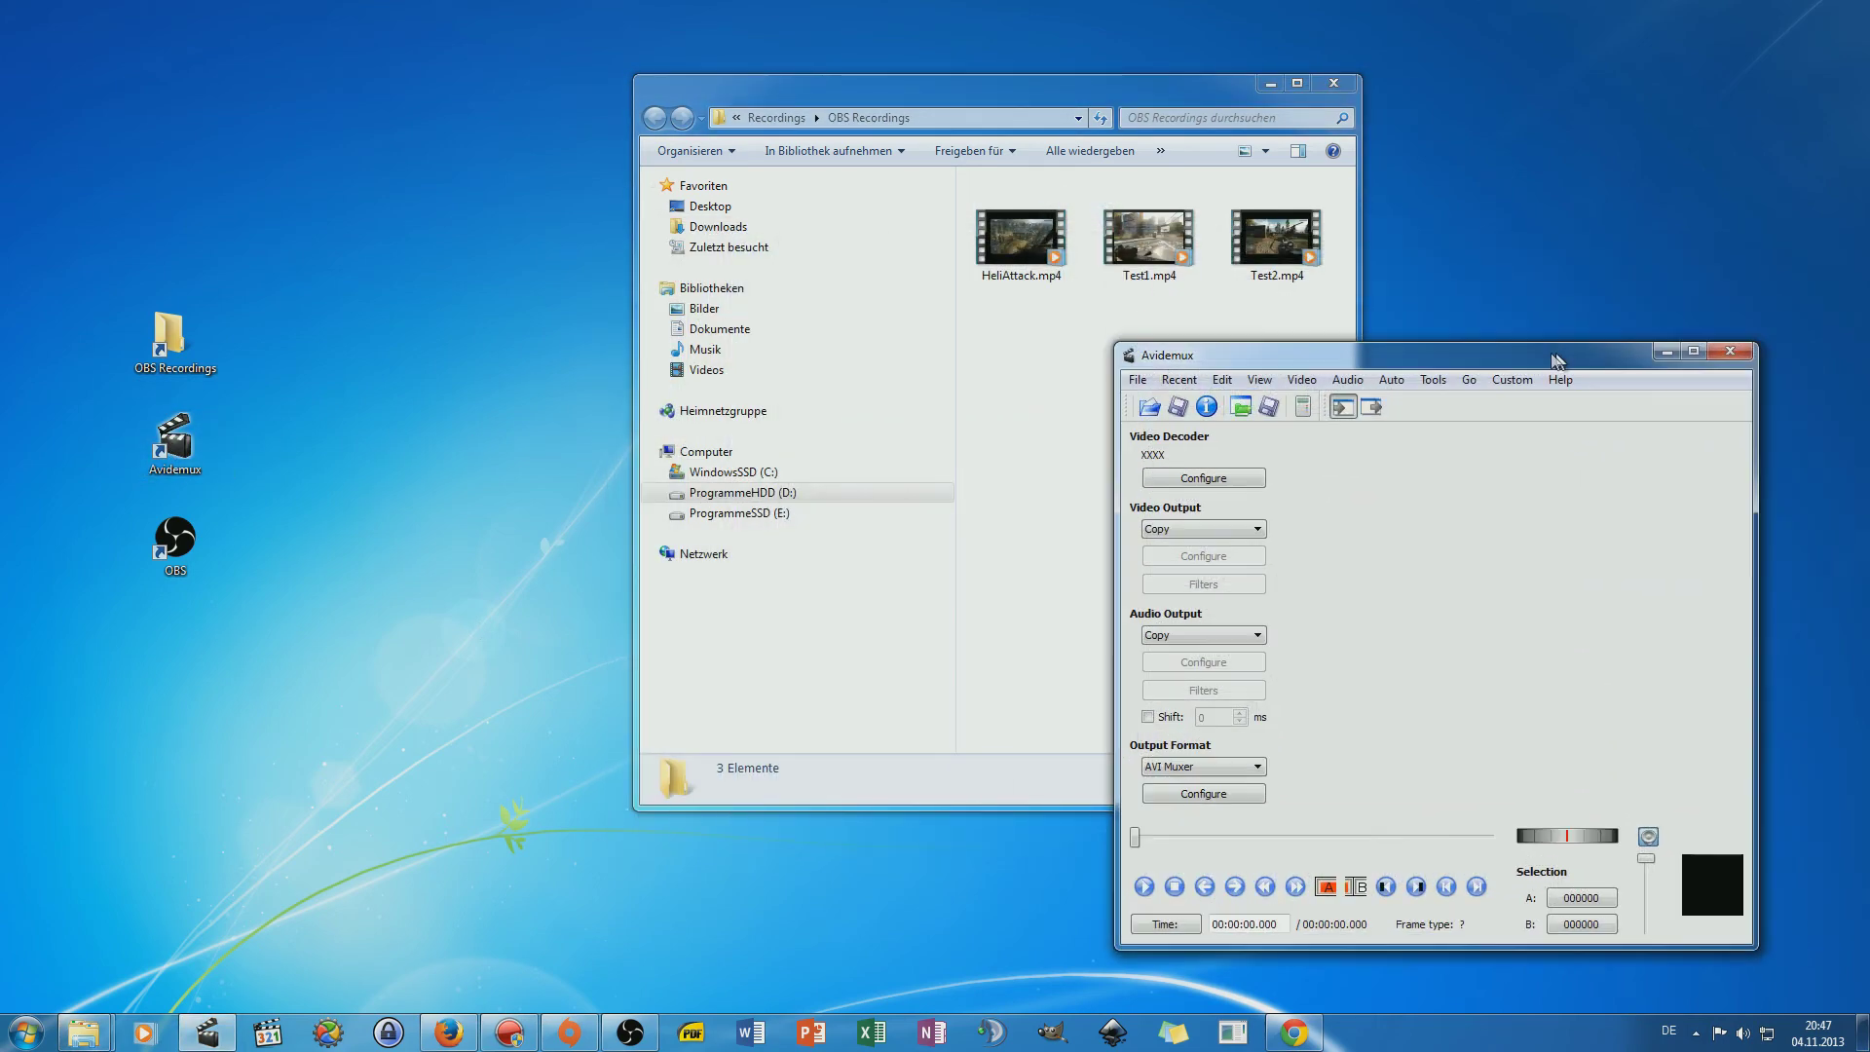
drag(1021, 237, 1374, 538)
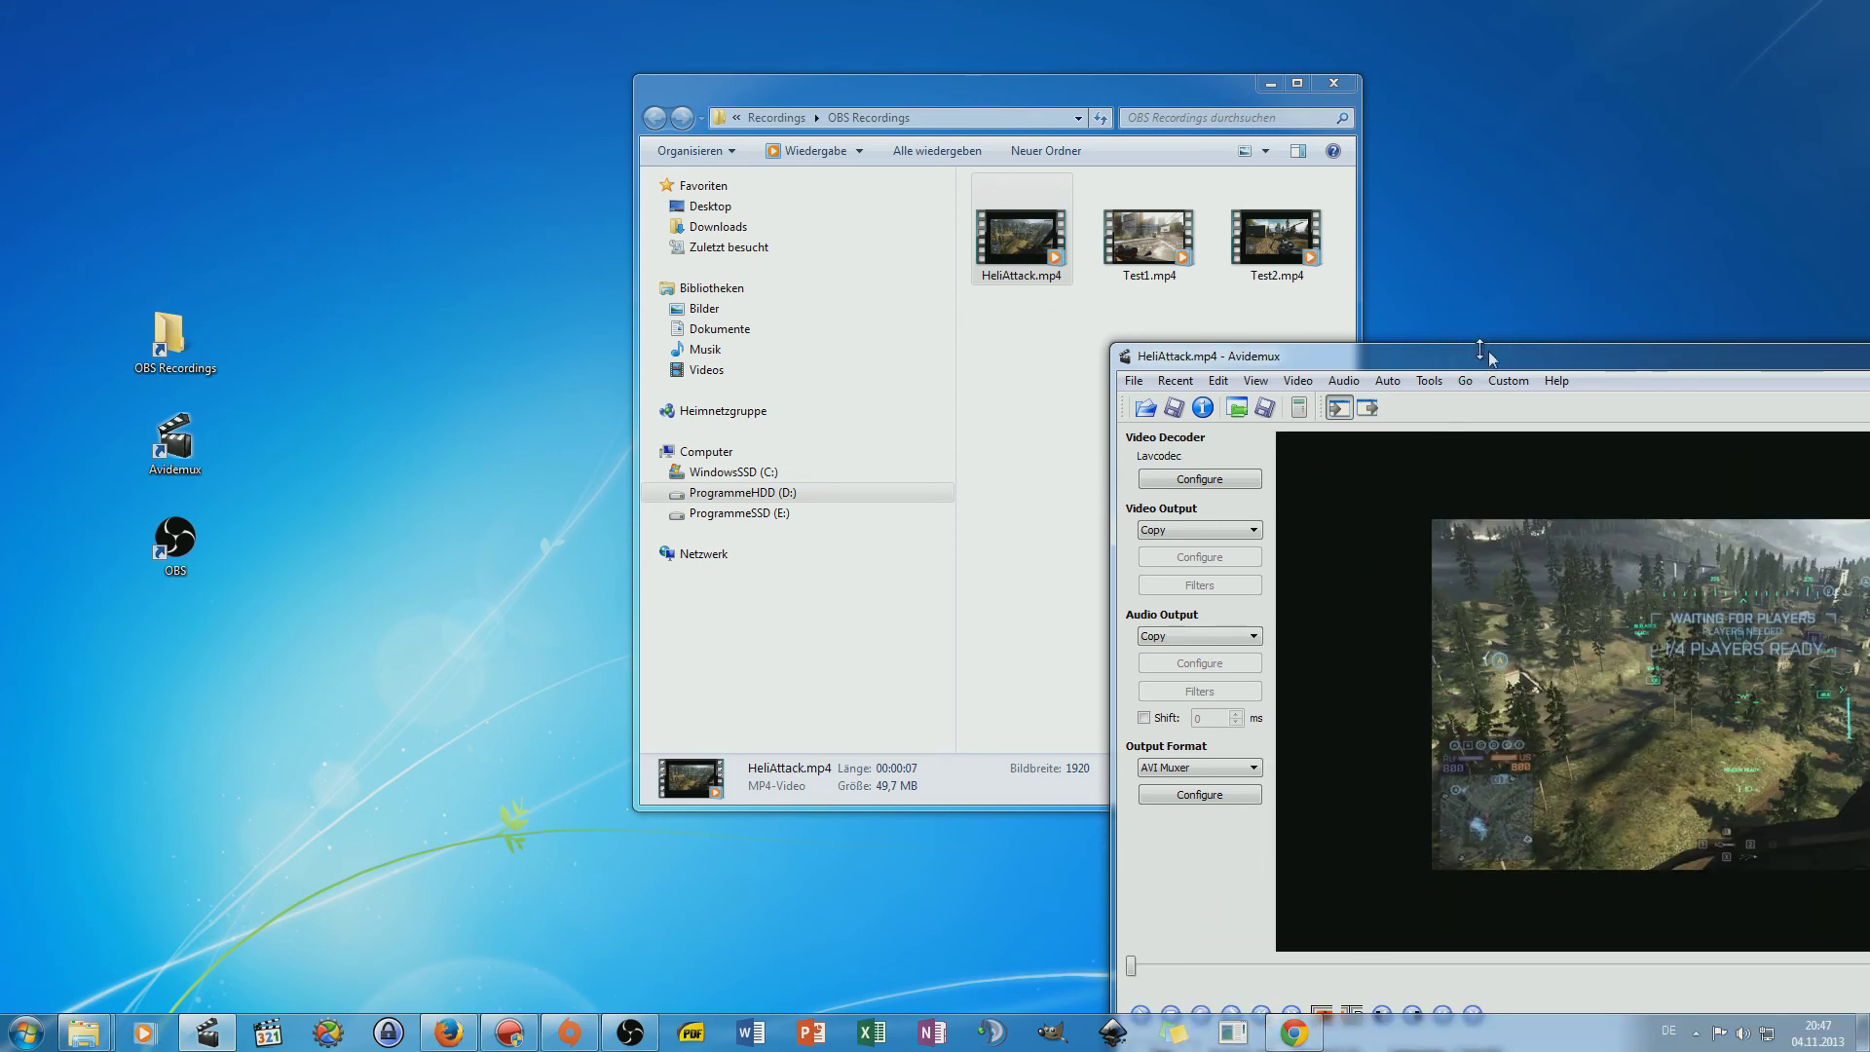
Bring the Avidemux settings into view, look through the video encoders and set the video output to FLV1(flash).
drag(1480, 350, 1170, 143)
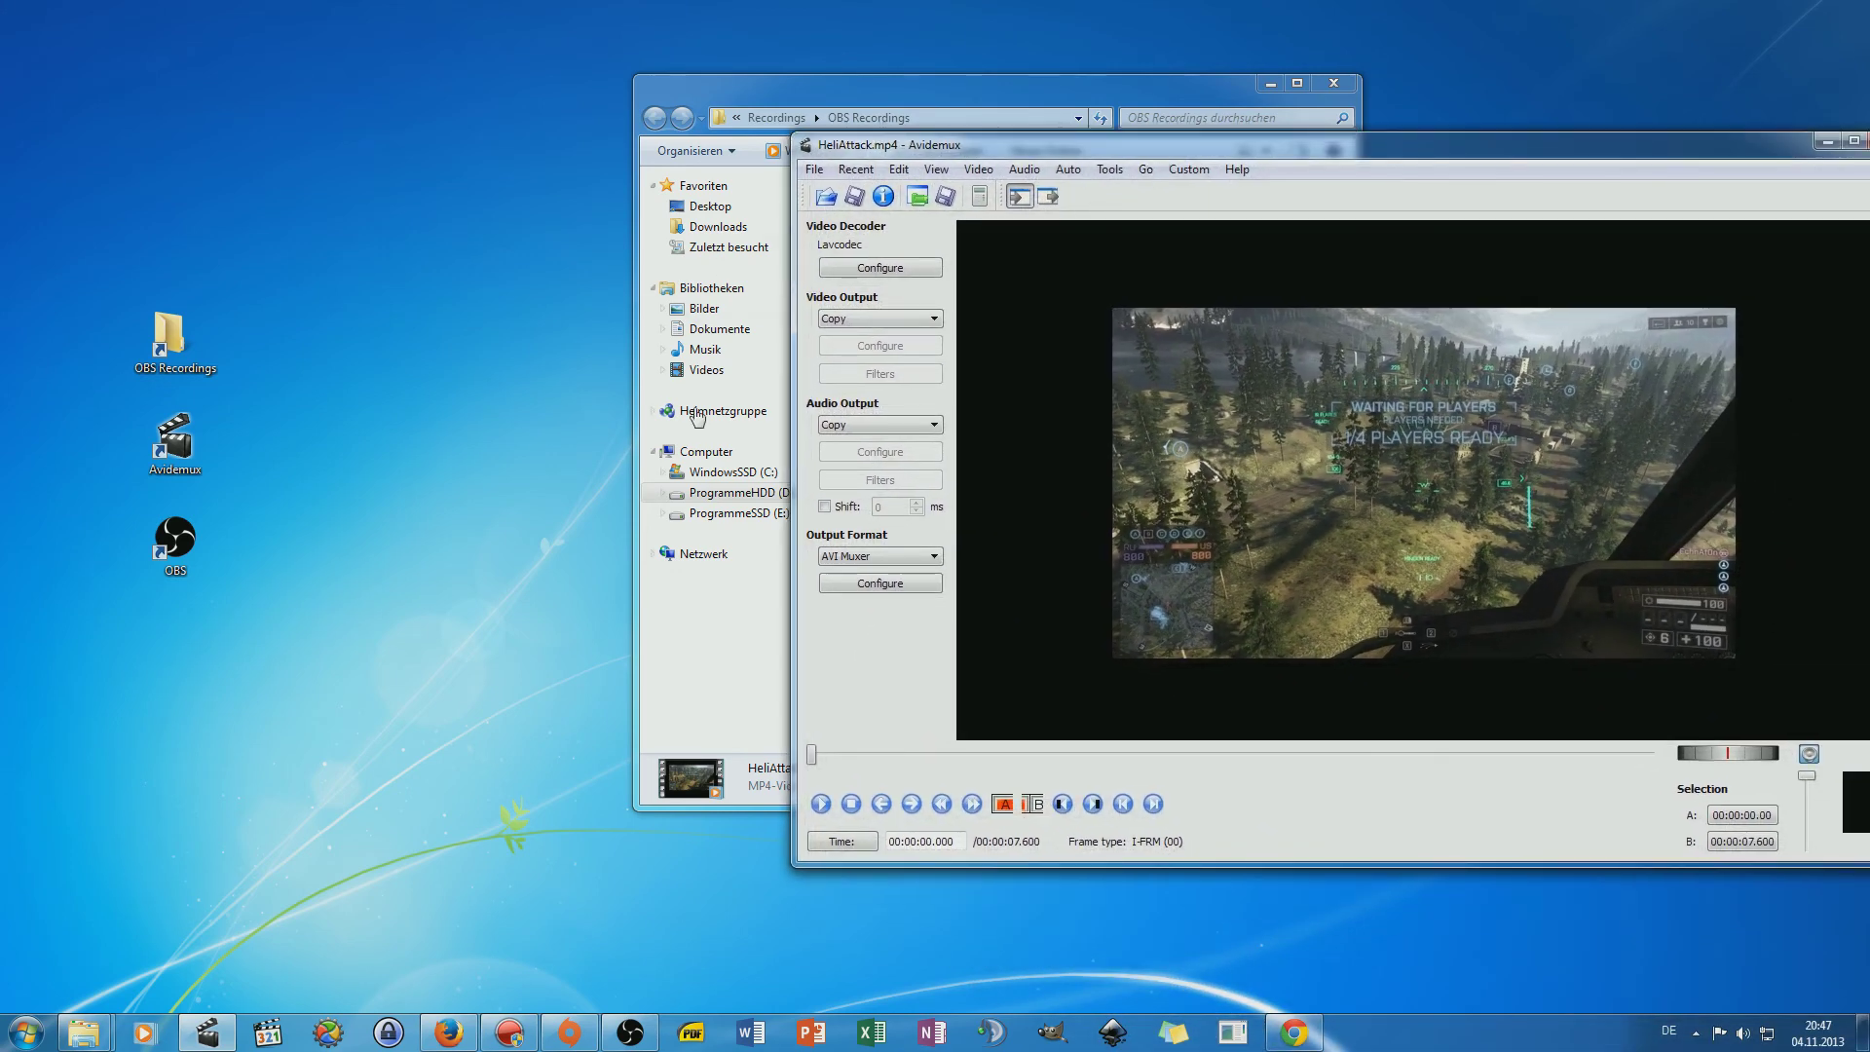
click(894, 321)
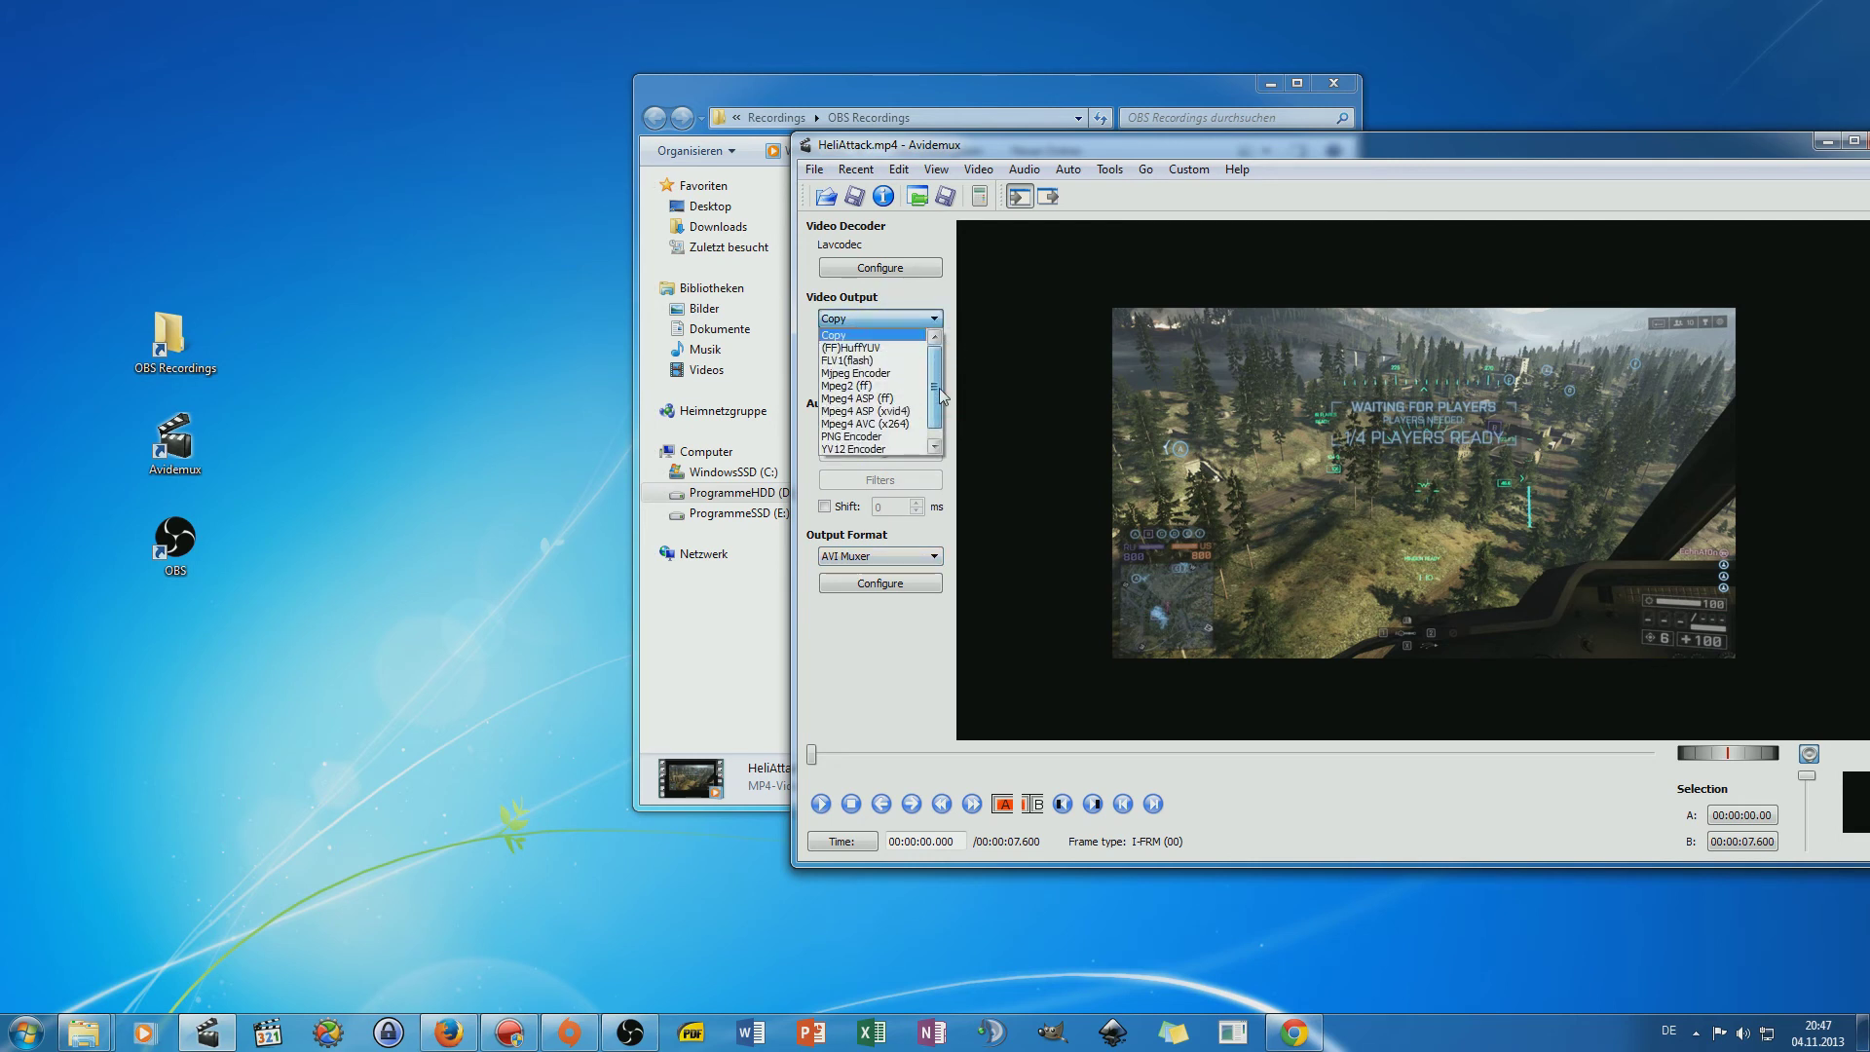
scroll(938, 413, down, 1)
scroll(941, 358, up, 1)
scroll(941, 362, down, 1)
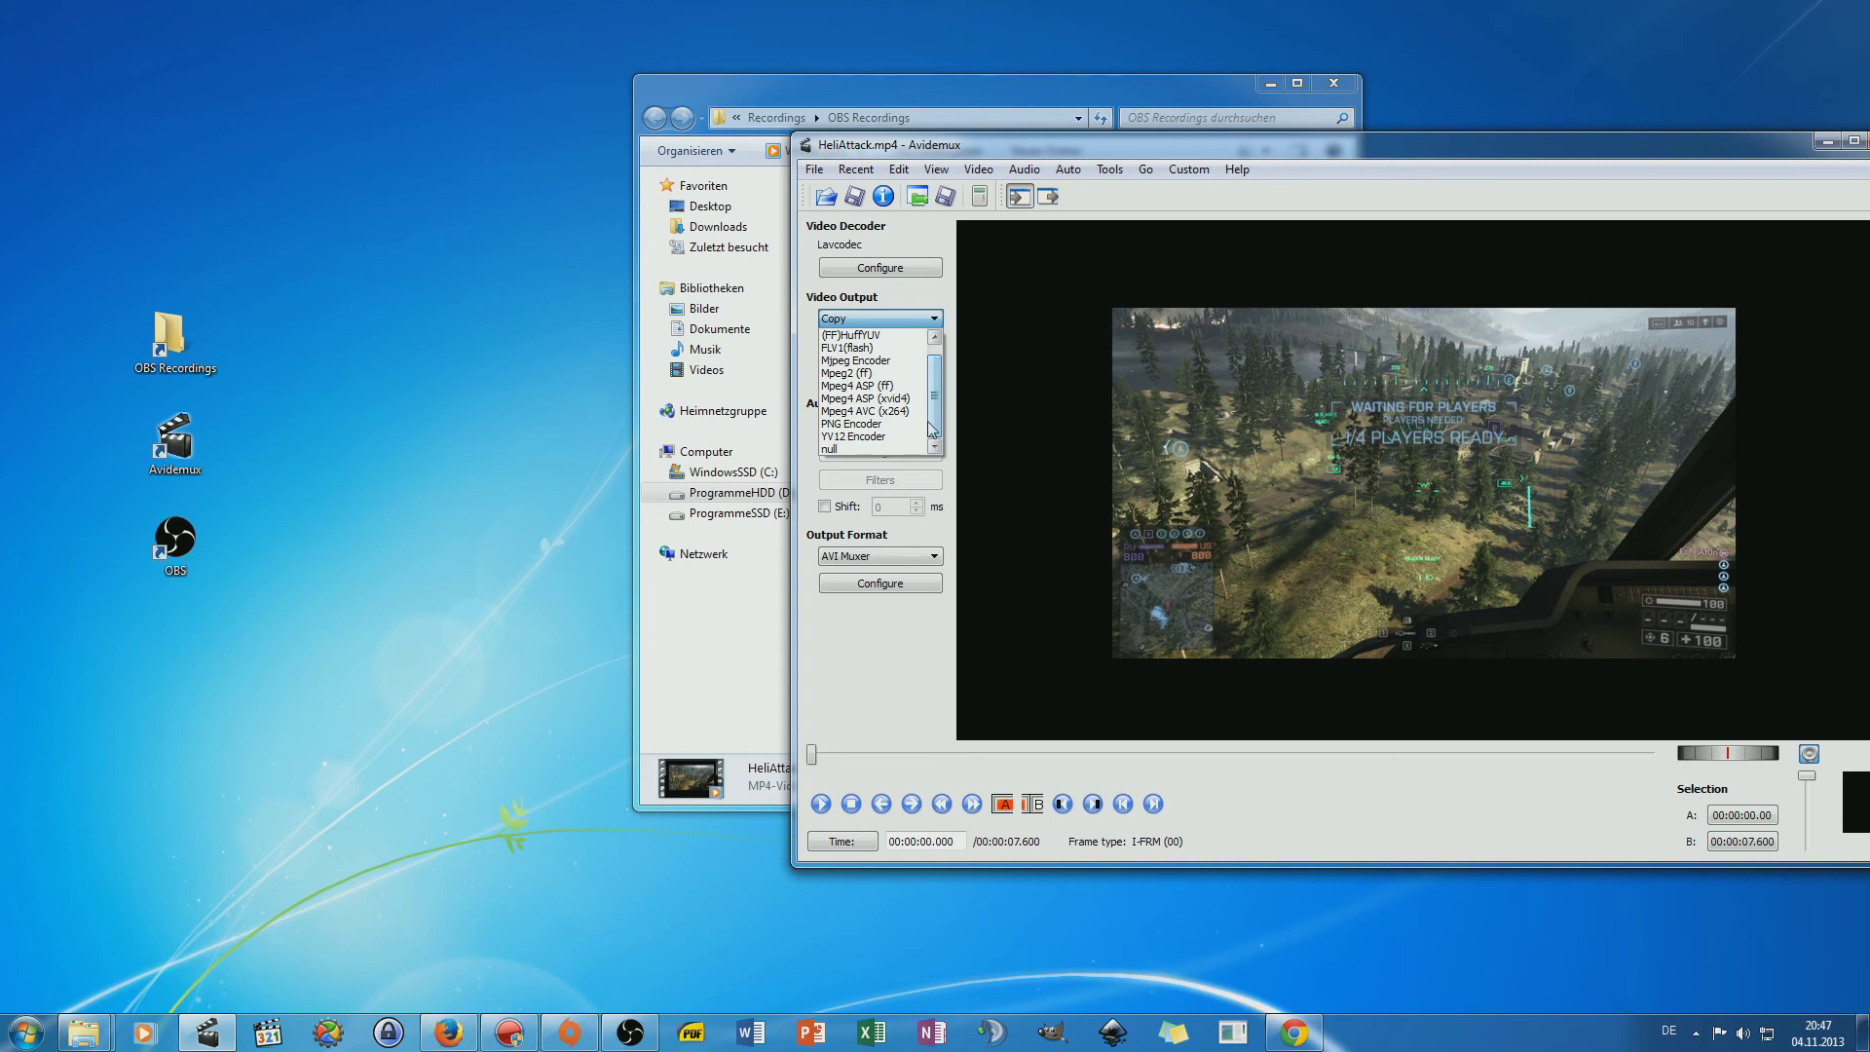
scroll(921, 384, up, 1)
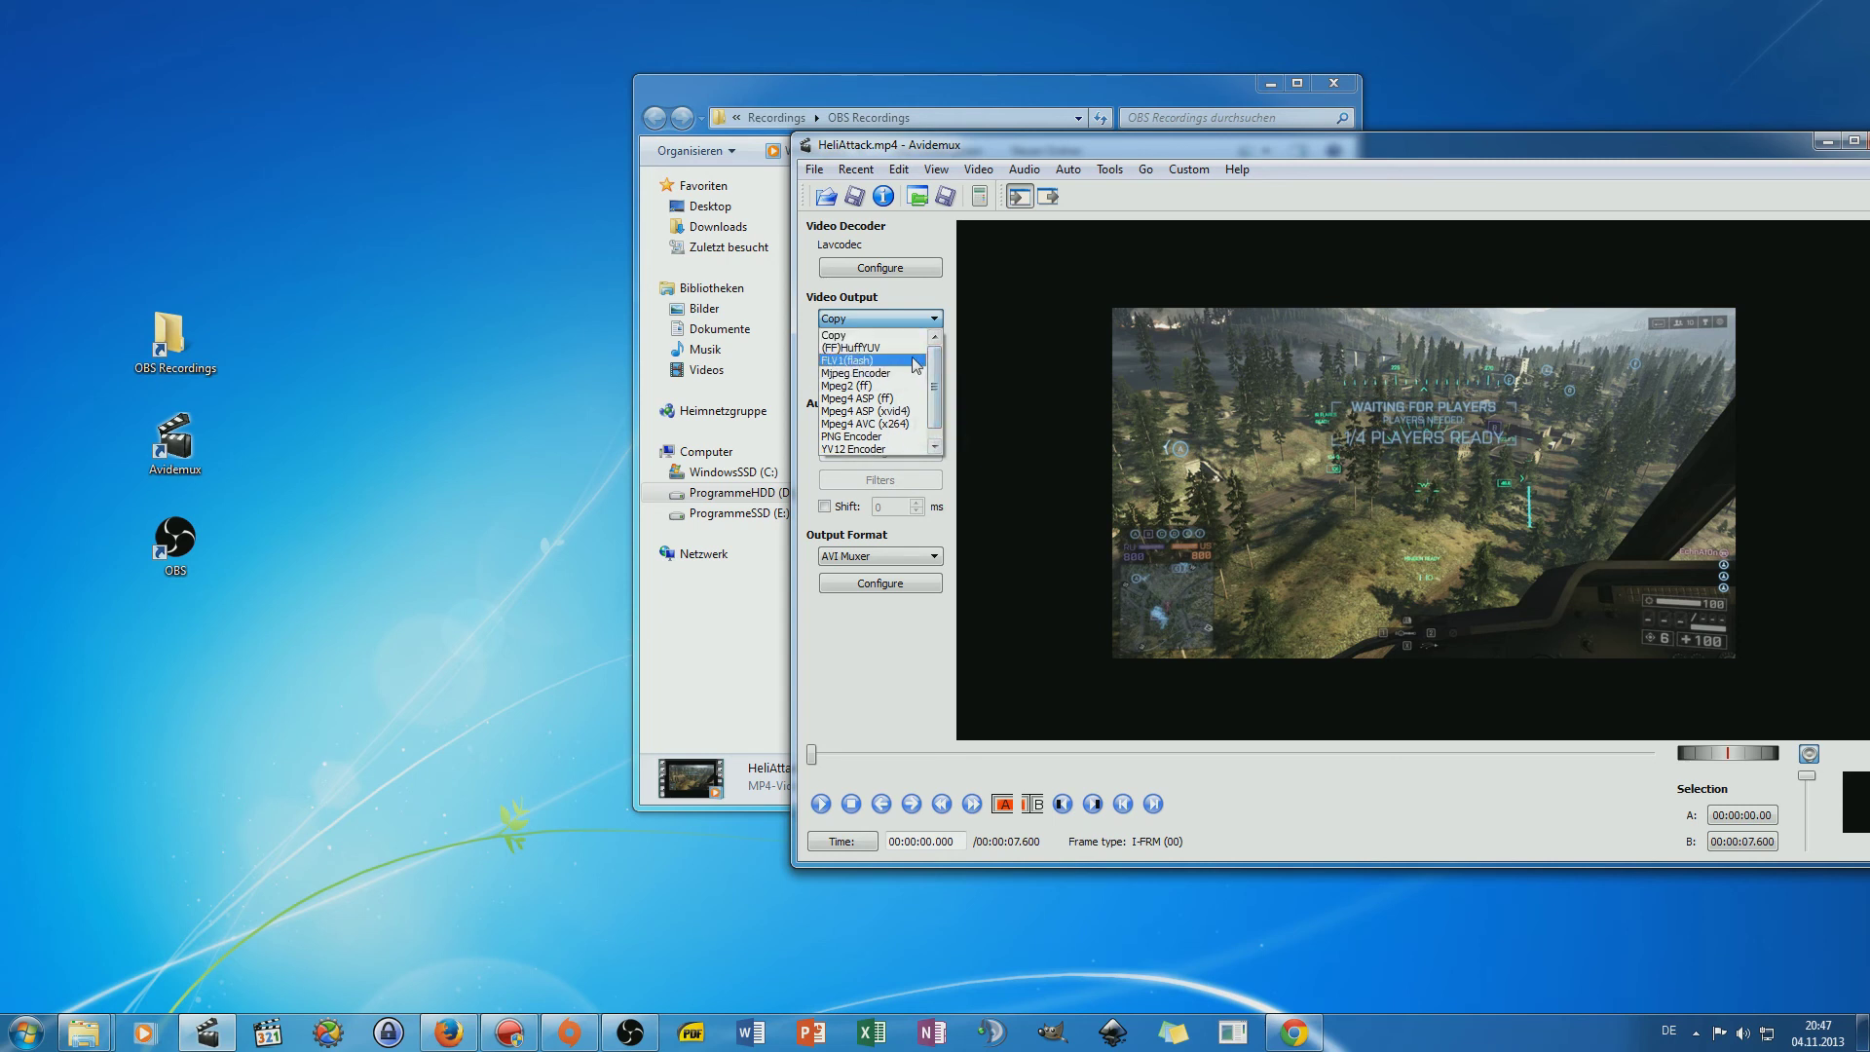
click(913, 362)
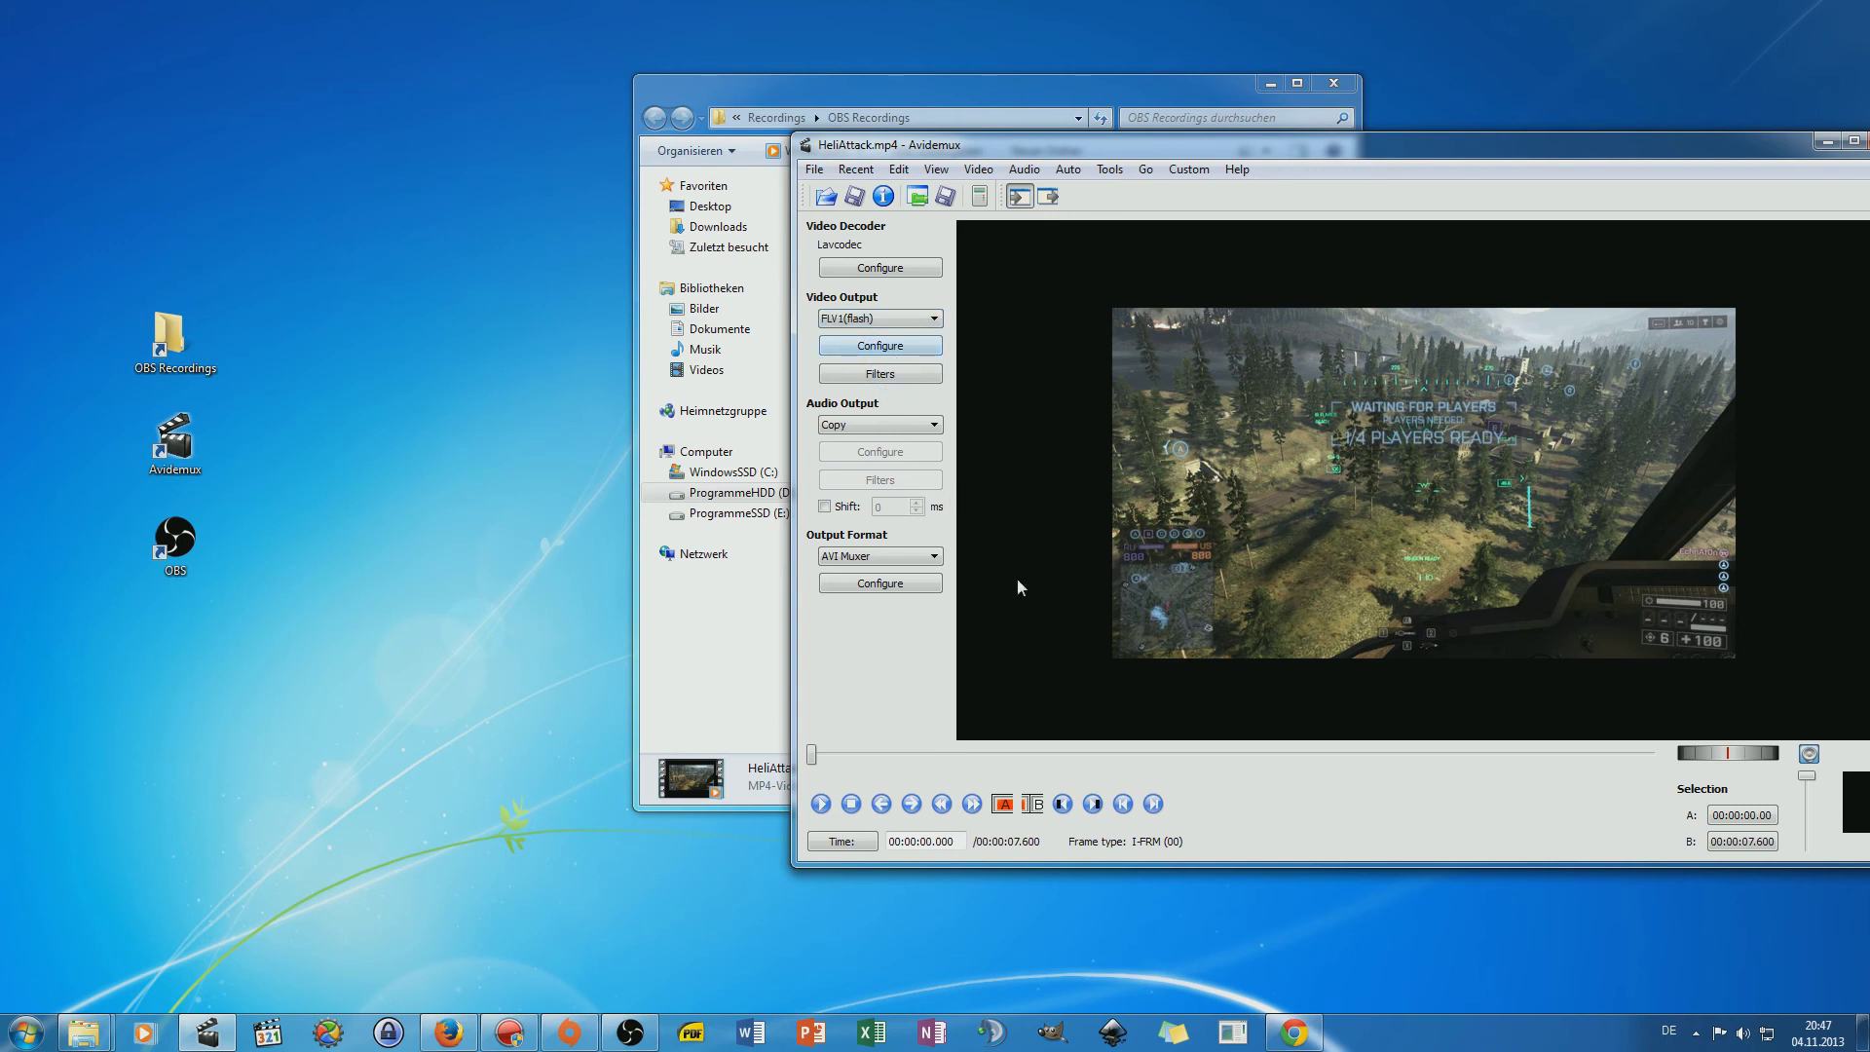
Look through the video output encoders again without choosing another one, and close Avidemux.
click(907, 320)
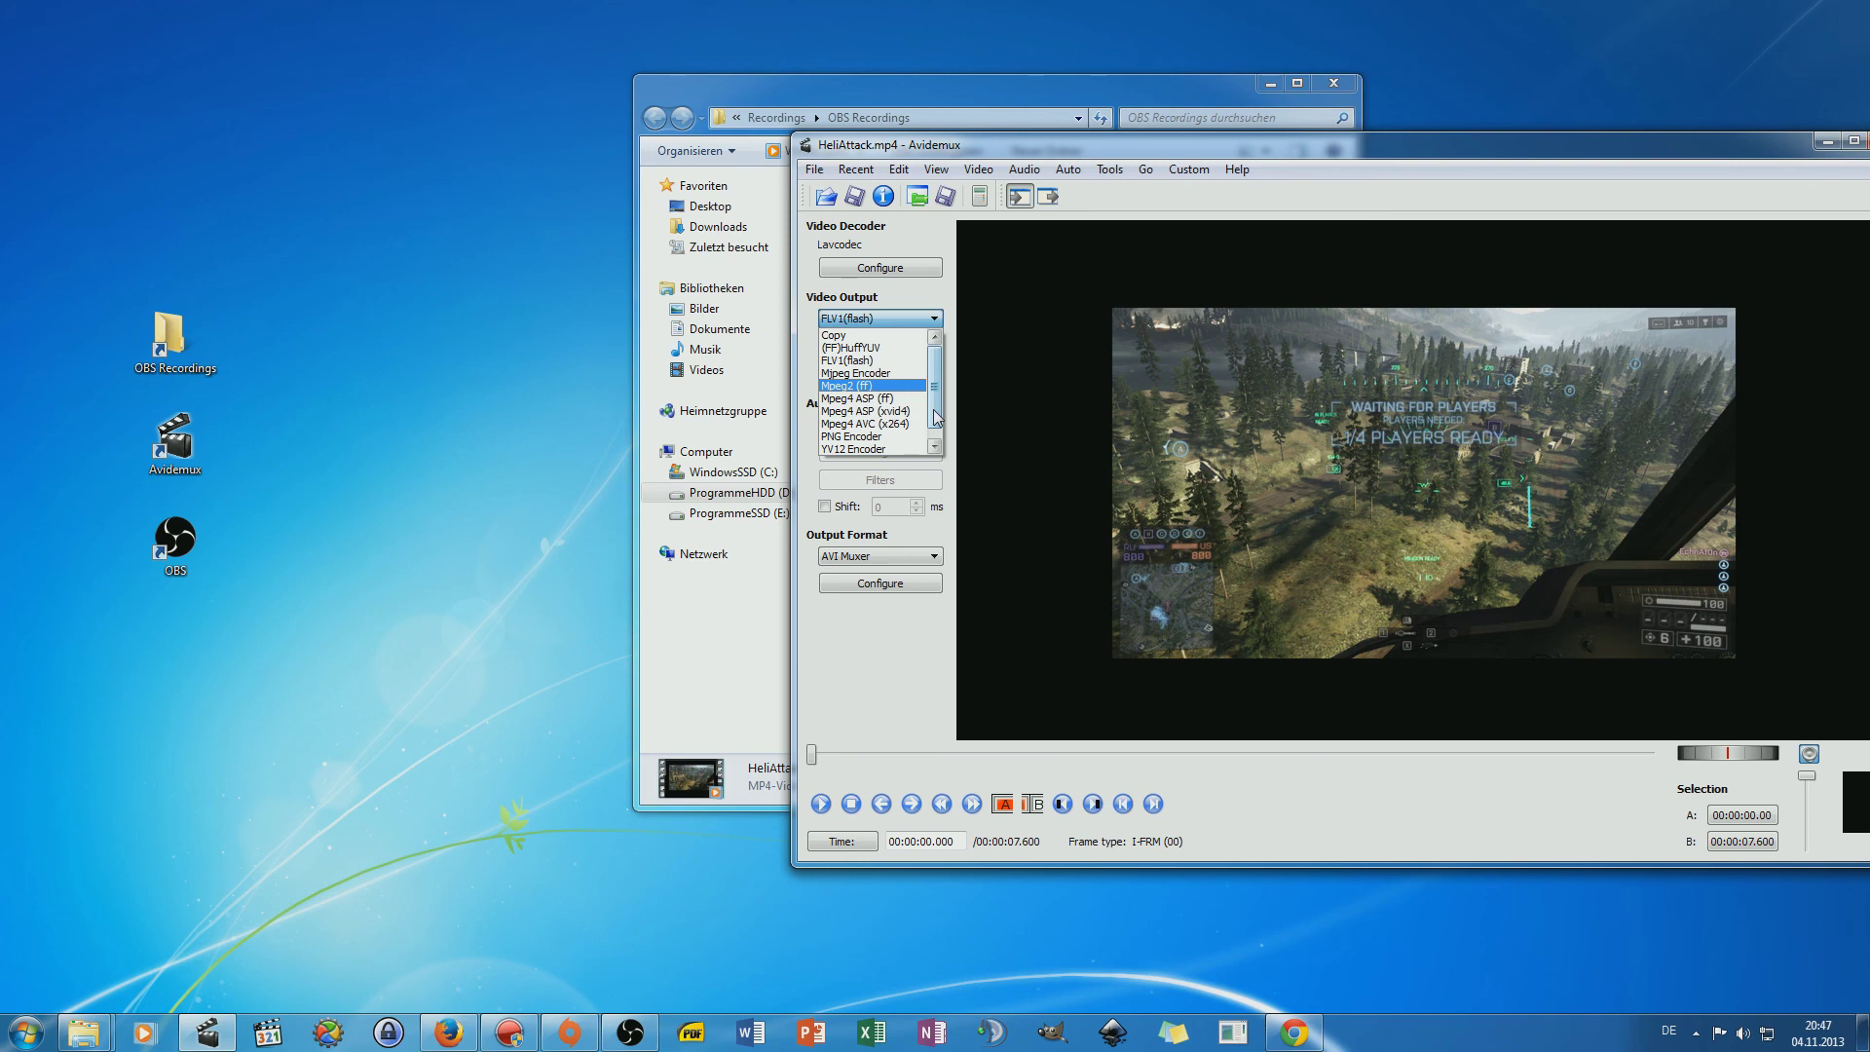
scroll(937, 418, down, 1)
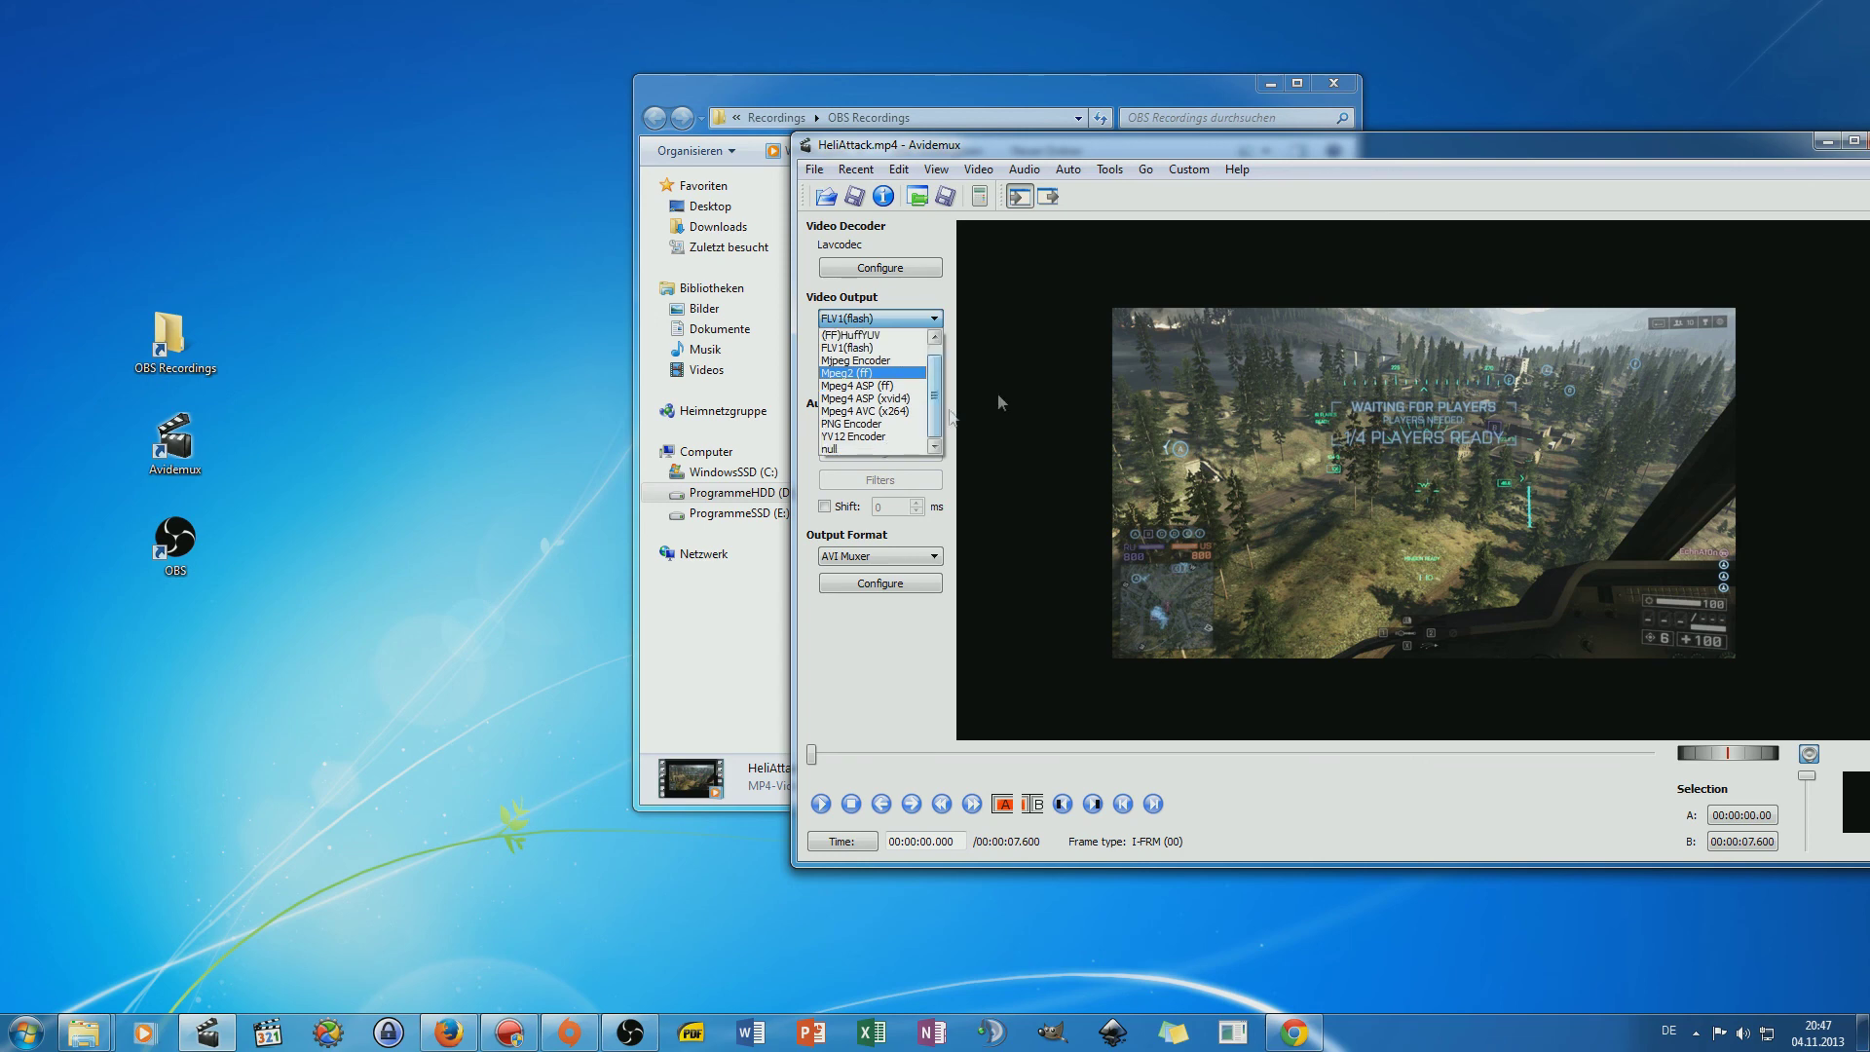
click(1588, 165)
drag(1588, 165, 1154, 203)
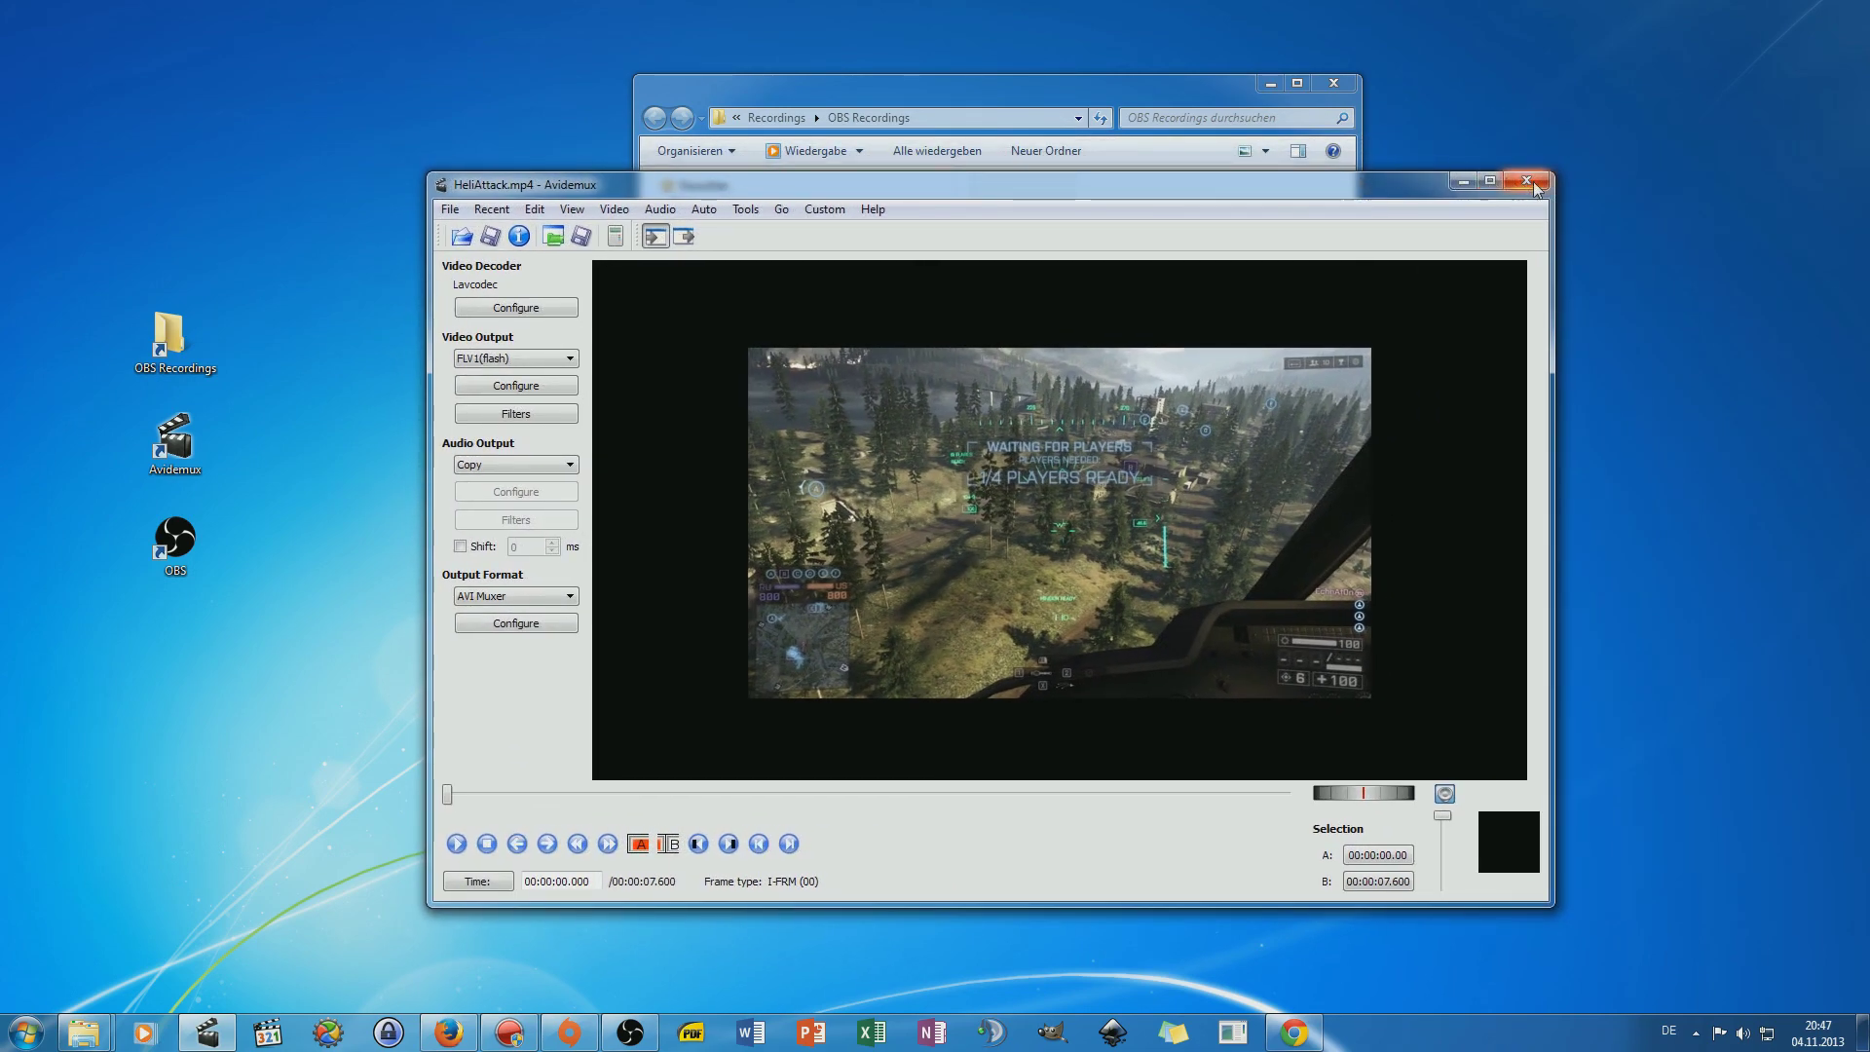
click(1532, 184)
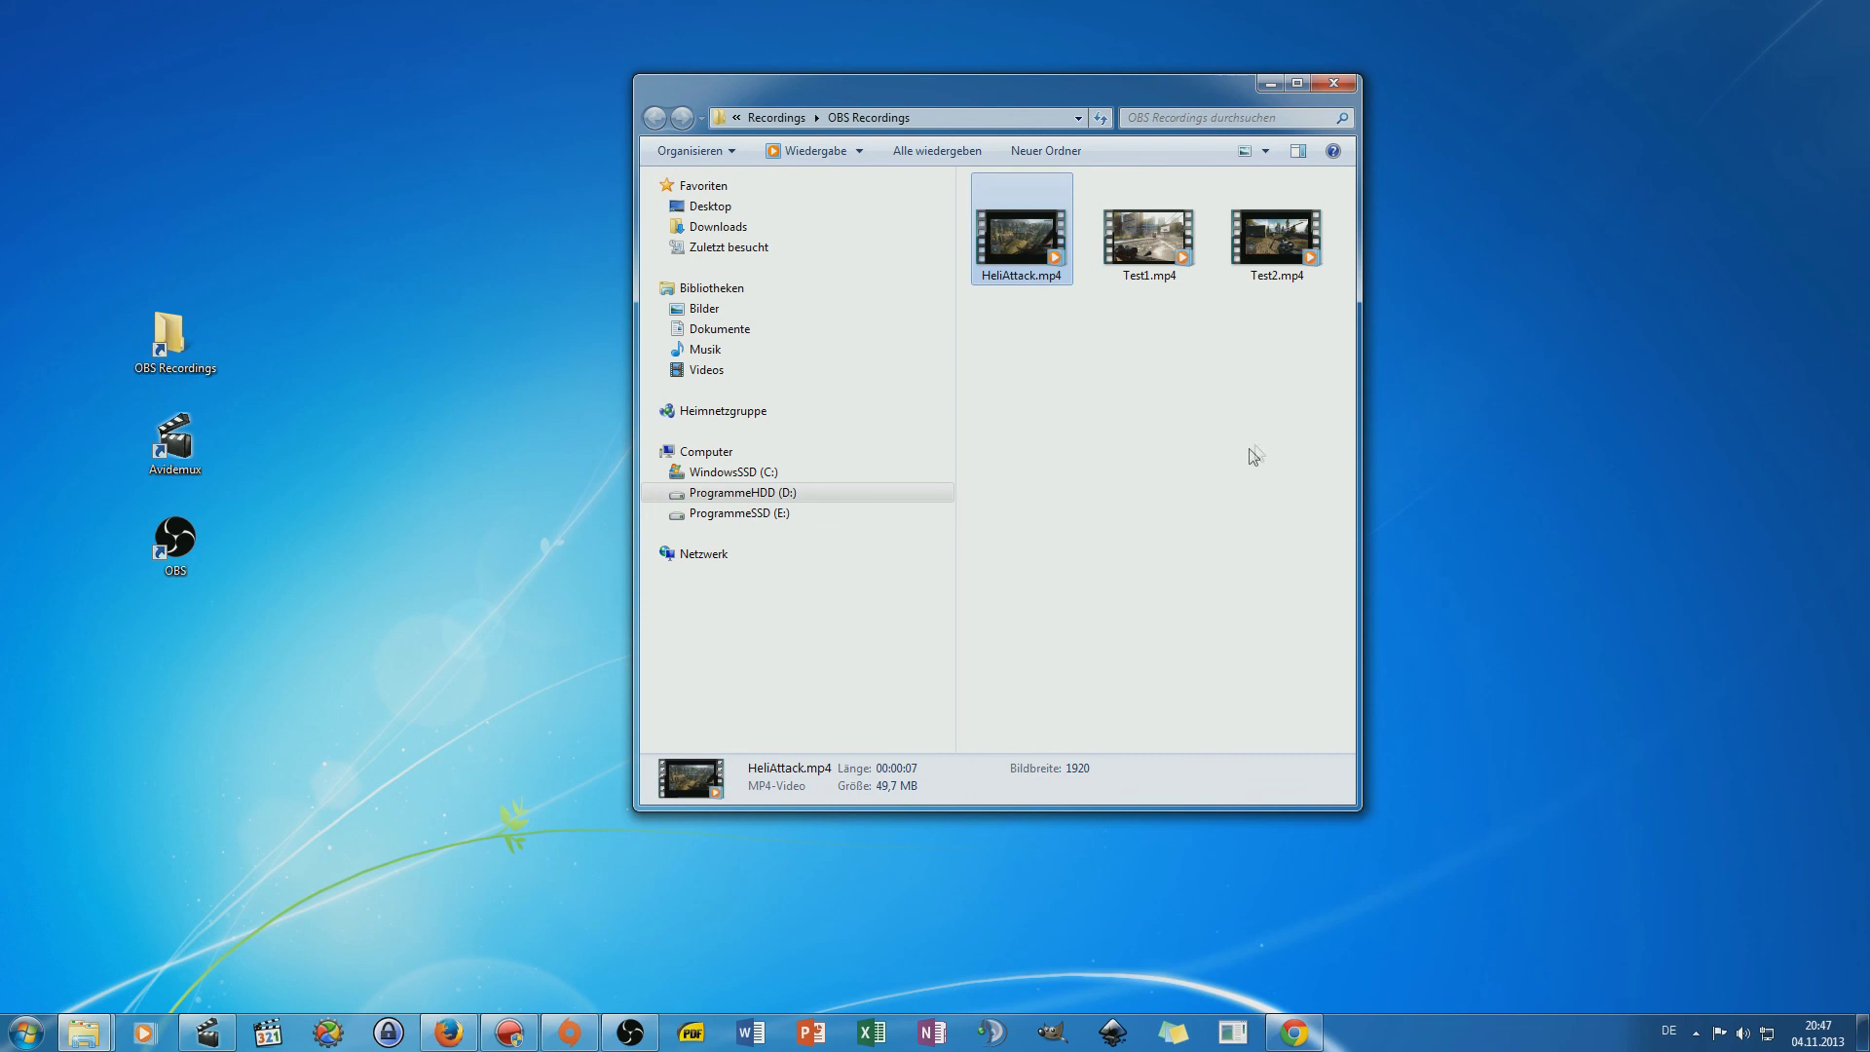
Deselect HeliAttack.mp4 and enter "thank" as the search text for the OBS Recordings folder.
click(1213, 482)
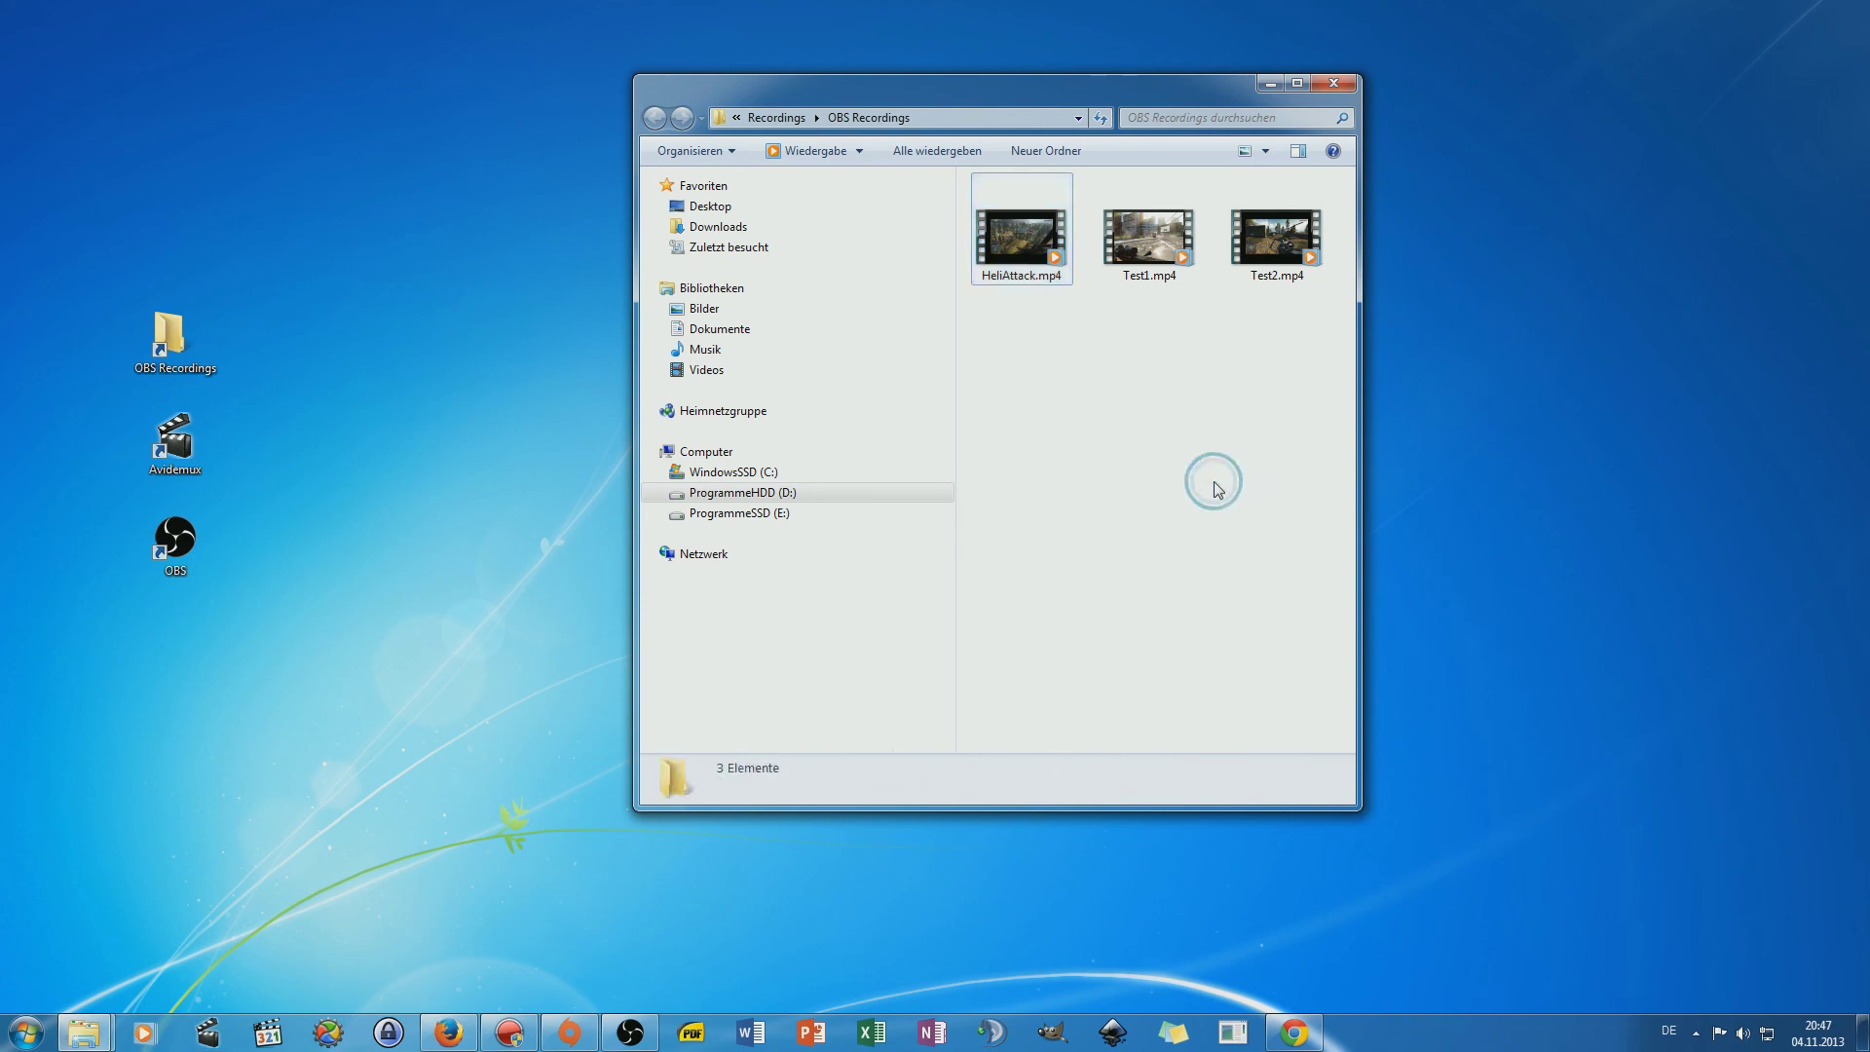
click(1169, 117)
text(thank)
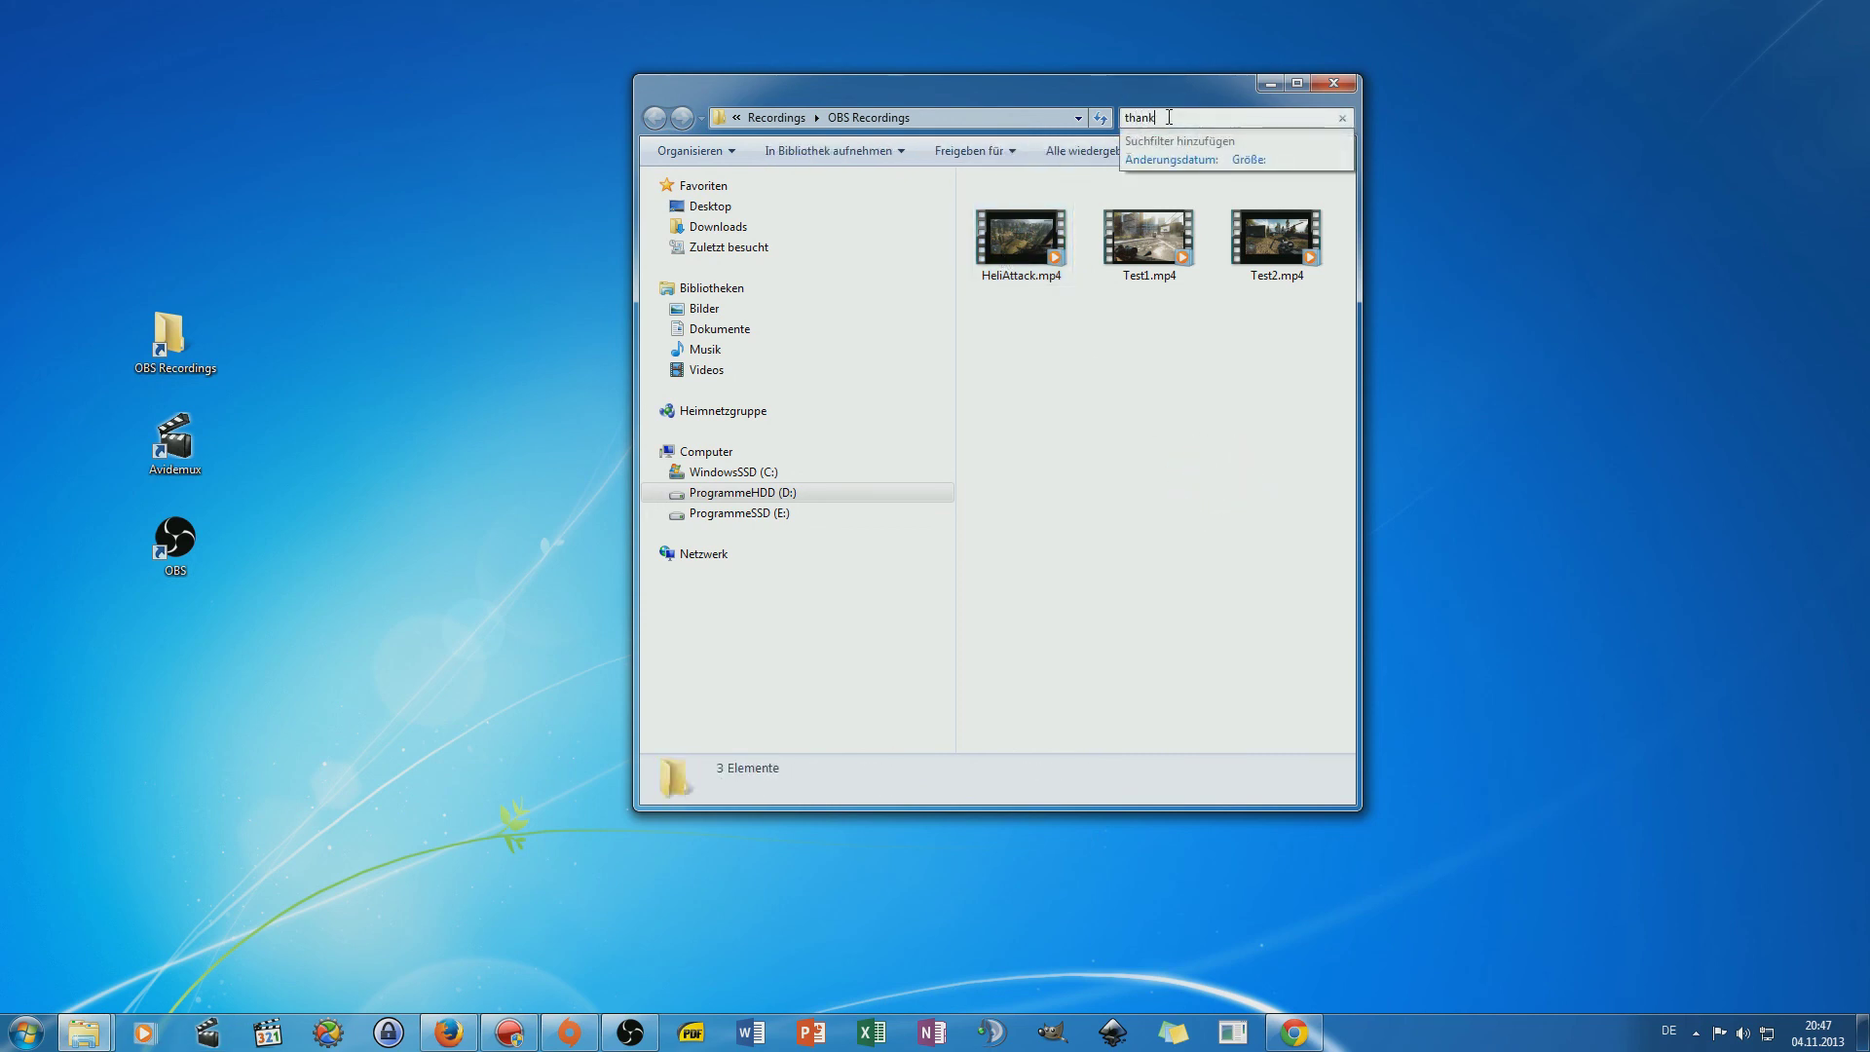